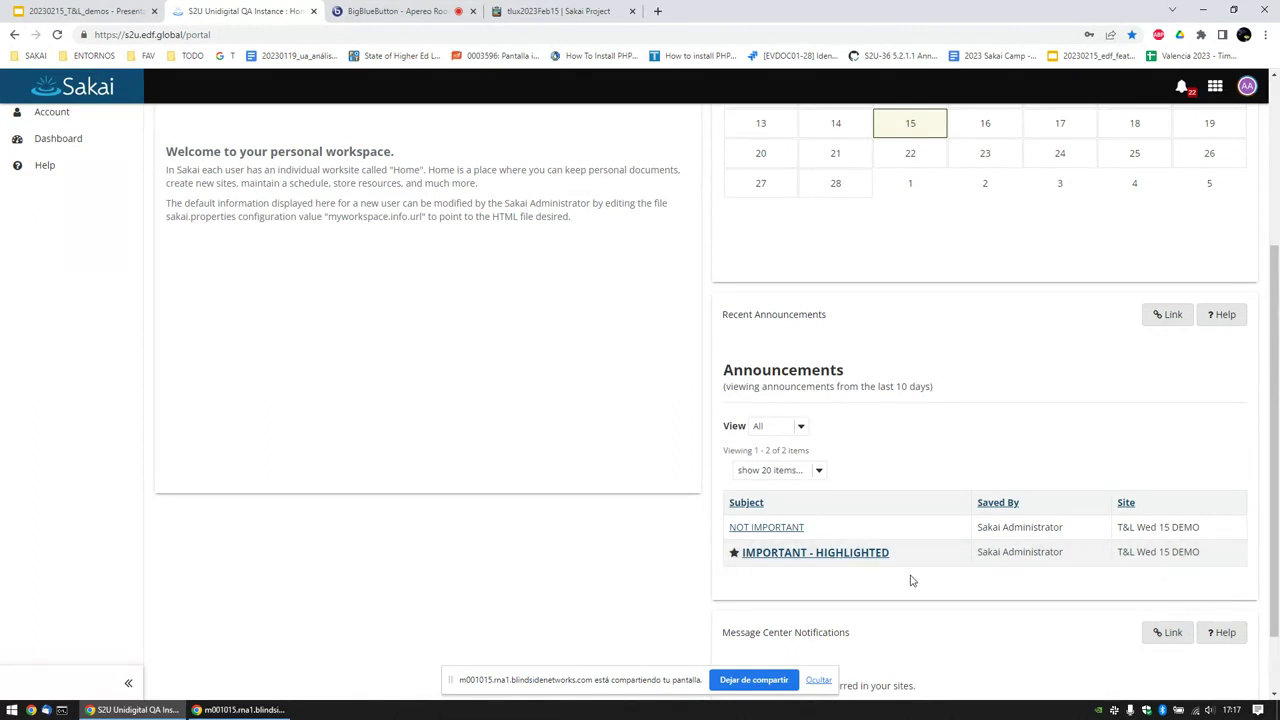
Step: Open the T&L Wed 15 DEMO site and go to its Lessons page
mouse_move(736, 558)
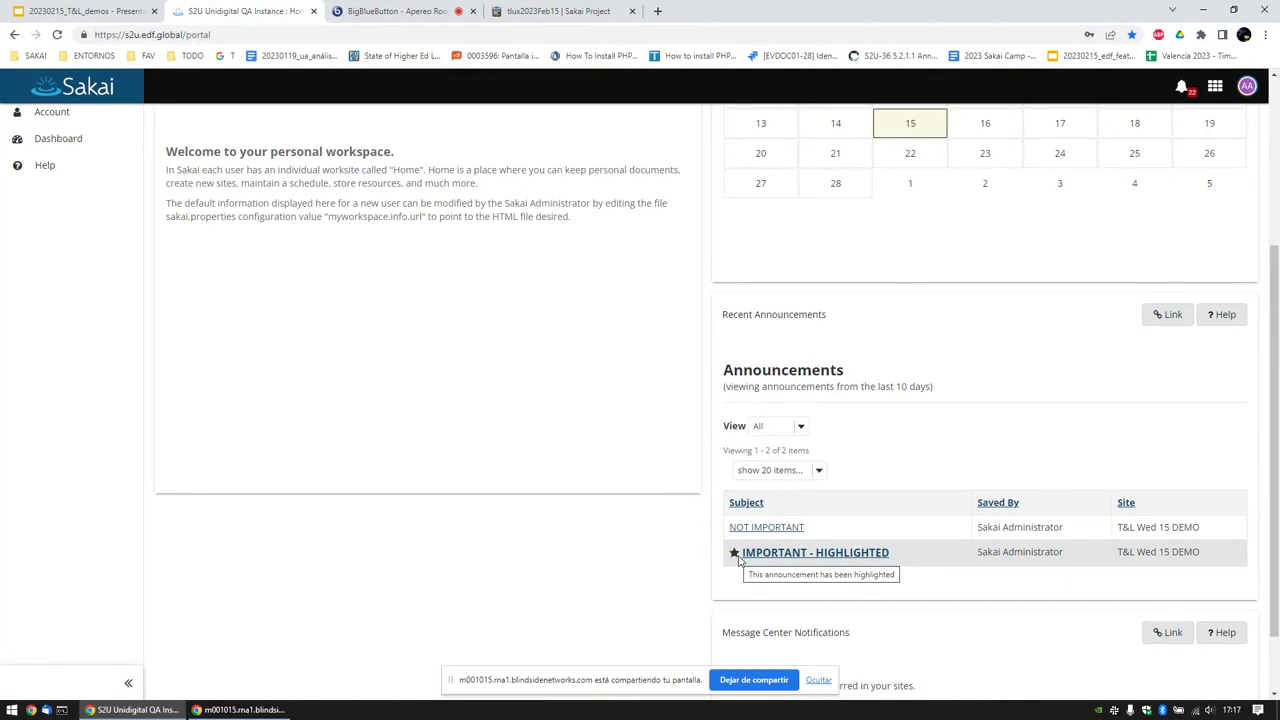
scroll(749, 528, up, 3)
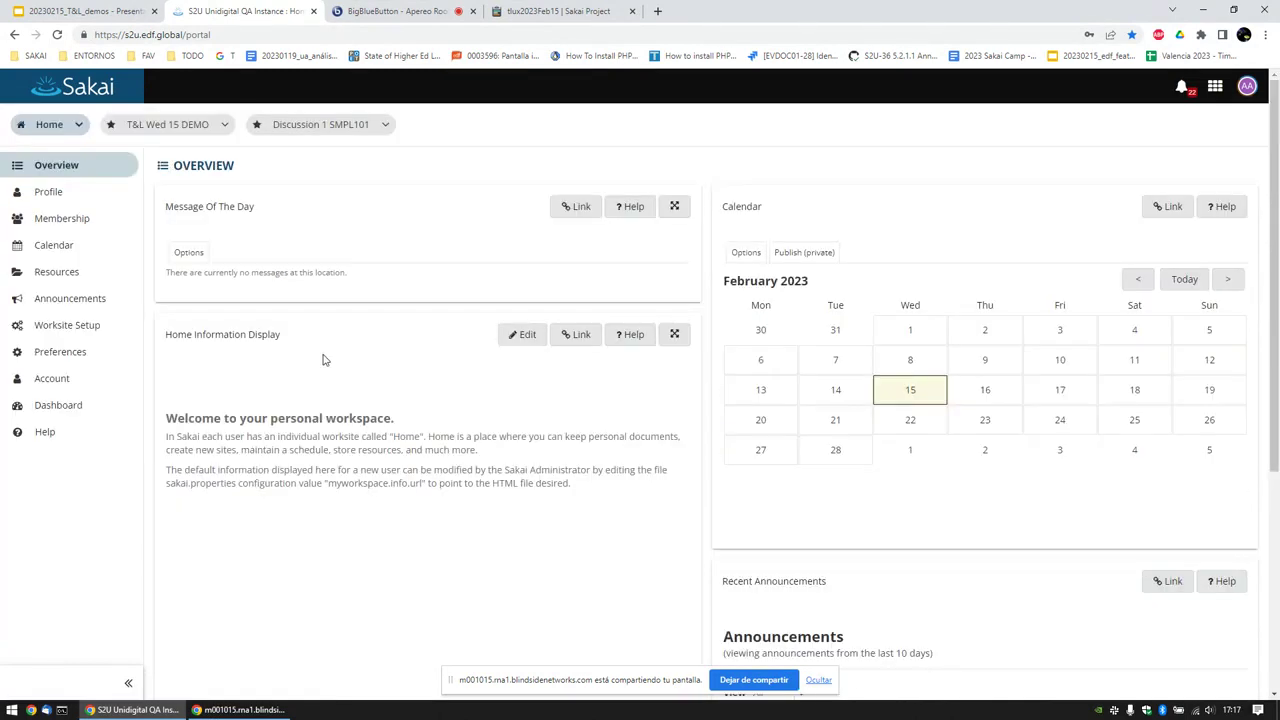
click(162, 122)
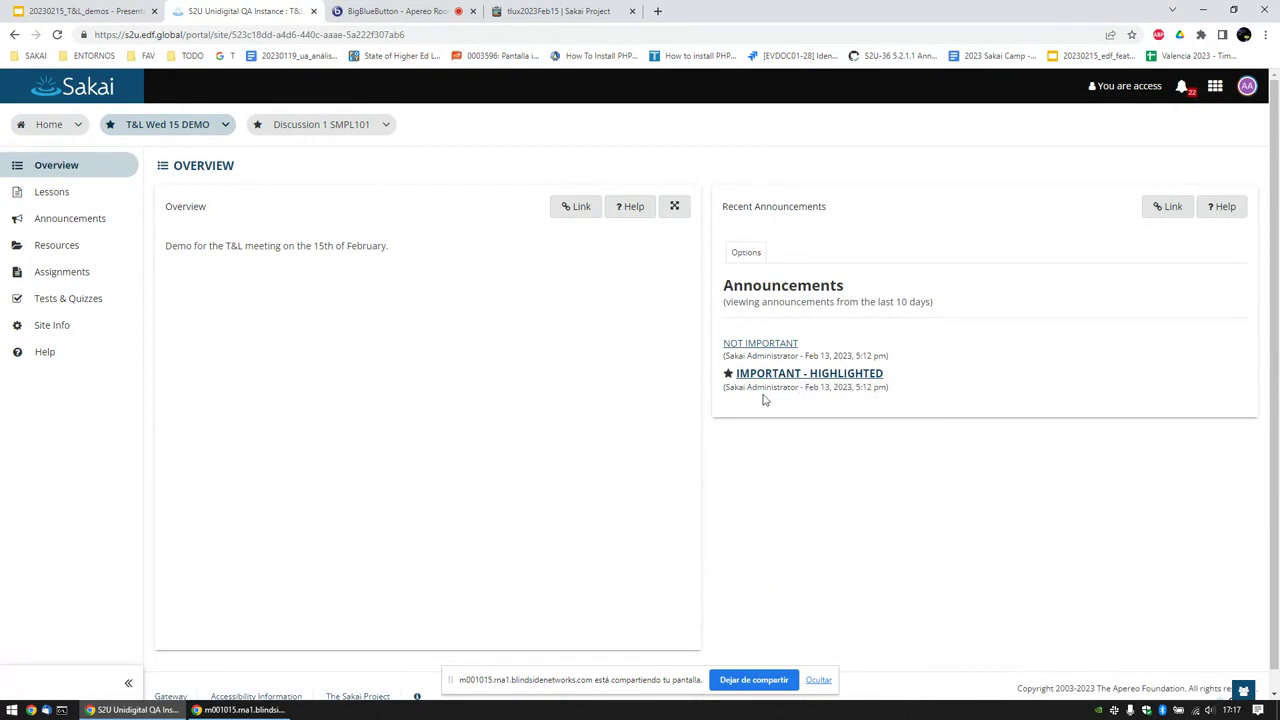
click(62, 200)
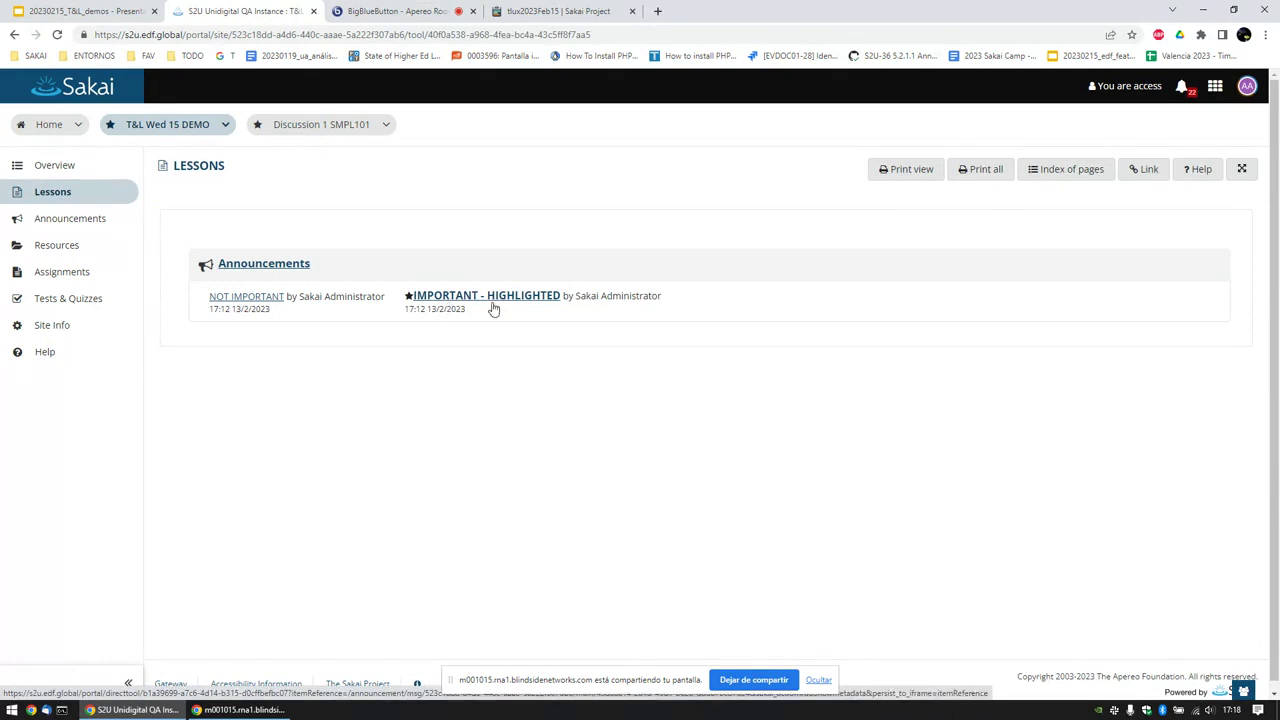
Step: Log out of the student account and sign in with the instructor credentials
click(1249, 89)
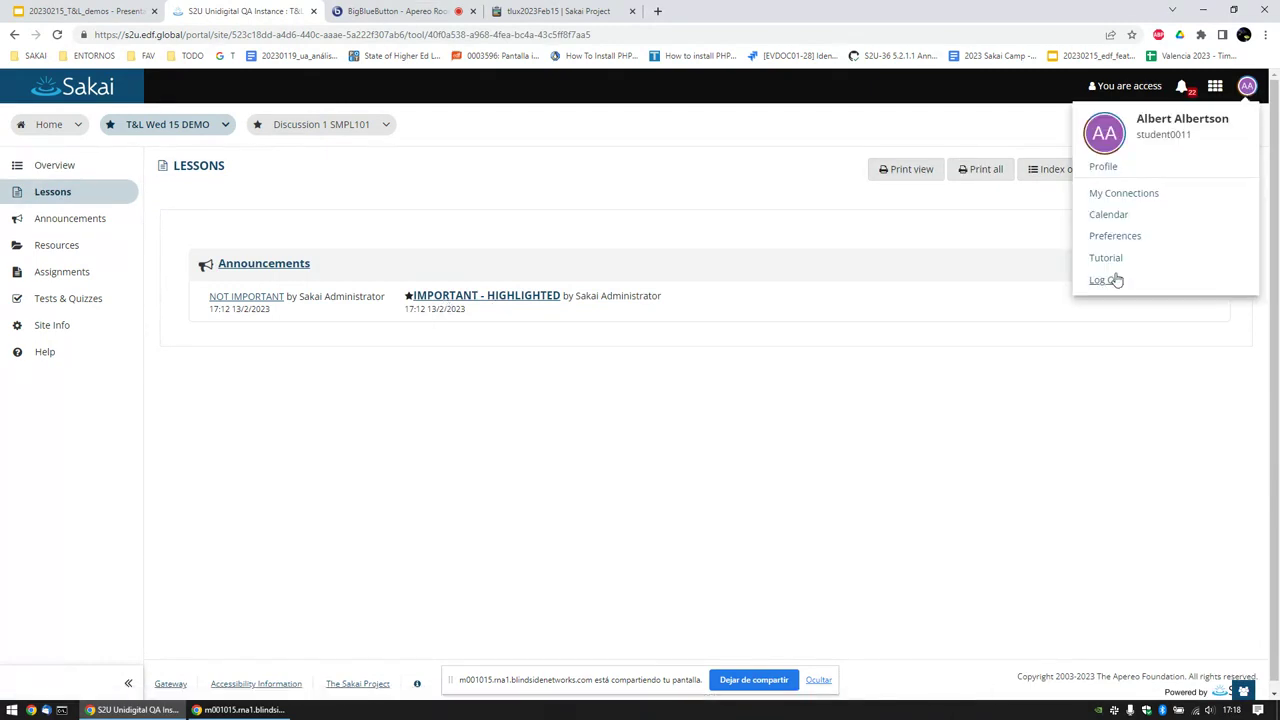
click(1117, 280)
click(953, 88)
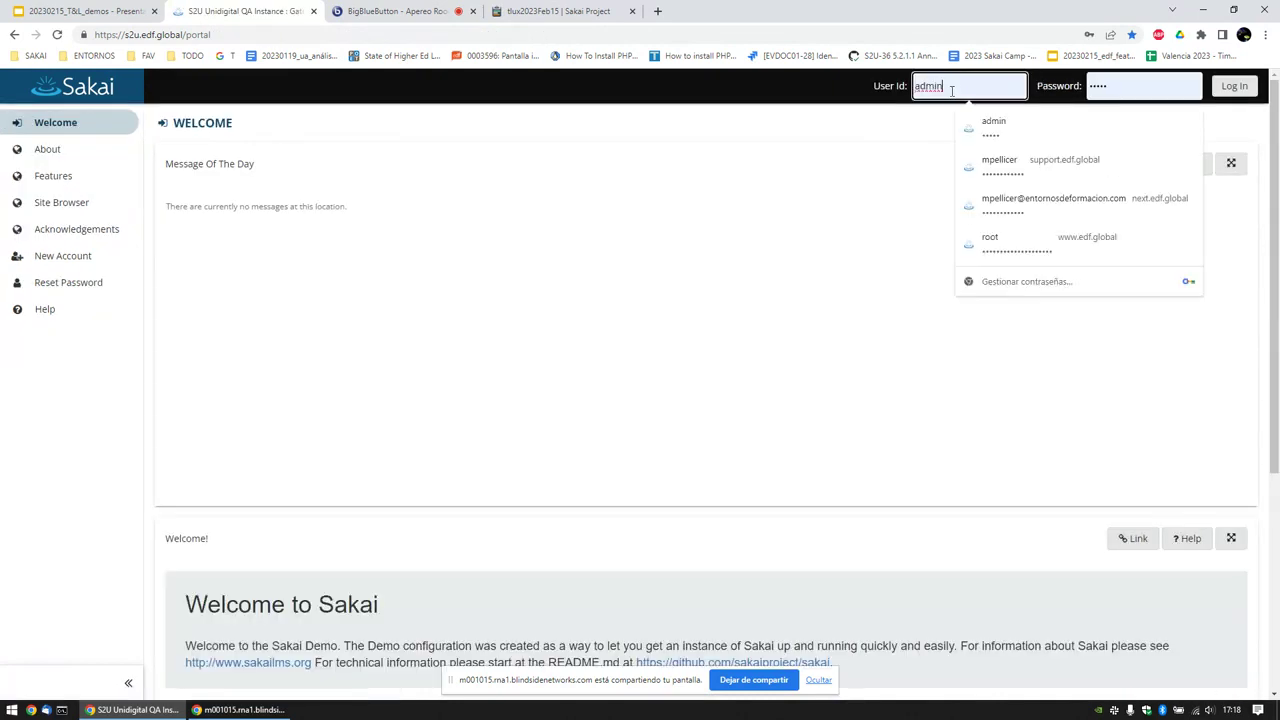
text(instructor)
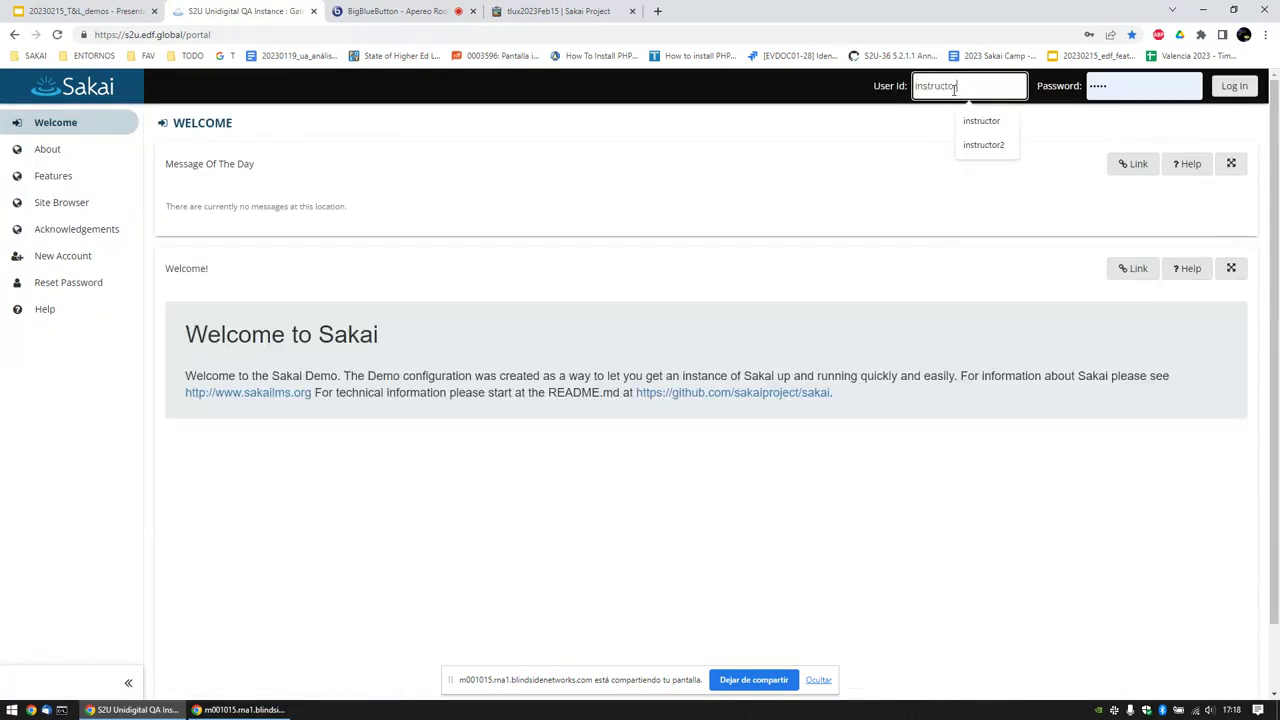
key(Tab)
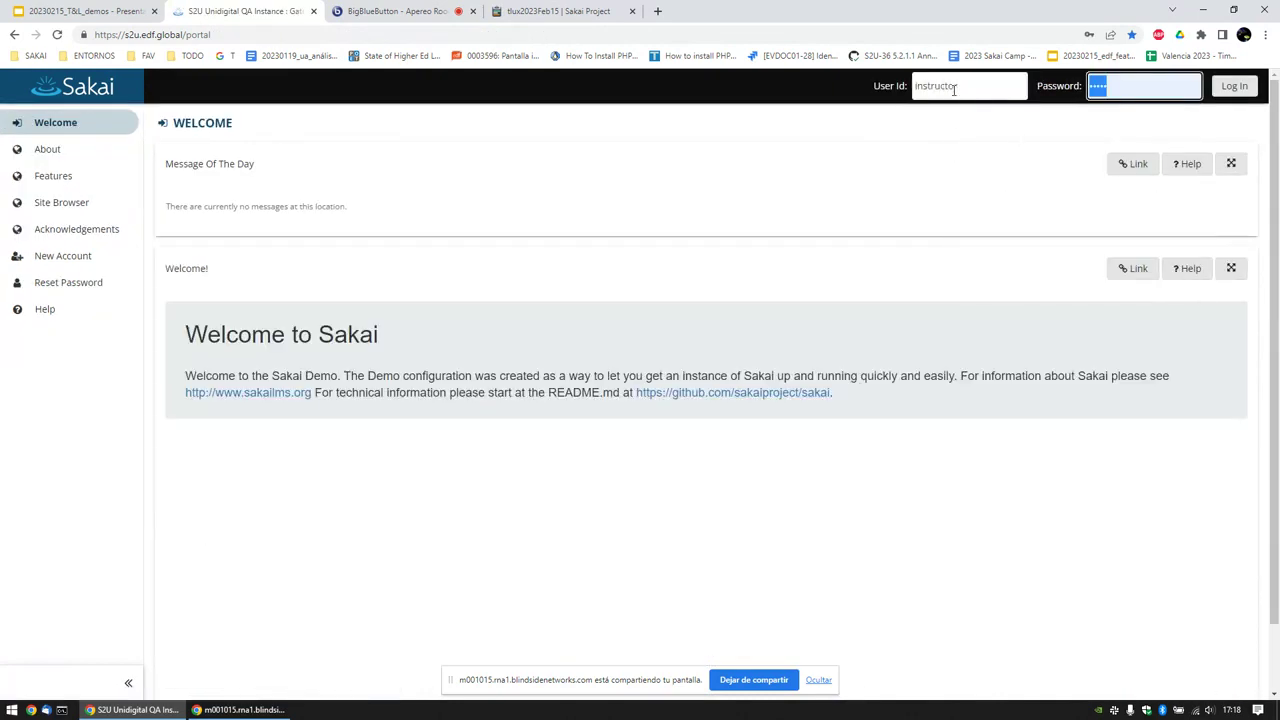
text(sakai)
key(Return)
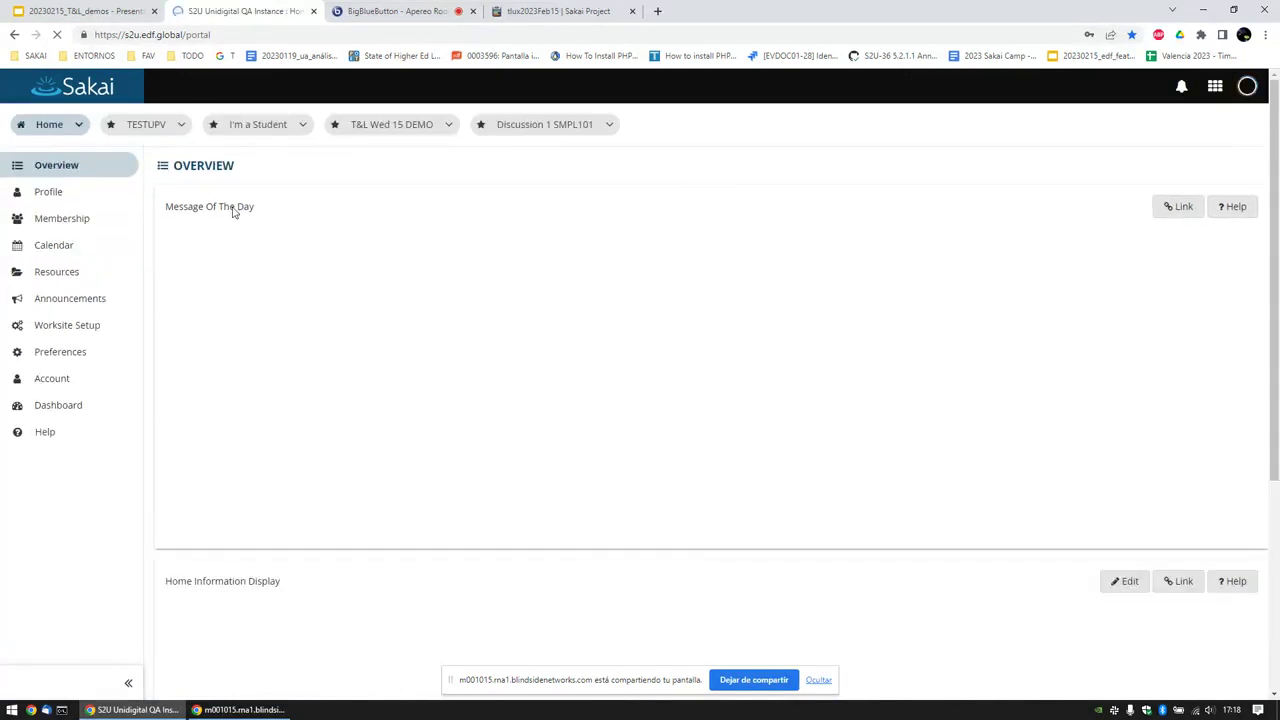
Step: Dismiss Chrome's password prompts and open the site's Announcements list
click(753, 227)
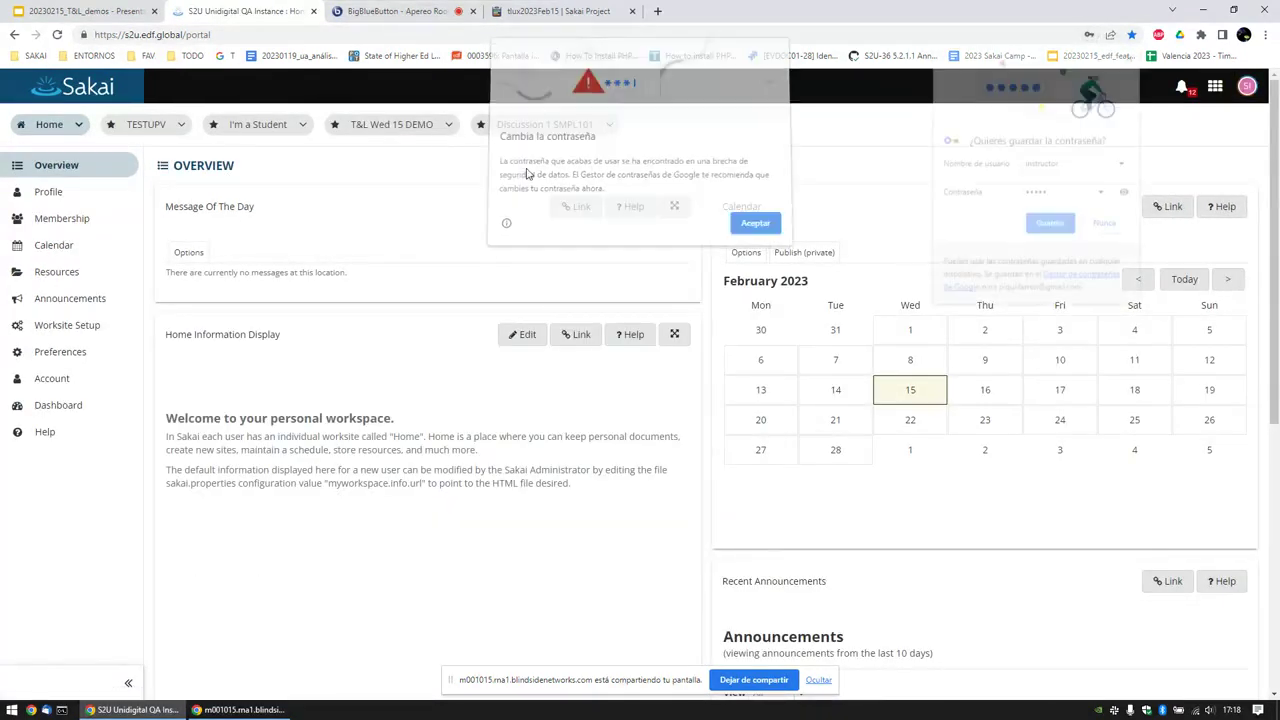
click(395, 126)
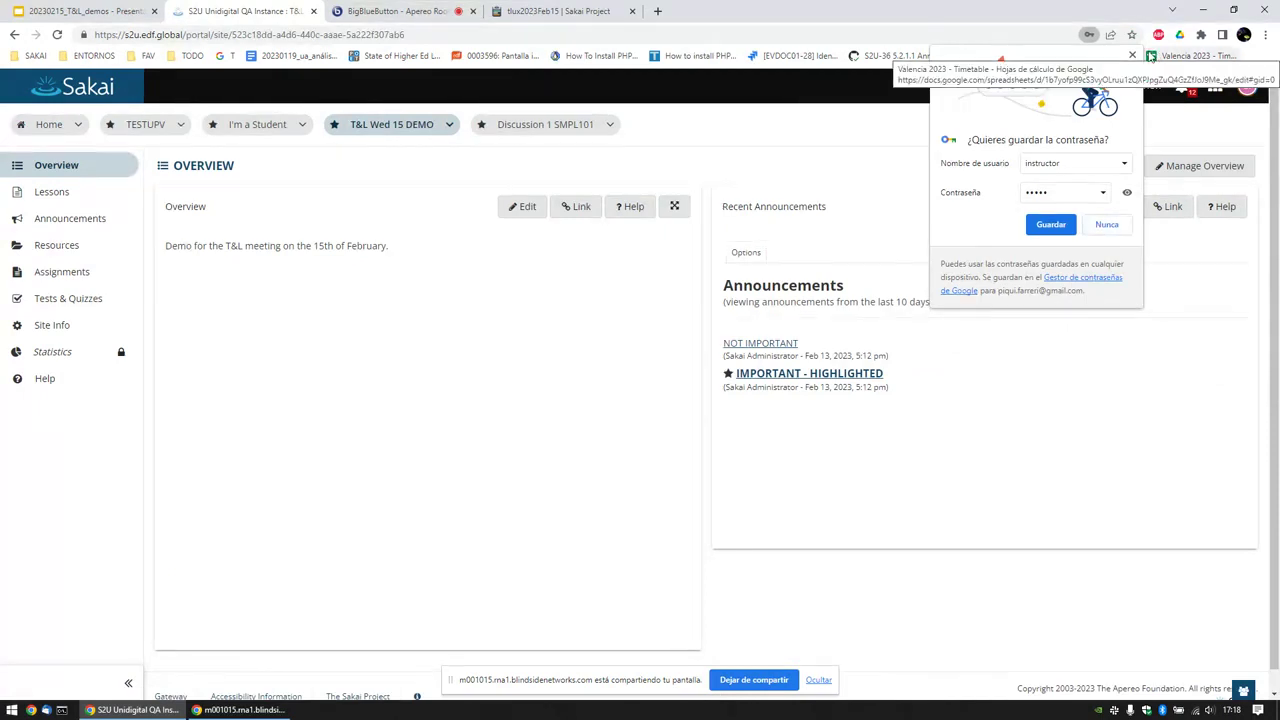
click(1051, 224)
click(70, 218)
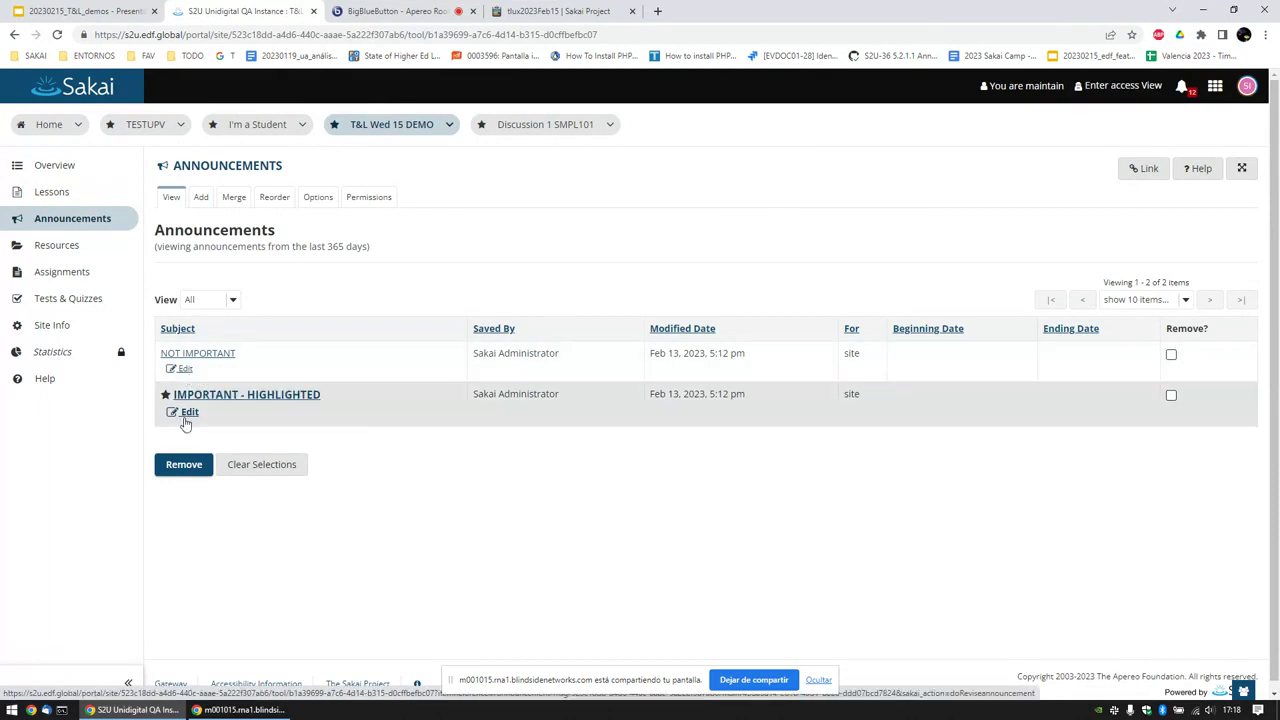
Step: Untick Highlight this announcement on IMPORTANT - HIGHLIGHTED and save the change
click(184, 411)
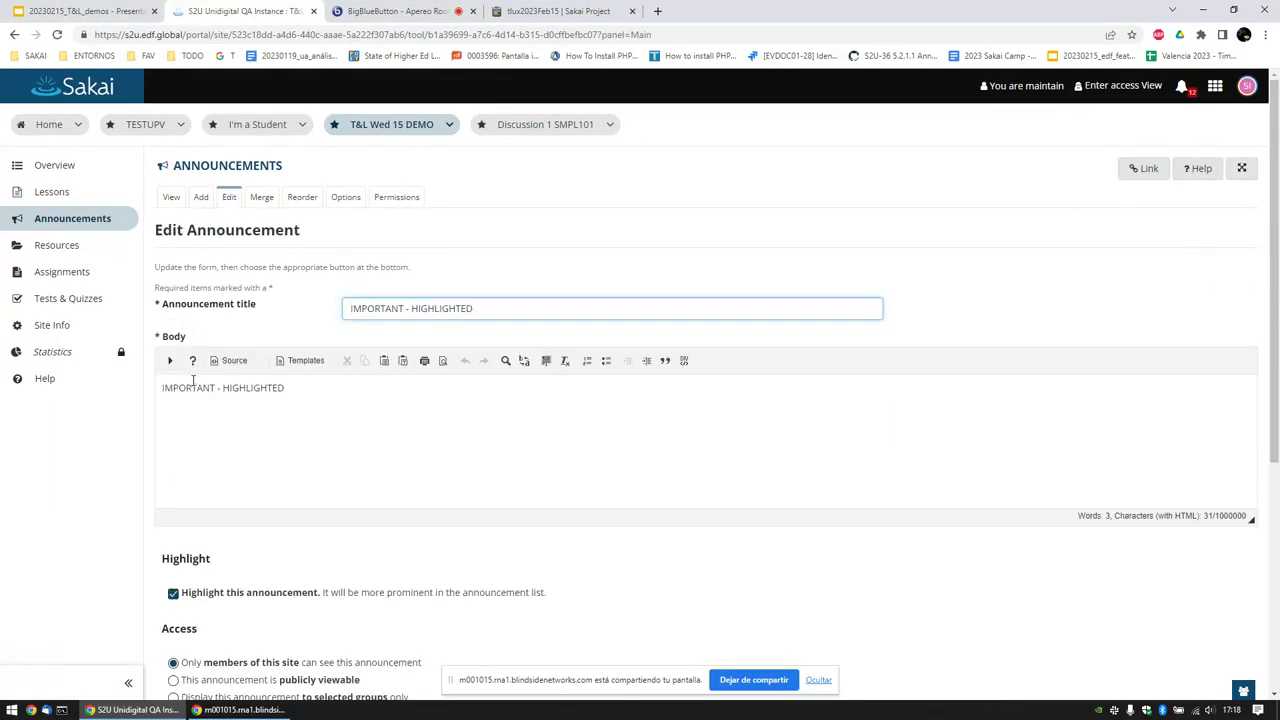
scroll(285, 464, down, 2)
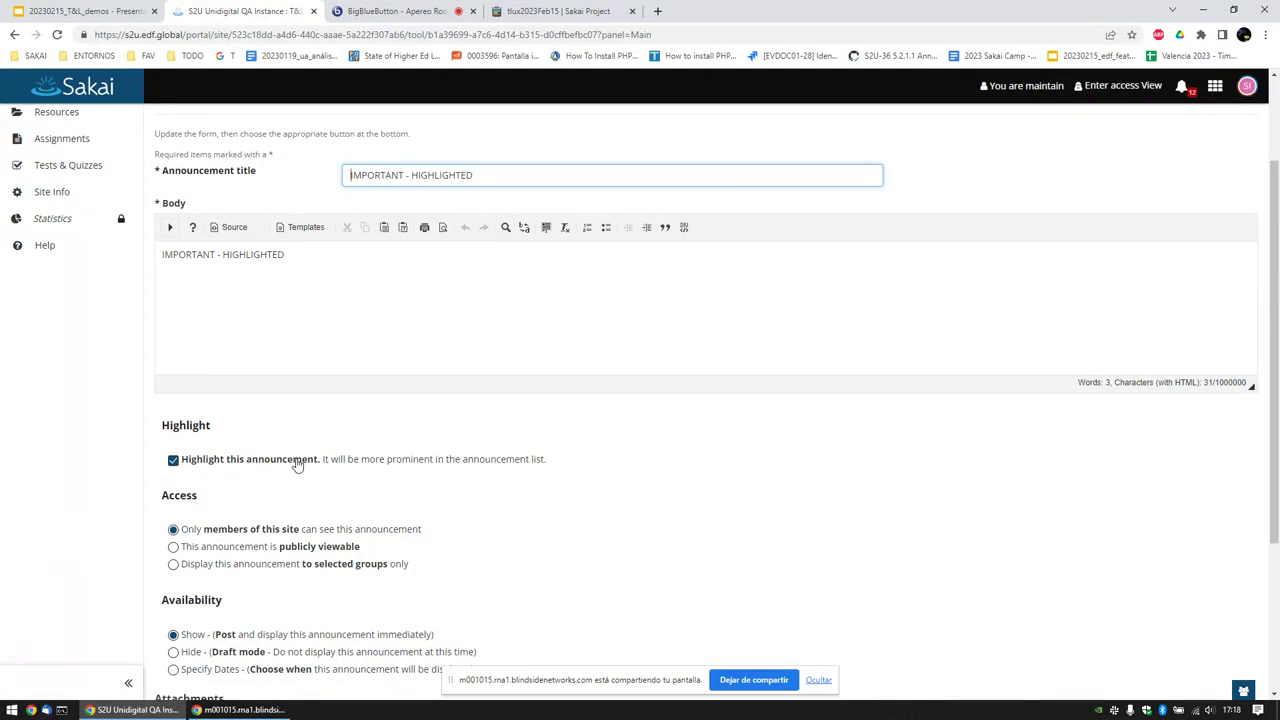
click(218, 460)
scroll(220, 460, down, 3)
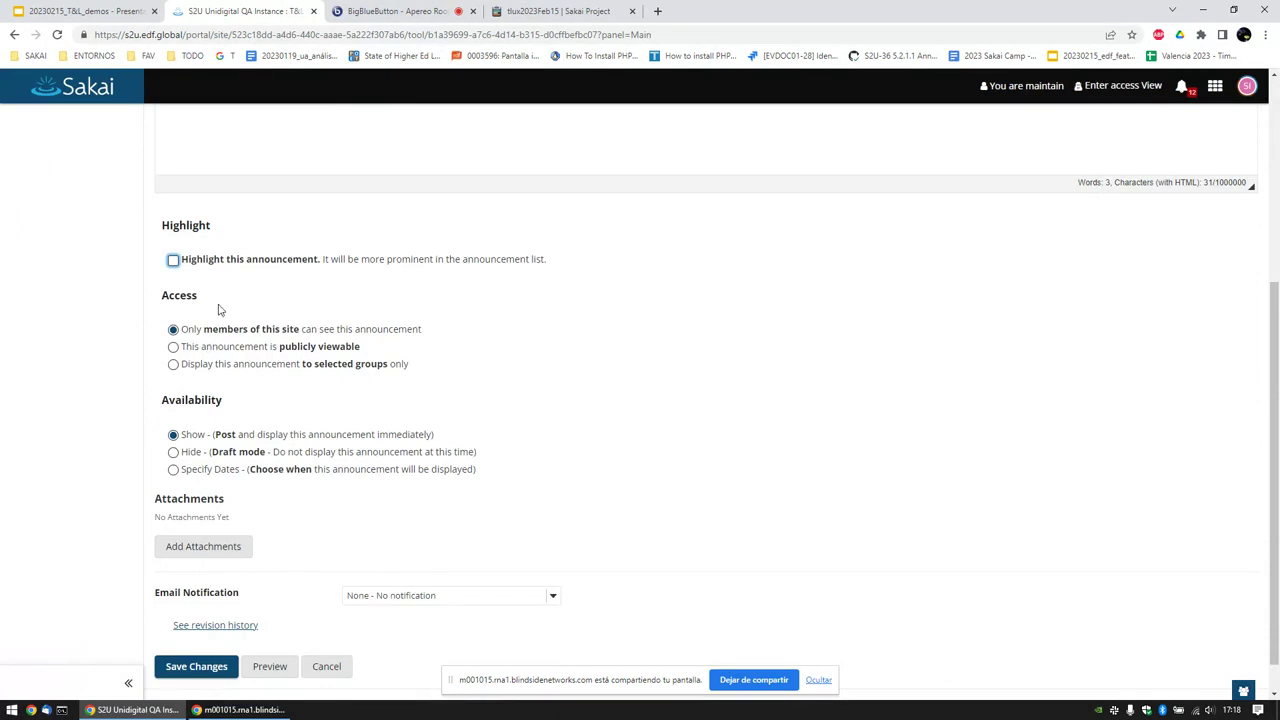
click(197, 665)
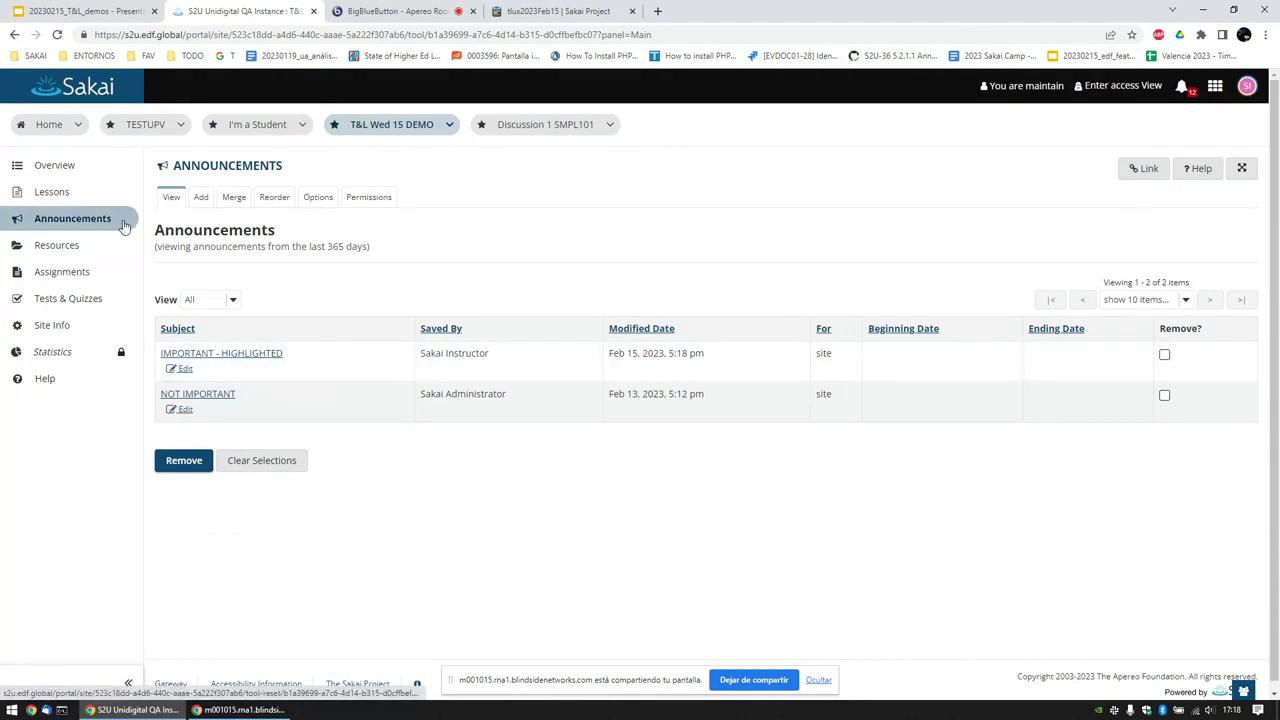
Step: Check how the announcement appears on Overview and Lessons, then return to Announcements
click(70, 170)
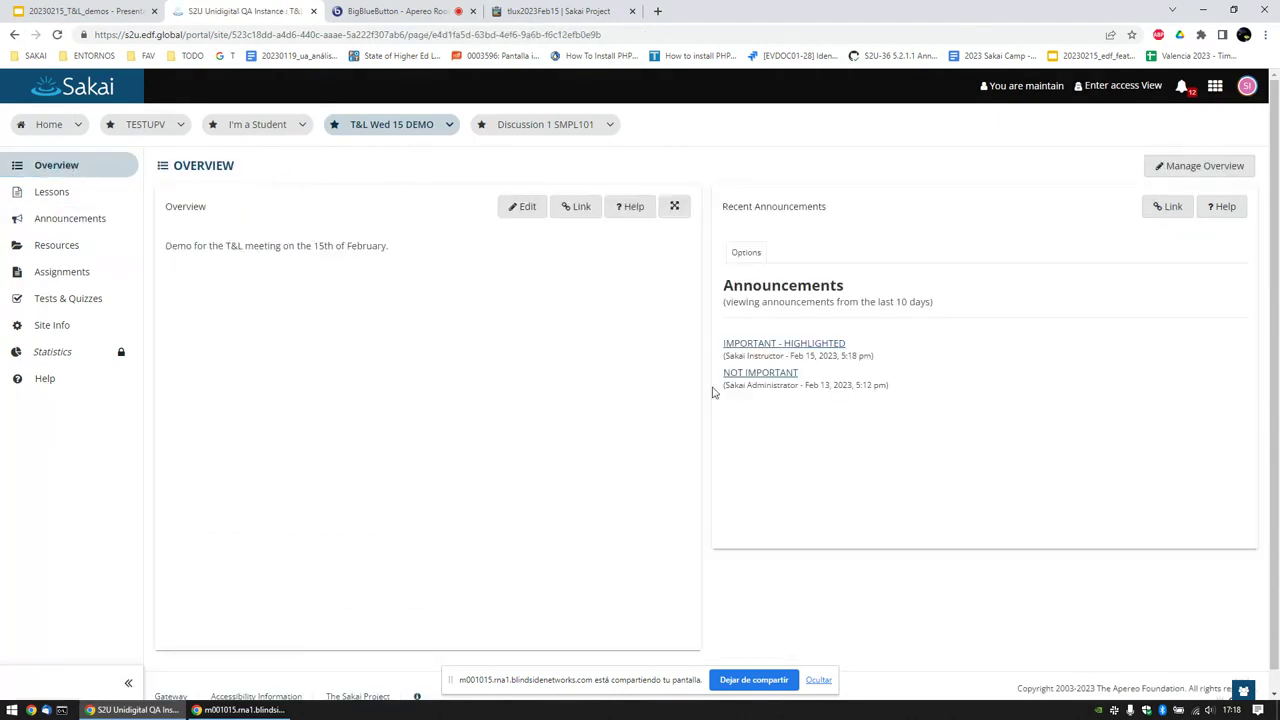
click(122, 193)
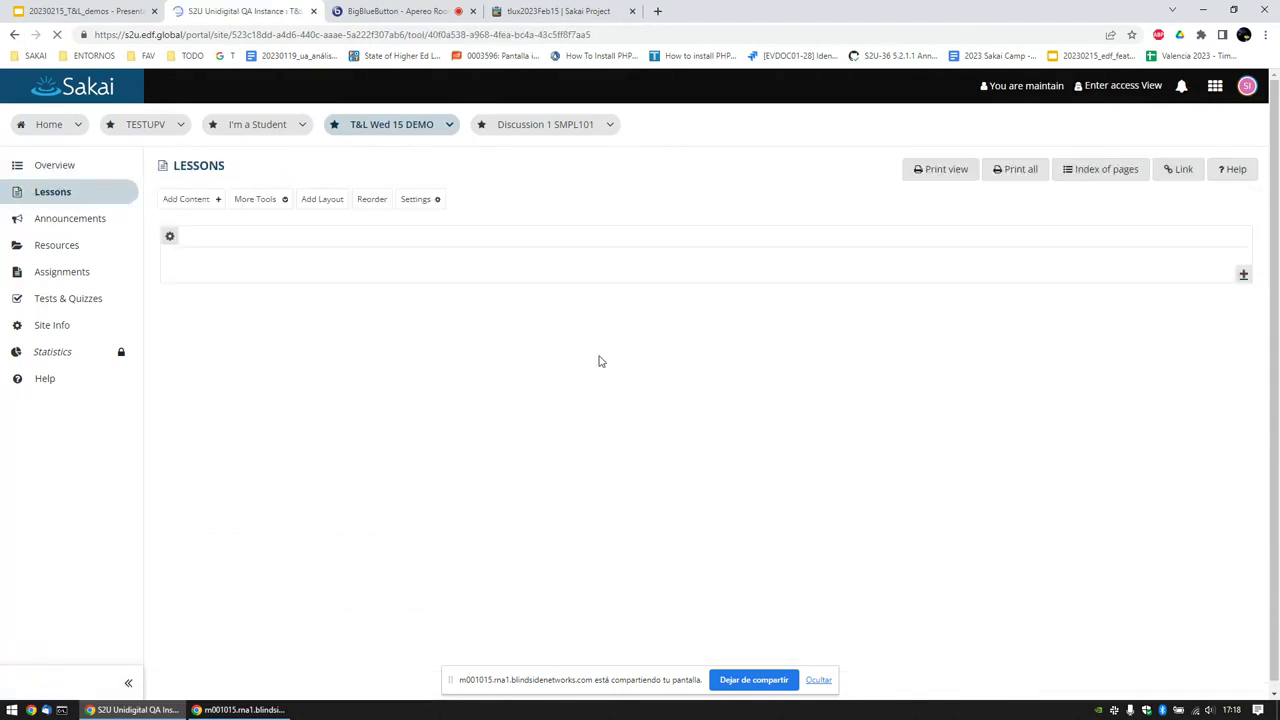
click(91, 220)
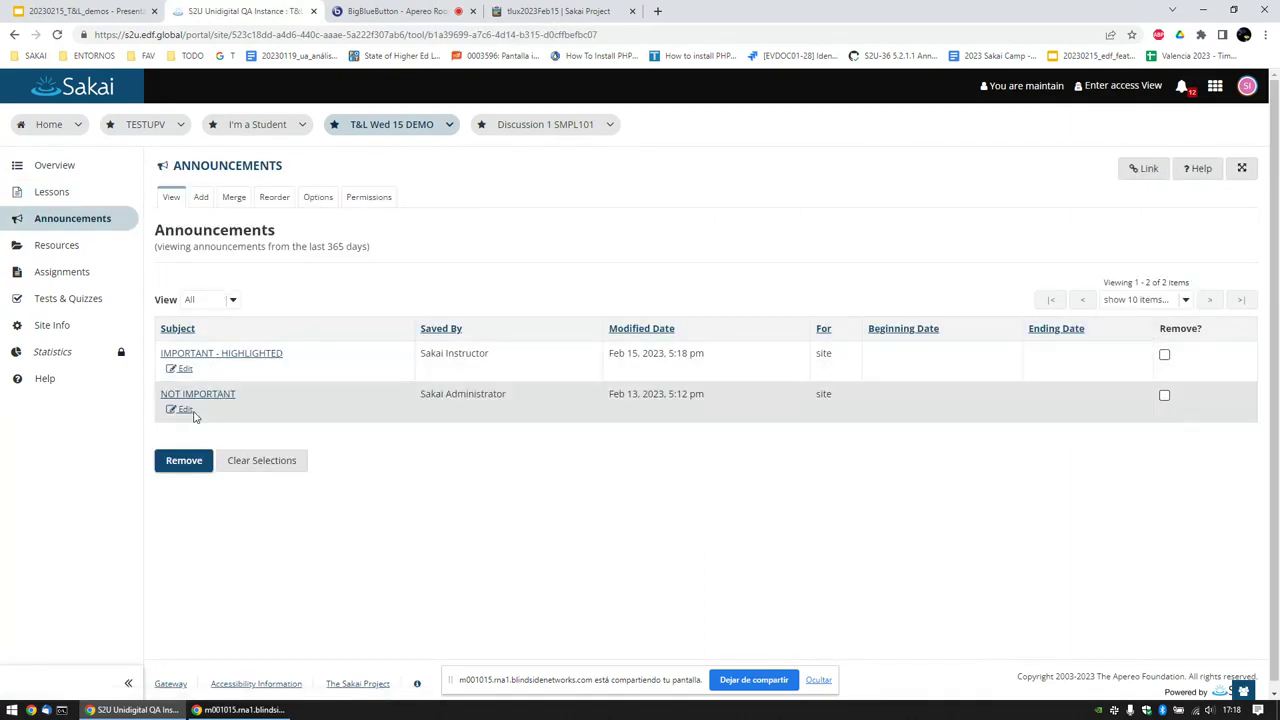
Step: Re-enable highlighting on IMPORTANT - HIGHLIGHTED and save it
click(182, 369)
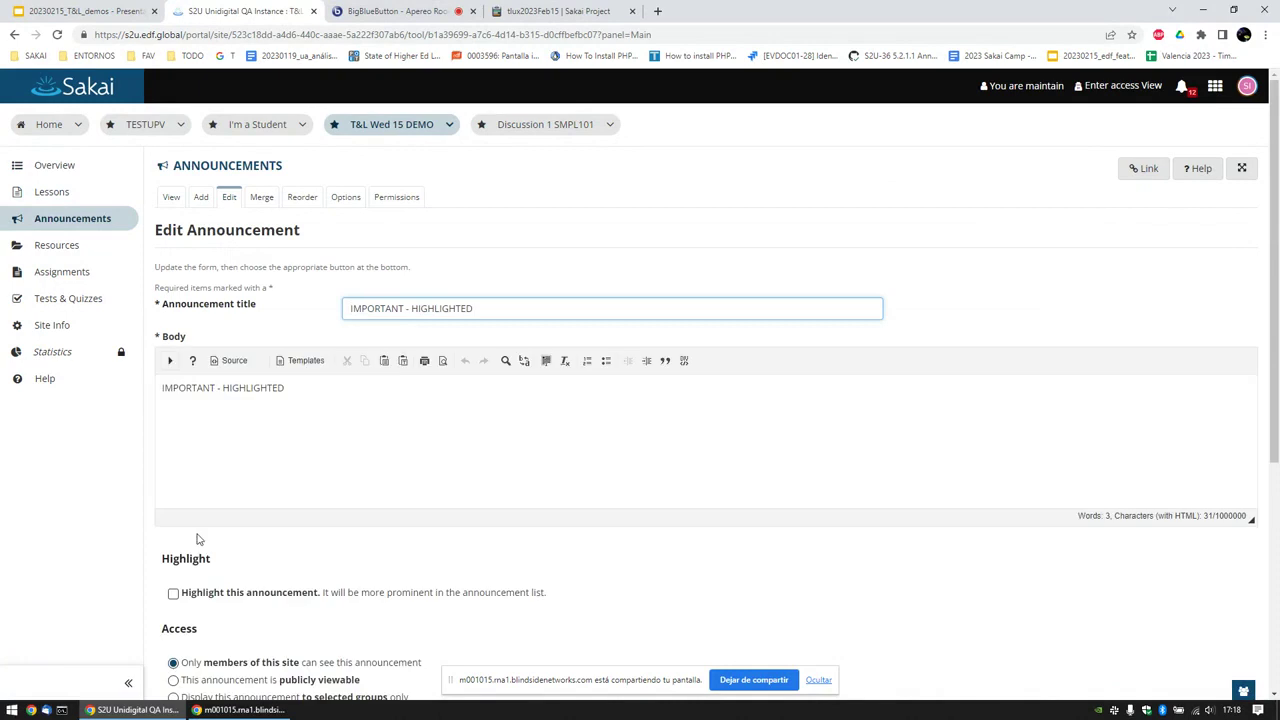
click(173, 593)
scroll(178, 600, down, 4)
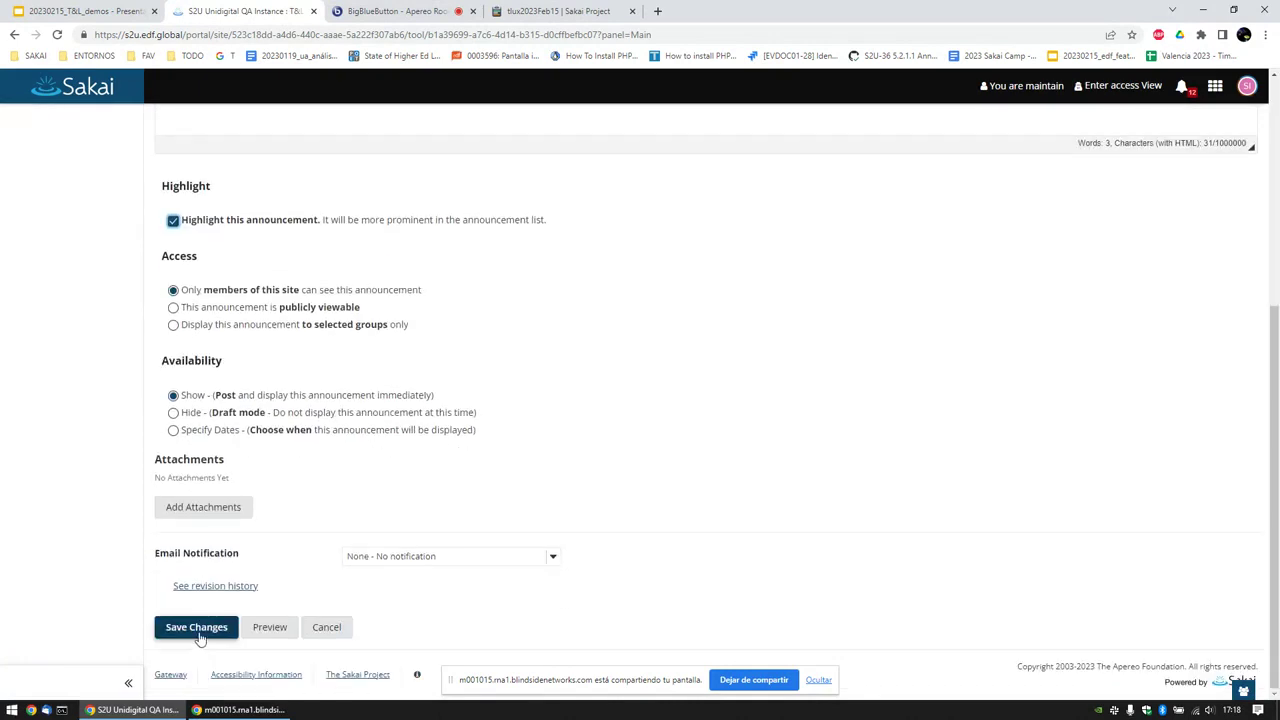
click(197, 630)
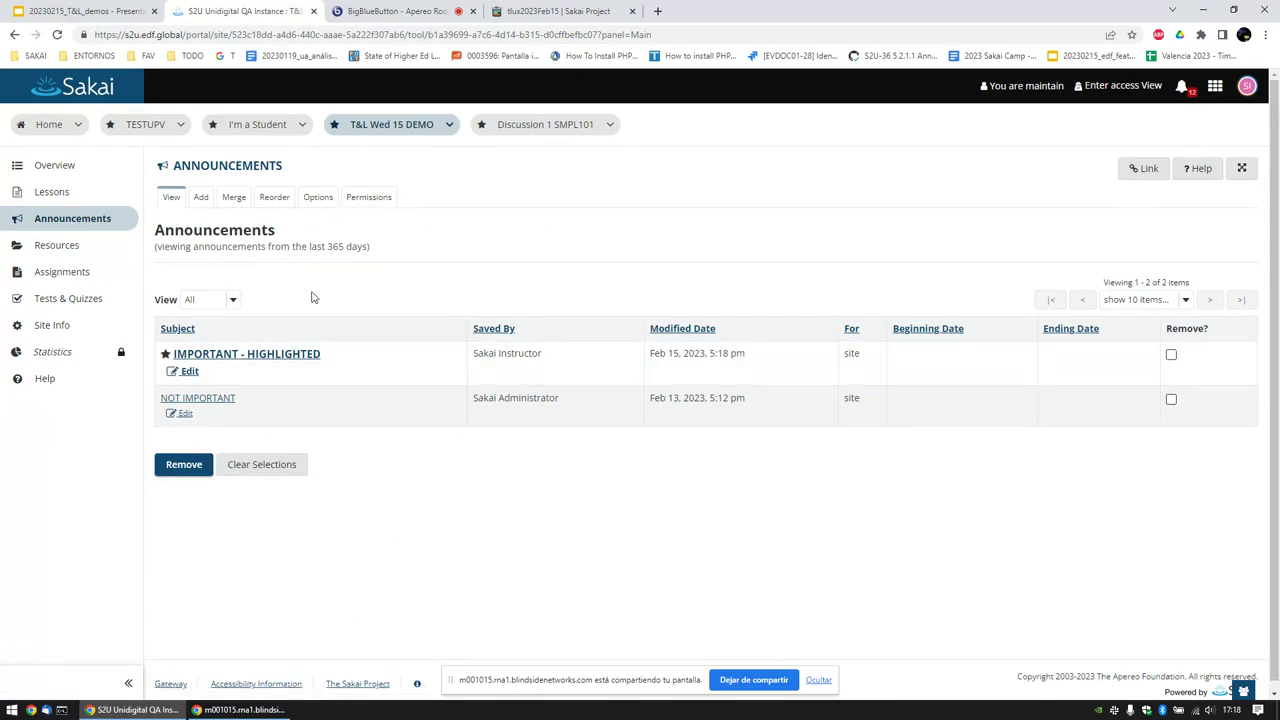
click(90, 11)
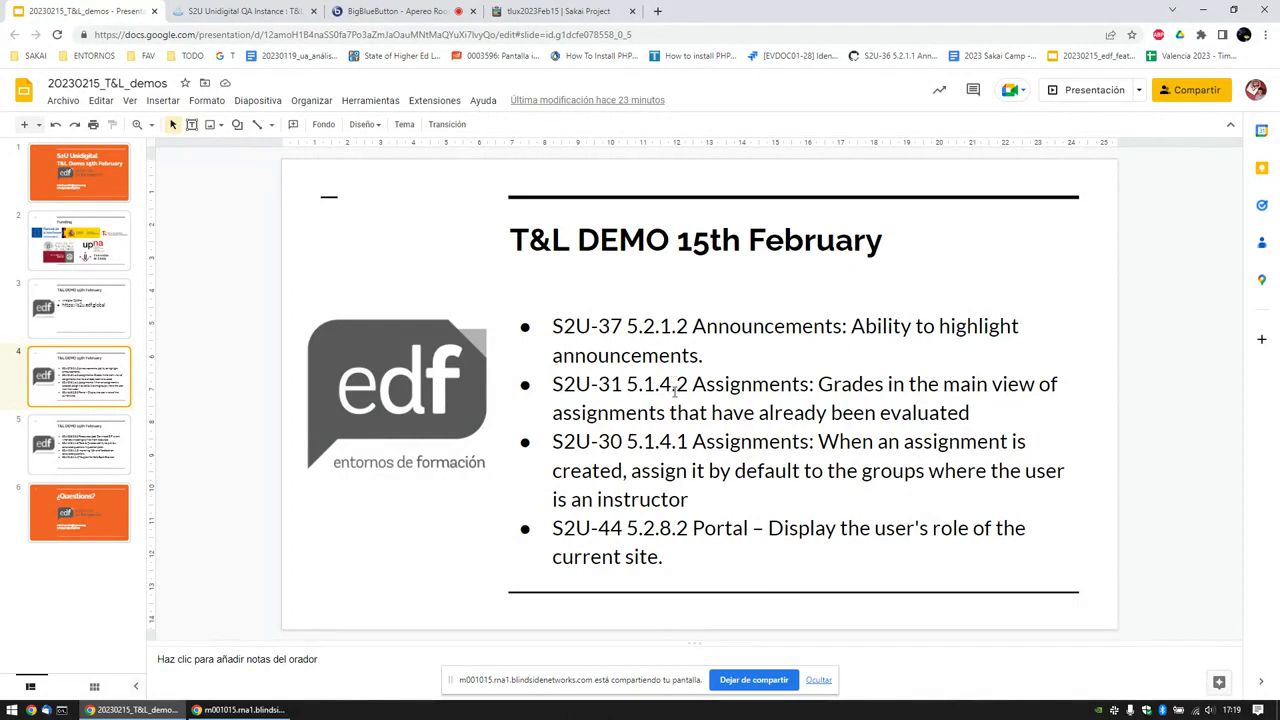
click(252, 11)
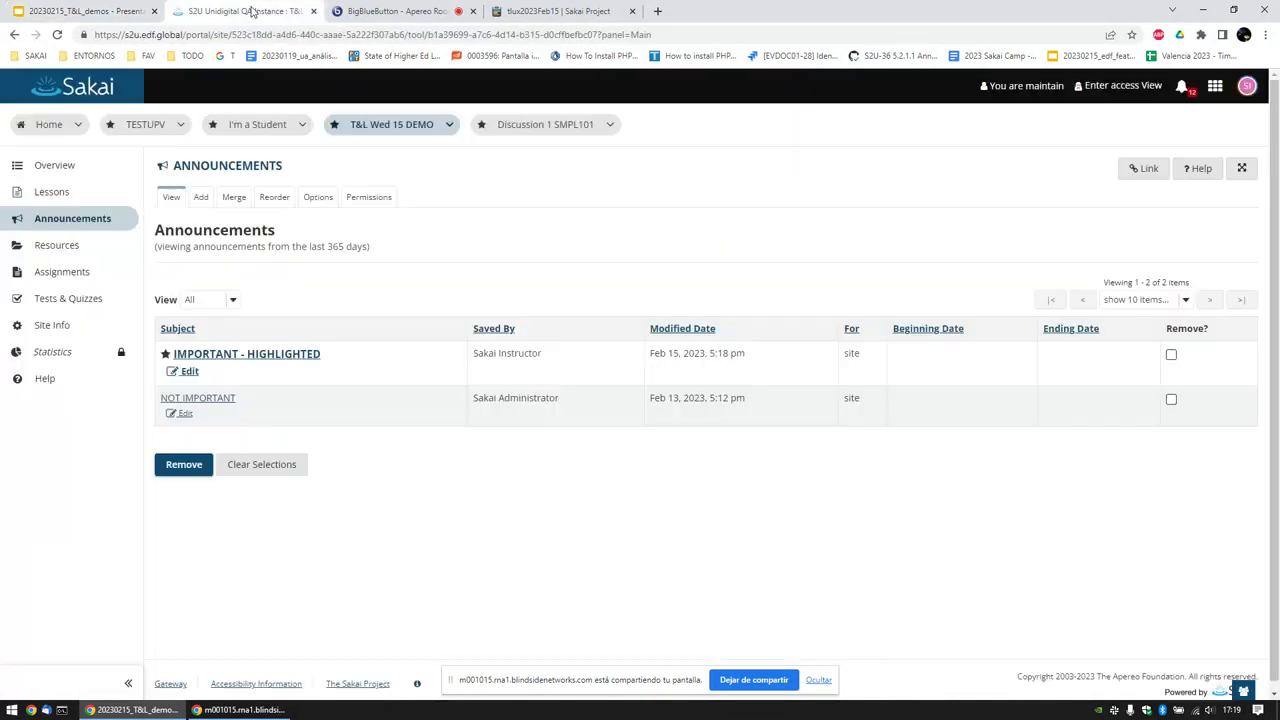
Step: Sign in as the student and open the T&L Wed 15 DEMO Assignments list
click(1247, 88)
click(1106, 280)
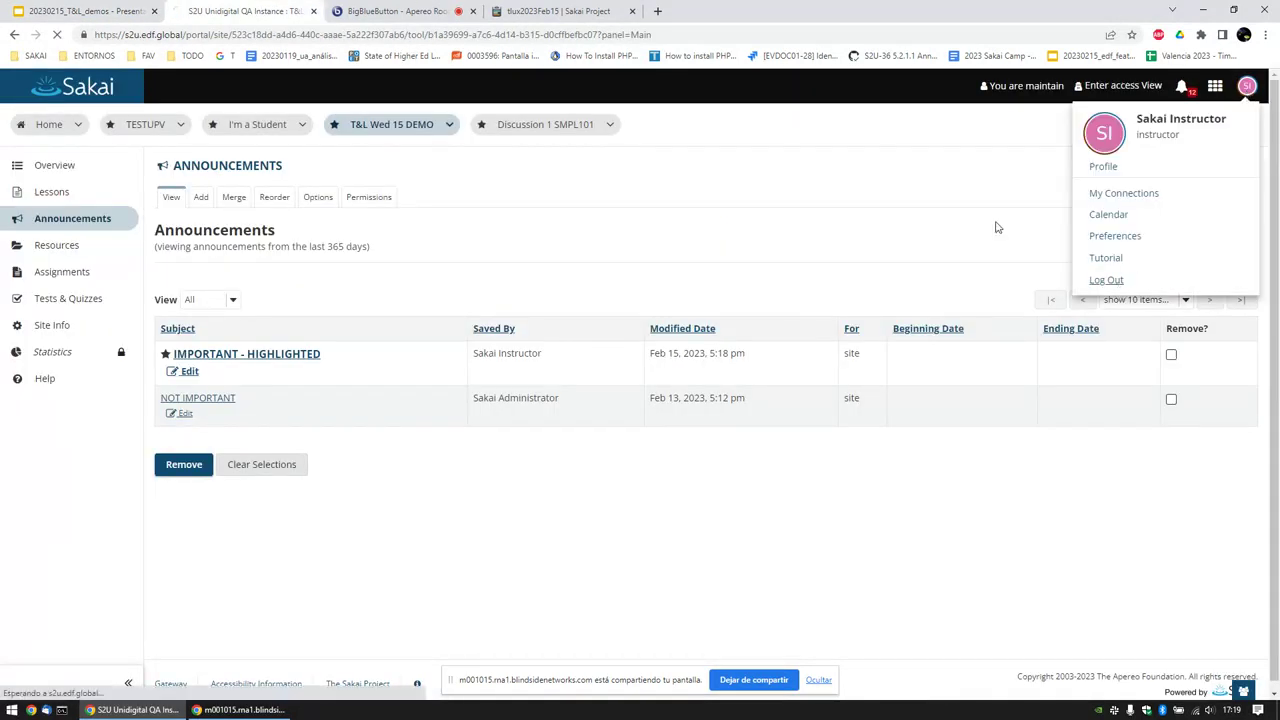
double_click(950, 88)
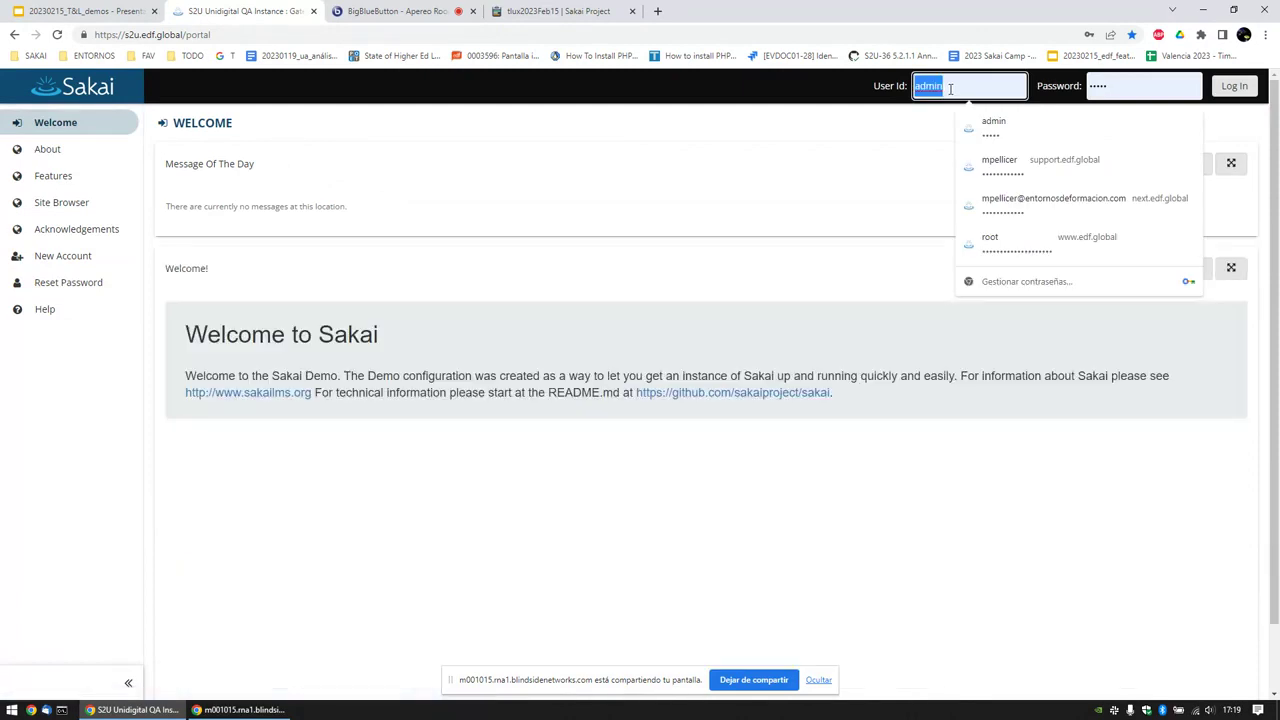
text(student0011)
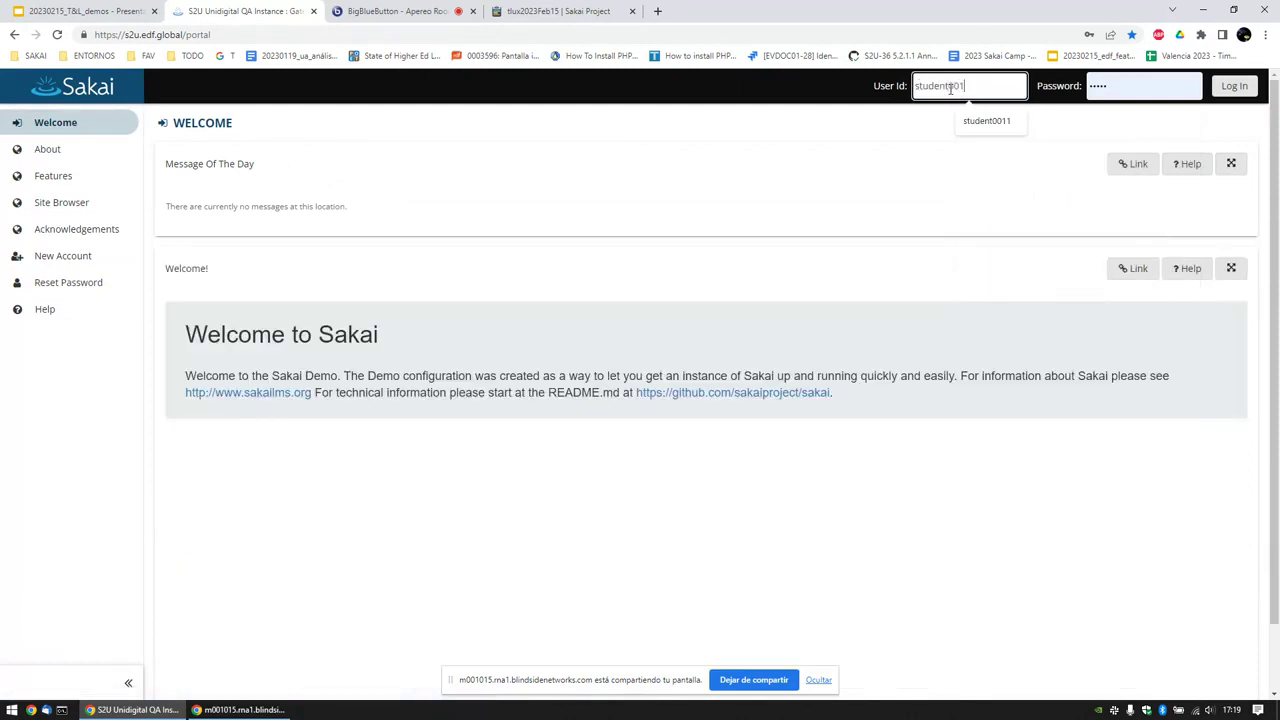
key(Tab)
text(sakai)
key(Return)
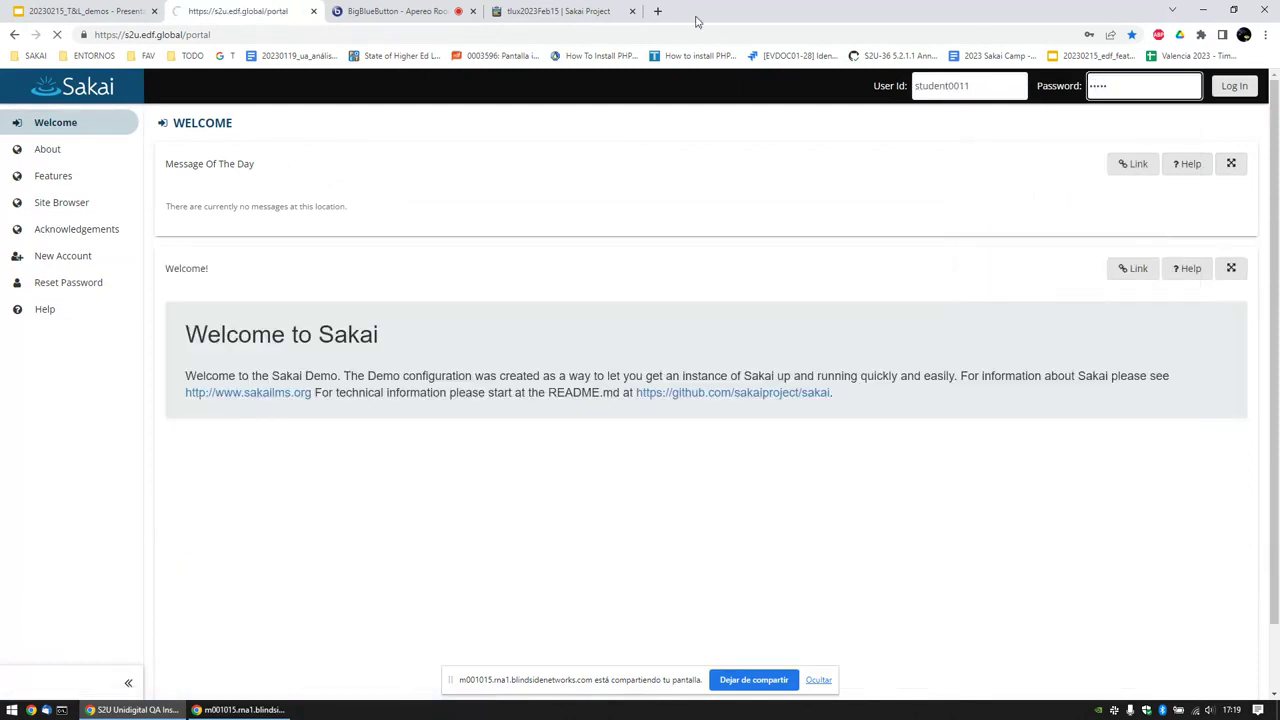
click(167, 124)
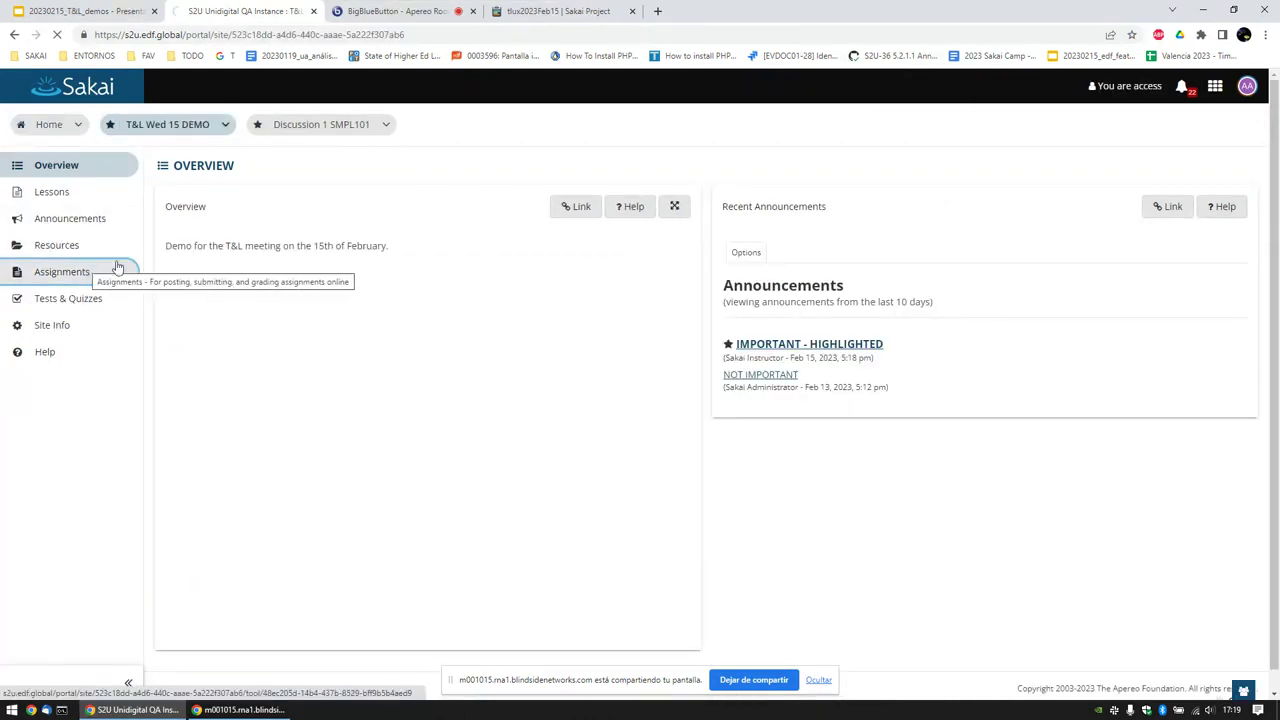
click(114, 265)
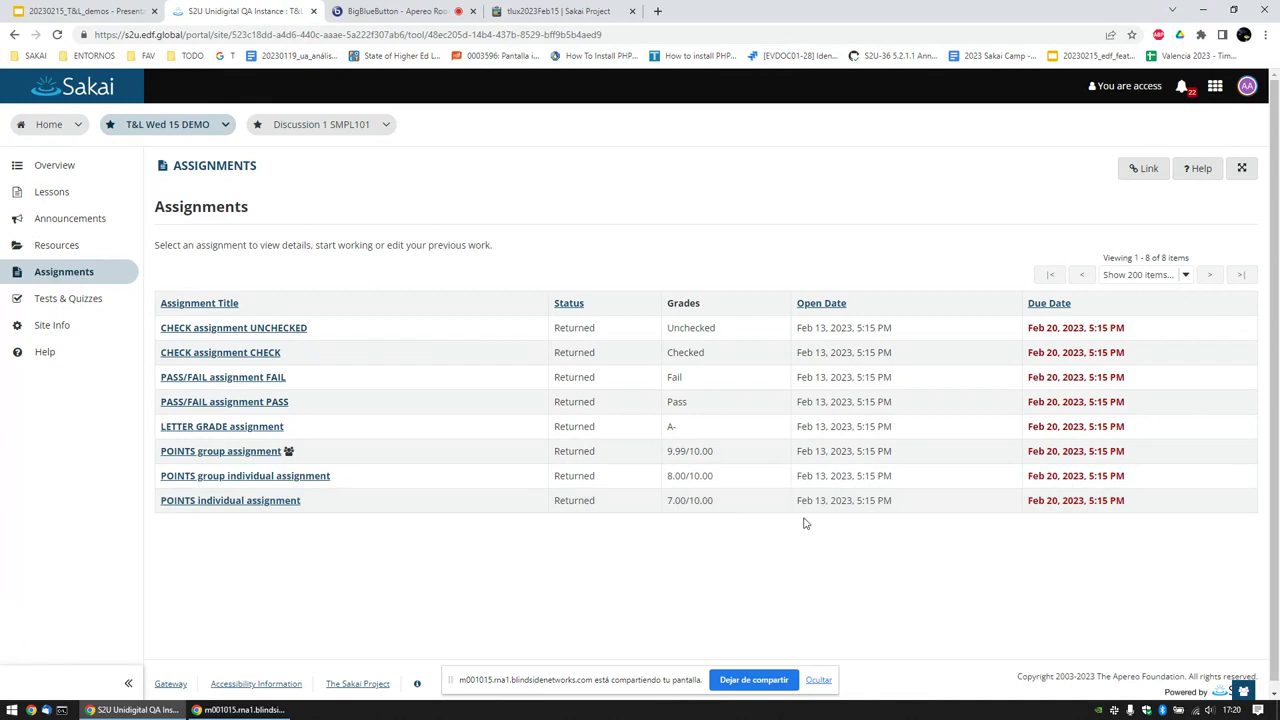
click(258, 503)
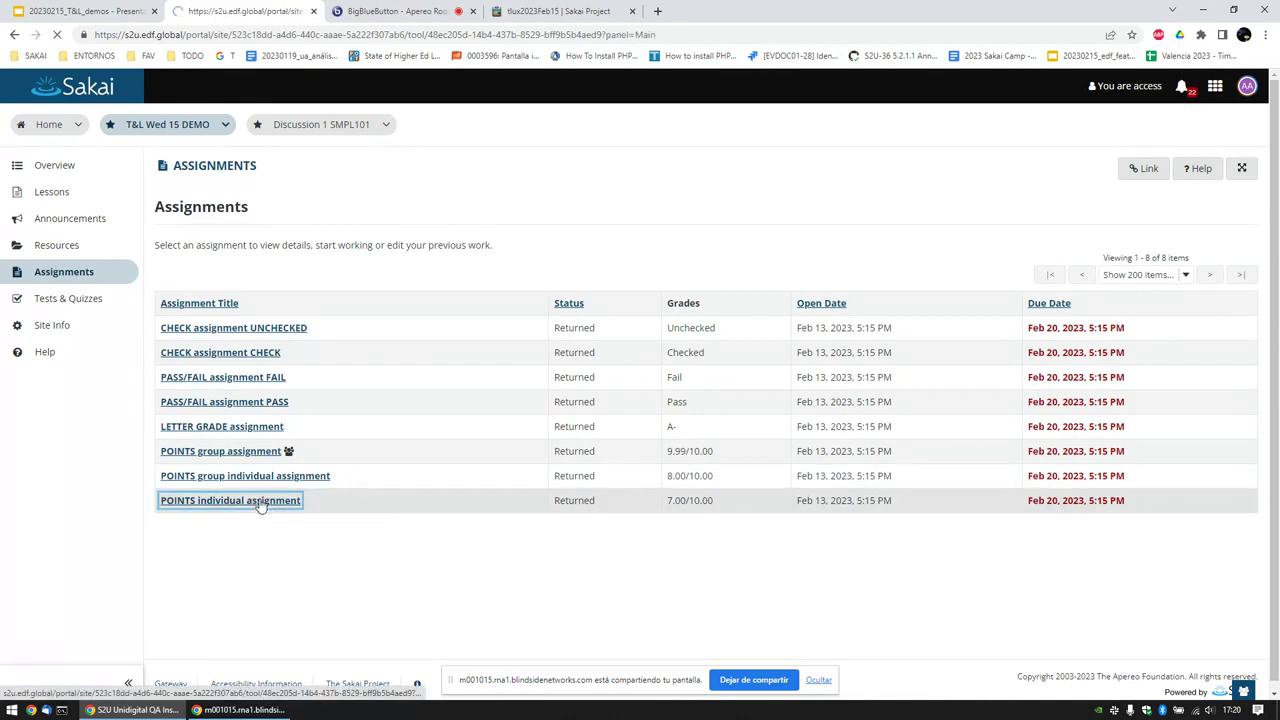
scroll(290, 497, down, 2)
scroll(291, 496, down, 2)
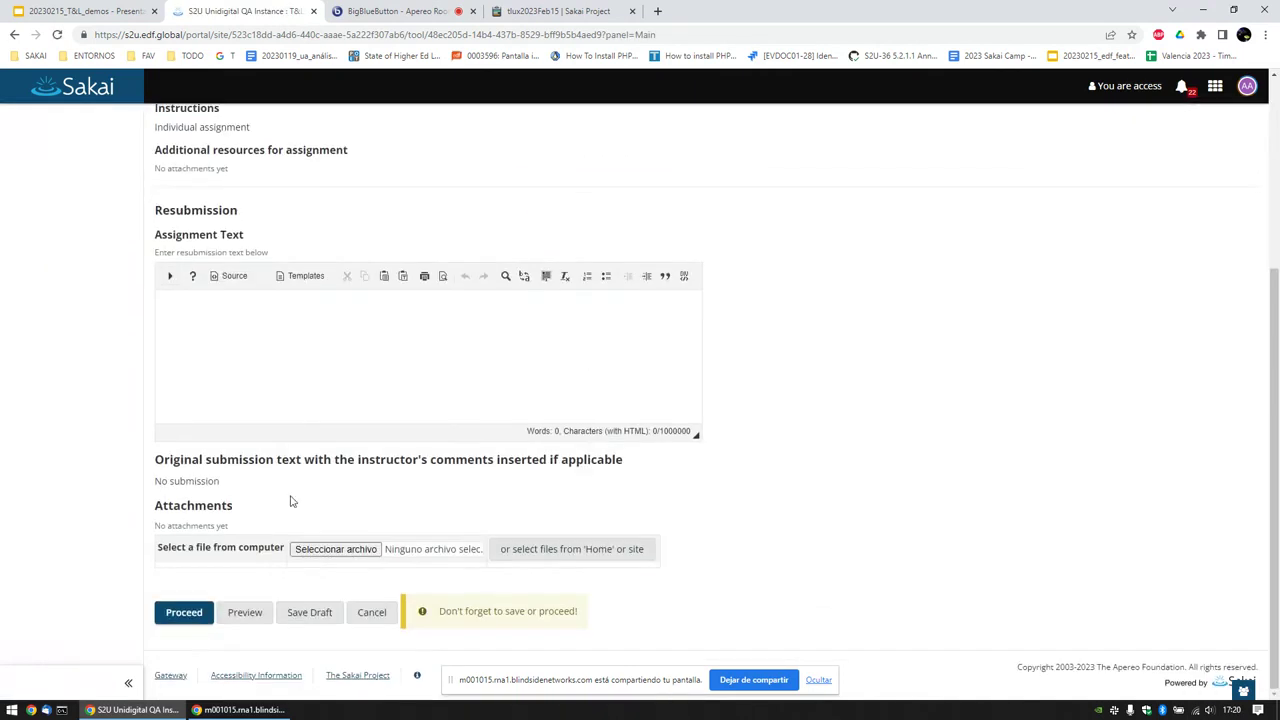
scroll(293, 500, up, 2)
scroll(294, 496, up, 1)
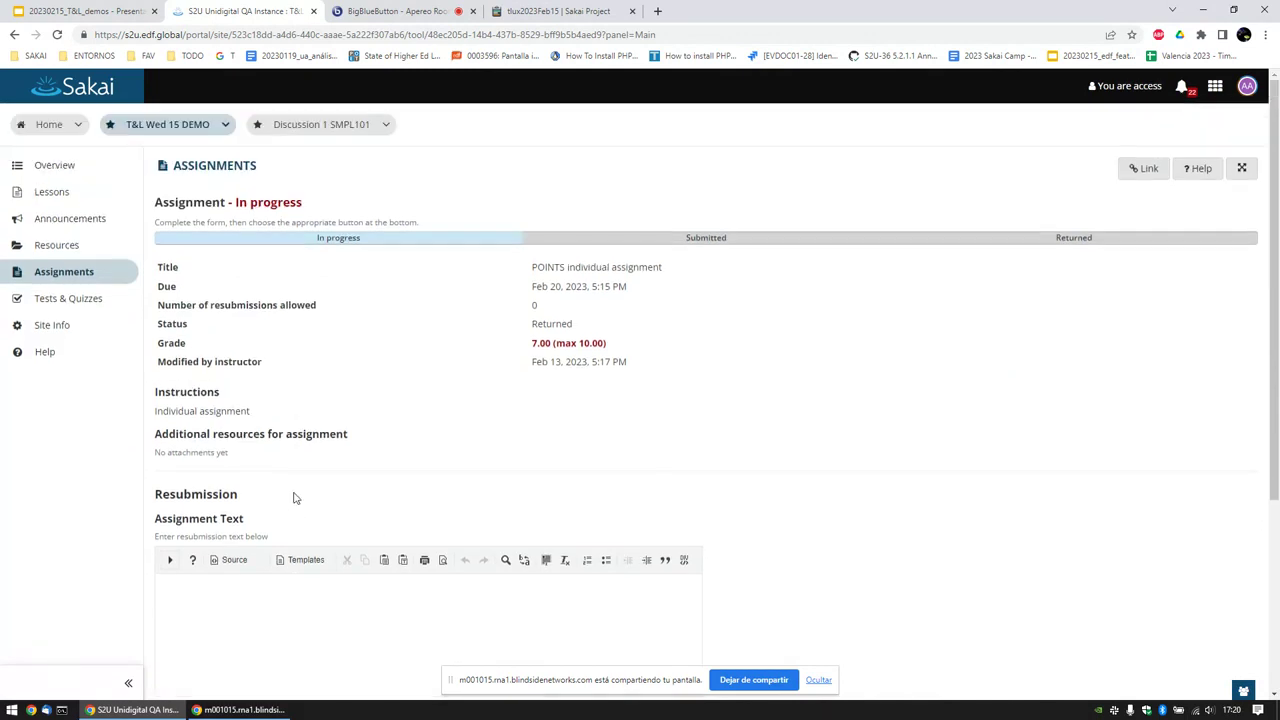
scroll(294, 497, down, 3)
click(370, 629)
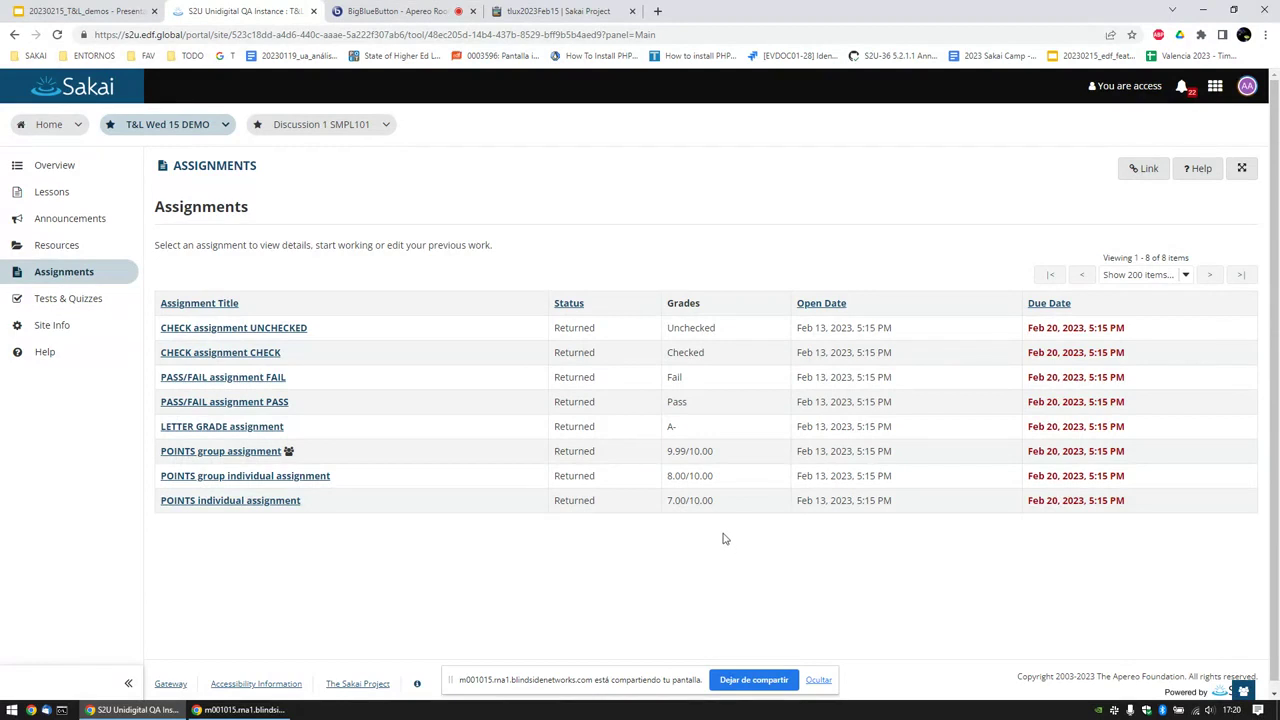
key(ctrl+1)
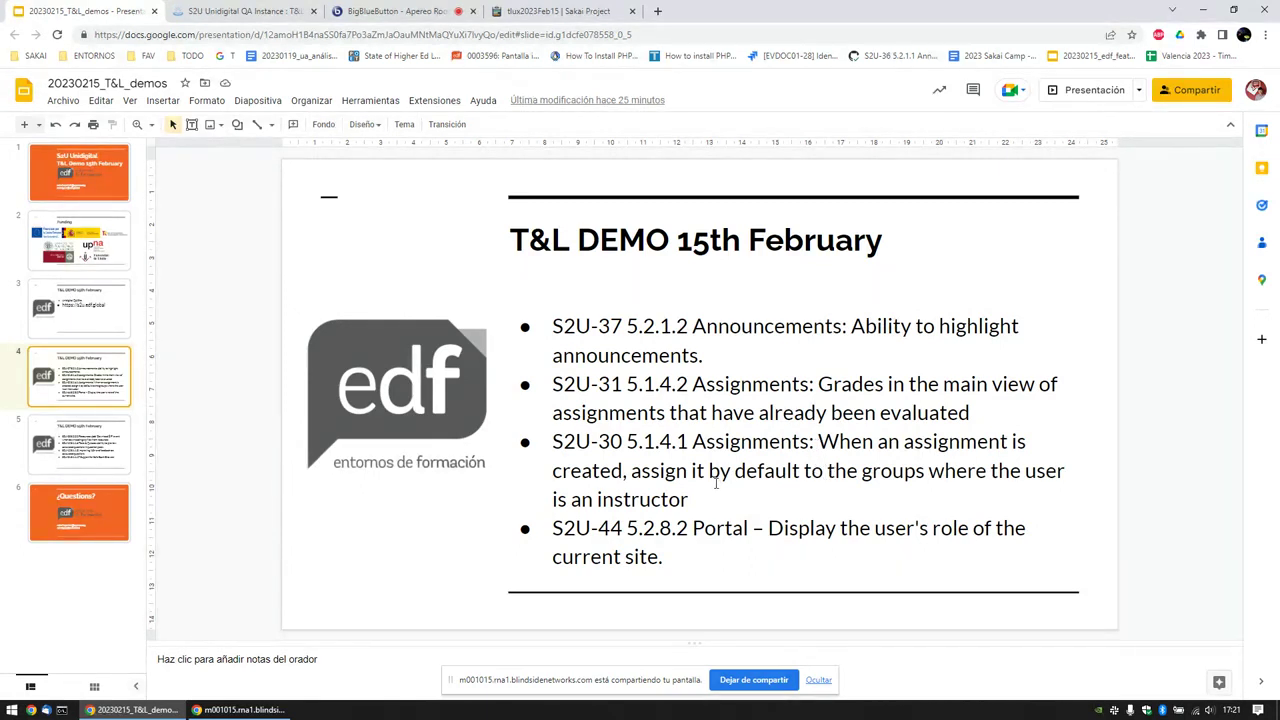
Step: Switch back to the Sakai tab showing the student's assignments and grades
click(247, 12)
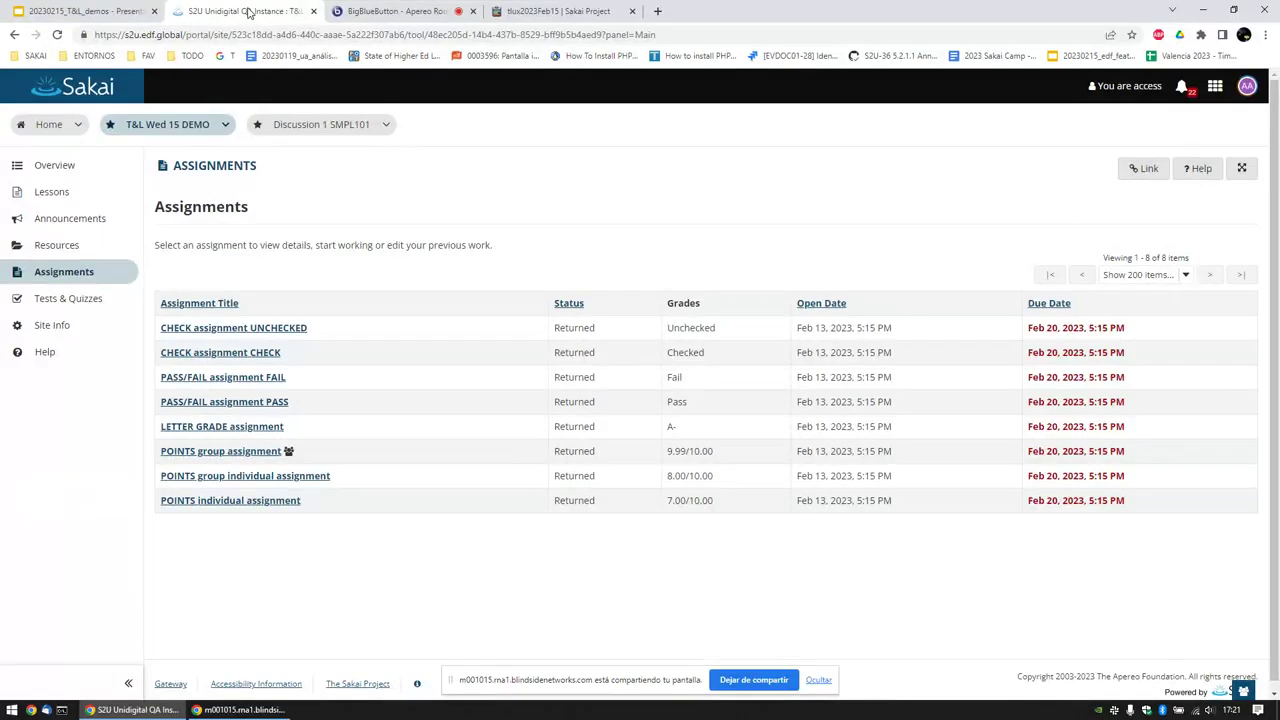
Step: Log out of the student account and sign in with the instructor credentials
click(1247, 86)
click(1106, 280)
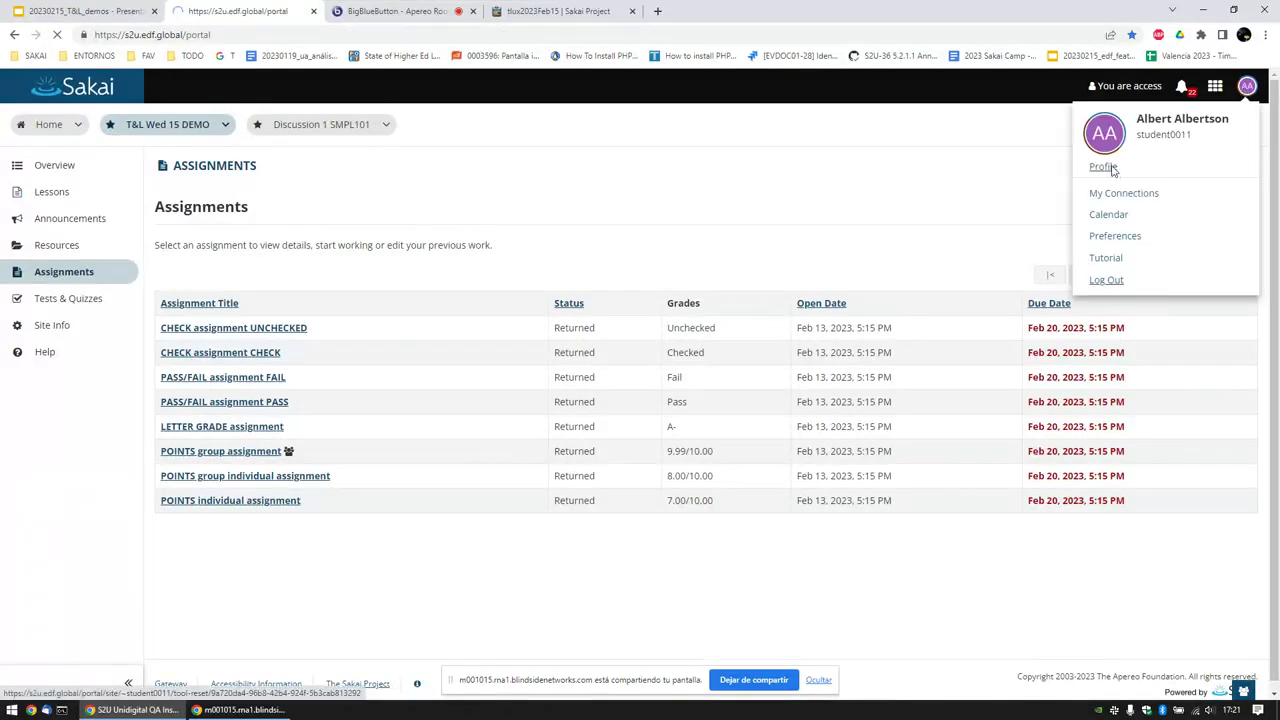
click(980, 87)
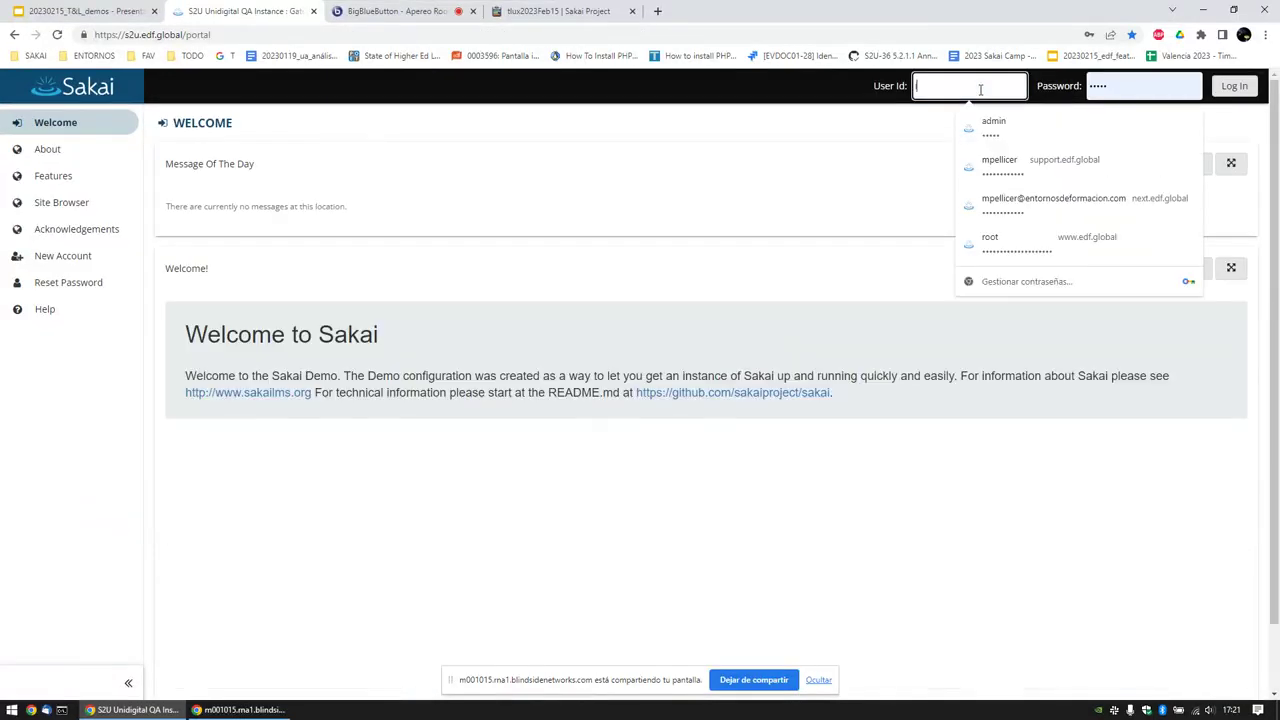
text(instructor)
key(Tab)
text(s)
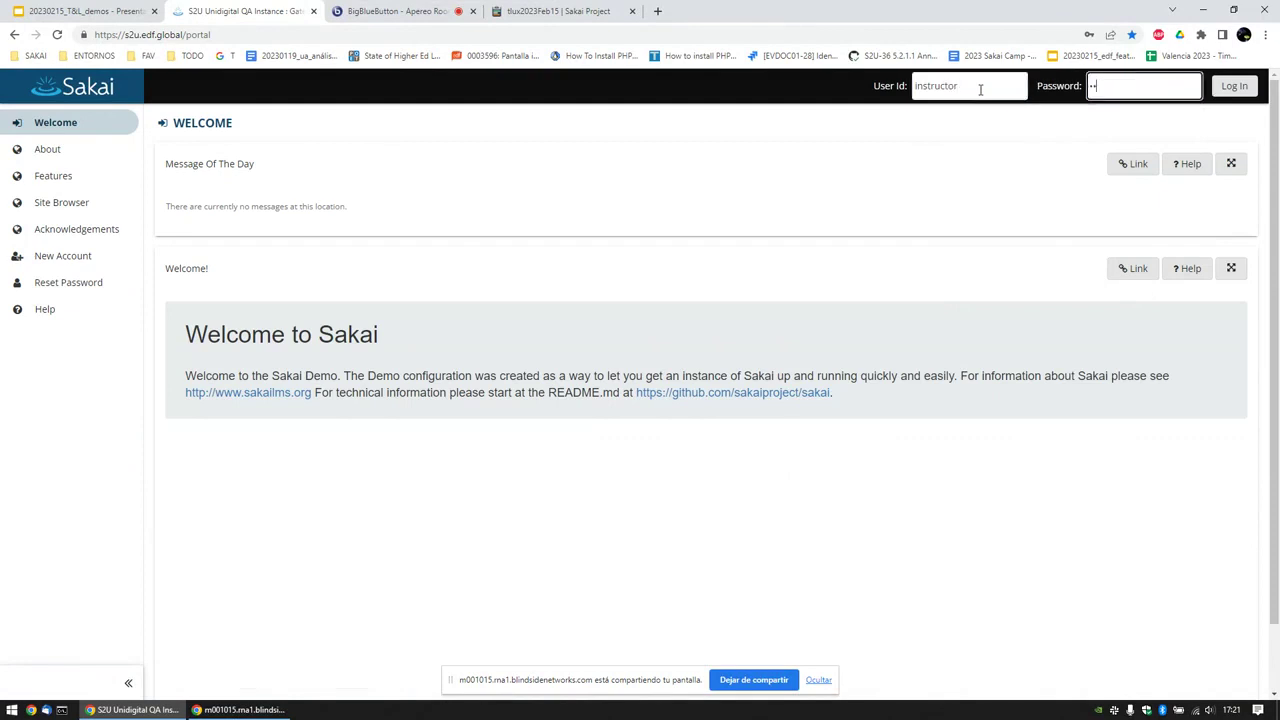
text(akai)
key(Return)
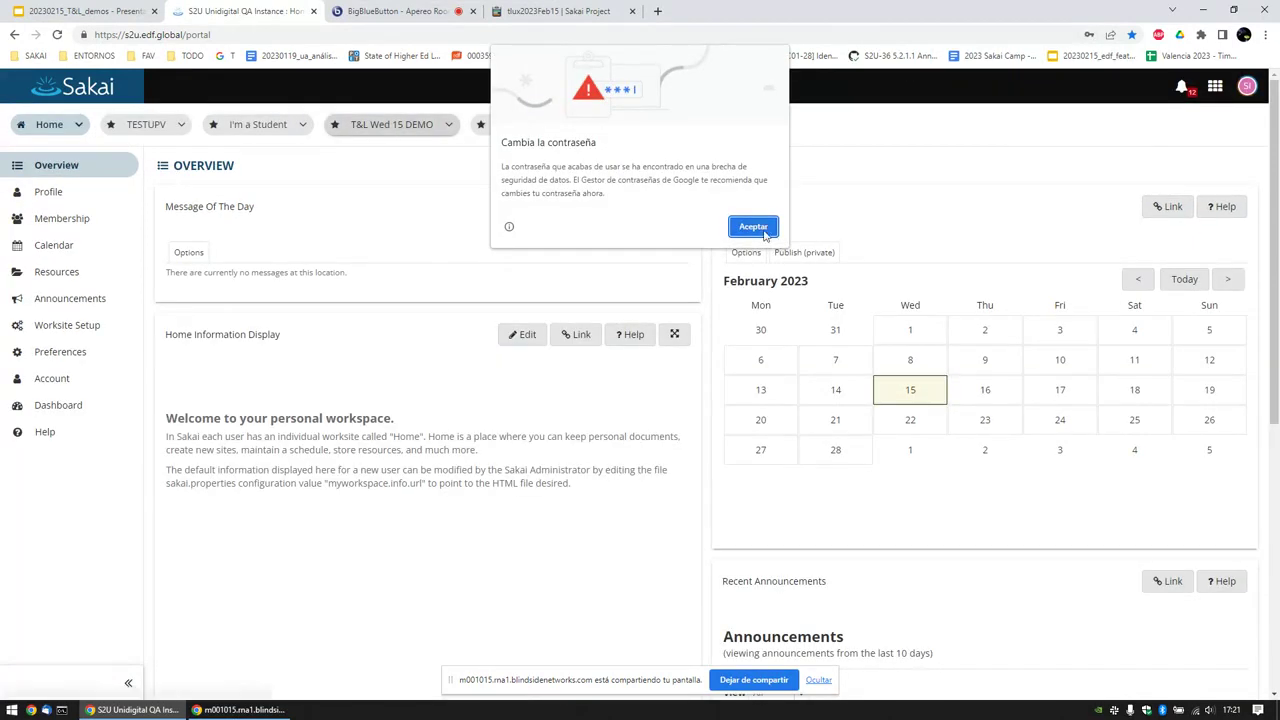
Step: Dismiss Chrome's password popups and open the T&L Wed 15 DEMO site
click(765, 230)
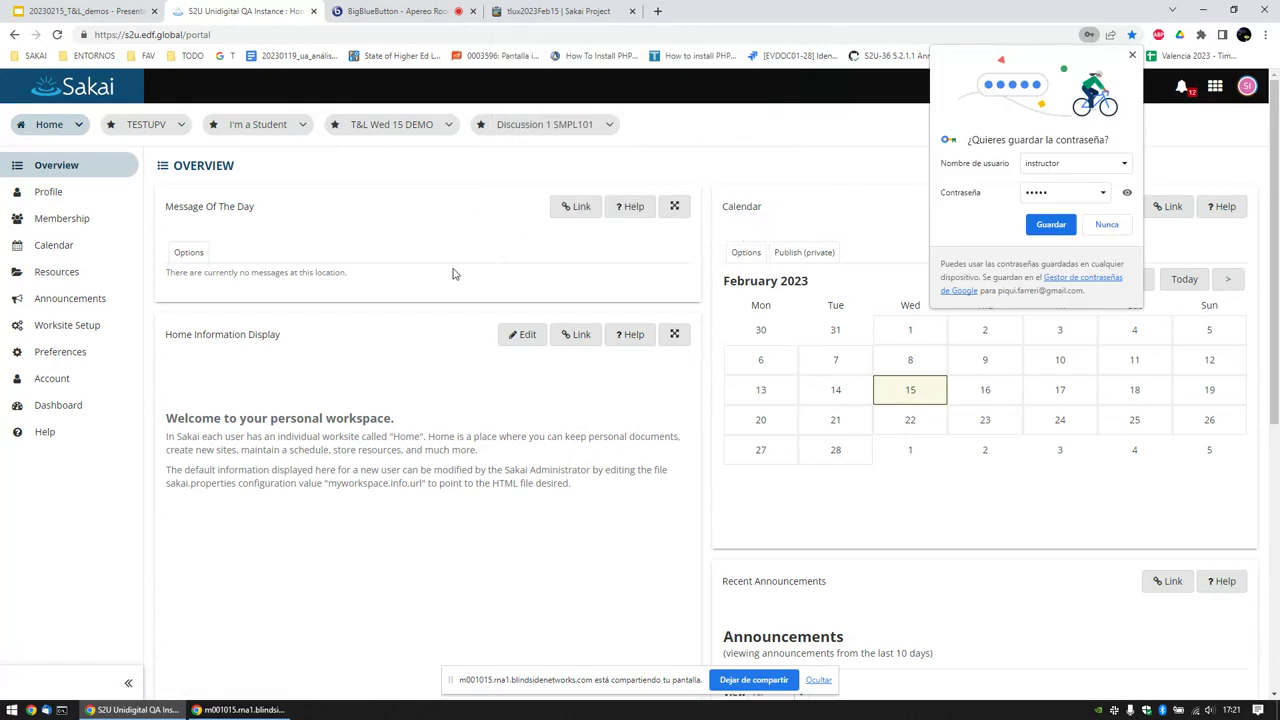
click(1133, 55)
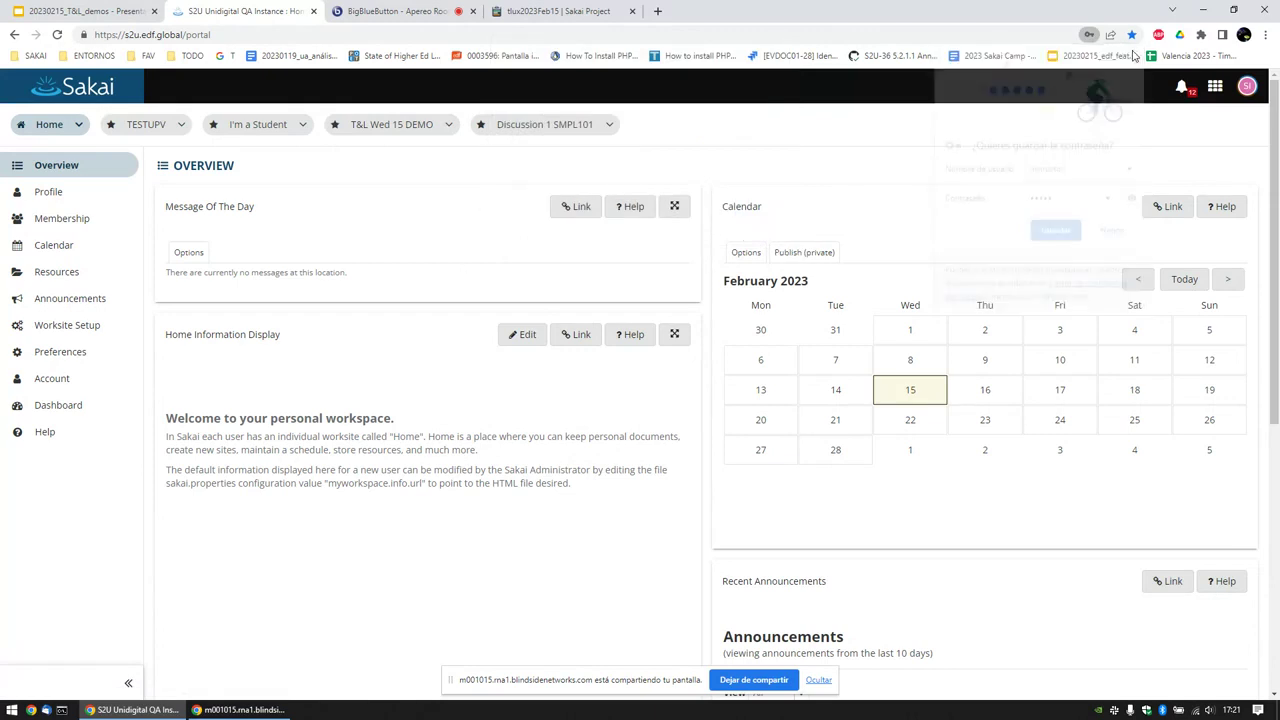
click(391, 124)
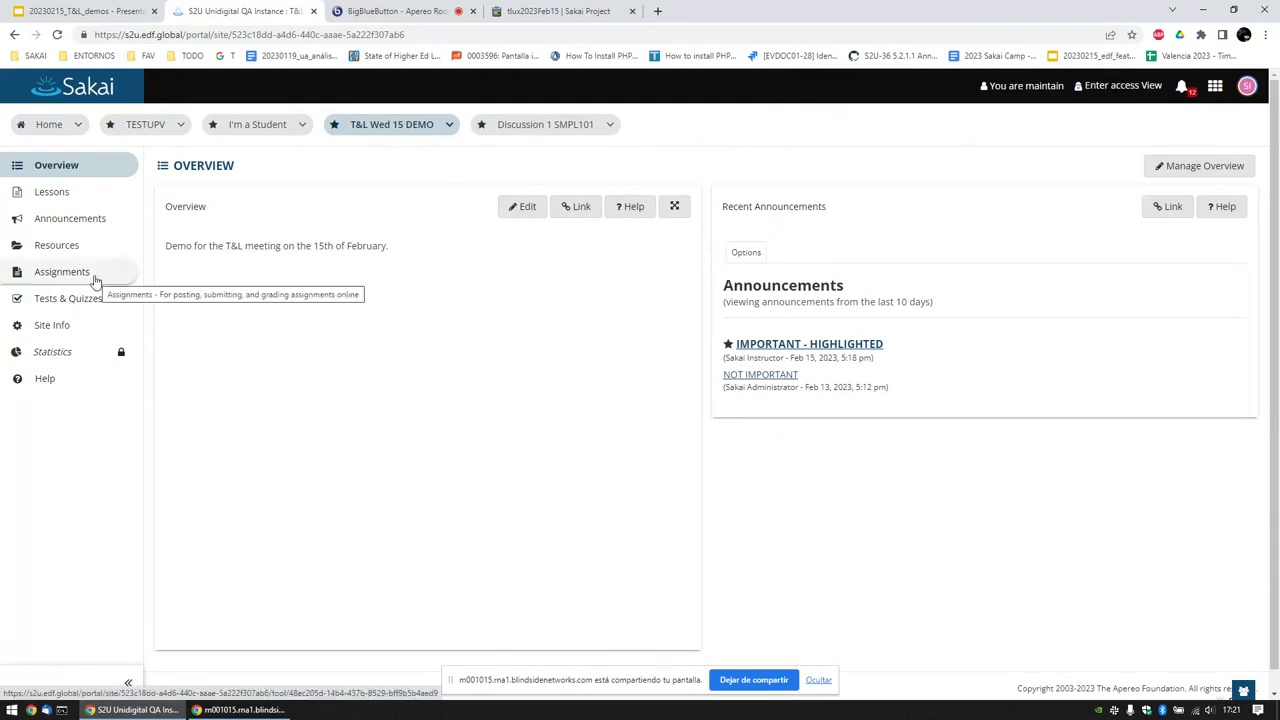
Step: Review the site's groups in Site Info, then open the instructor Assignments list
click(75, 323)
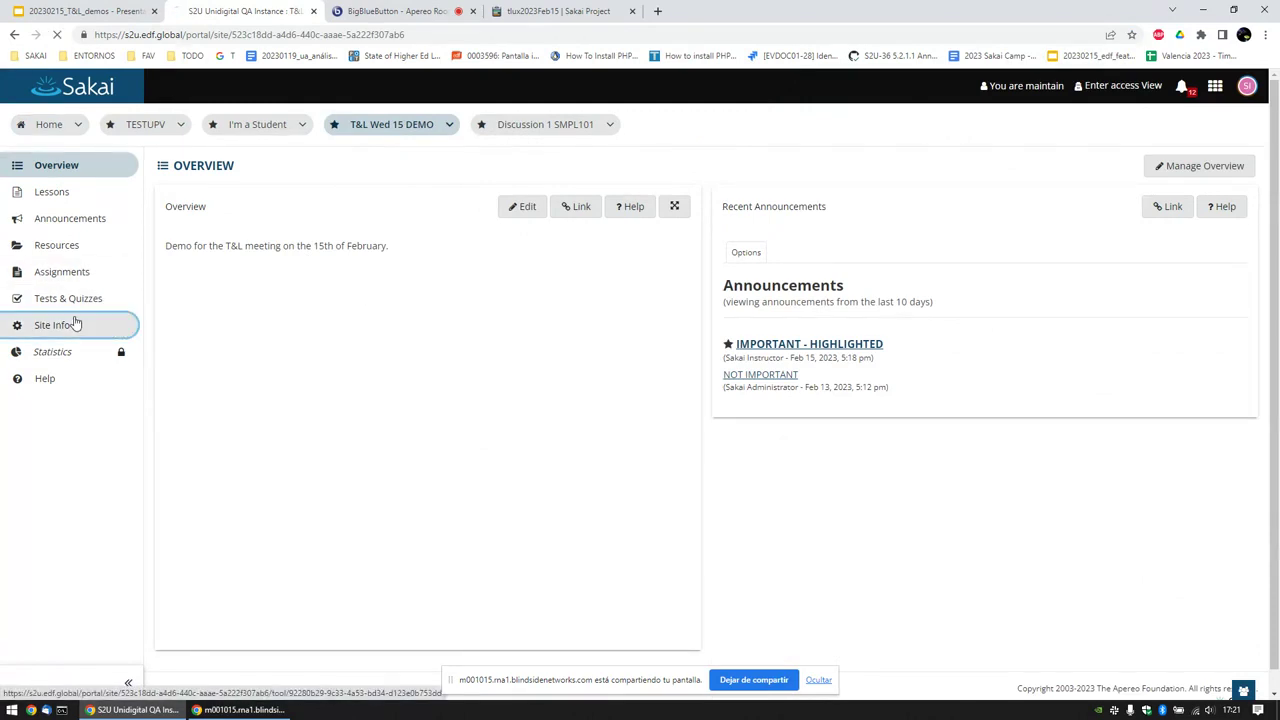
click(200, 592)
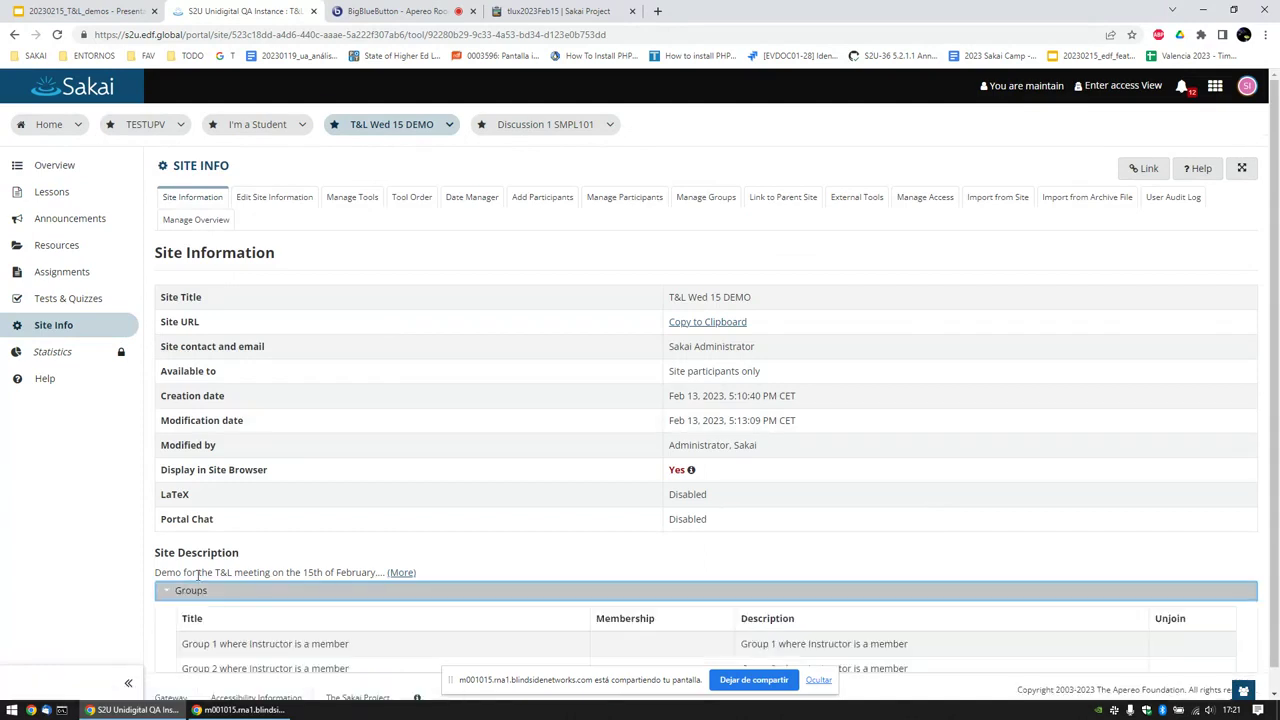
scroll(205, 570, down, 1)
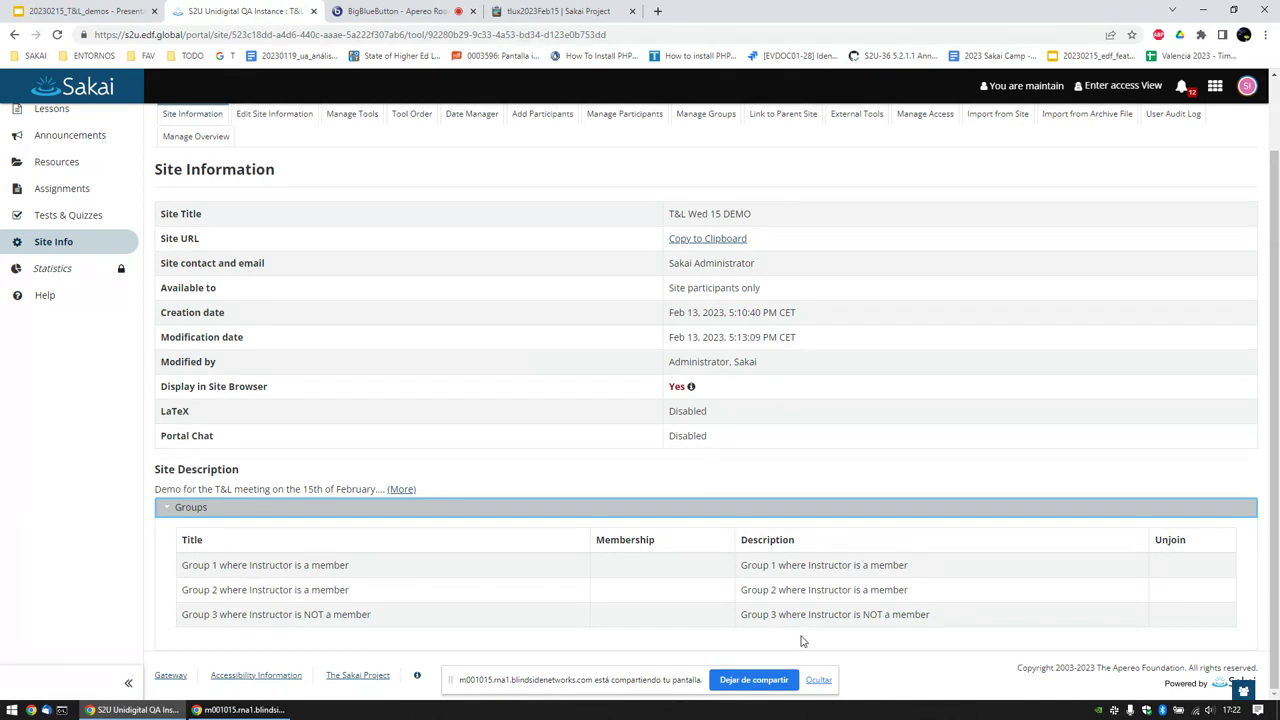
scroll(785, 502, up, 1)
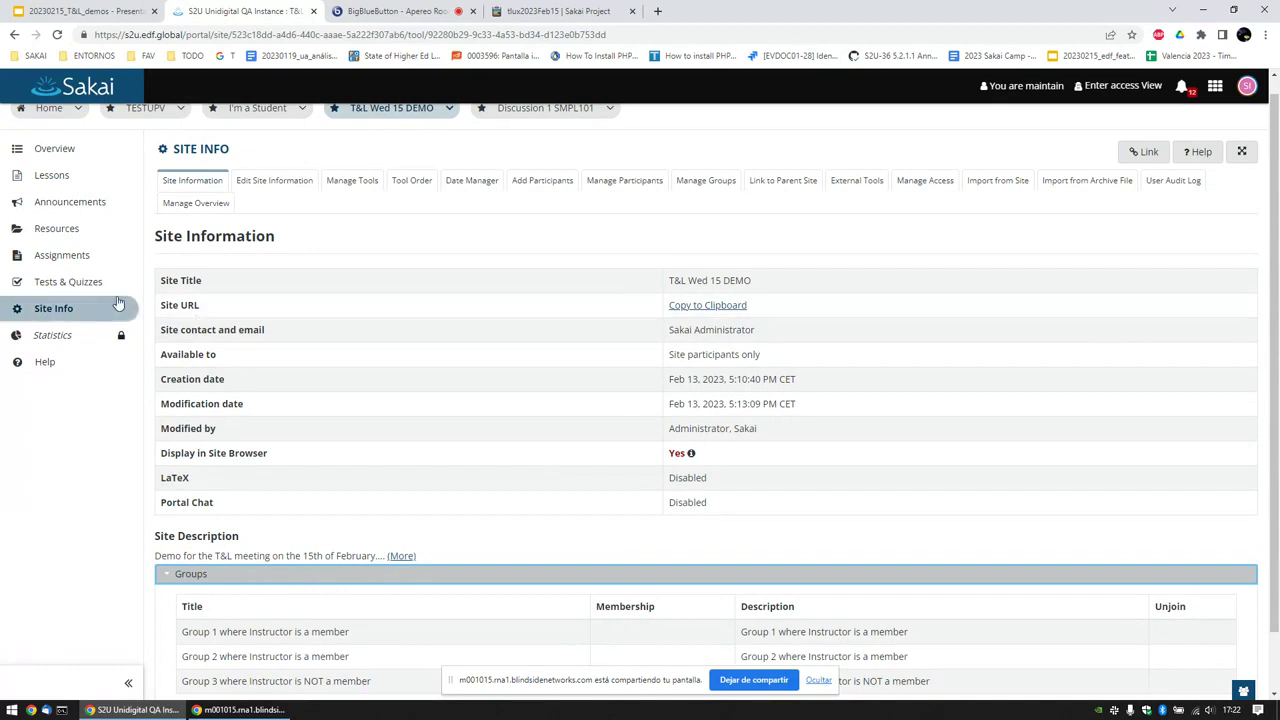
click(88, 265)
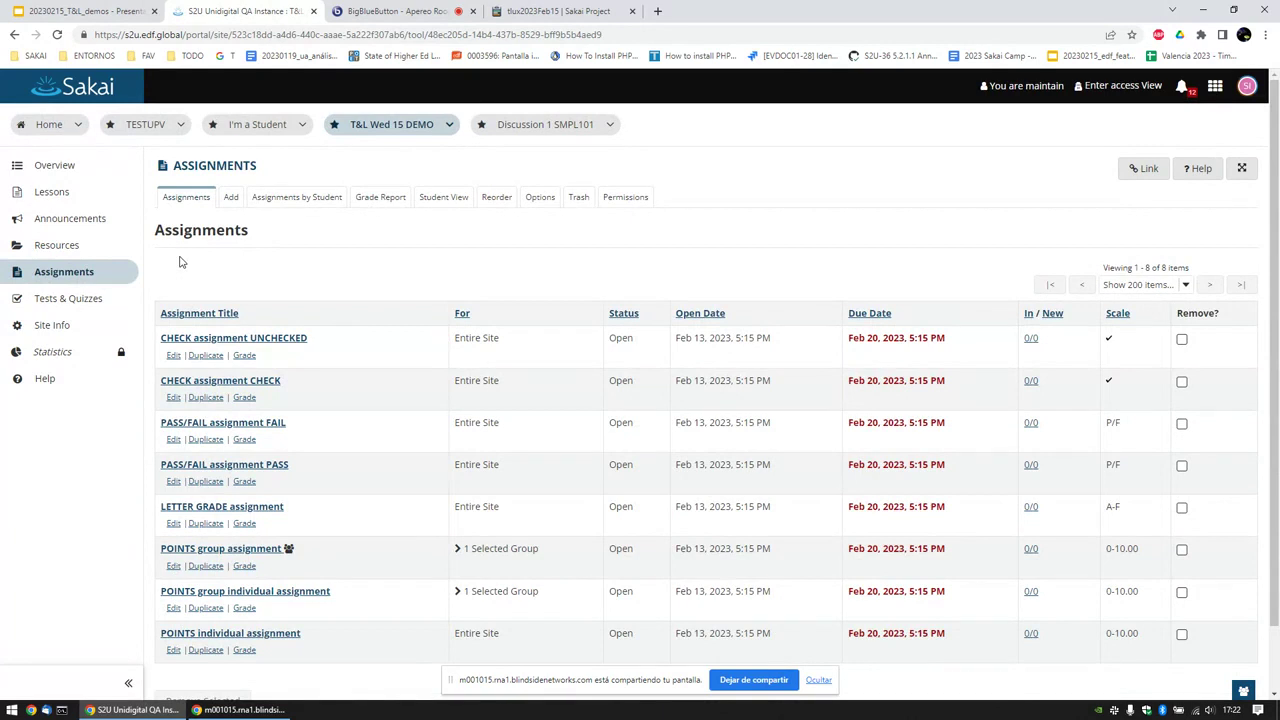
Step: Add a new assignment assigned to selected groups, view the group list, then check BigBlueButton
click(232, 199)
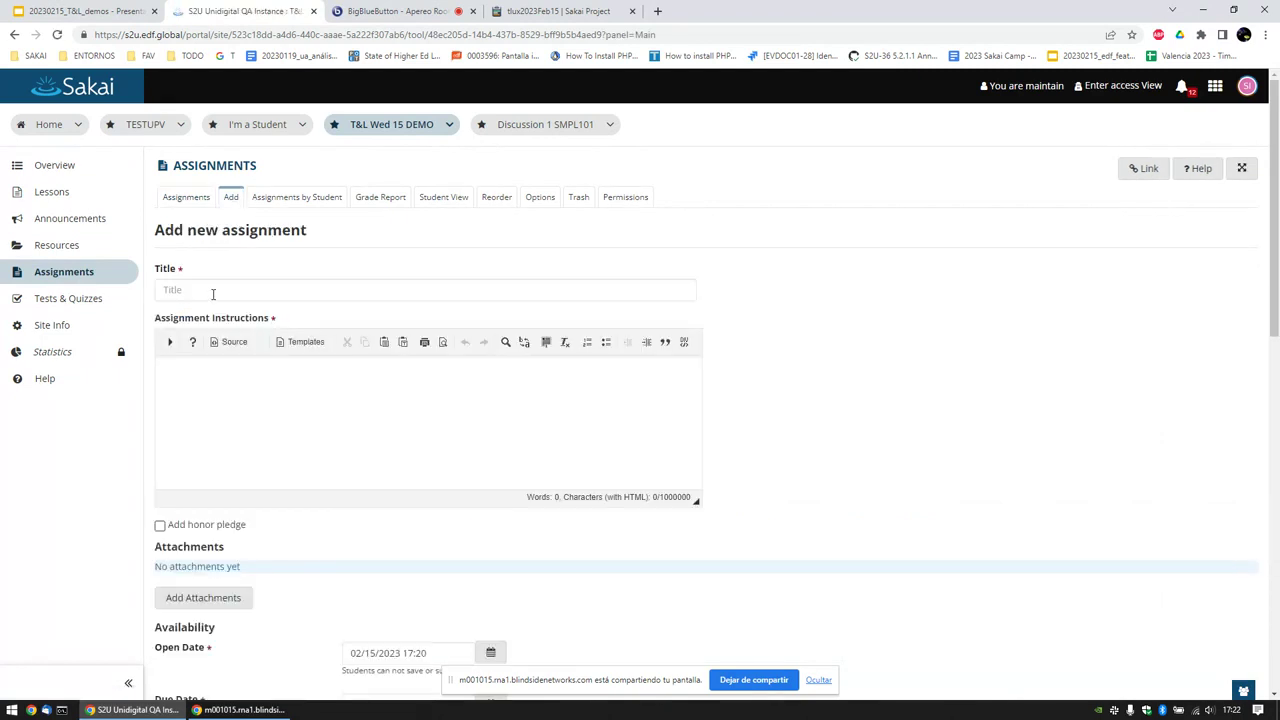
scroll(213, 293, down, 5)
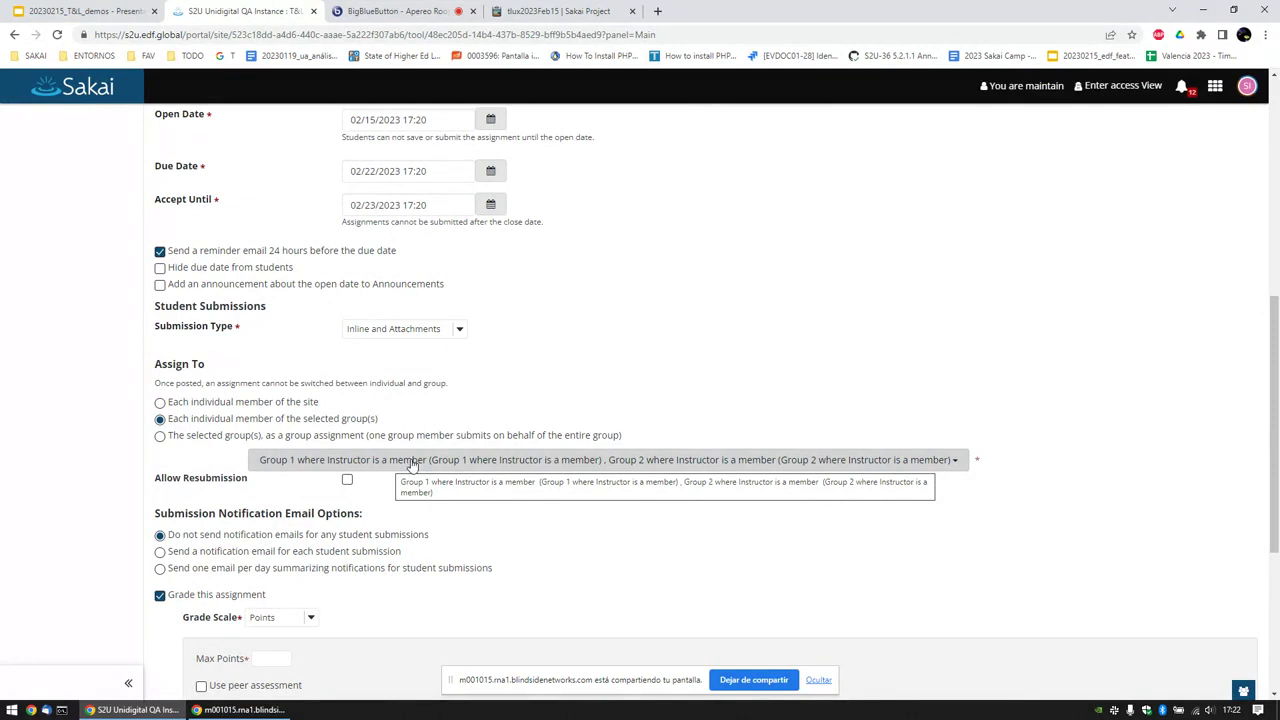
click(295, 404)
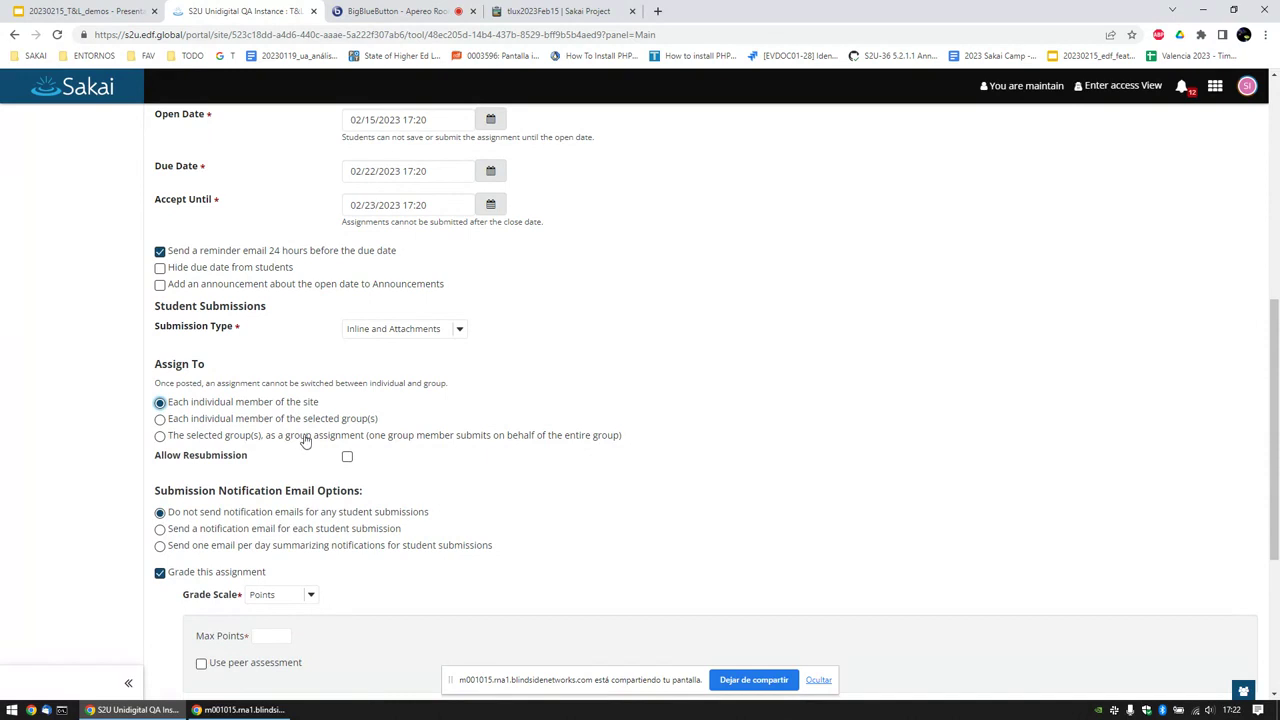
click(305, 420)
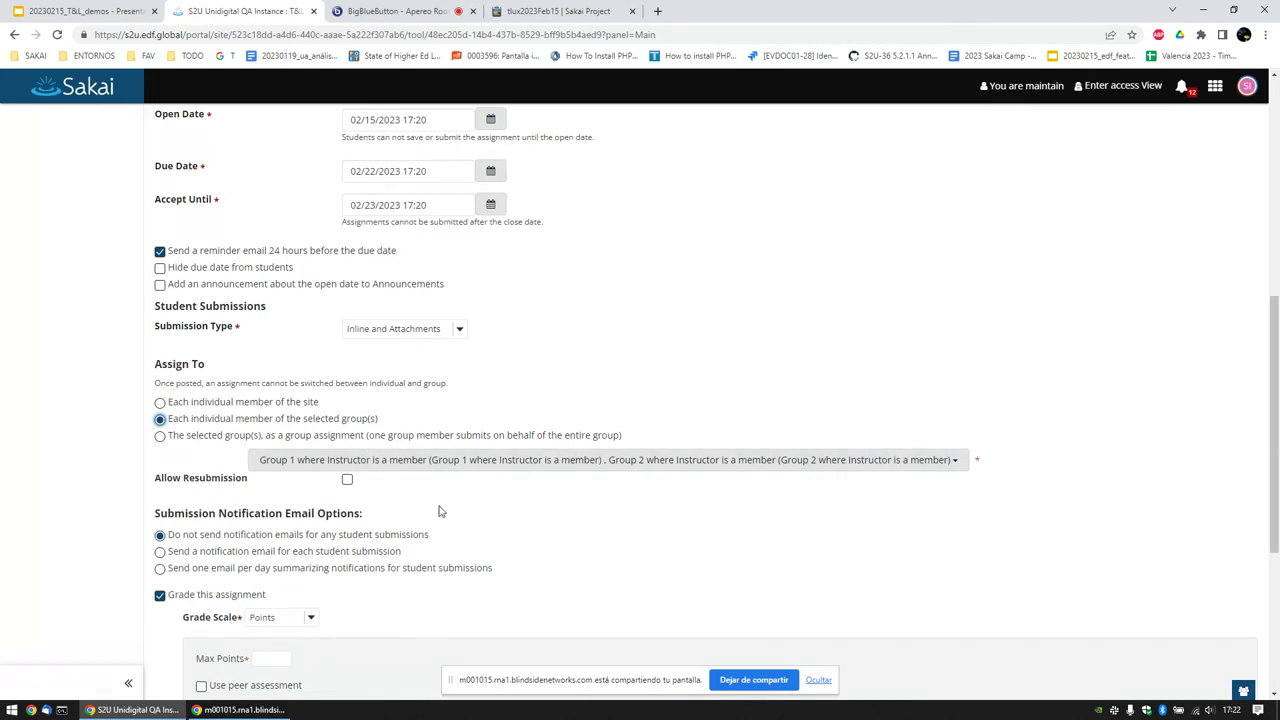
click(945, 462)
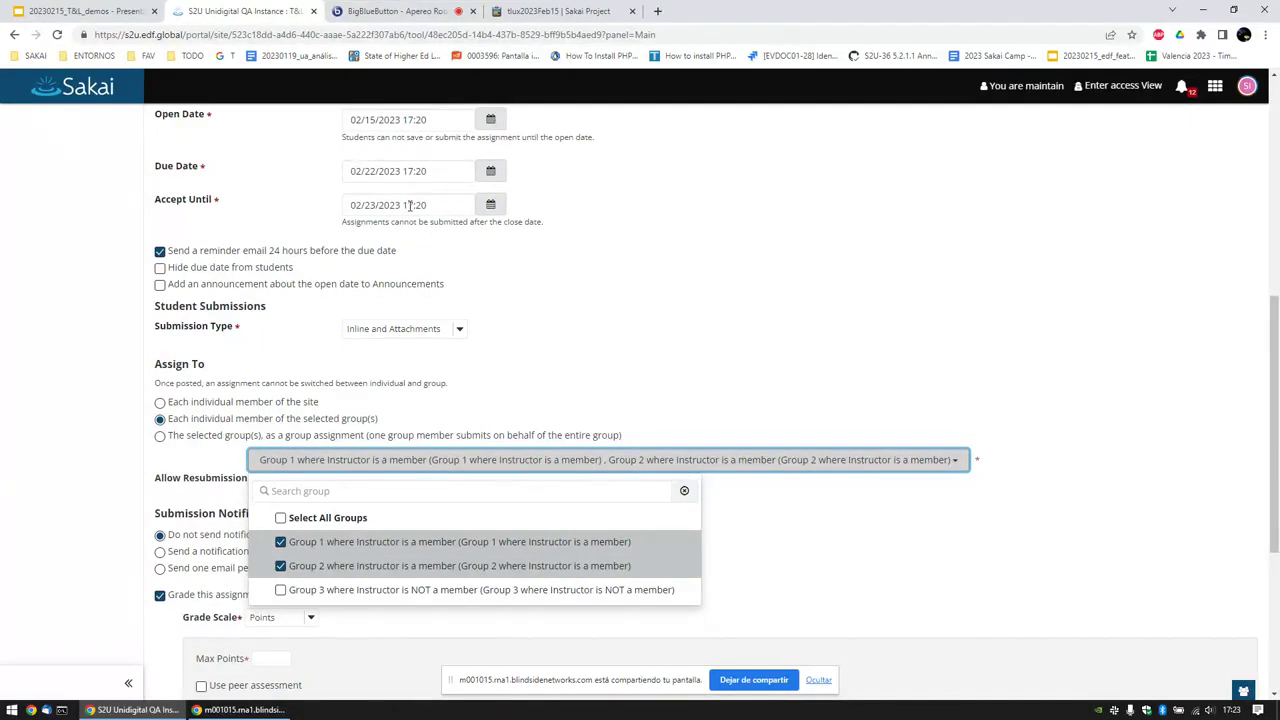
click(362, 10)
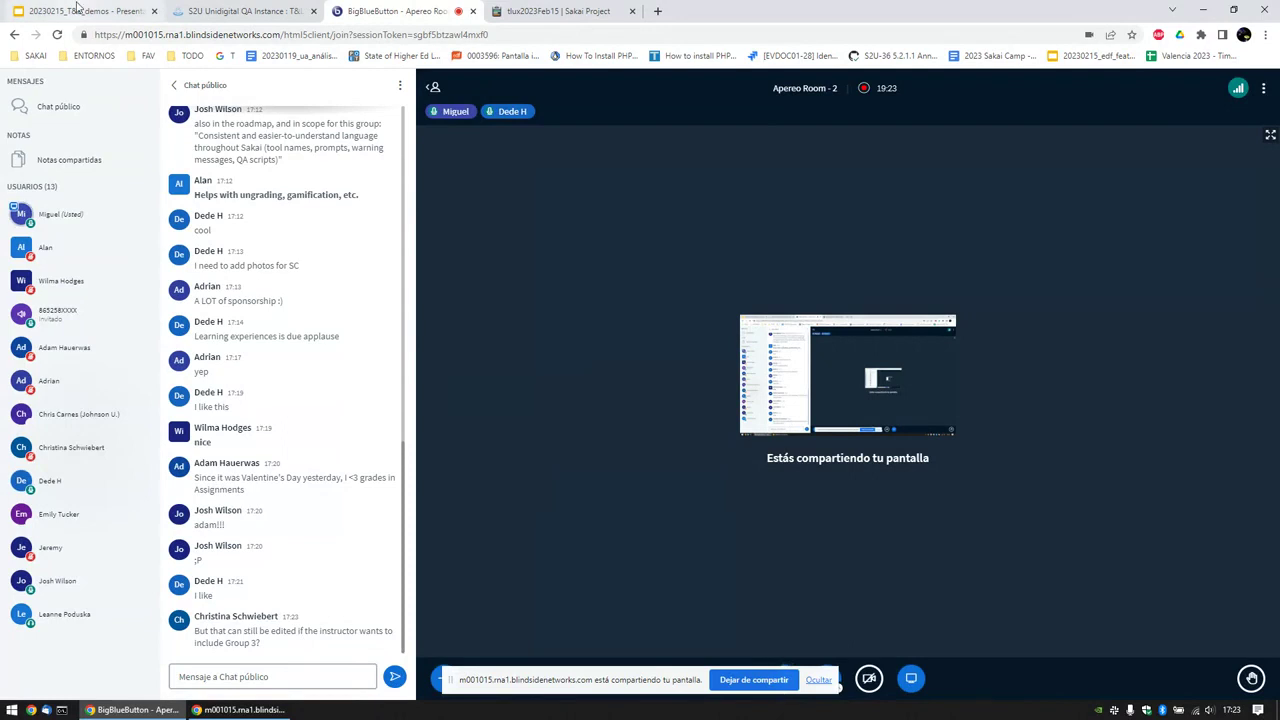
Step: Return to the Sakai new assignment form after reading the Group 3 question
click(229, 8)
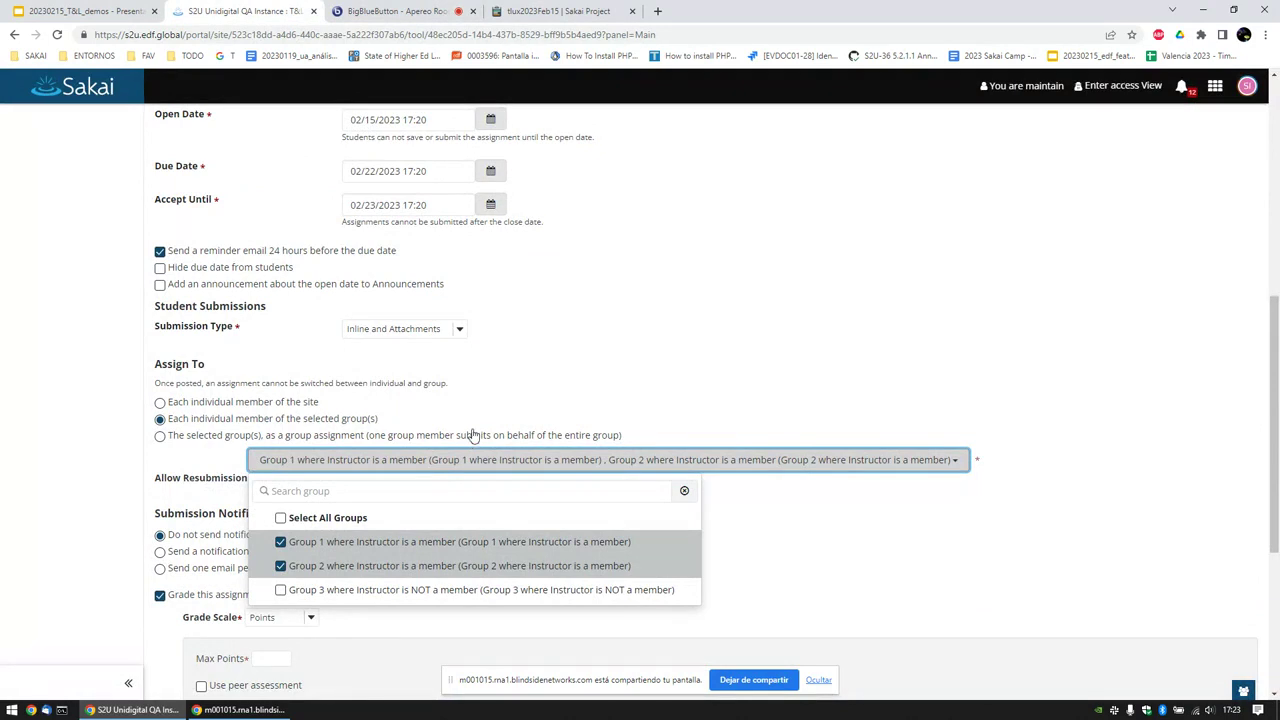
Step: Add Group 3 and choose 'The selected group(s), as a group assignment'
click(322, 589)
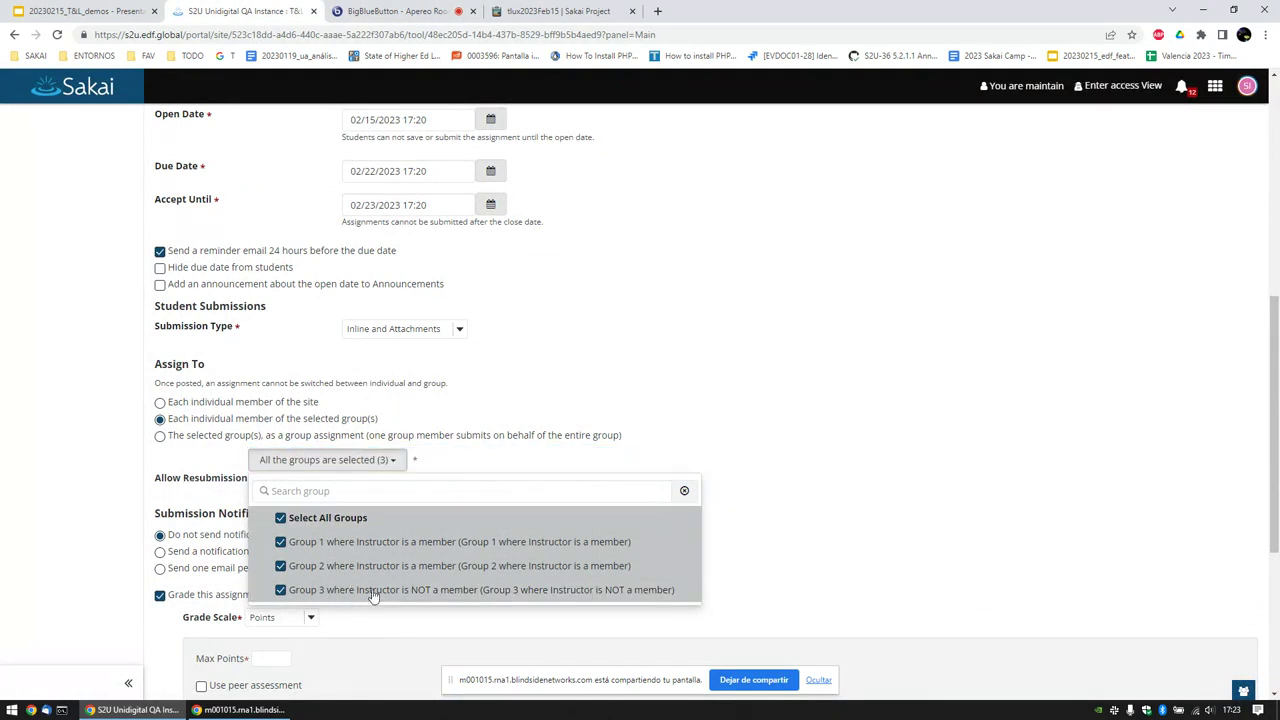
click(203, 405)
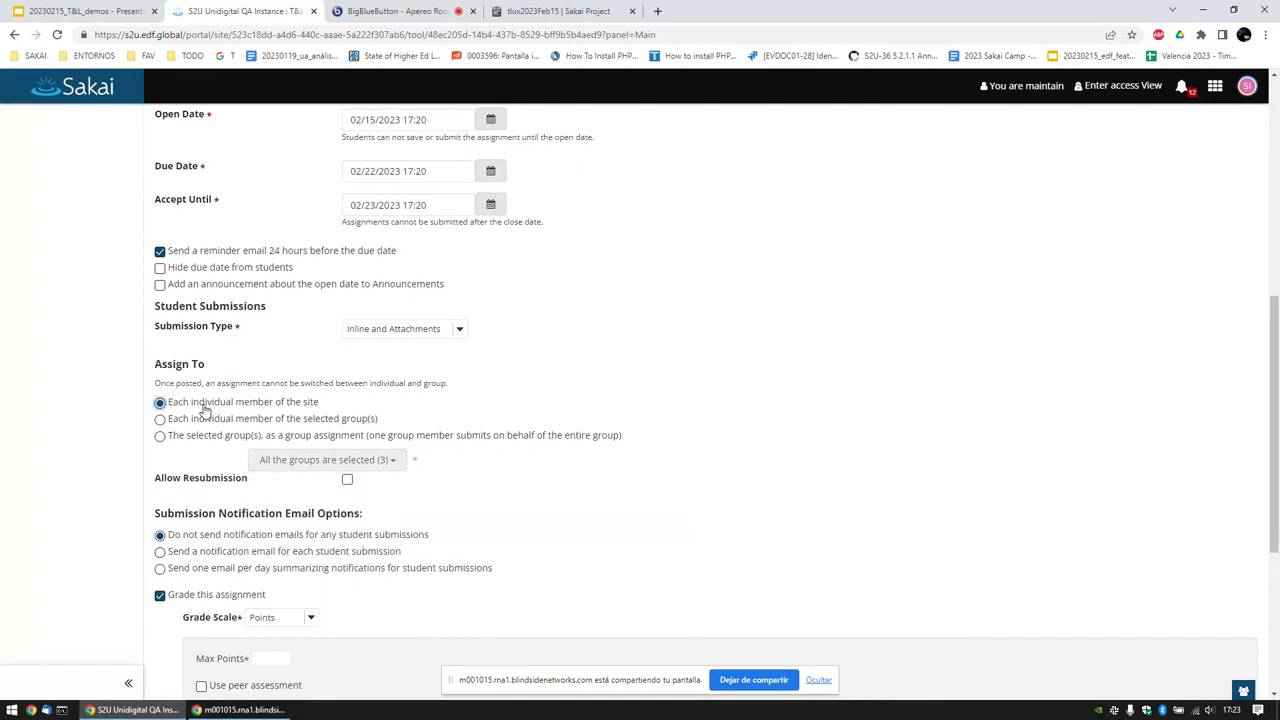
click(210, 425)
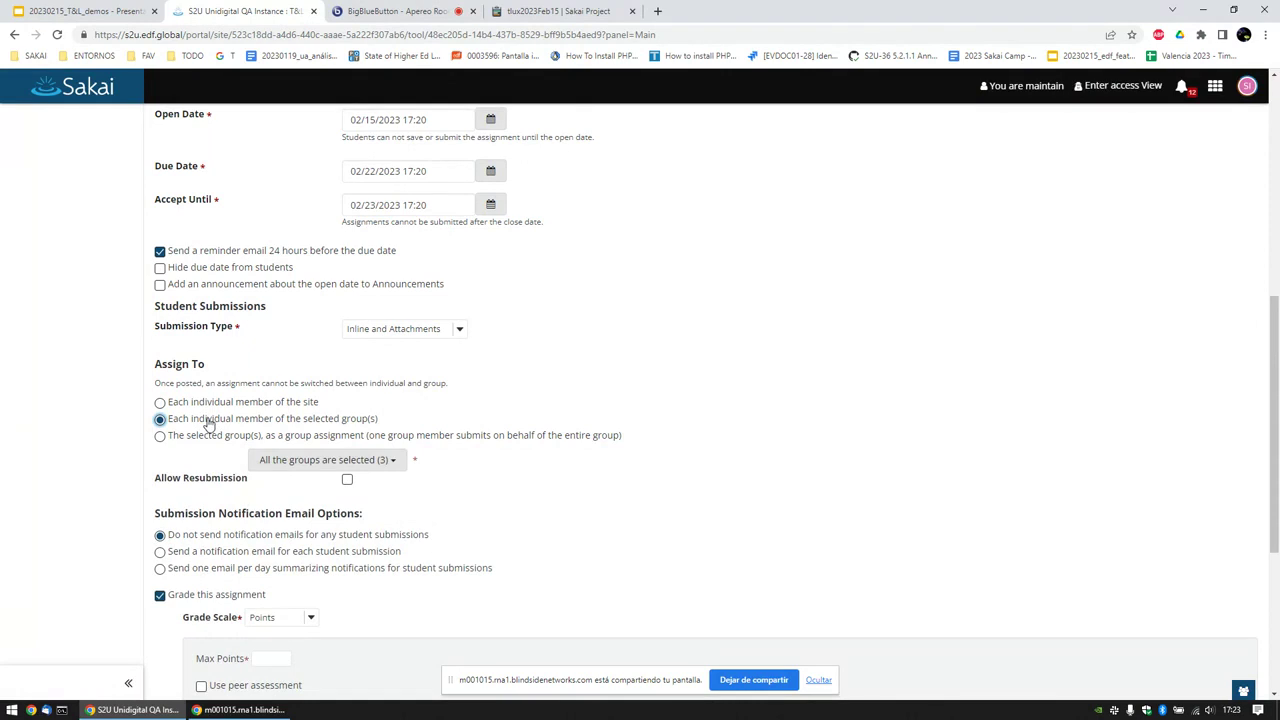
click(208, 437)
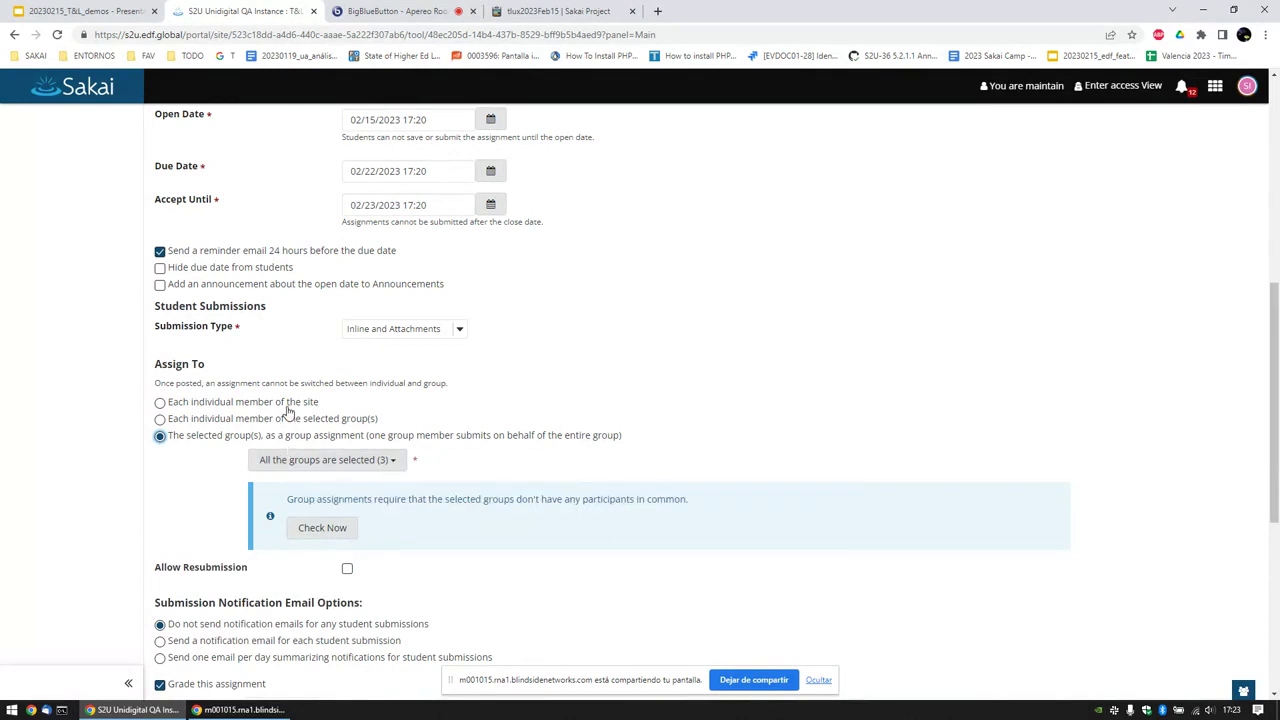
Step: Leave the form and return to the T&L Wed 15 DEMO assignments list
scroll(290, 400, up, 3)
scroll(288, 398, up, 3)
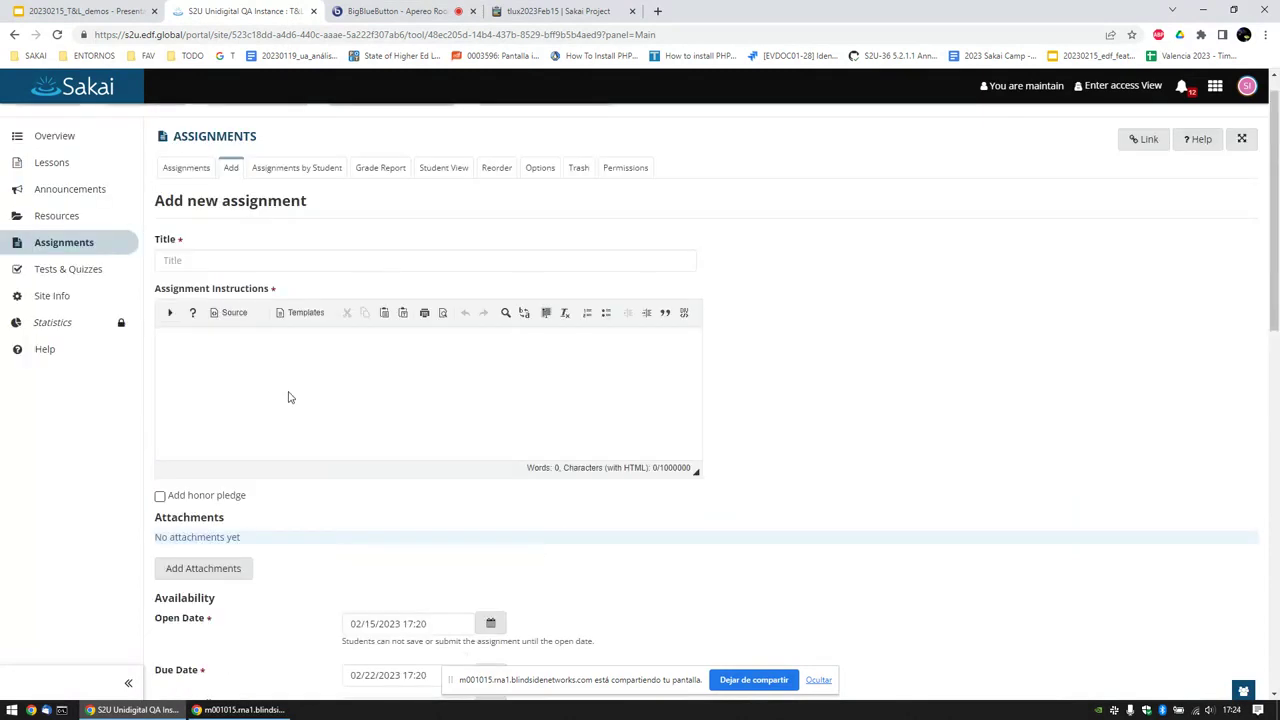
click(212, 172)
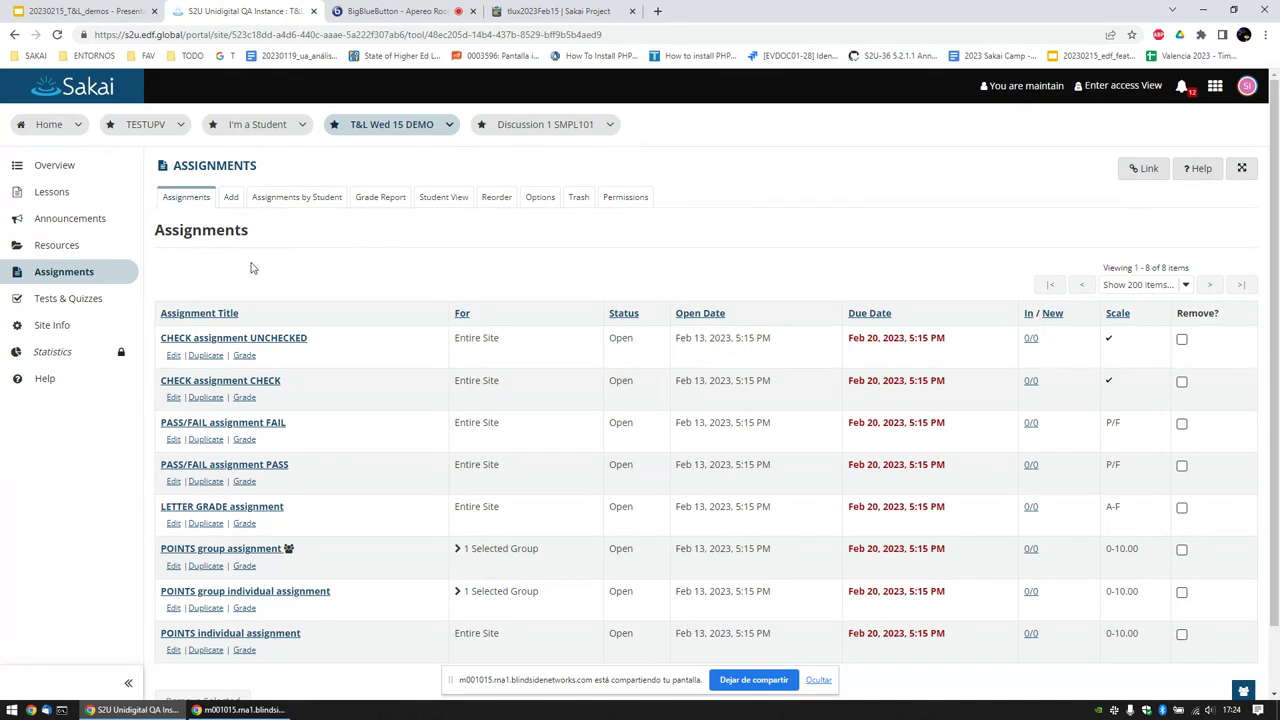
key(ctrl+shift+Tab)
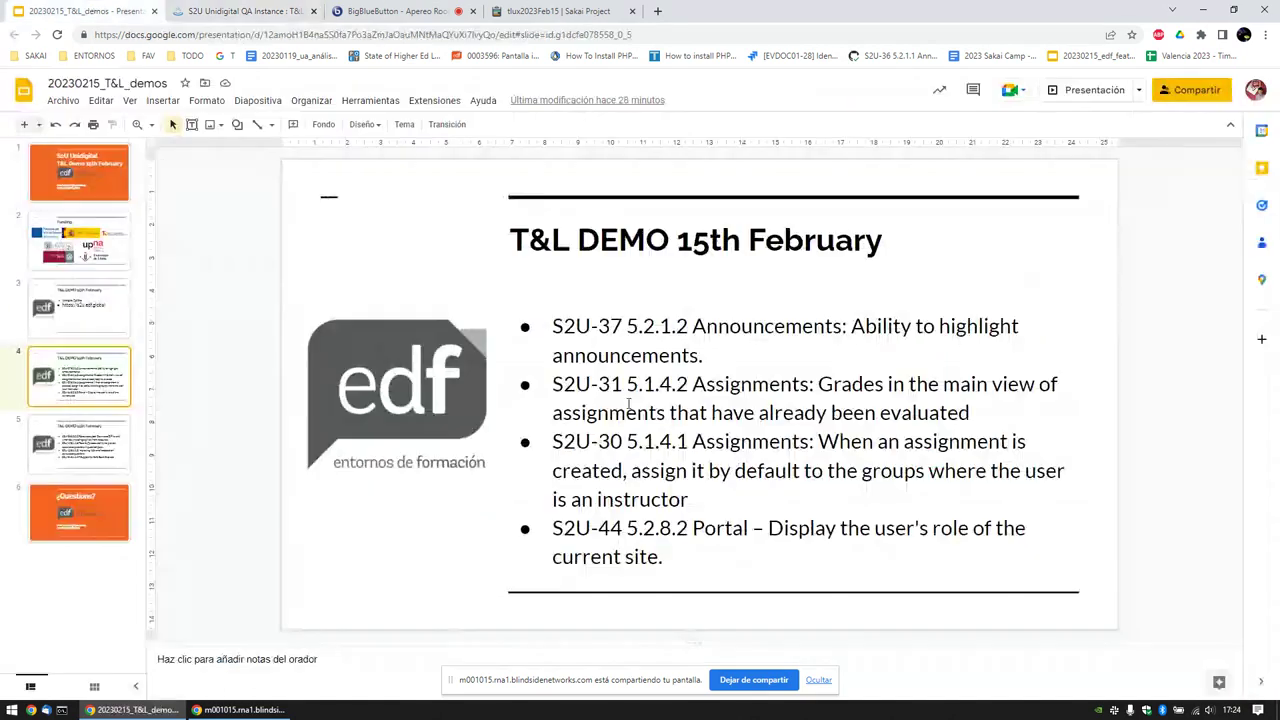
triple_click(673, 473)
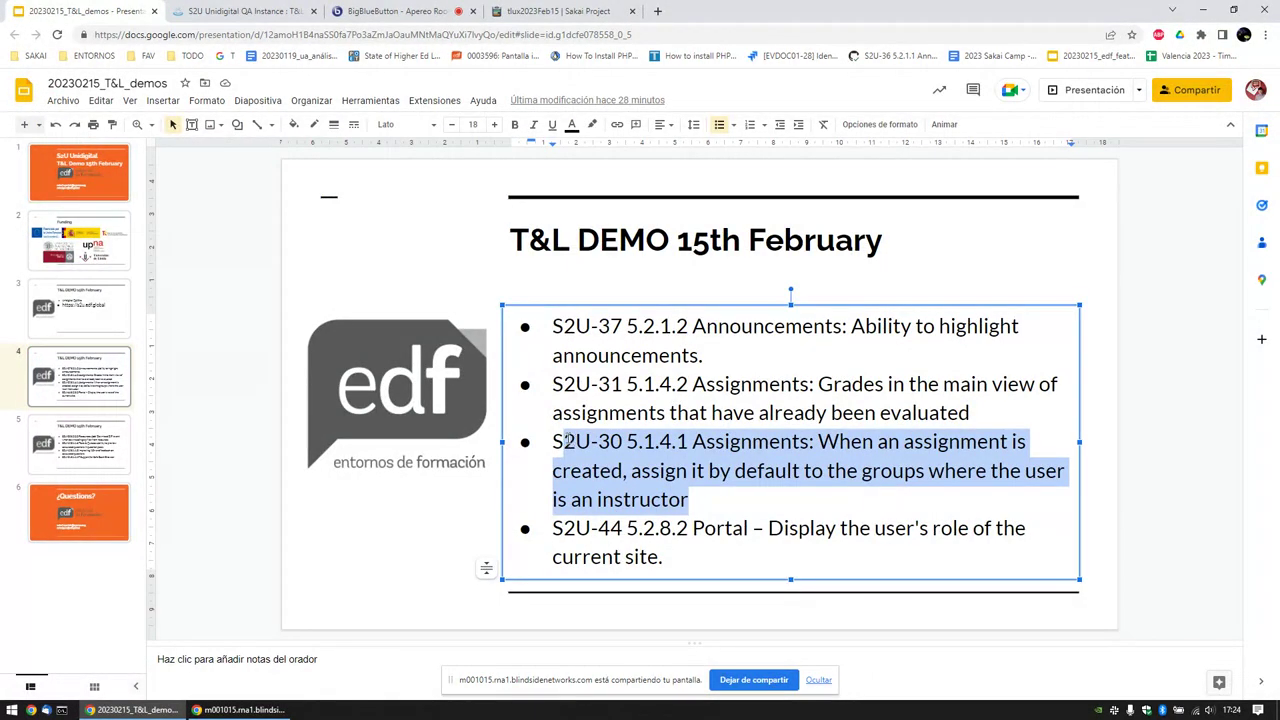
click(566, 441)
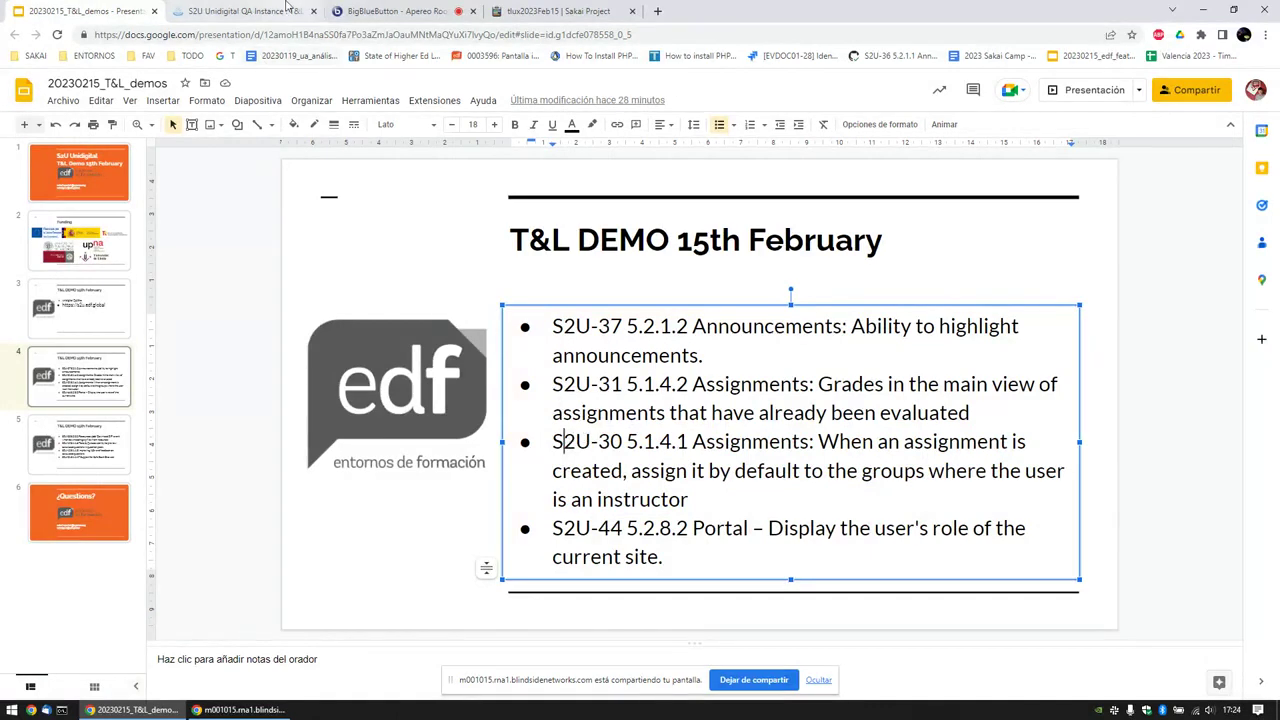
click(248, 10)
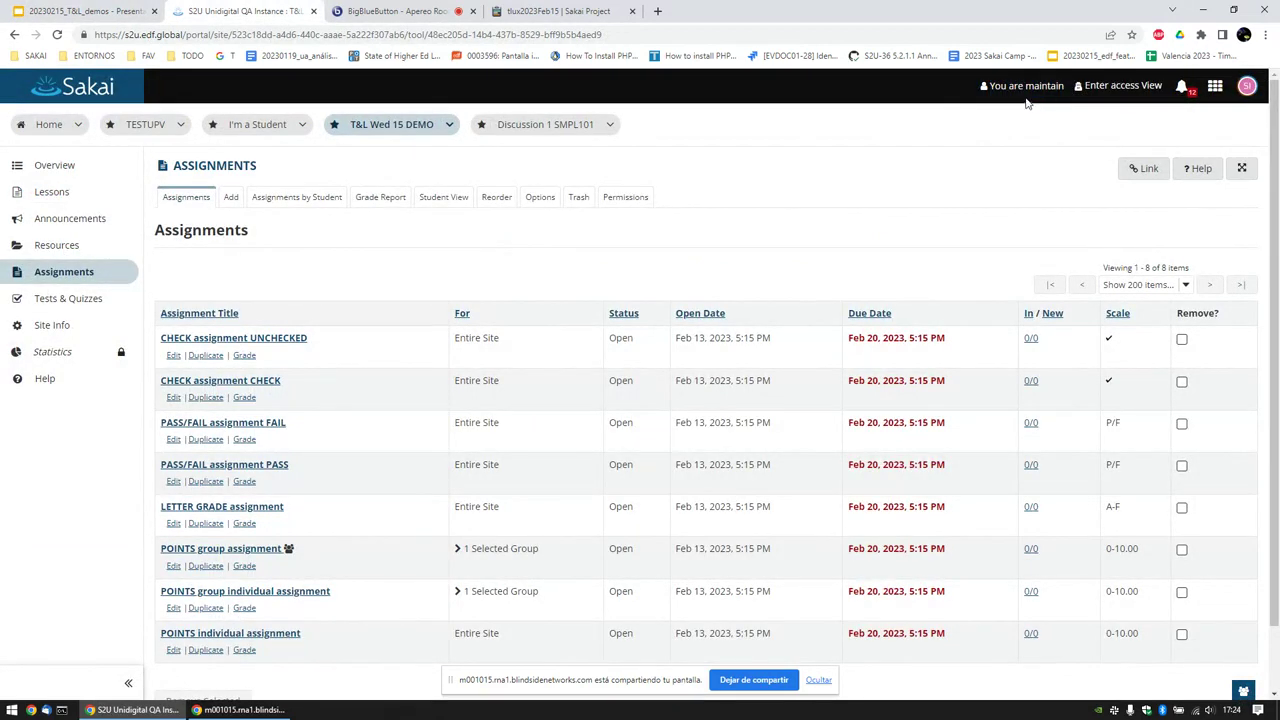
Step: Switch between Discussion 1 SMPL101, I'm a Student, TESTUPV and T&L Wed 15 DEMO to compare roles
click(540, 128)
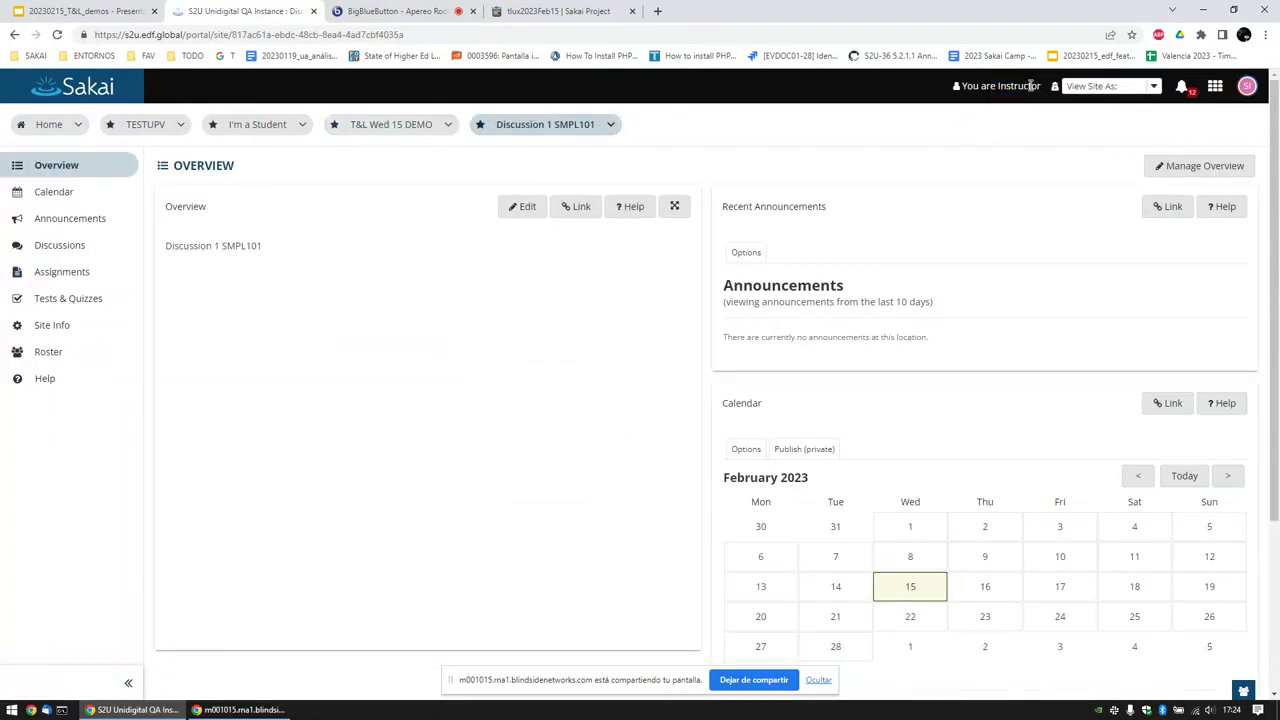
click(272, 127)
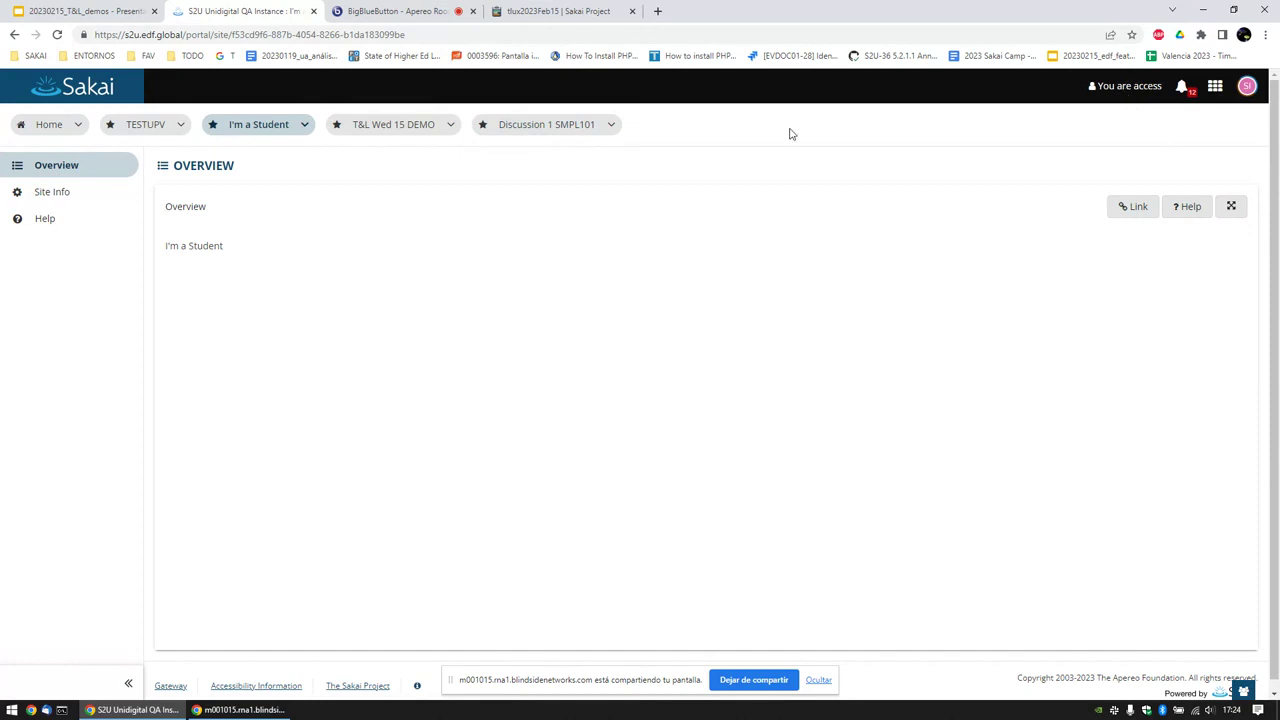
click(143, 124)
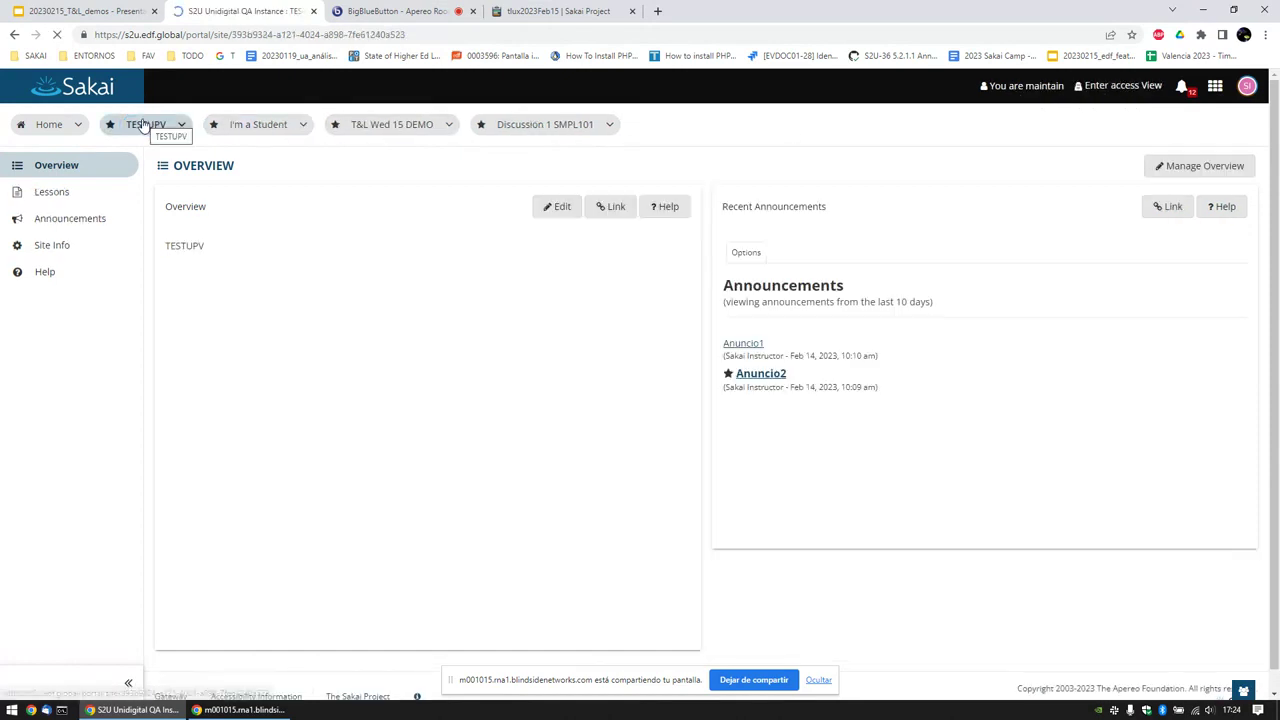
click(258, 125)
click(405, 135)
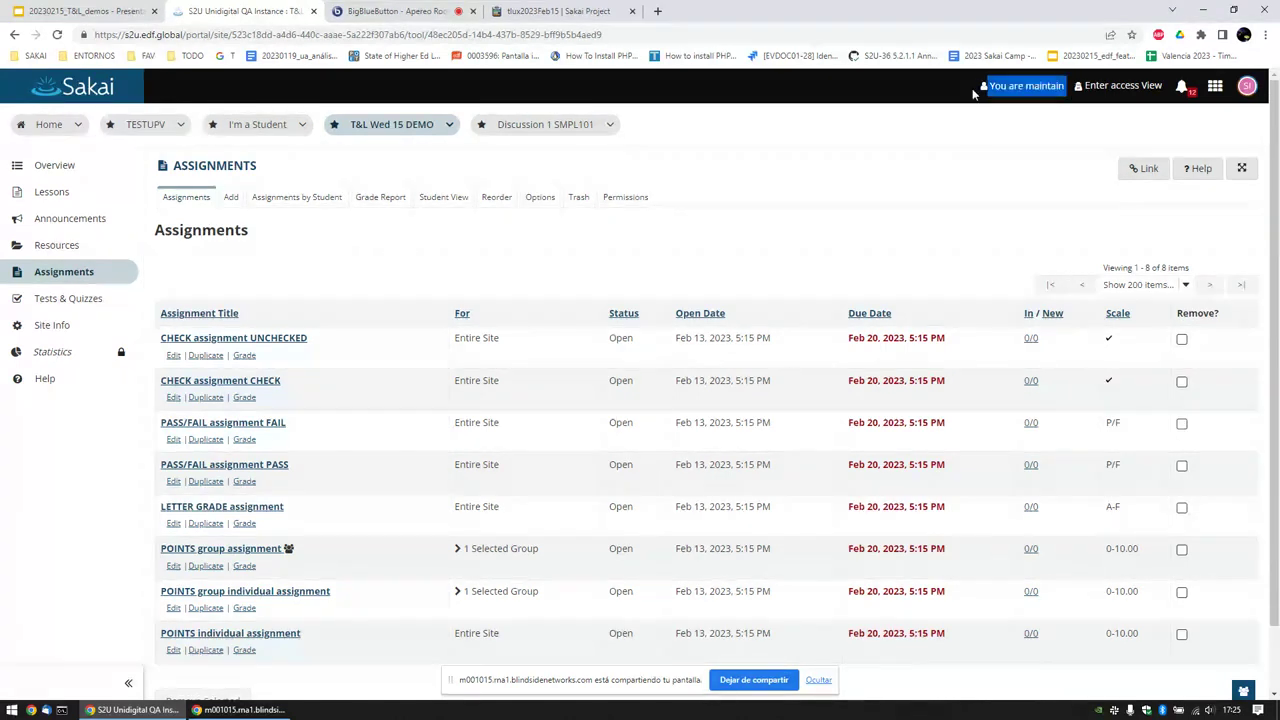
Step: Return via I'm a Student and TESTUPV to Discussion 1 SMPL101 and open its Site Information
click(257, 124)
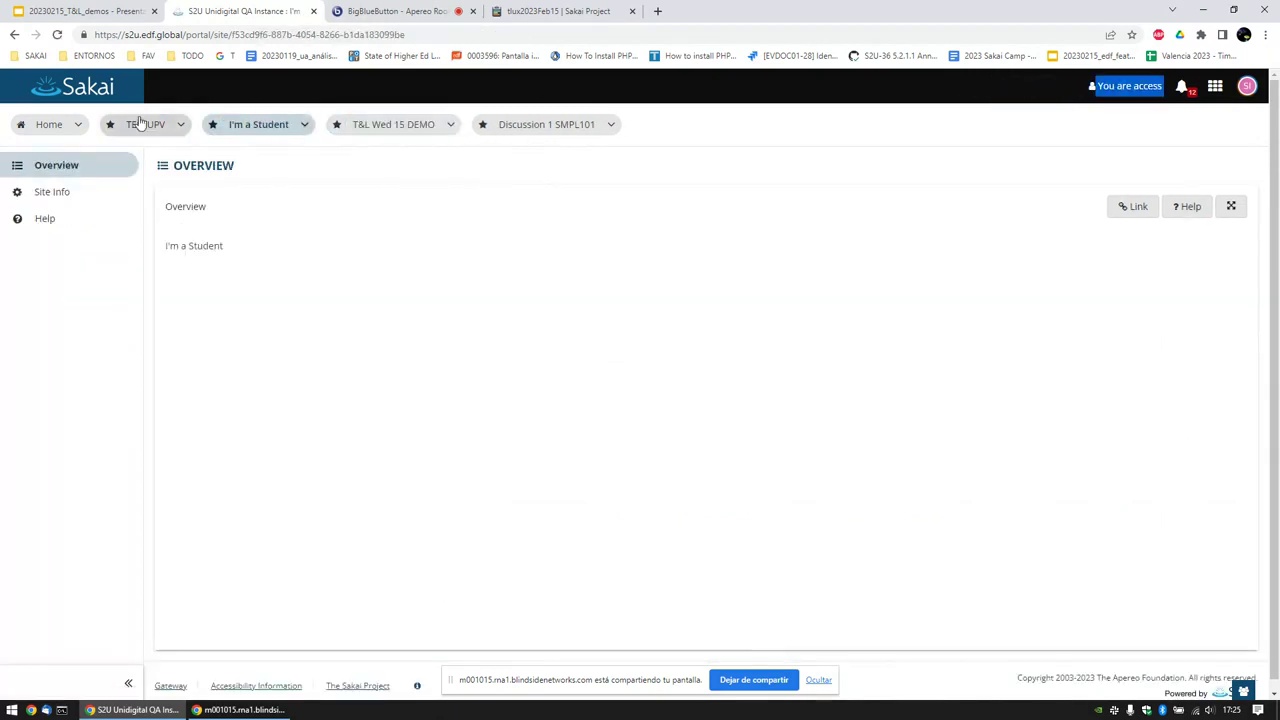
click(141, 122)
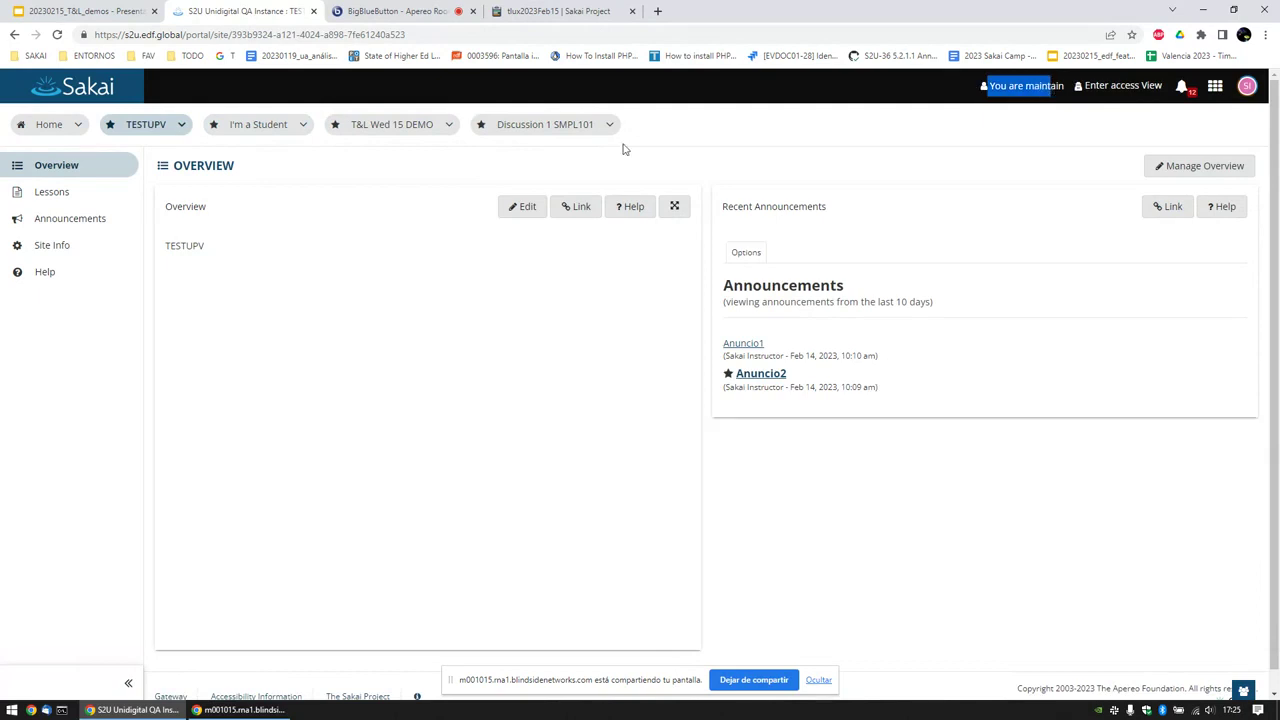
click(531, 126)
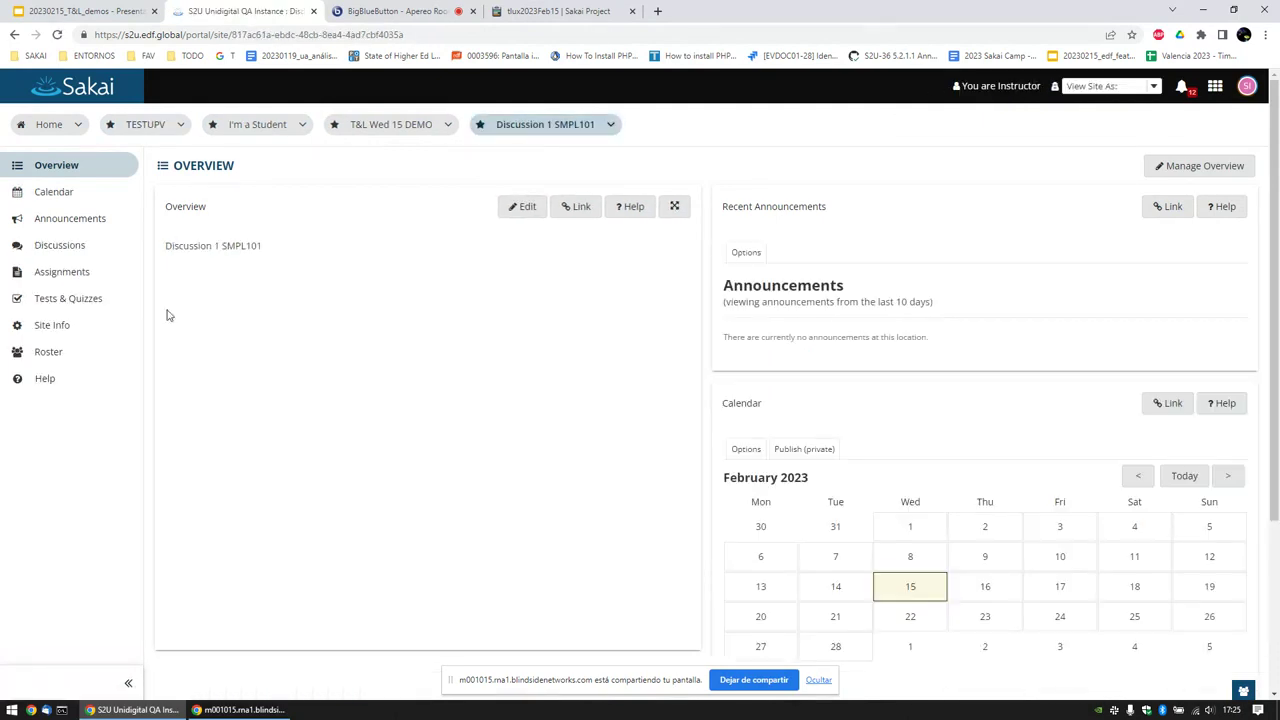
click(62, 328)
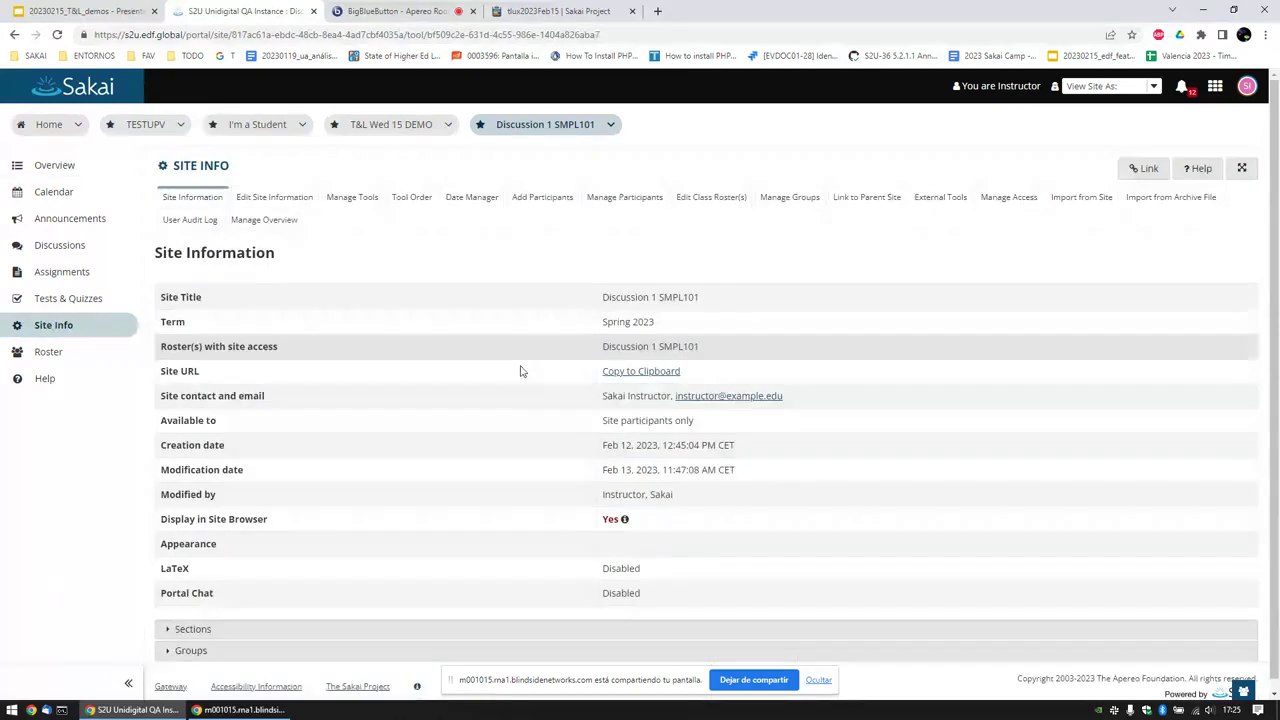
Step: Open Manage Participants for Discussion 1 SMPL101 and scroll through the participant roles
scroll(566, 398, down, 1)
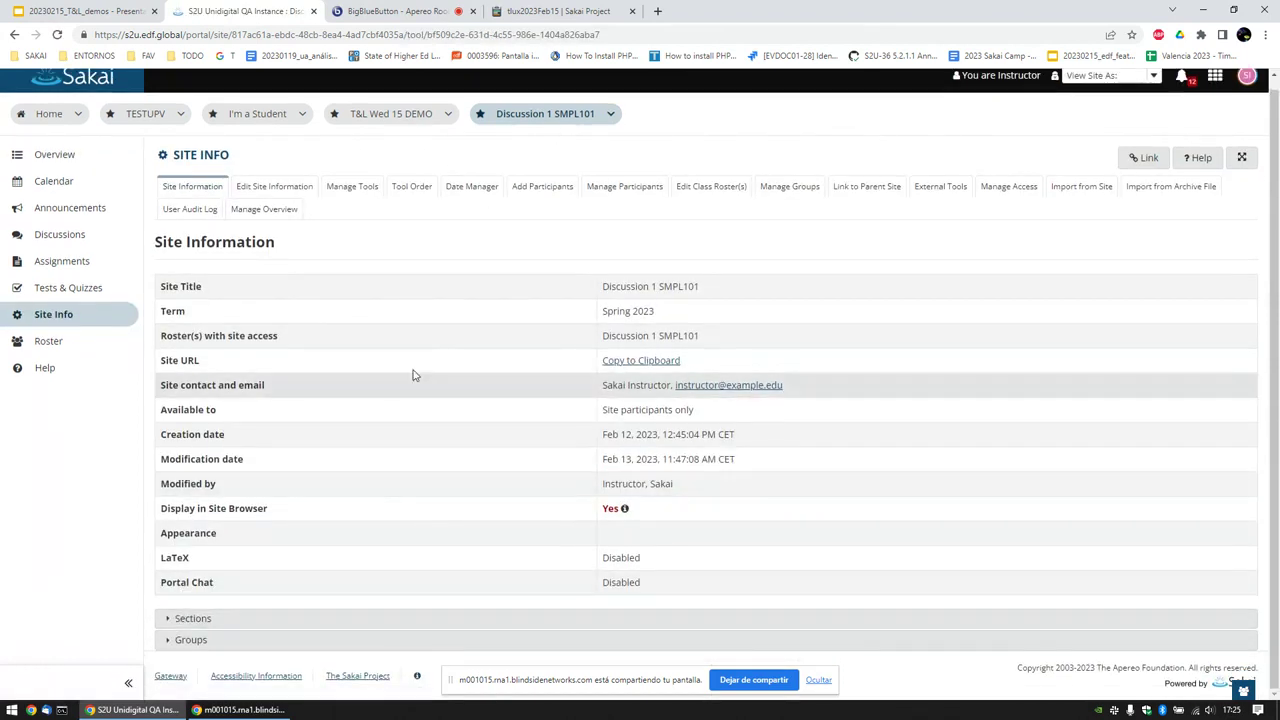
click(648, 191)
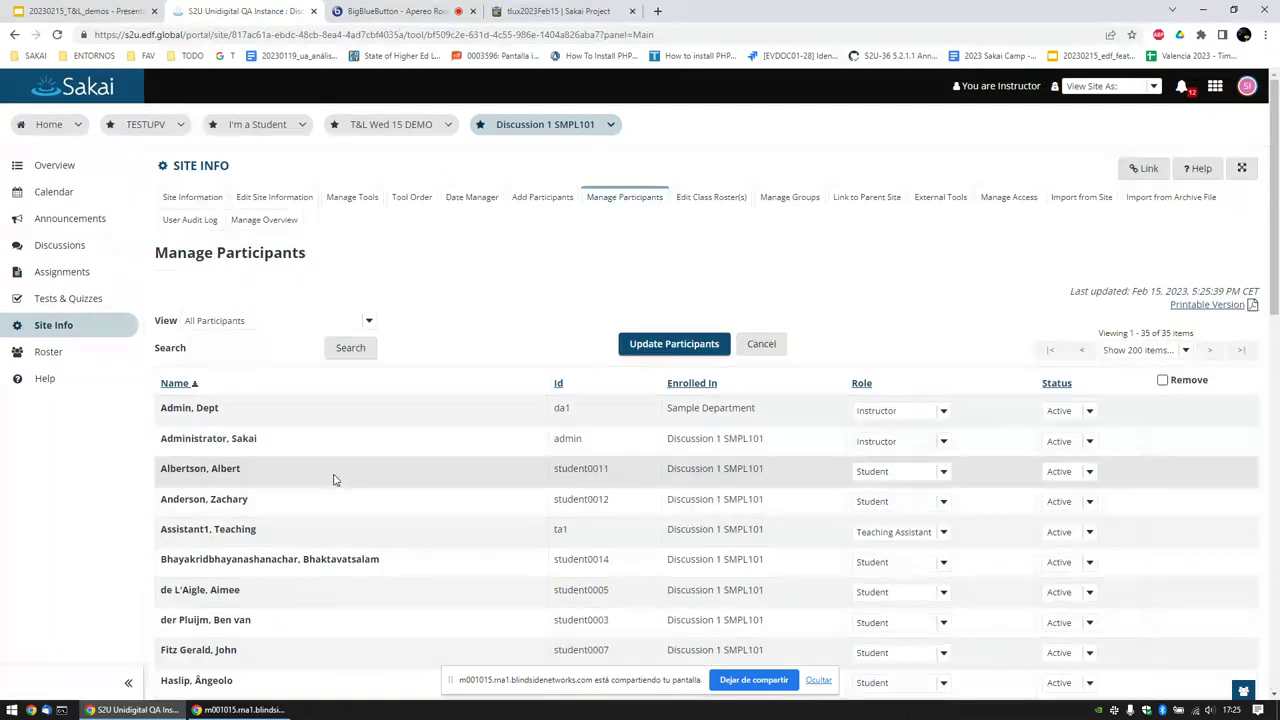
scroll(222, 574, down, 1)
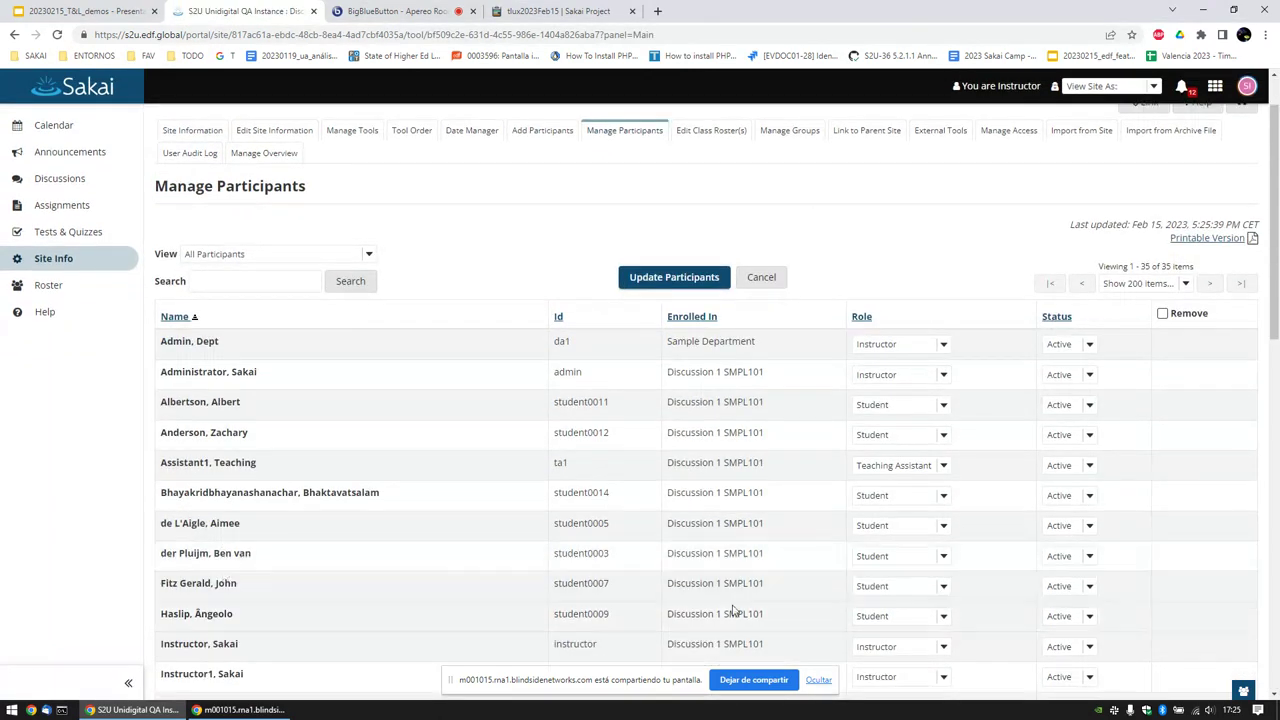
scroll(737, 606, down, 2)
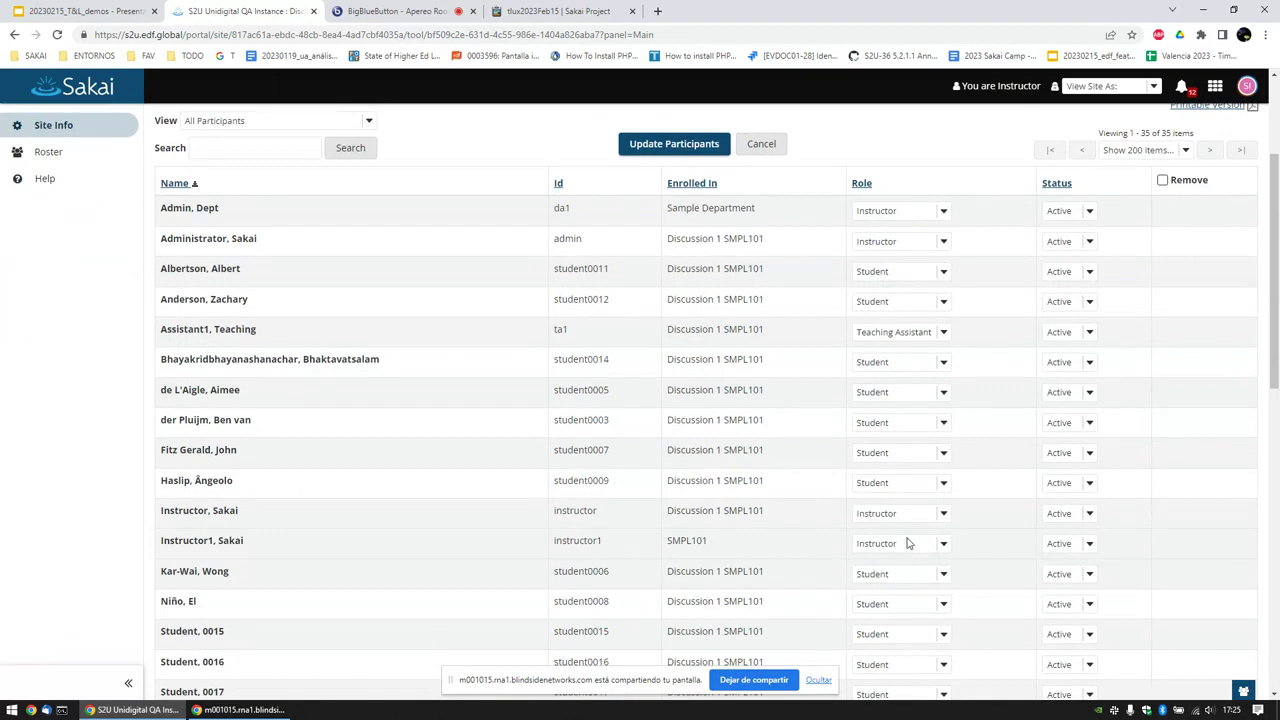
scroll(913, 540, up, 3)
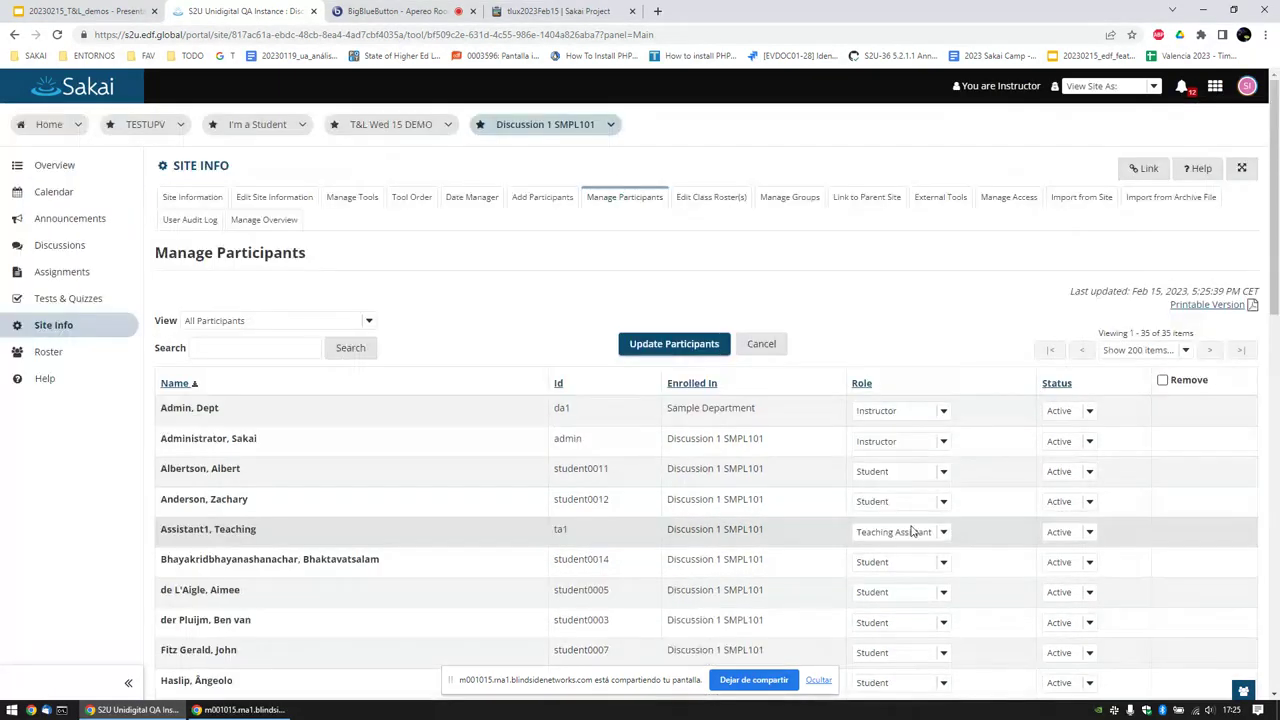
Step: Highlight a role label, then return to the T&L Wed 15 DEMO assignments and the demo slides
drag(955, 88, 1038, 88)
click(1038, 88)
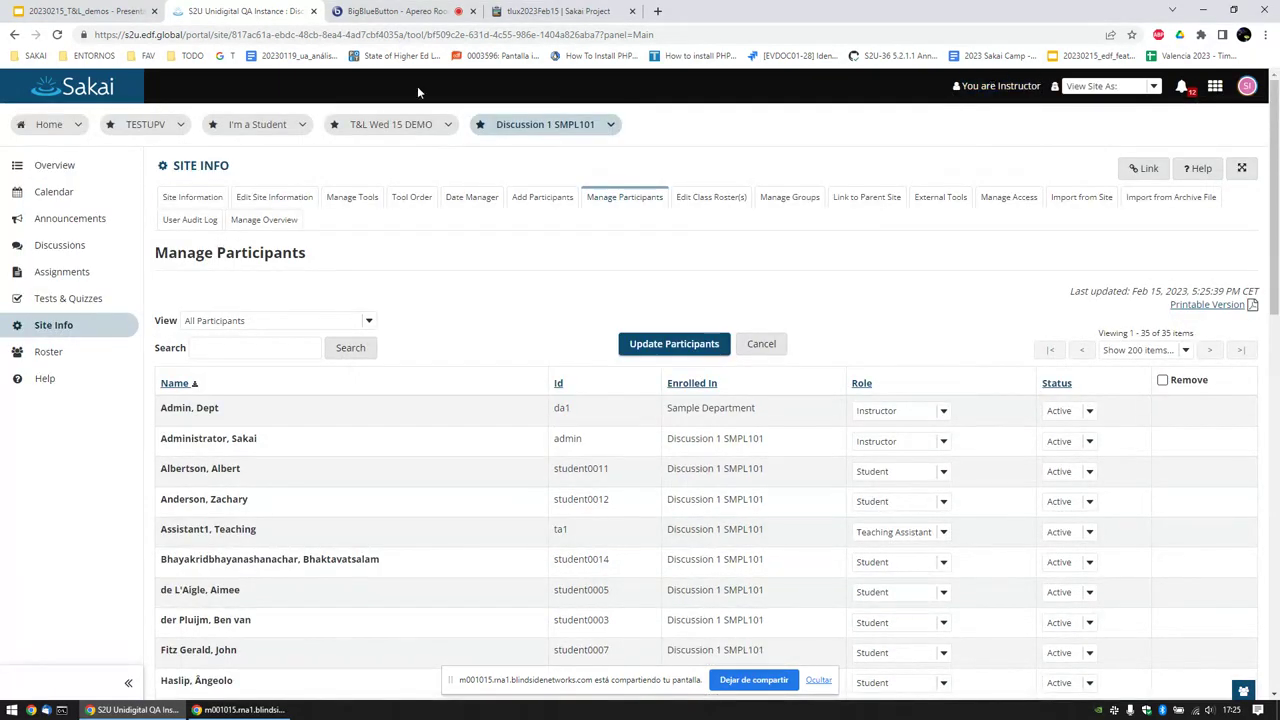
click(358, 128)
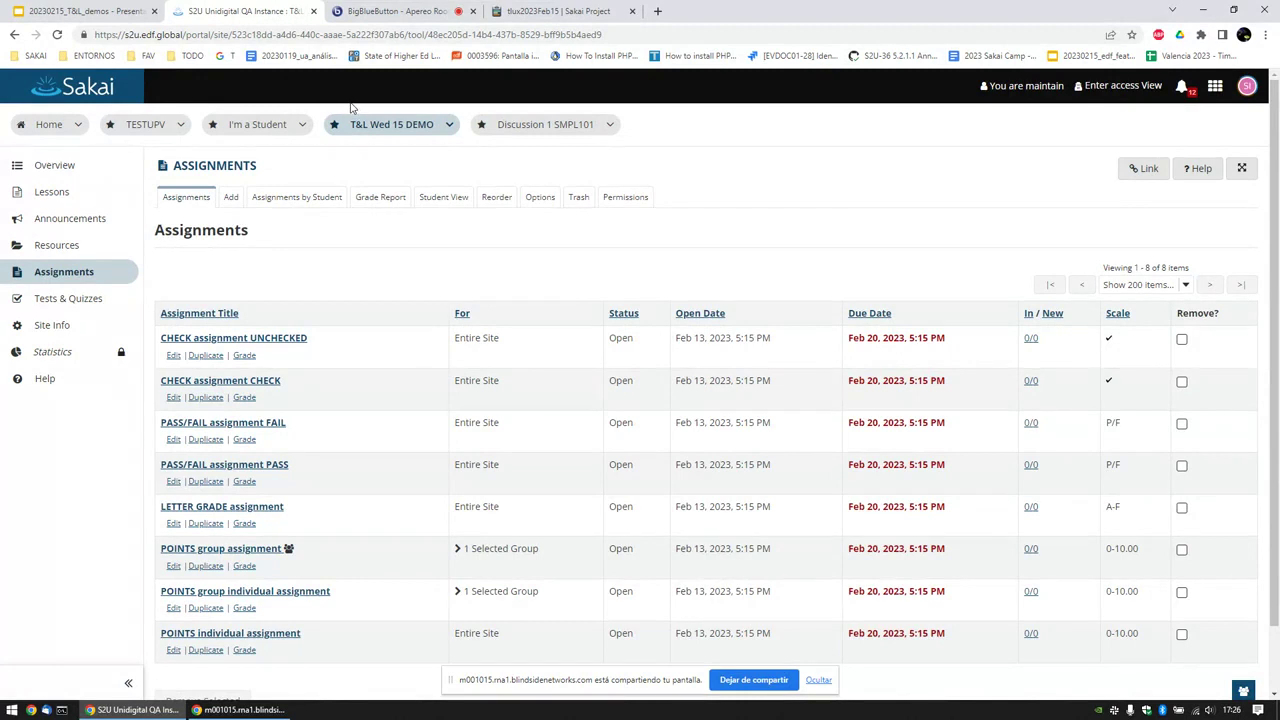
click(80, 11)
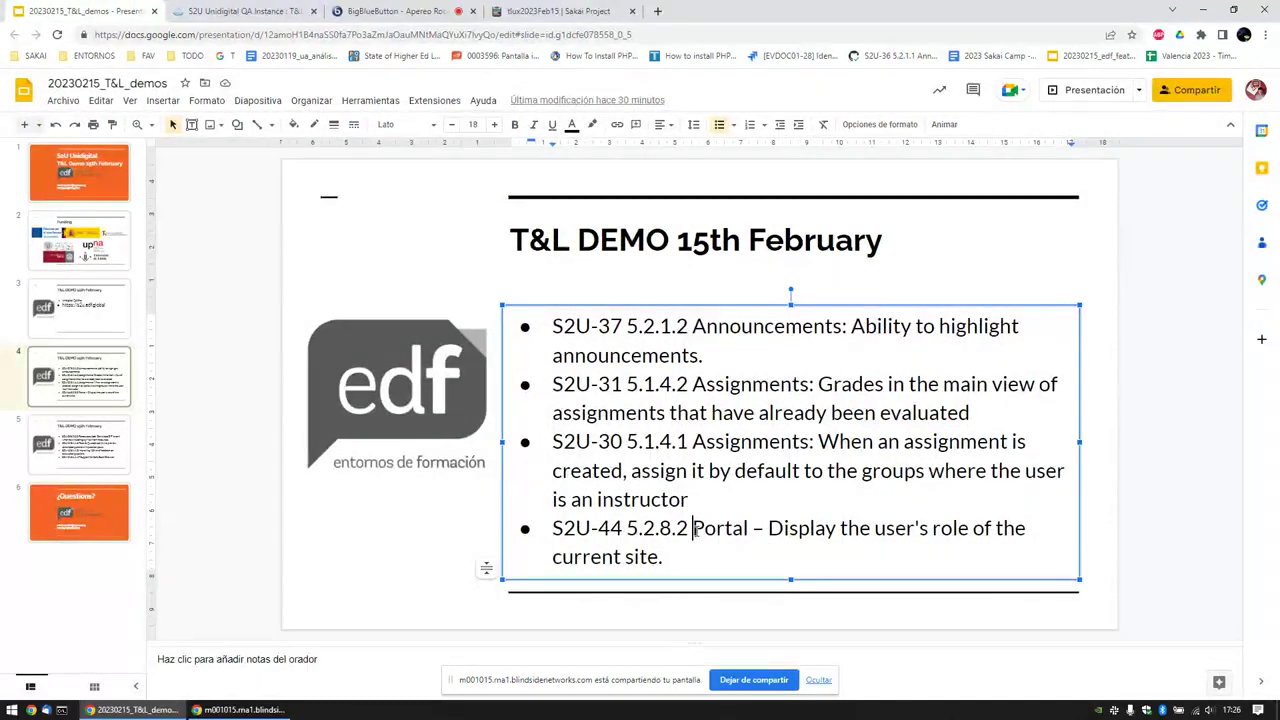
Step: Highlight the issue codes S2U-37, S2U-44 and S2U-30 in the slide's bullets
click(672, 530)
click(598, 326)
drag(627, 326, 552, 326)
click(620, 384)
drag(622, 528, 552, 528)
drag(622, 441, 541, 443)
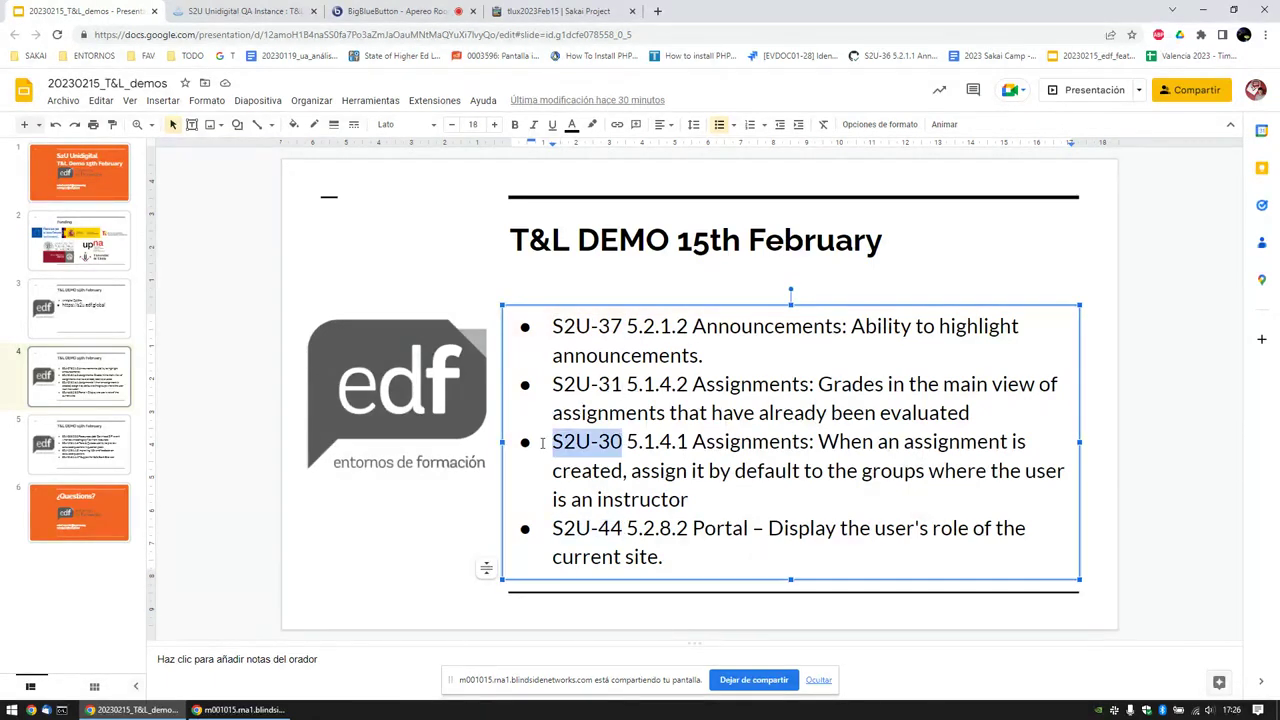
click(572, 441)
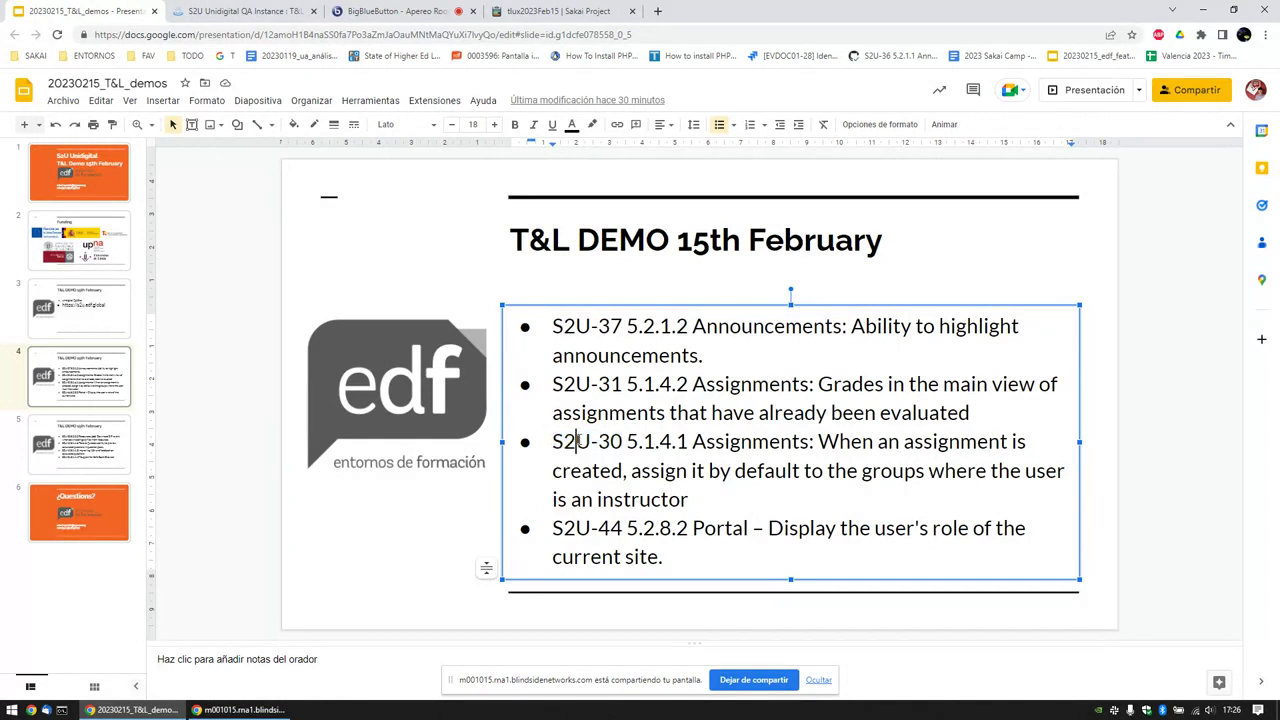
drag(628, 441, 559, 442)
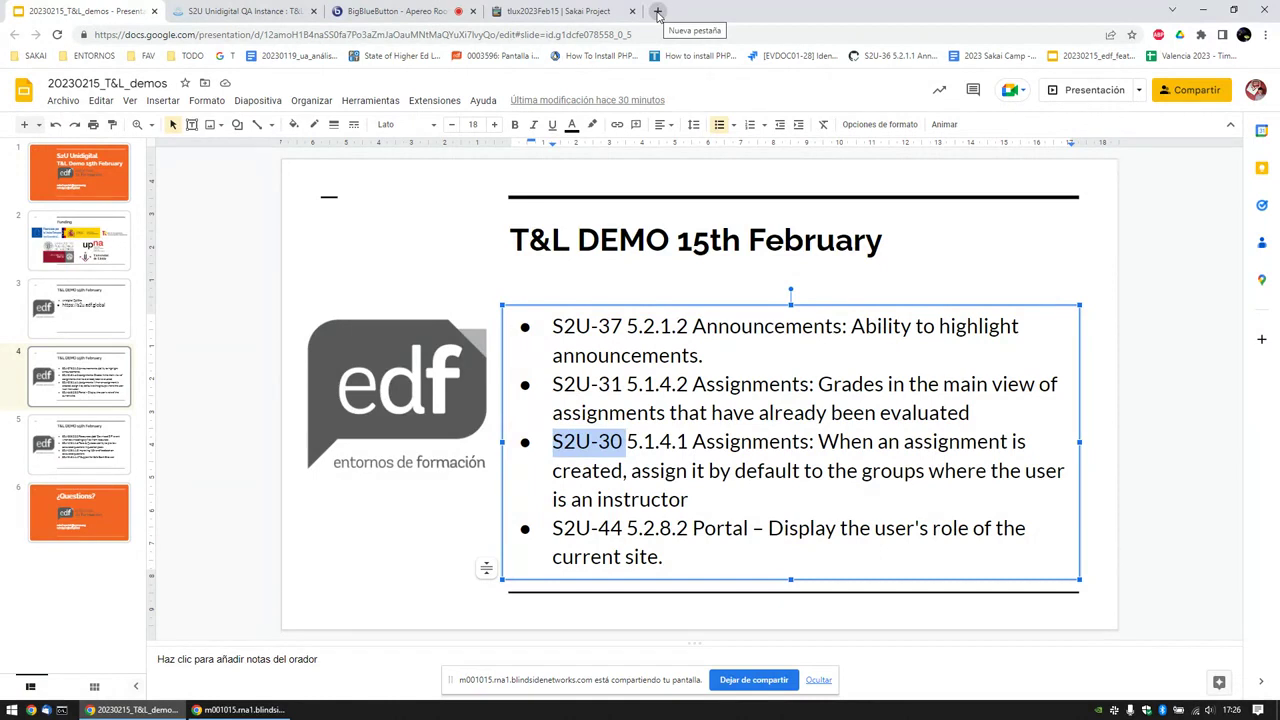
click(715, 285)
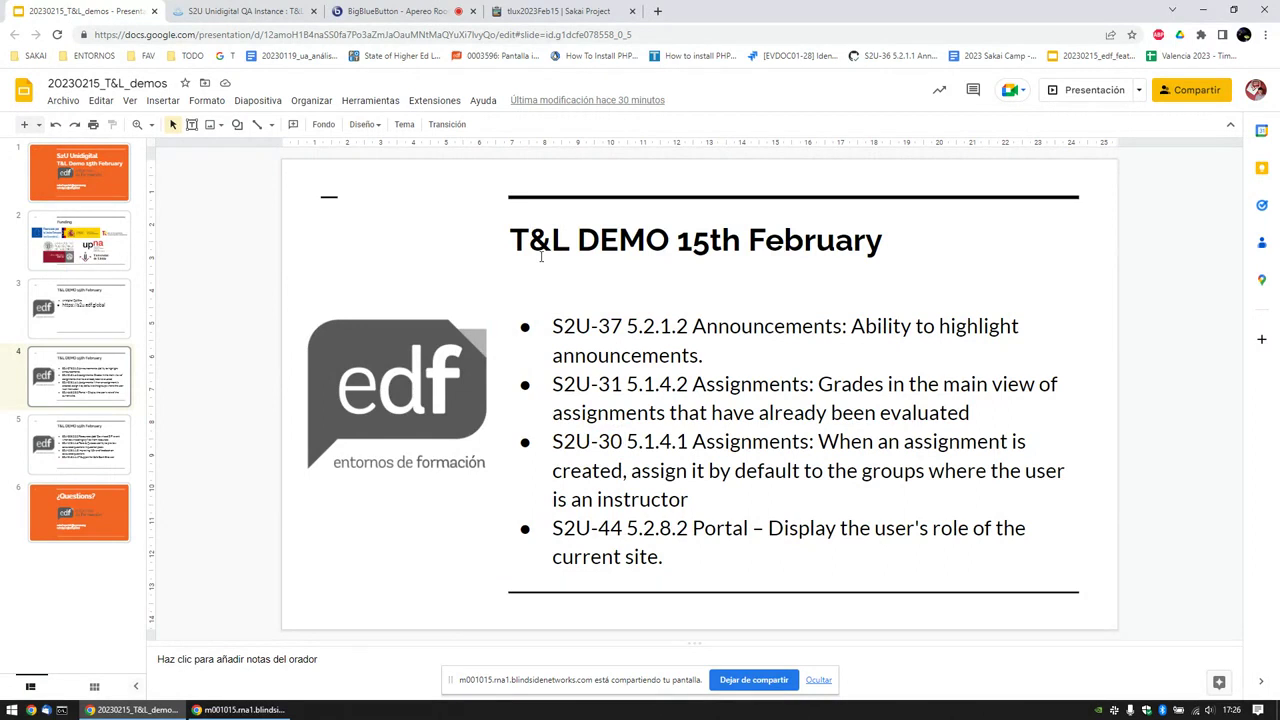
Step: Go to slide 5 and highlight the whole Download ZIP bullet before returning to Sakai
click(95, 432)
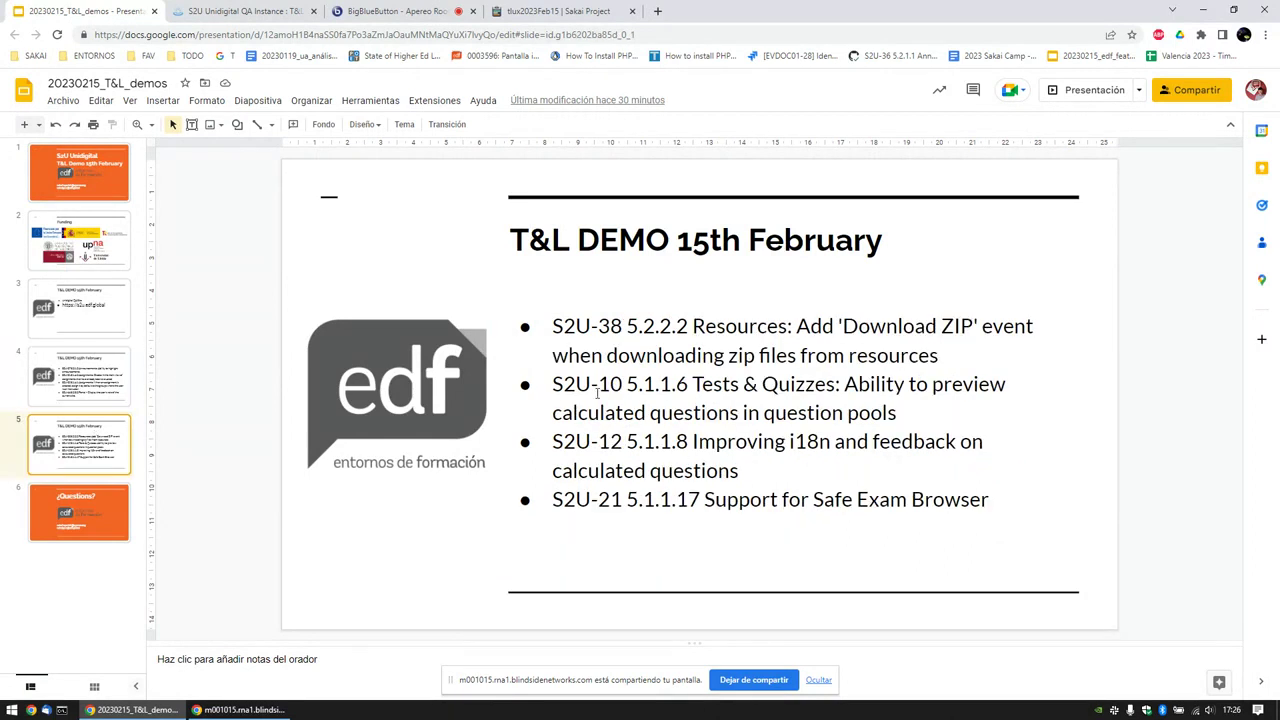
triple_click(632, 326)
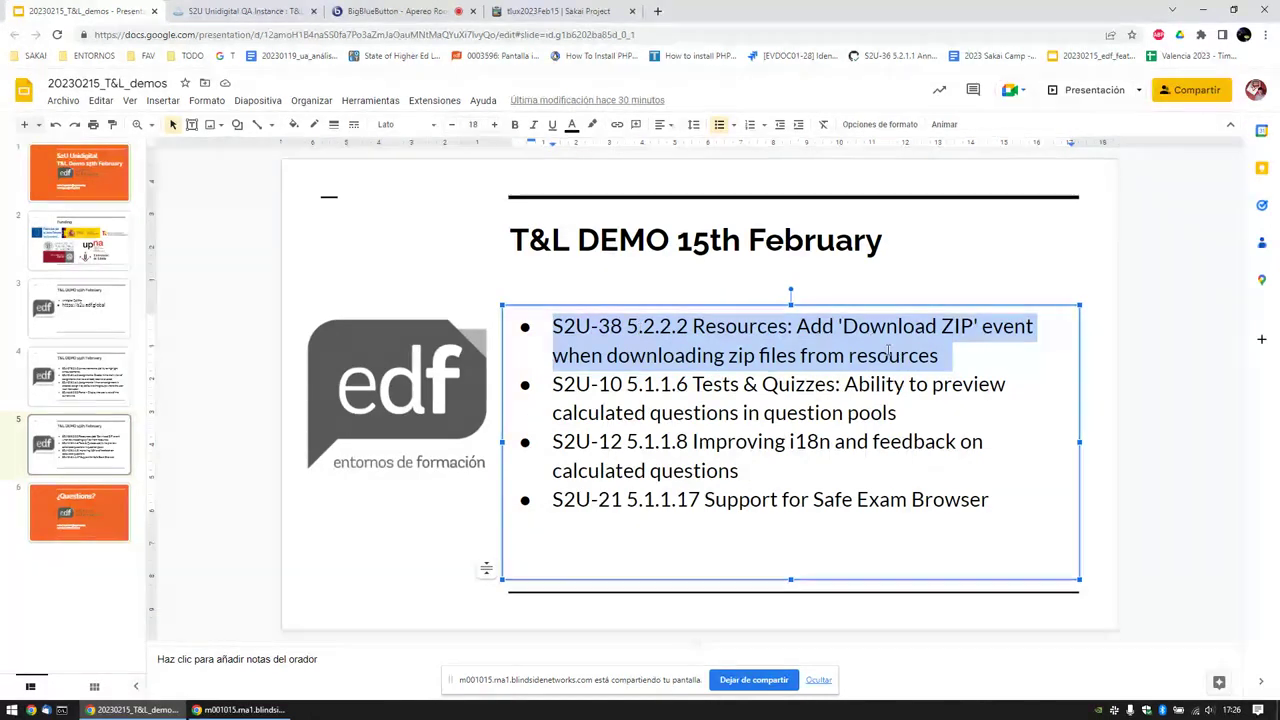
double_click(893, 354)
triple_click(888, 350)
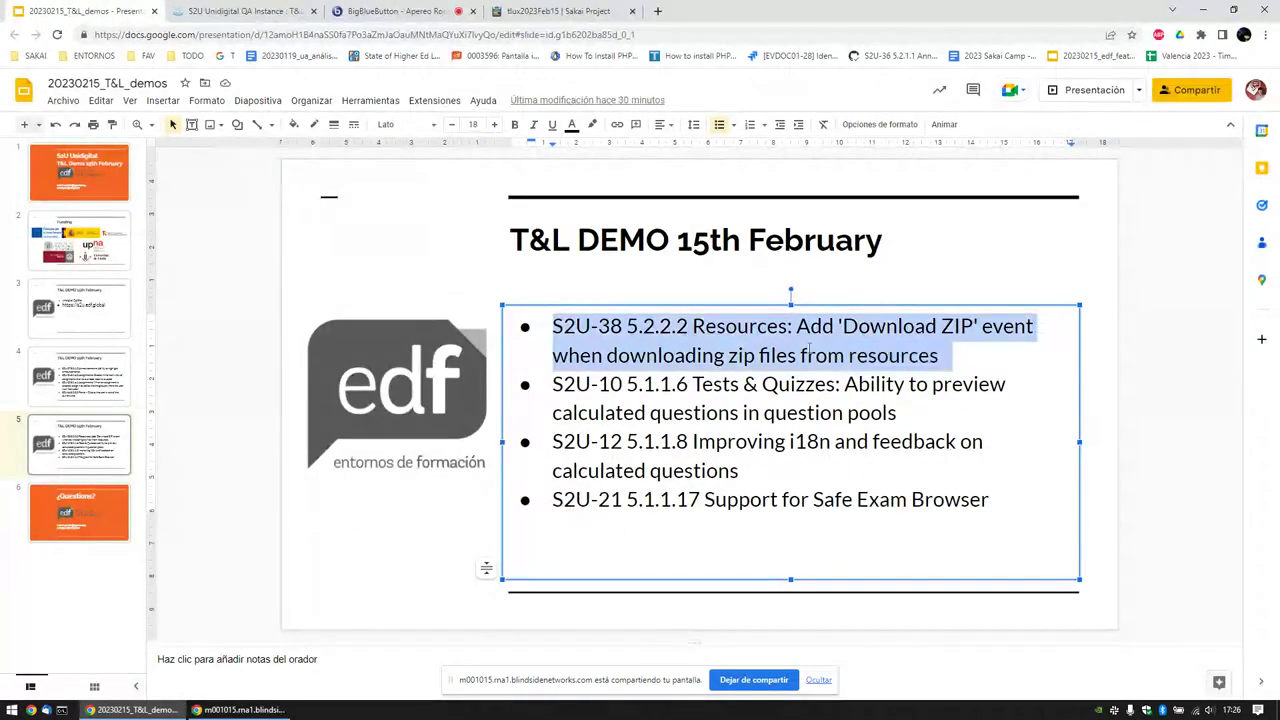
click(245, 11)
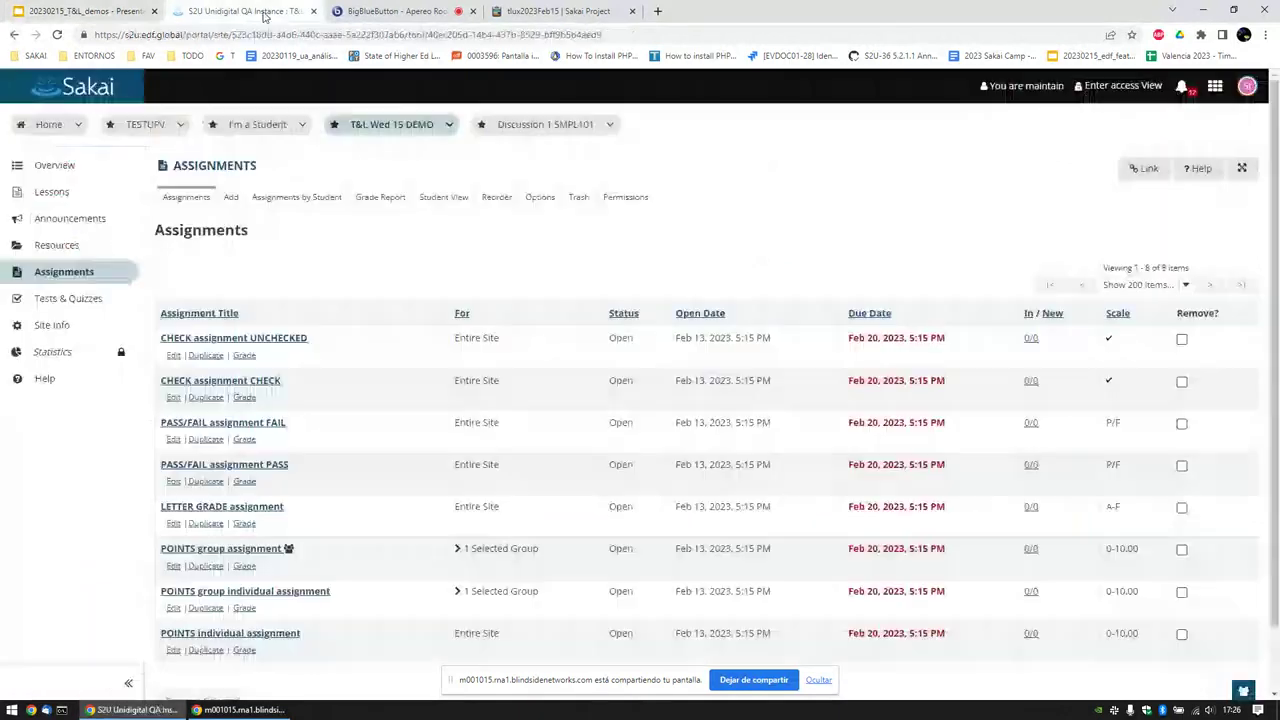
Step: Open the site's Resources and download the single file scss.txt
click(62, 245)
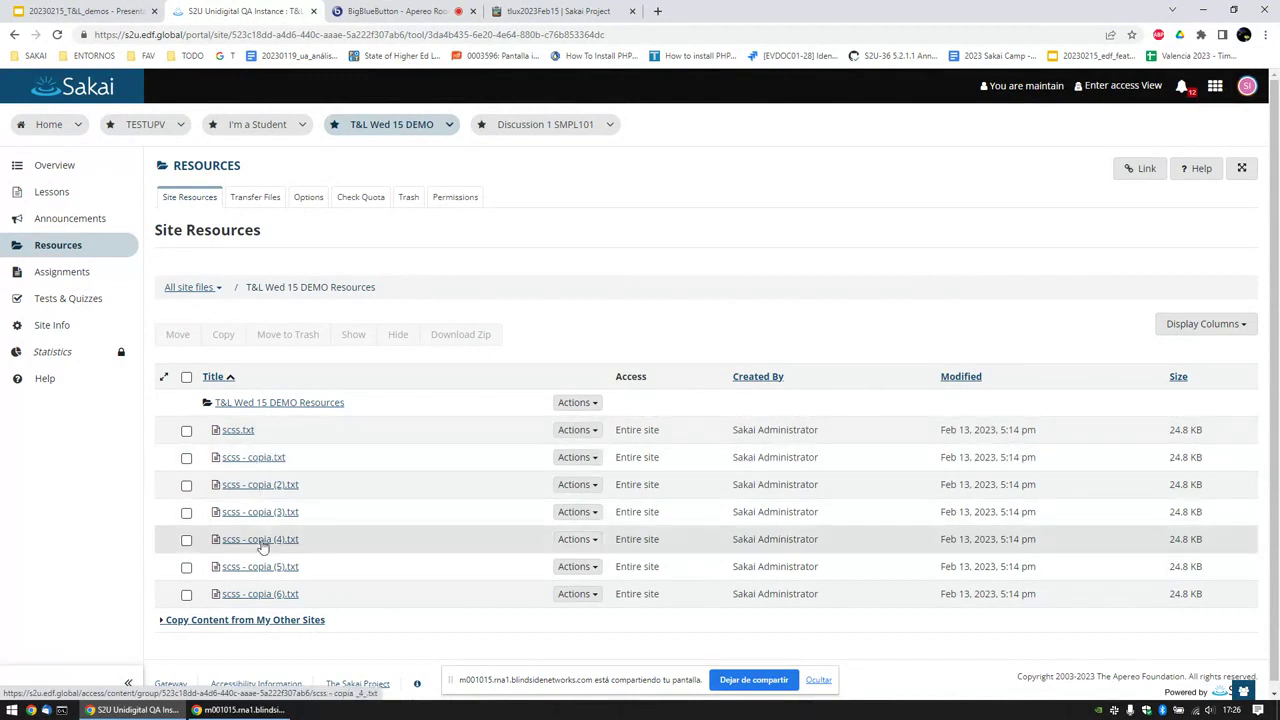
scroll(375, 422, down, 1)
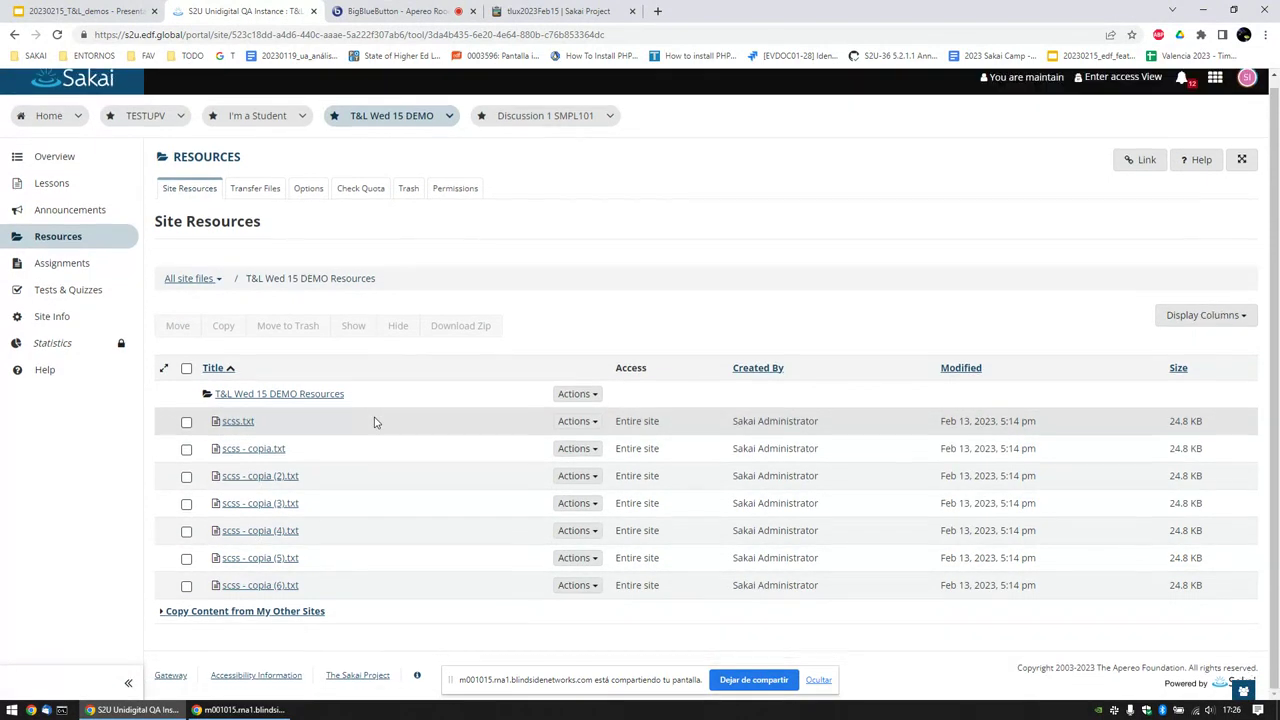
click(240, 422)
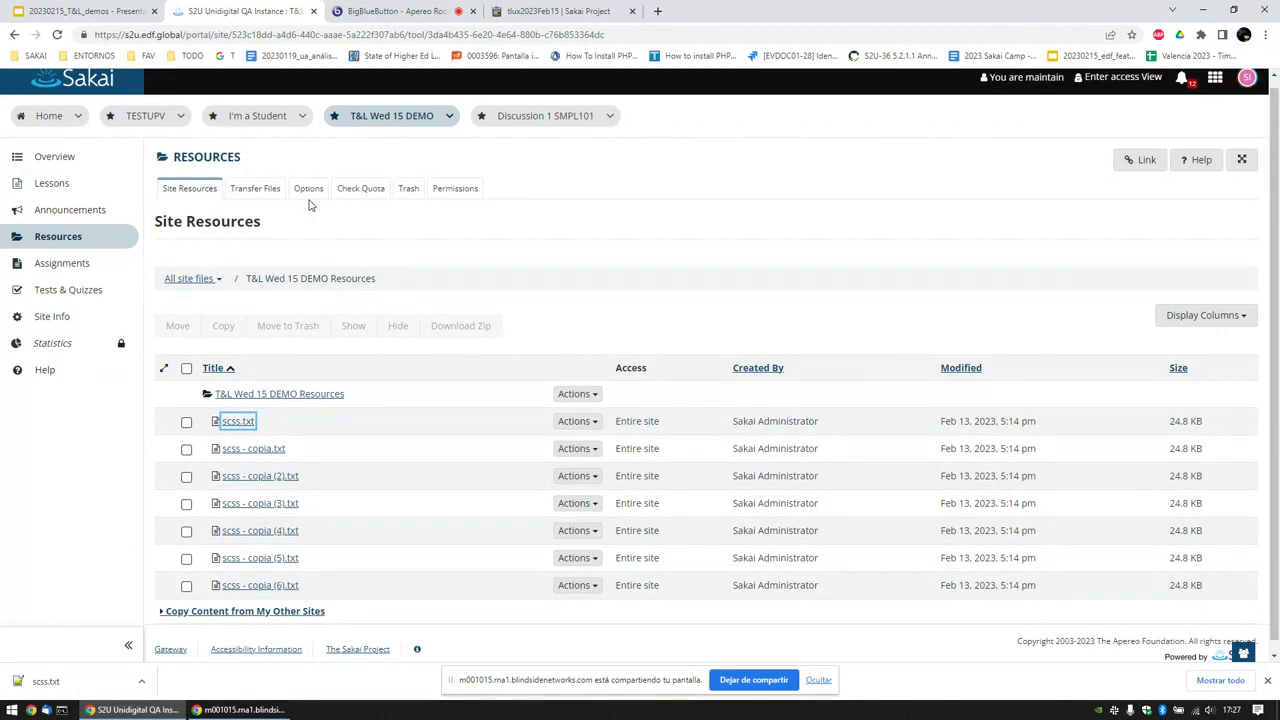
click(410, 402)
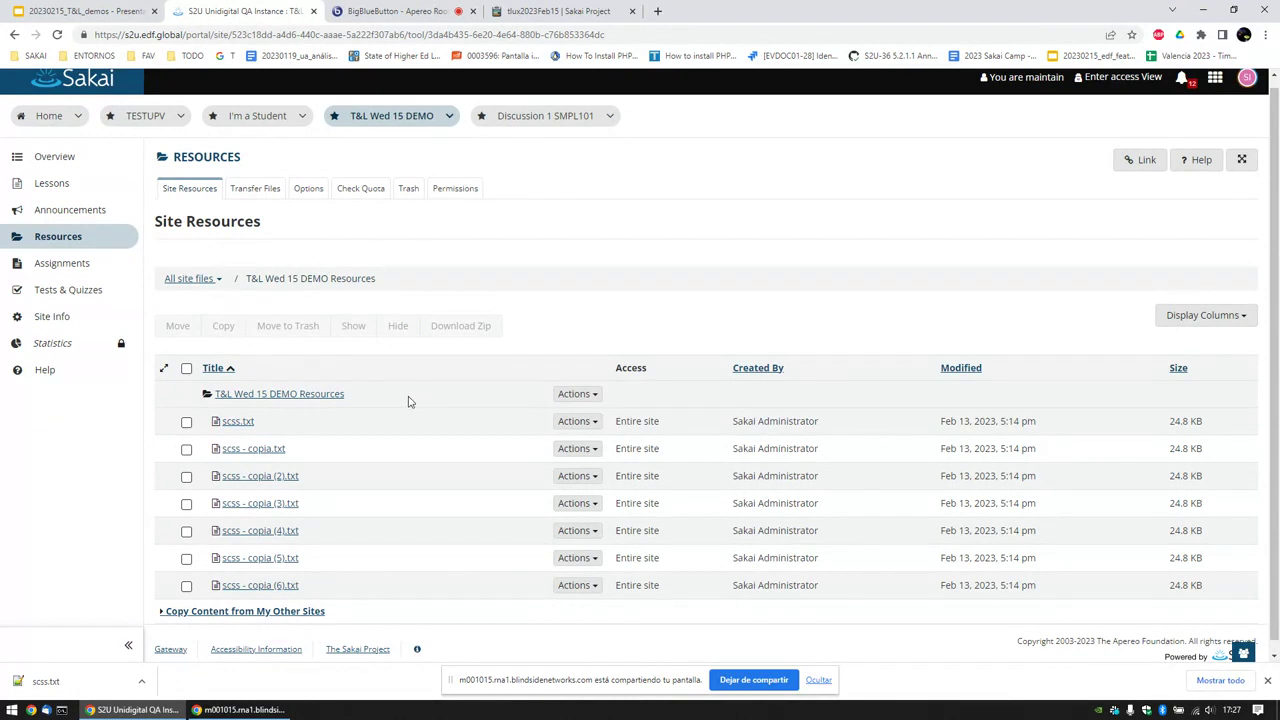
Step: Select all seven resource files, download them as T&LWed15DEMO.zip and open the archive
click(187, 369)
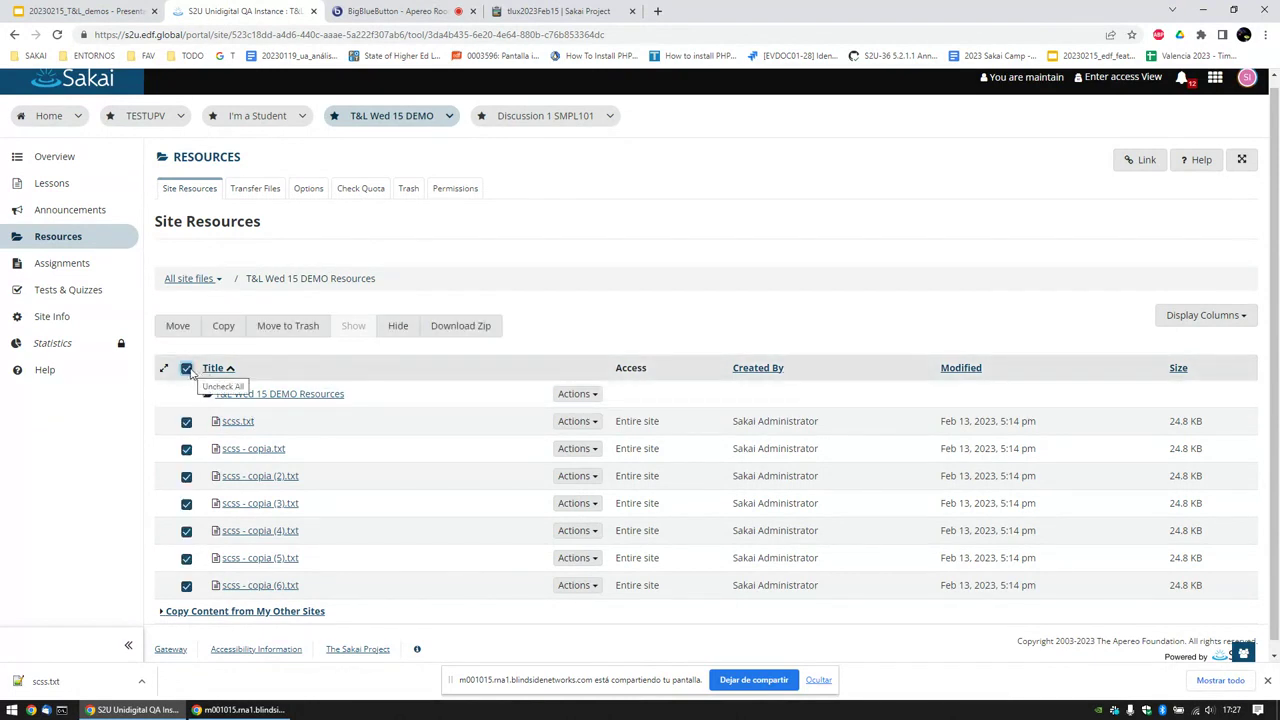
click(455, 332)
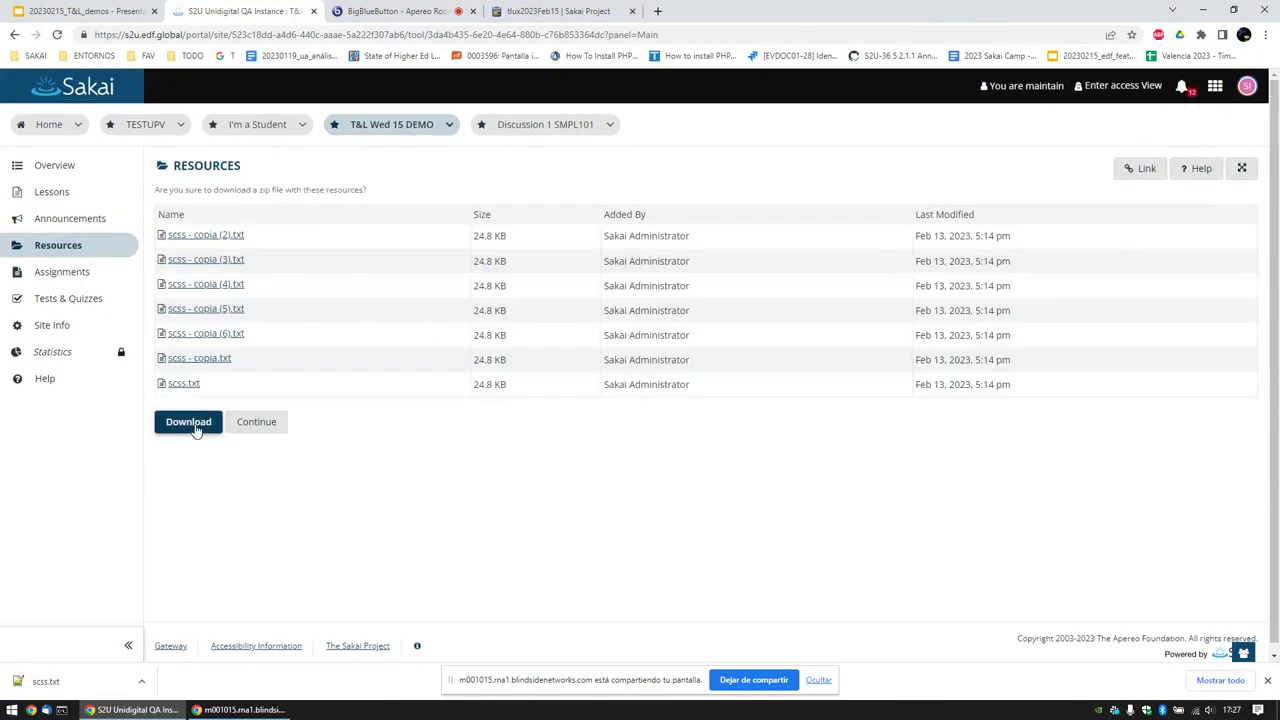
click(190, 422)
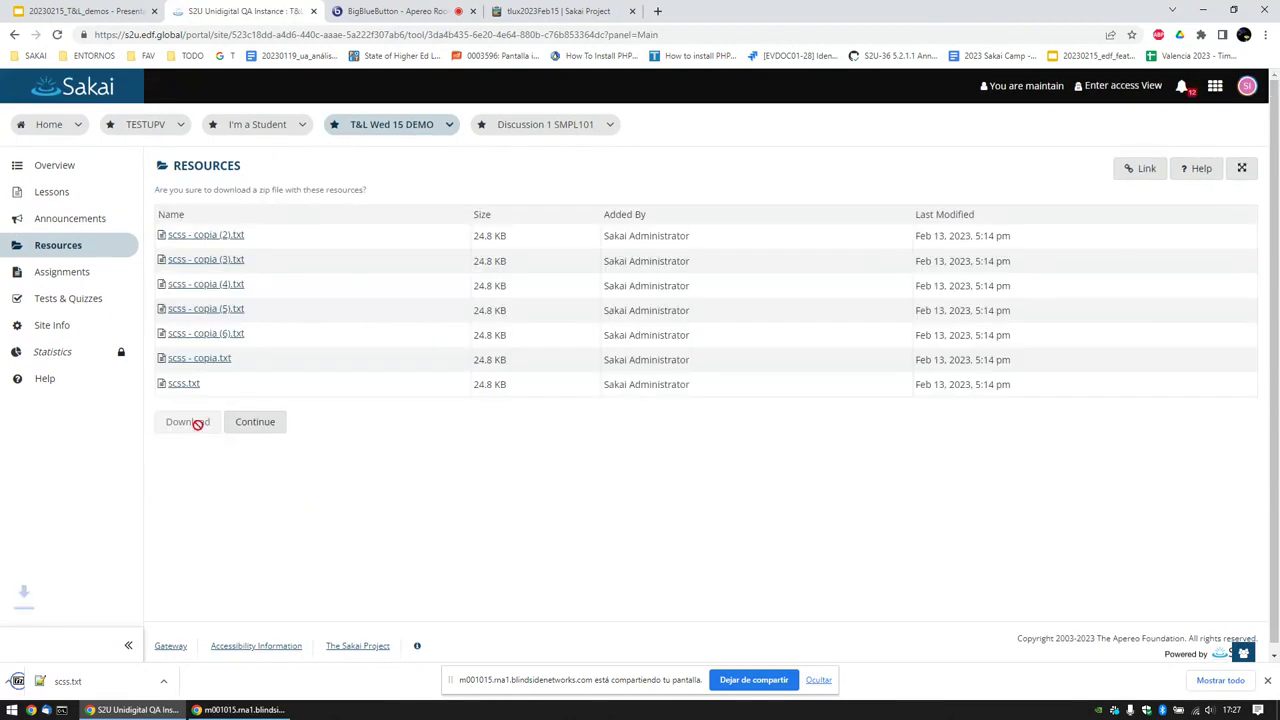
click(73, 683)
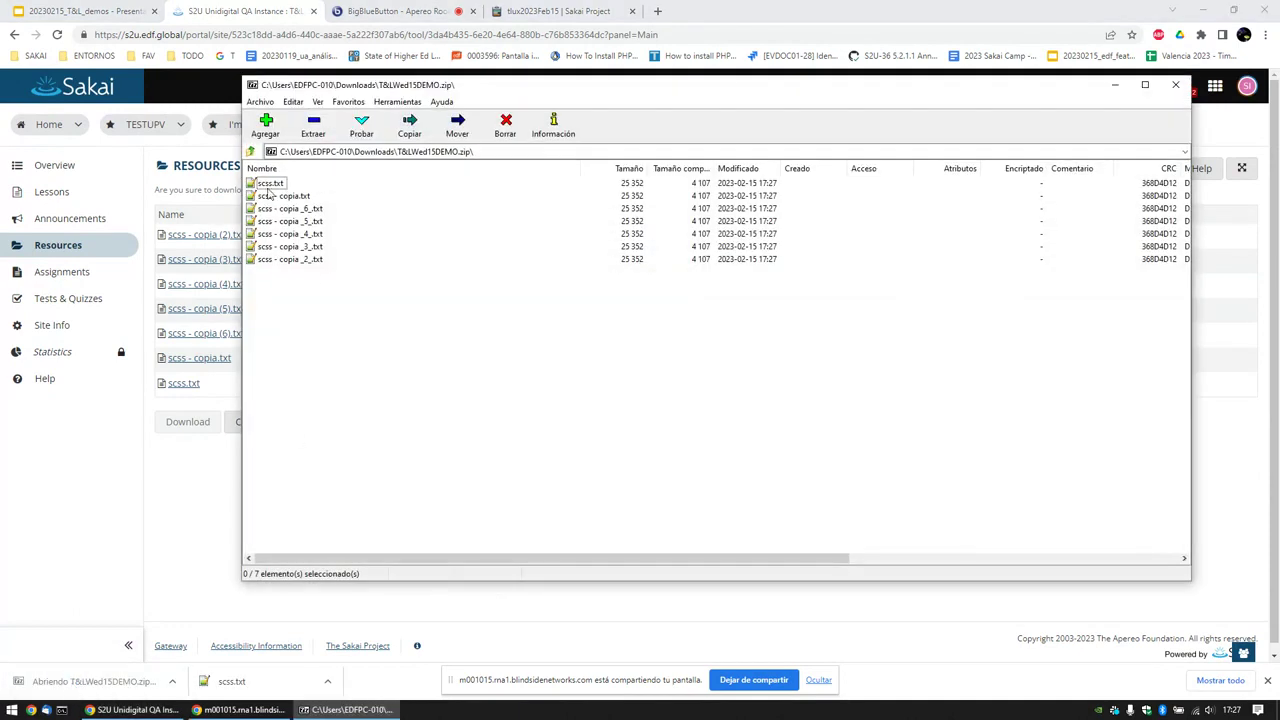
Step: Open scss.txt from the zip in Notepad++, close it, and bring Chrome back
double_click(268, 186)
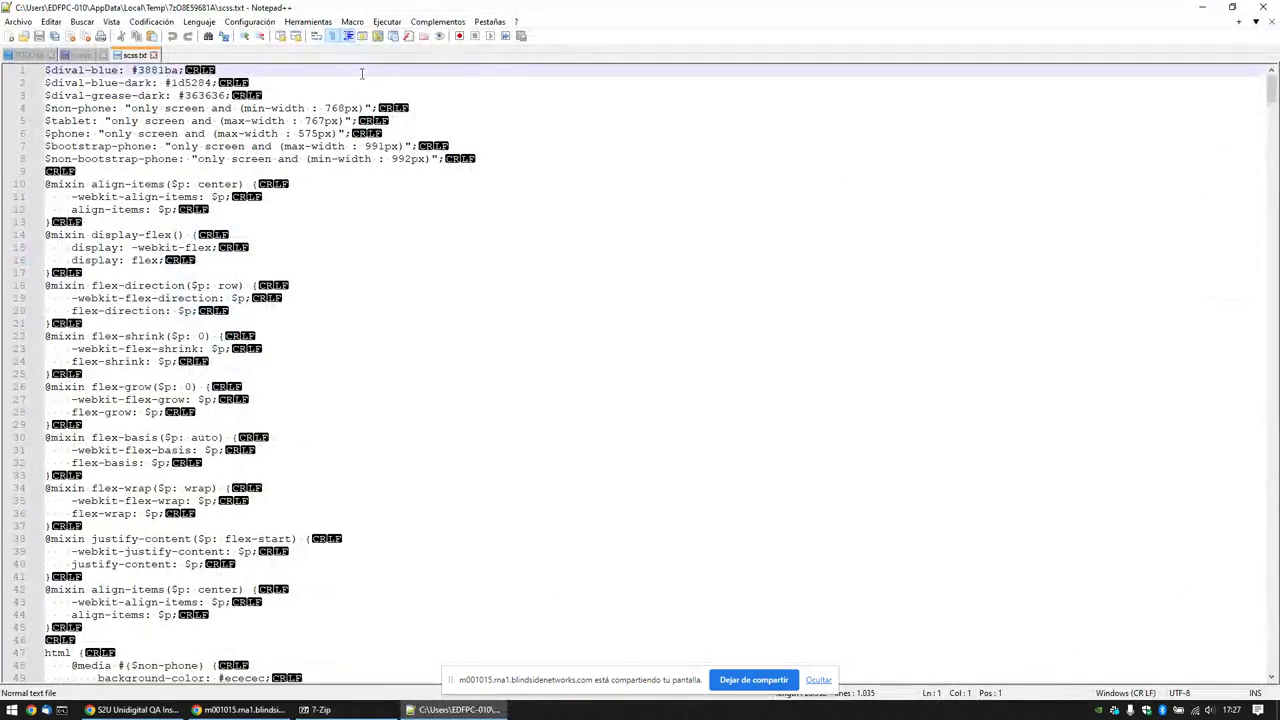
click(153, 55)
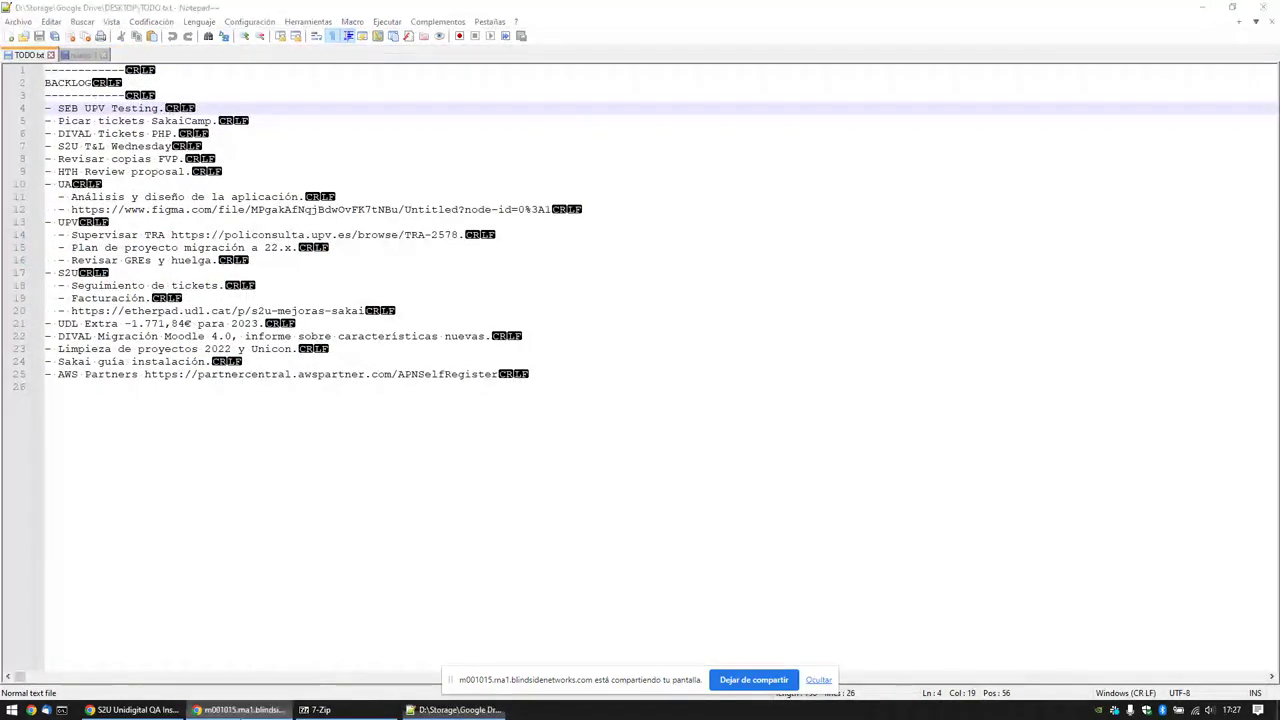
click(135, 709)
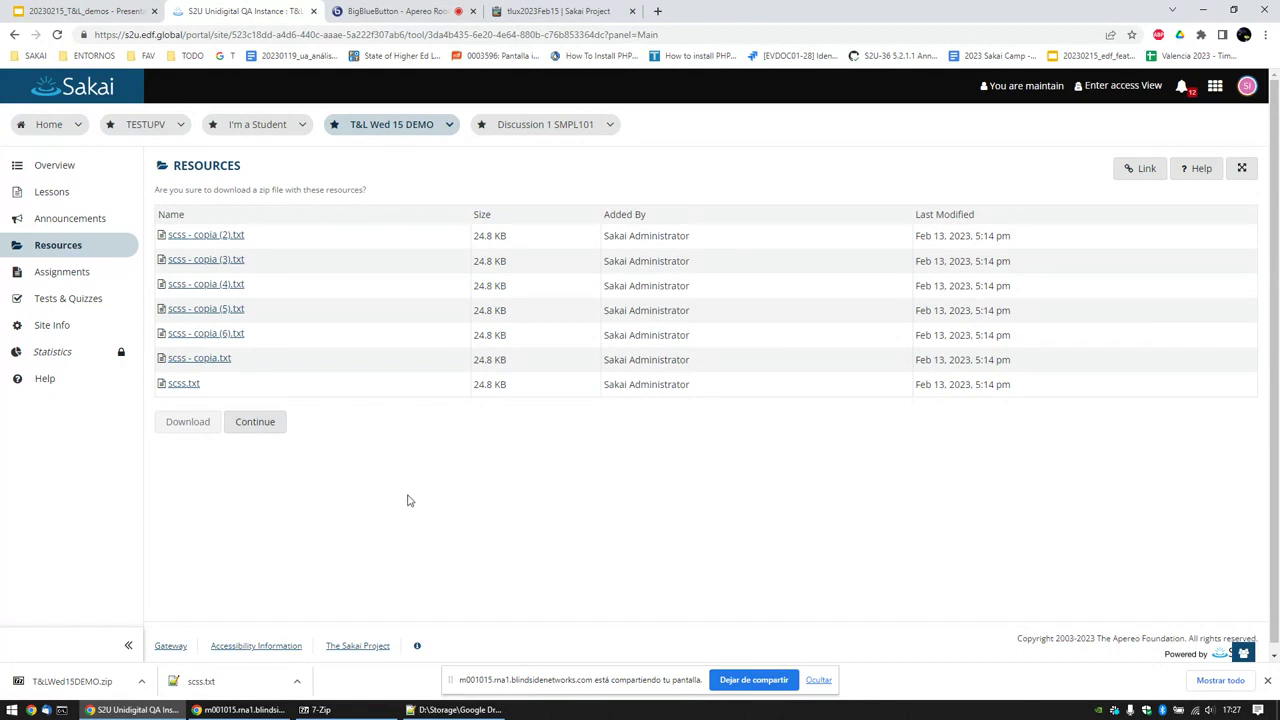
Step: Open the site's Statistics and show Resources activity broken down by resource
click(270, 432)
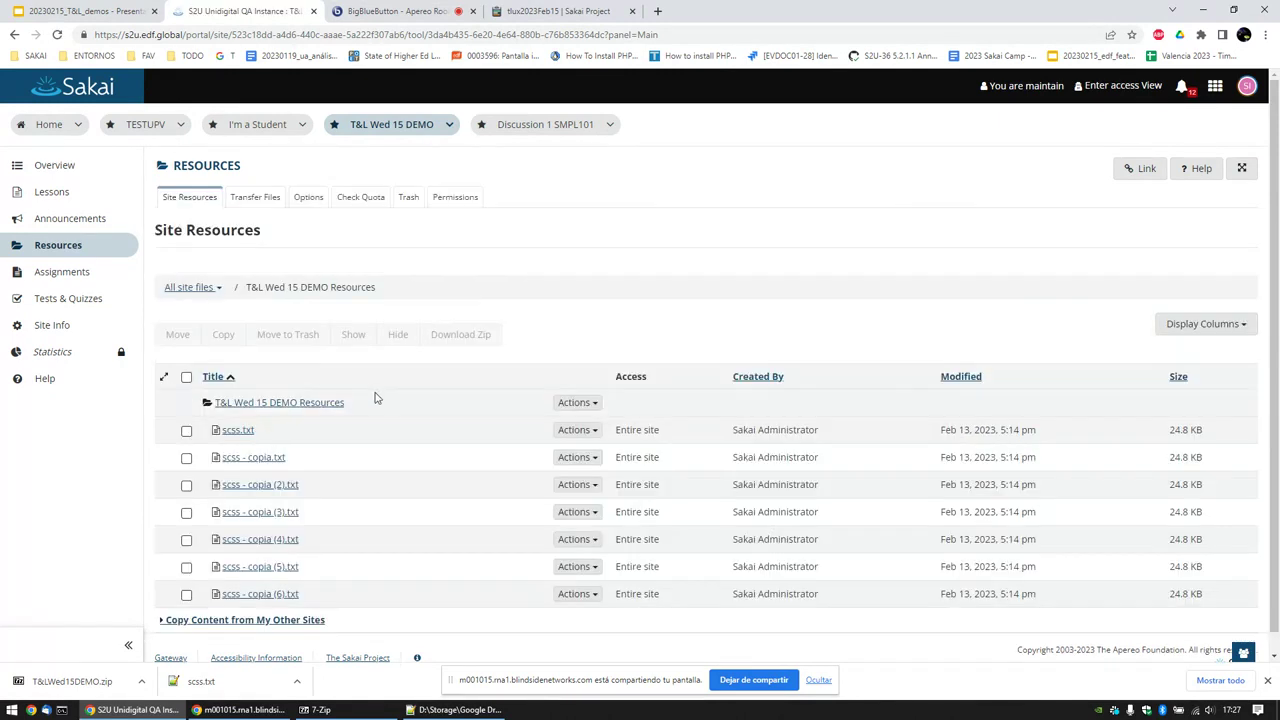
scroll(370, 396, down, 1)
click(40, 334)
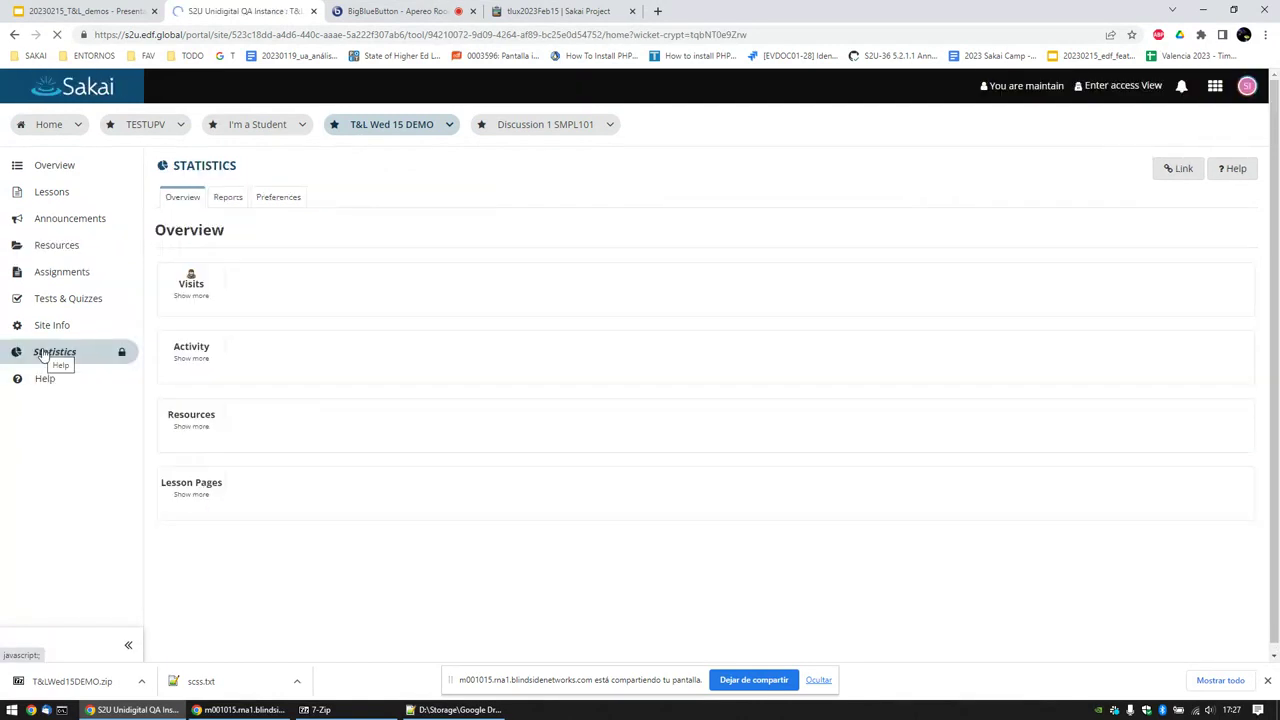
click(198, 438)
scroll(205, 434, down, 1)
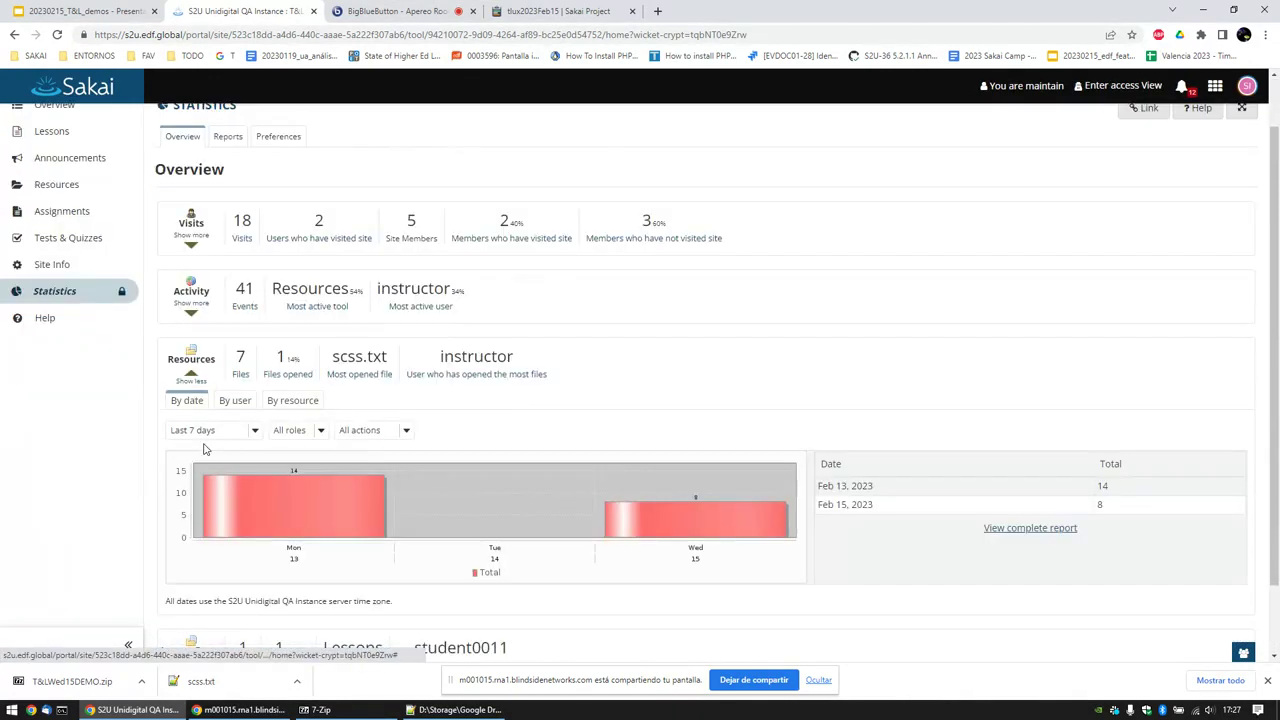
click(285, 395)
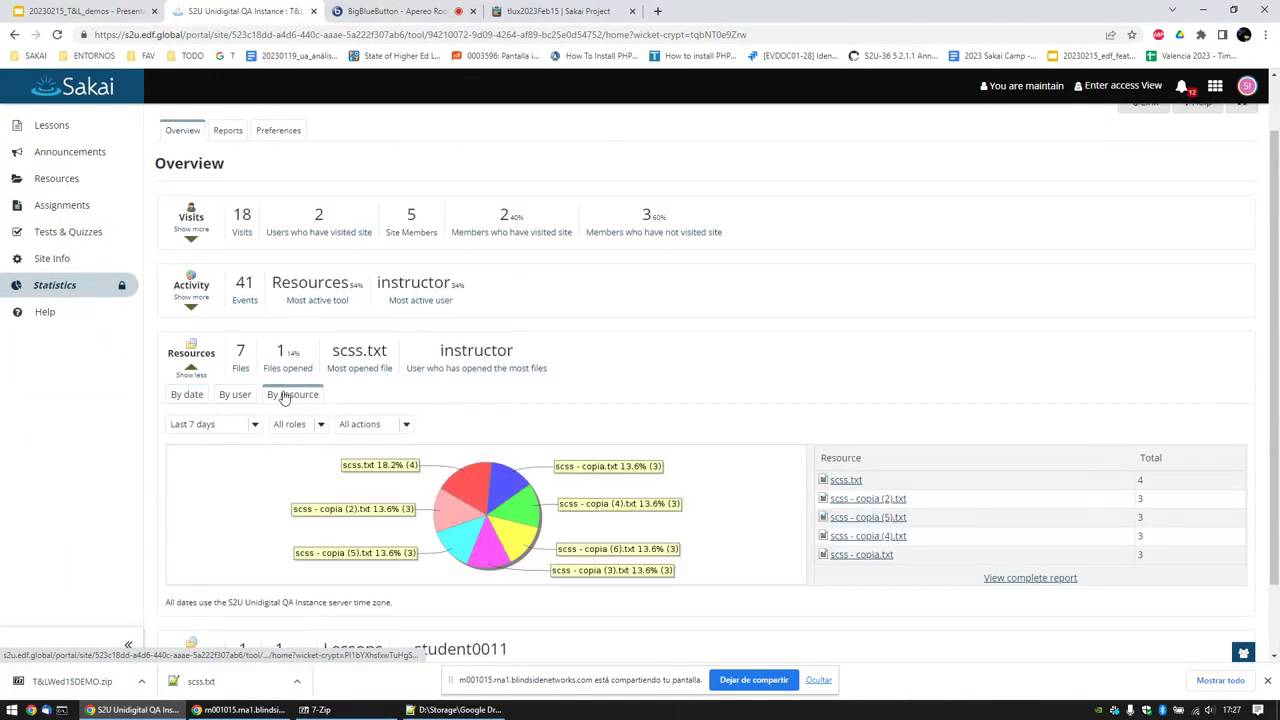
Step: Filter the resource statistics to Download Zip, view the complete report, and return to the slides
click(381, 426)
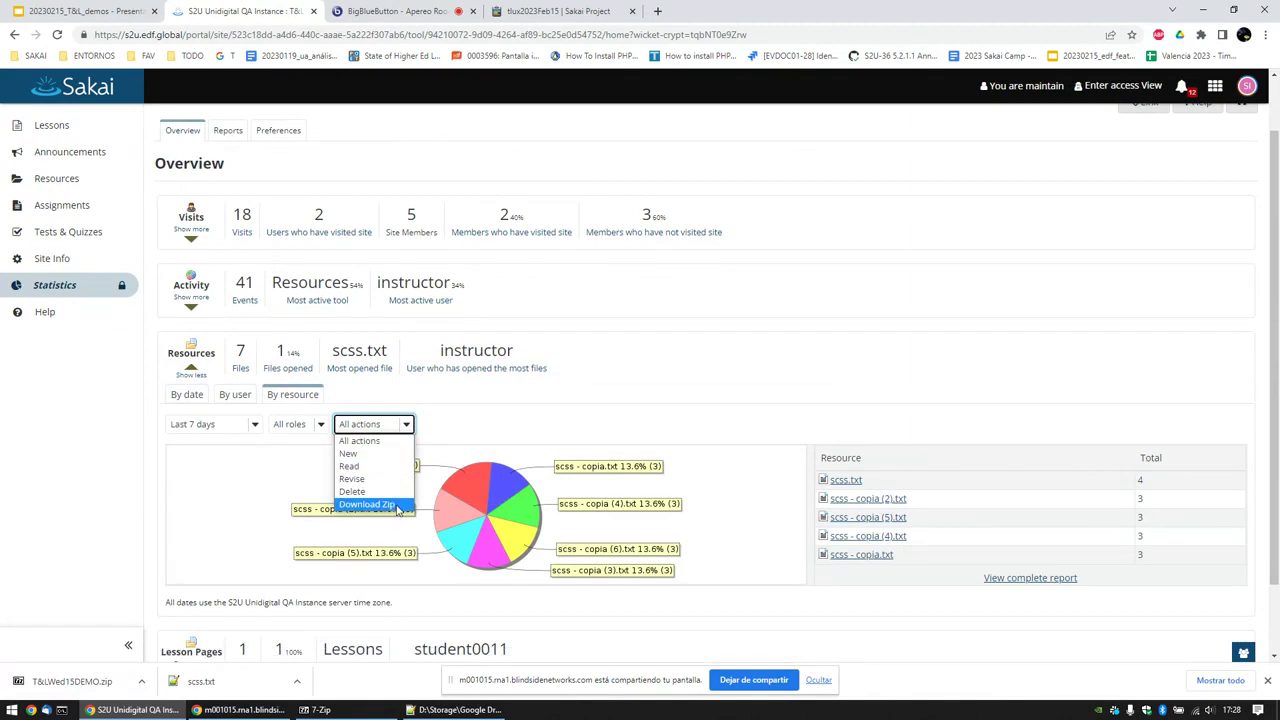
click(398, 505)
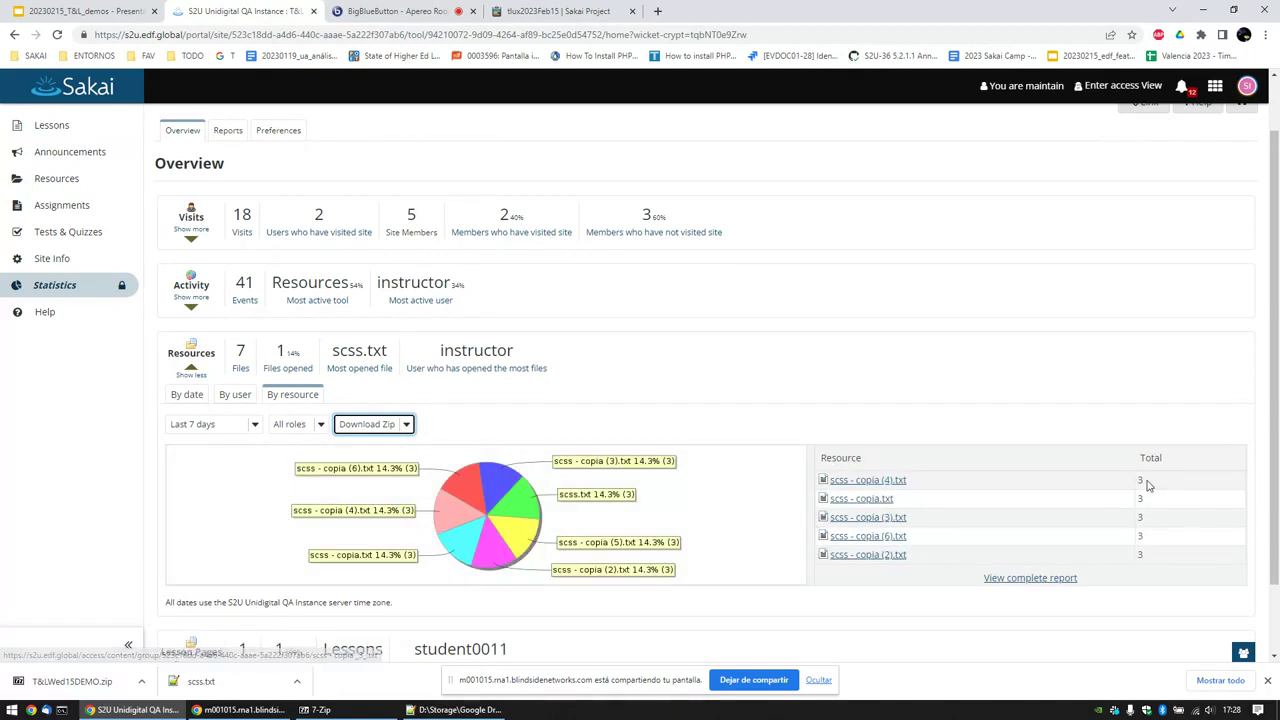
scroll(1166, 493, down, 1)
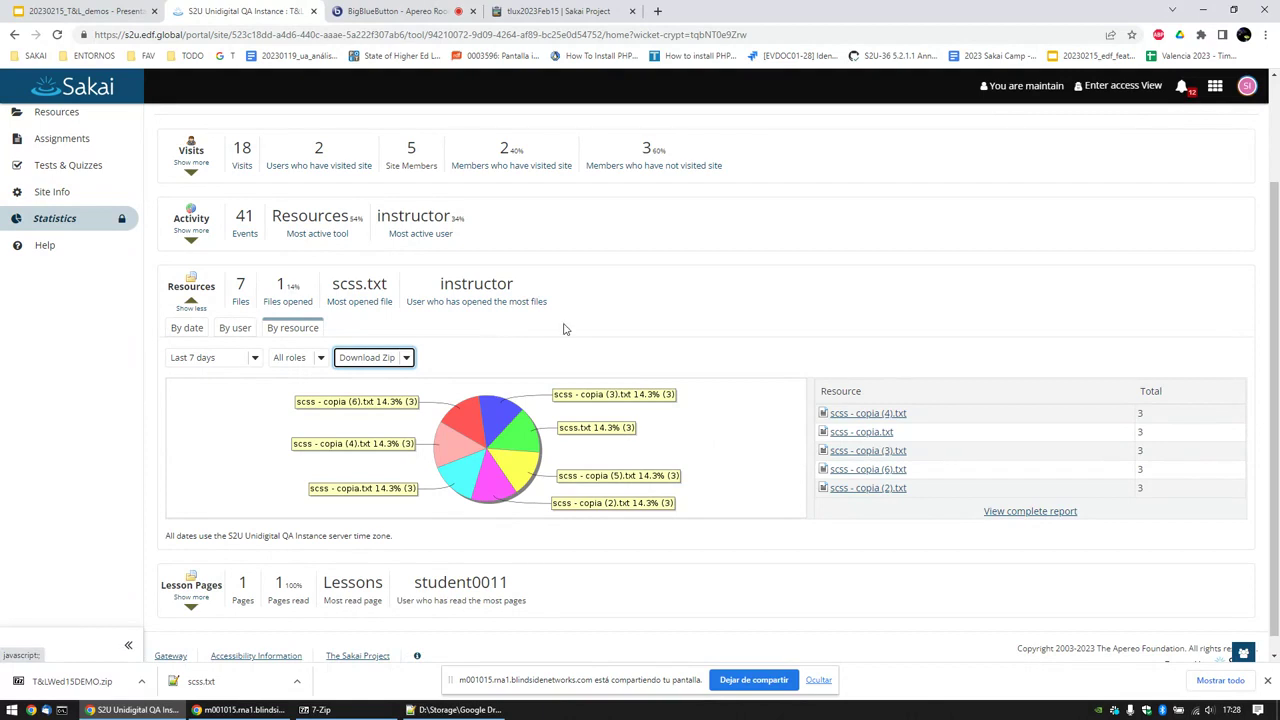
scroll(562, 322, up, 1)
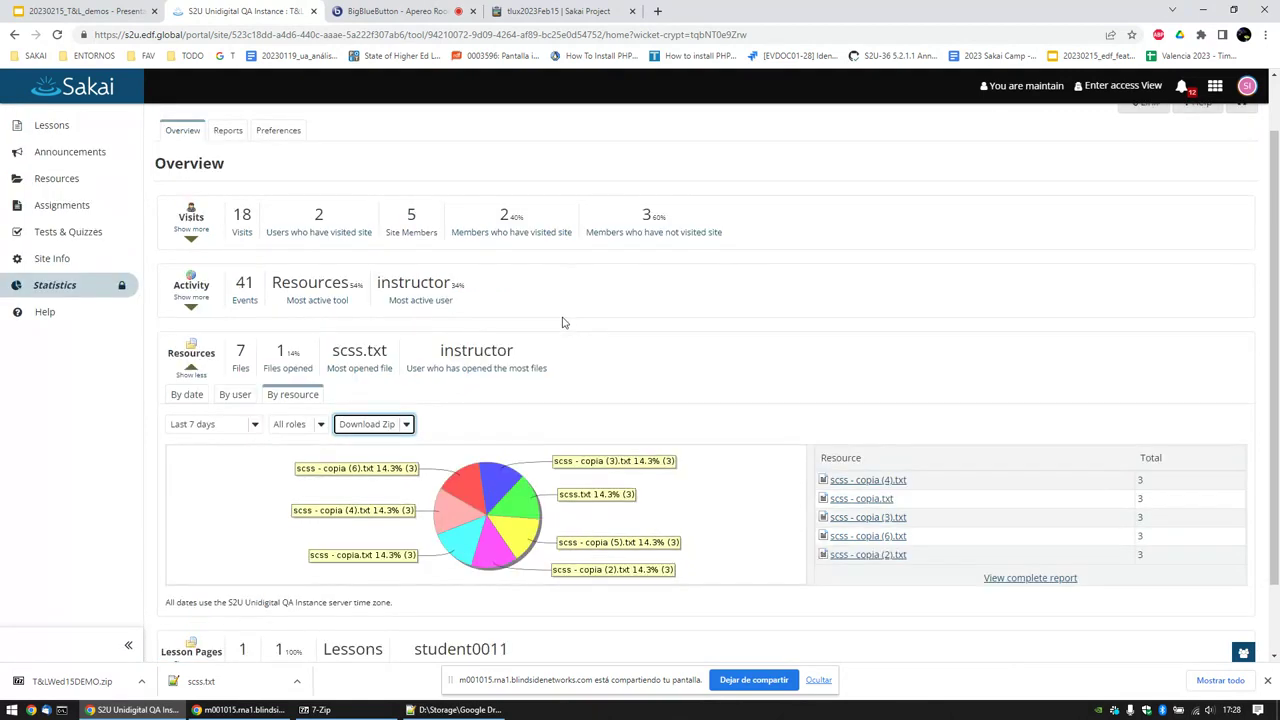
scroll(562, 322, down, 1)
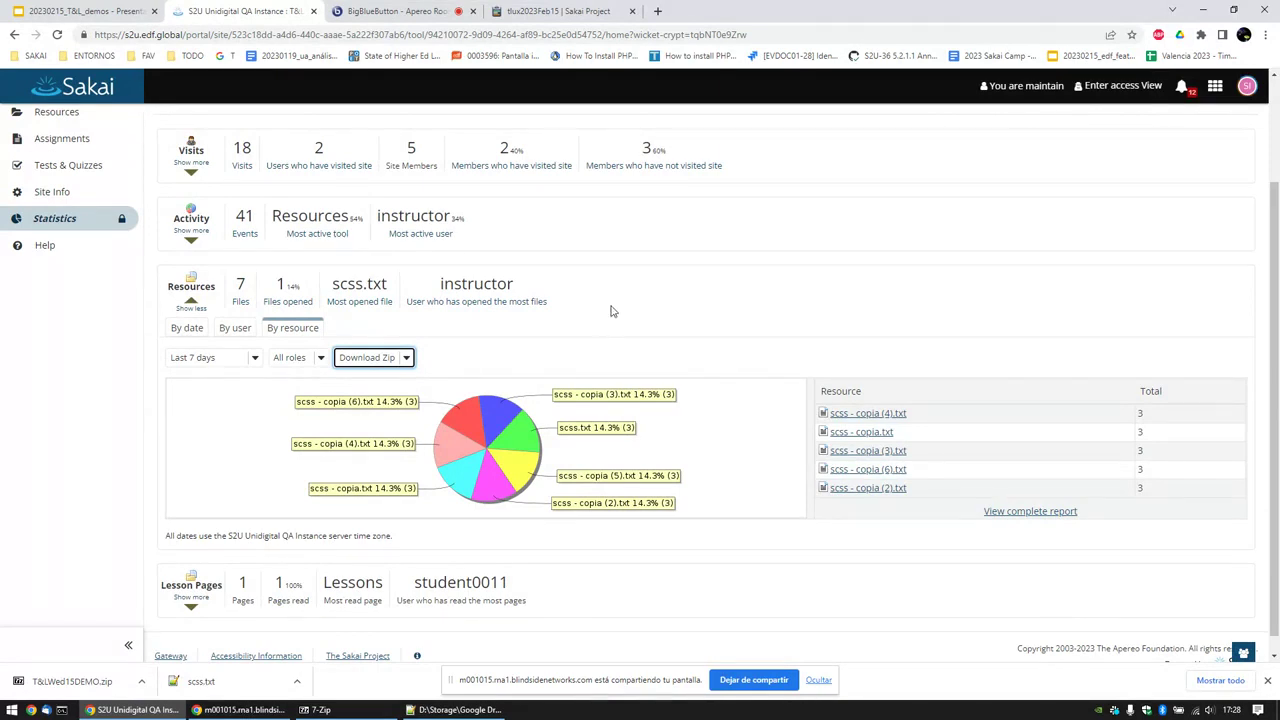
click(1020, 513)
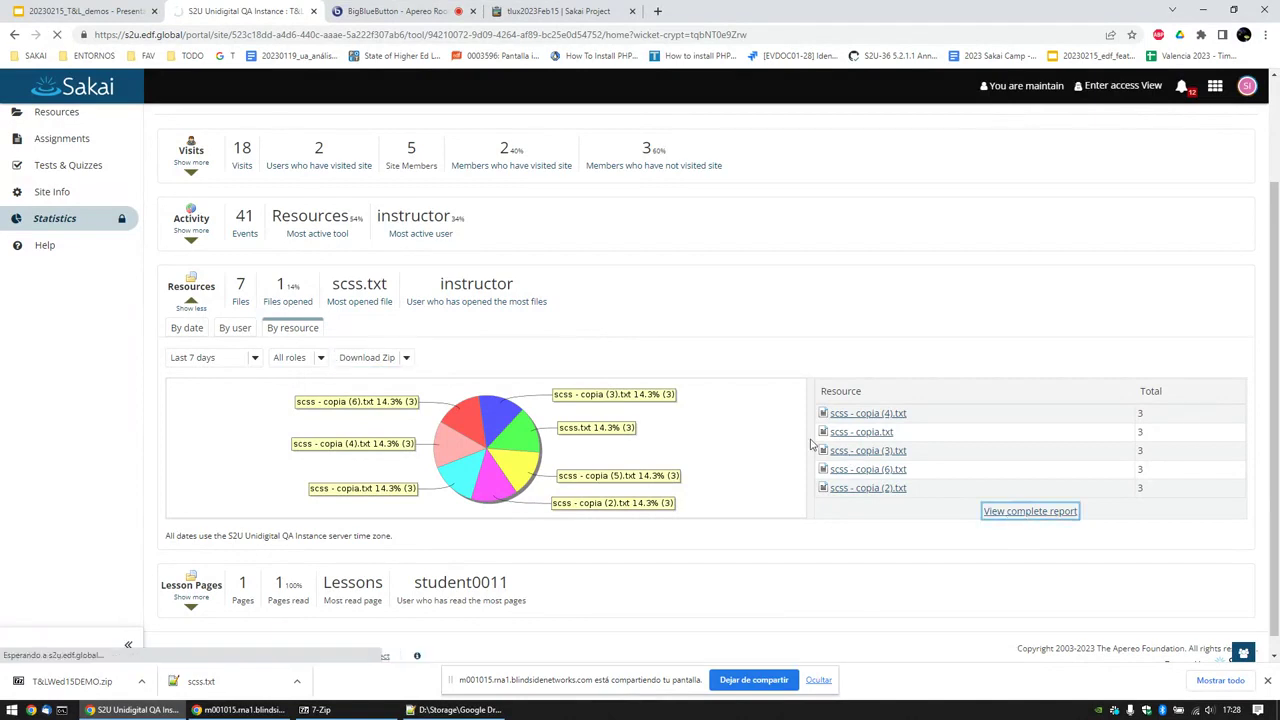
scroll(729, 376, down, 3)
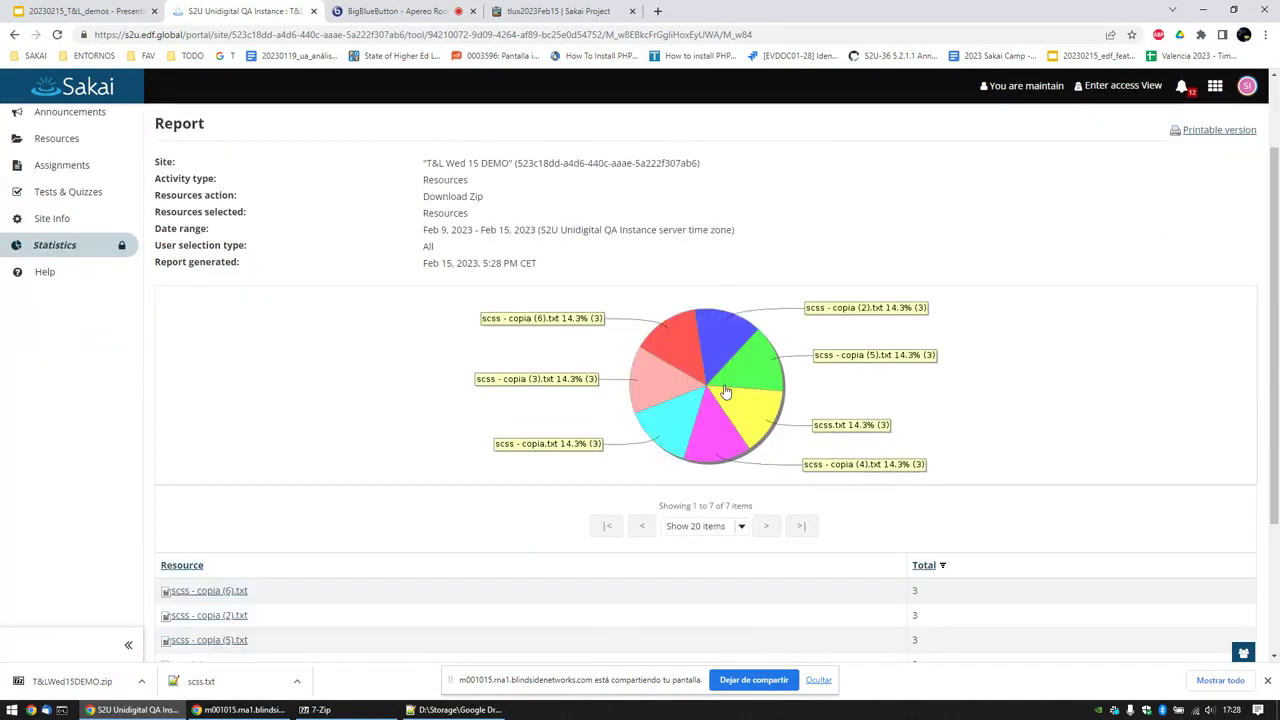
scroll(690, 353, up, 3)
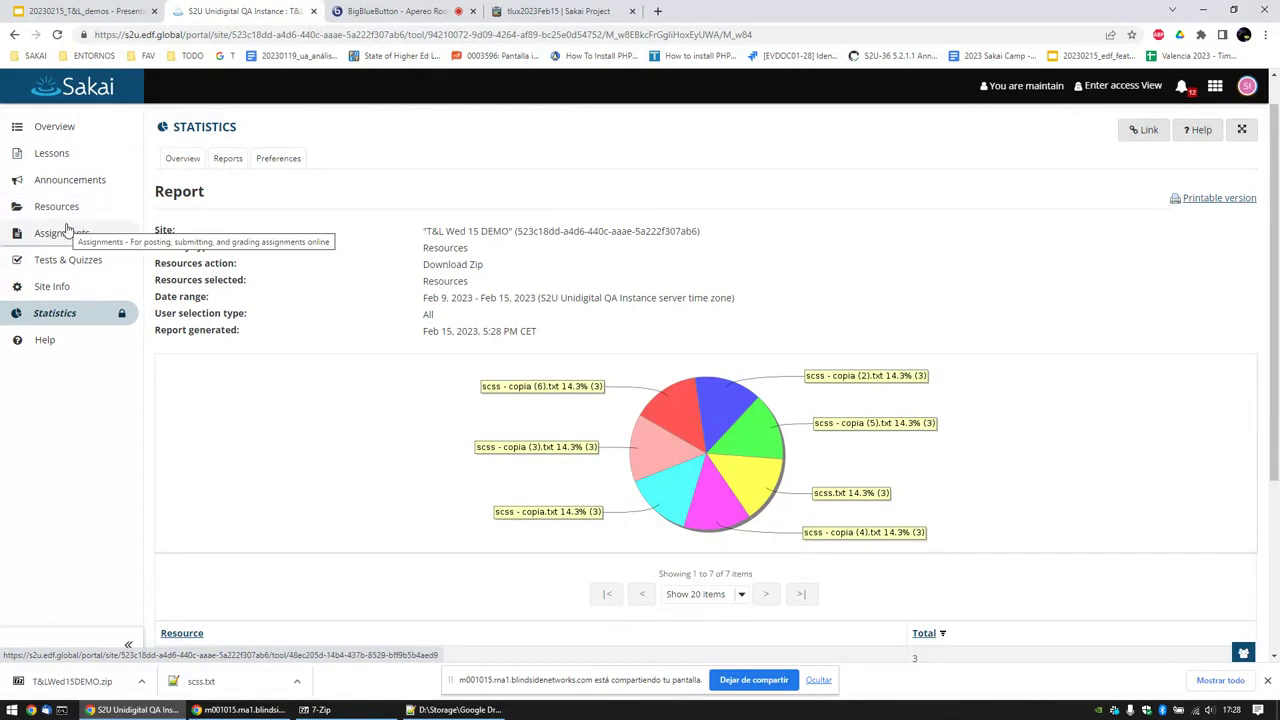
key(ctrl+shift+Tab)
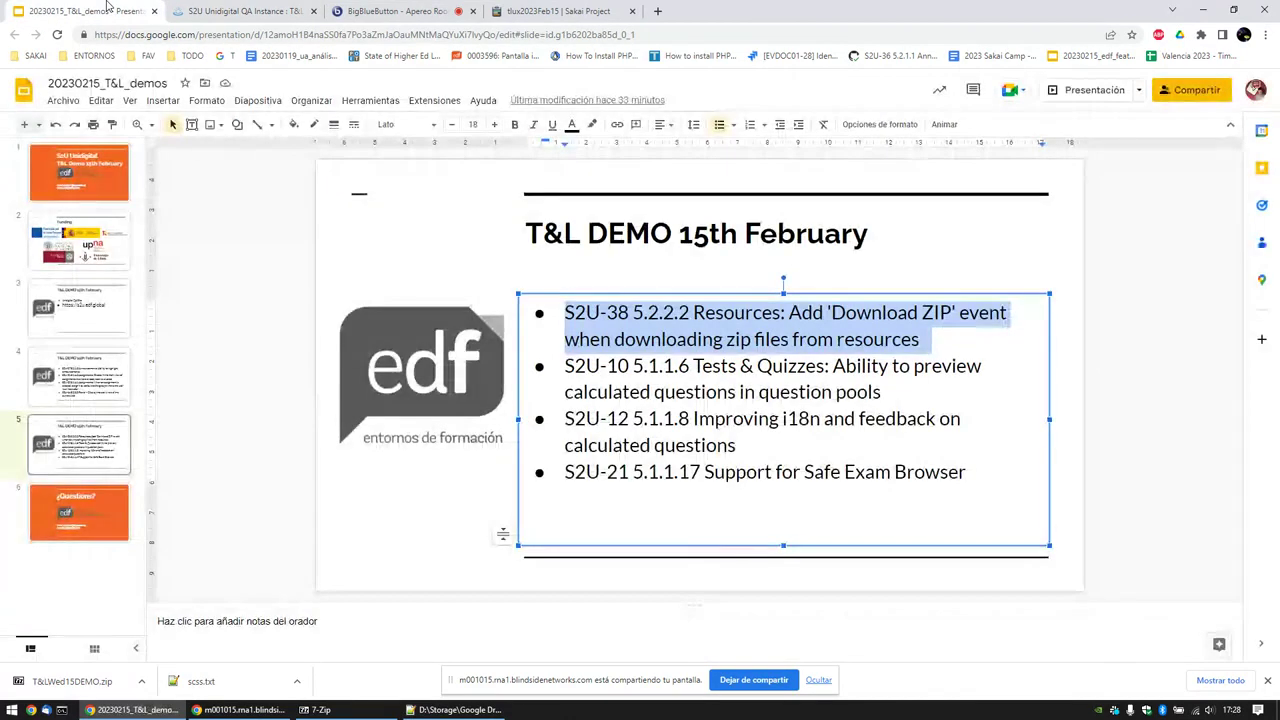
Step: Put the caret in the slide's second bullet, then return to the Sakai Statistics report
click(601, 366)
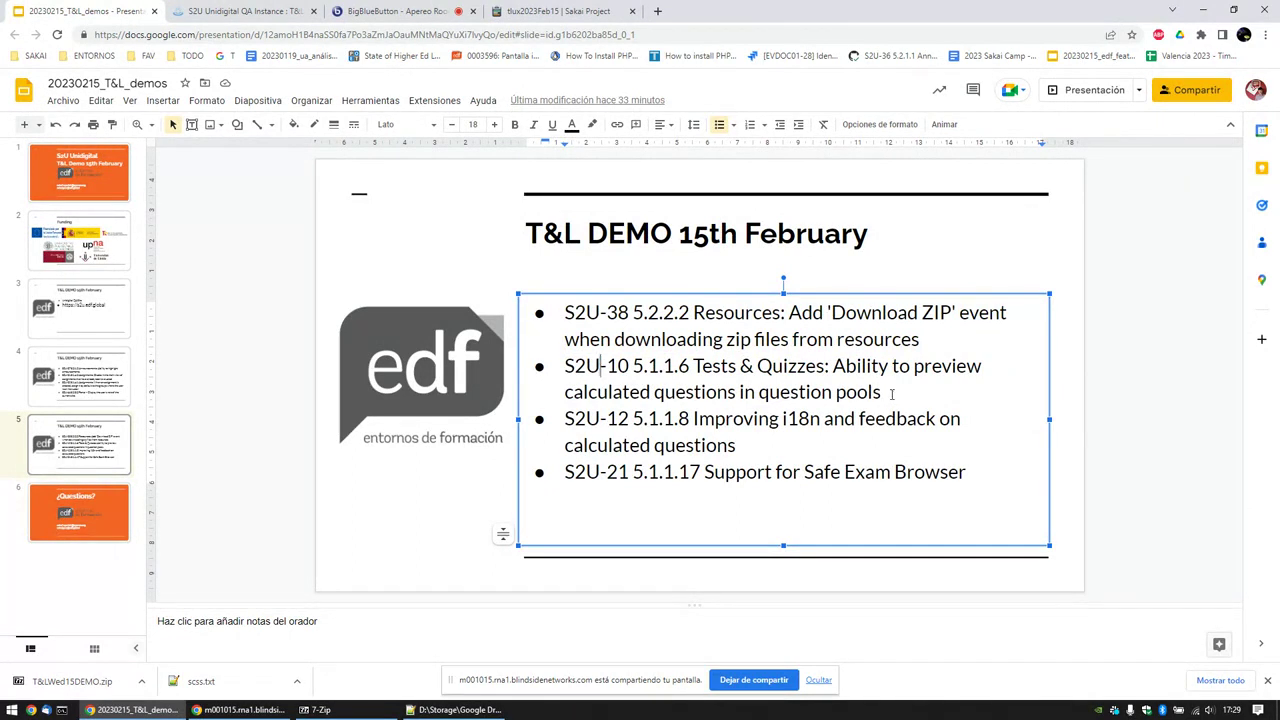
click(258, 8)
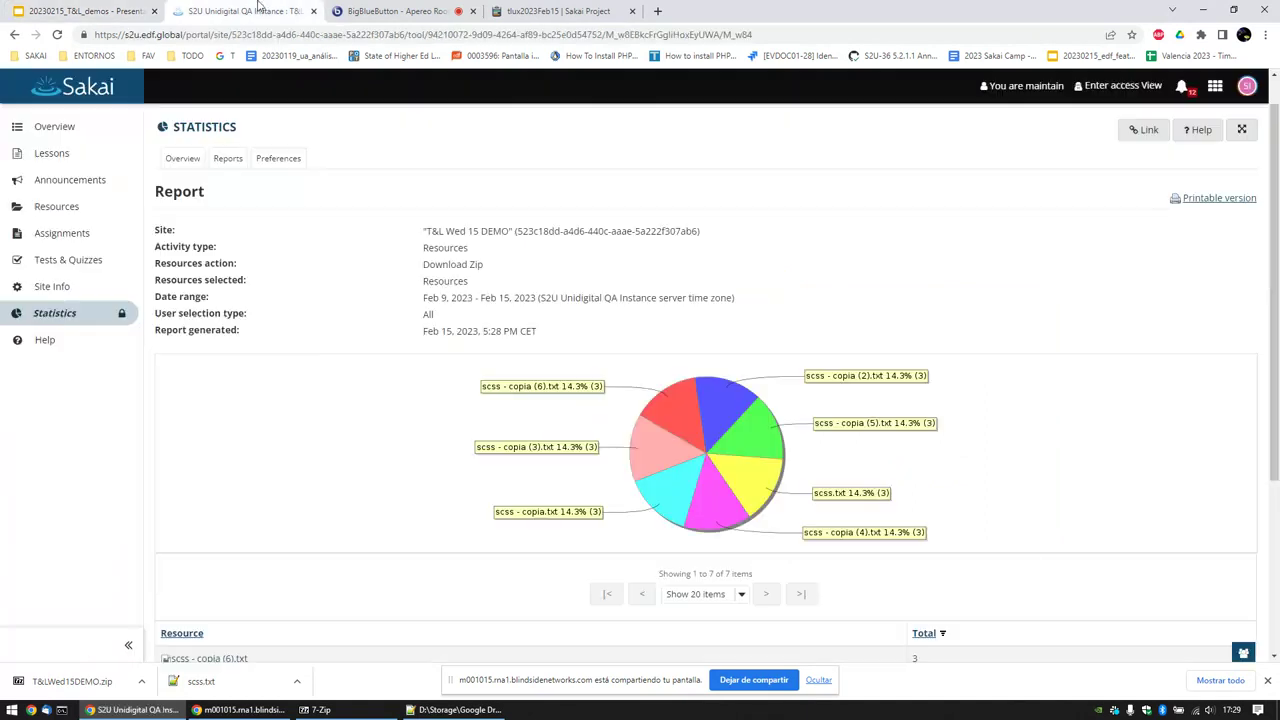
Step: Open question pool ddddd in Tests & Quizzes and preview Question 1's solution
scroll(100, 240, down, 1)
click(98, 238)
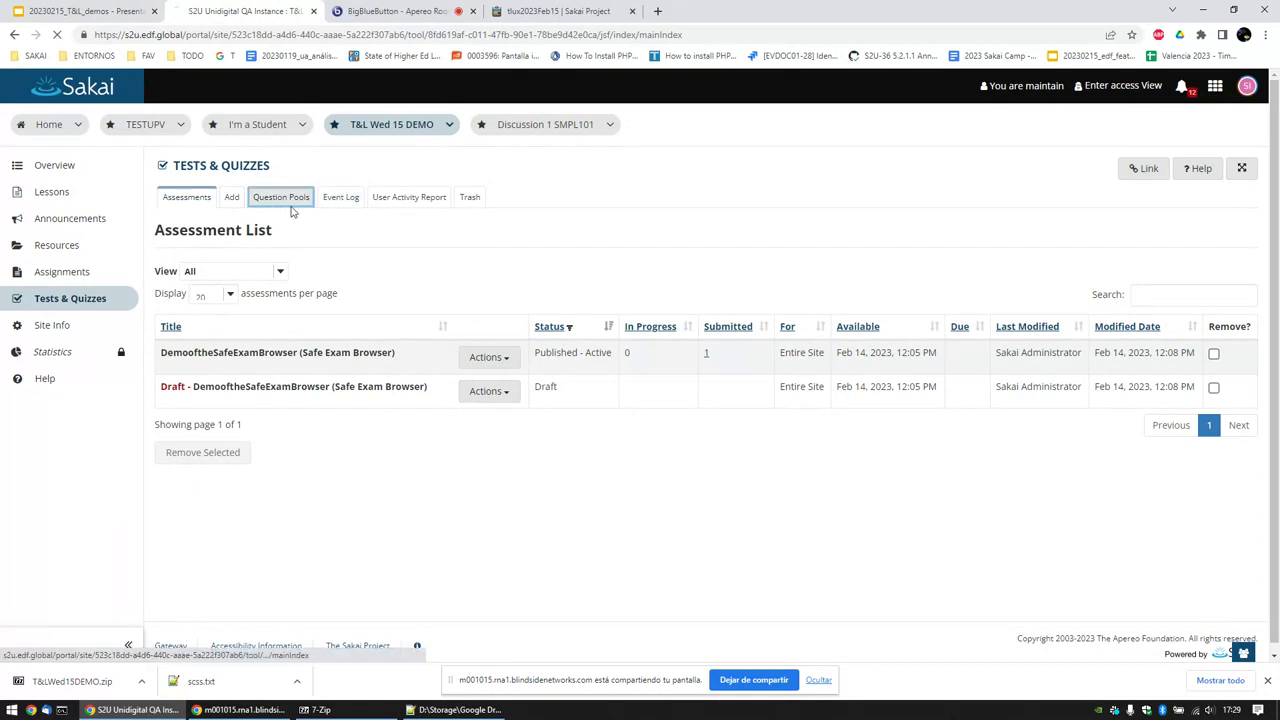
click(284, 201)
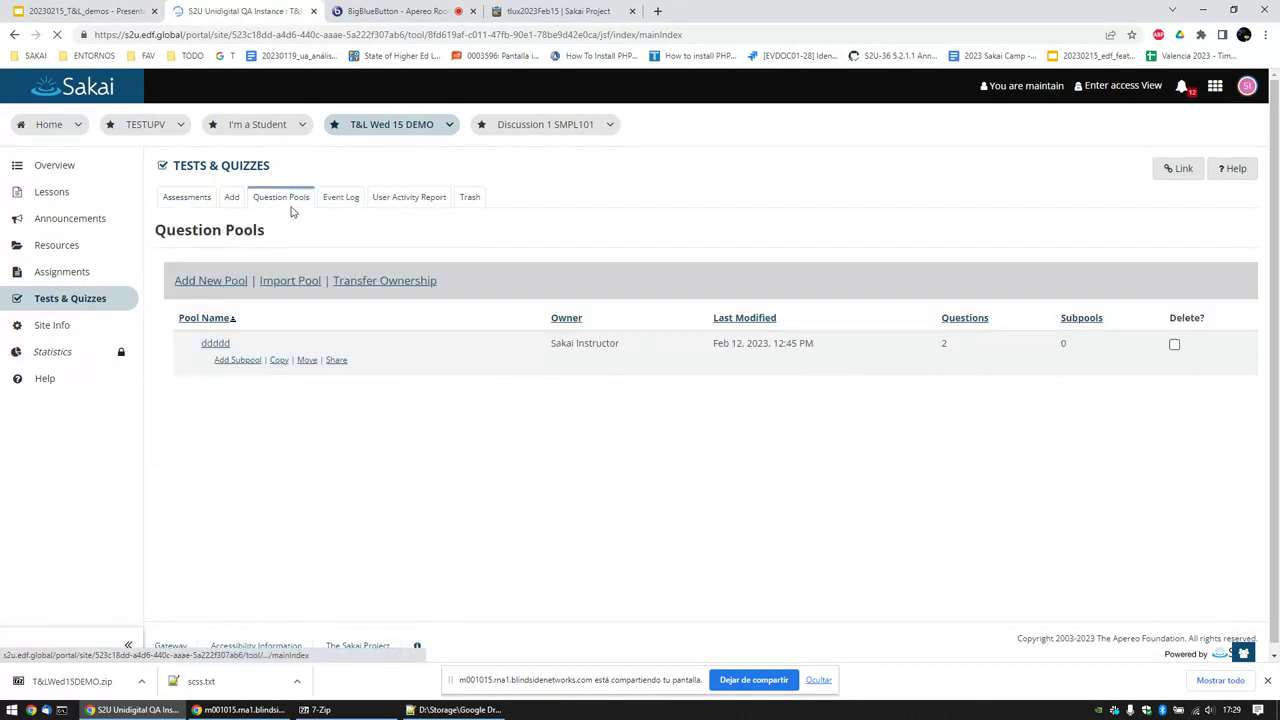
click(215, 343)
scroll(264, 376, down, 2)
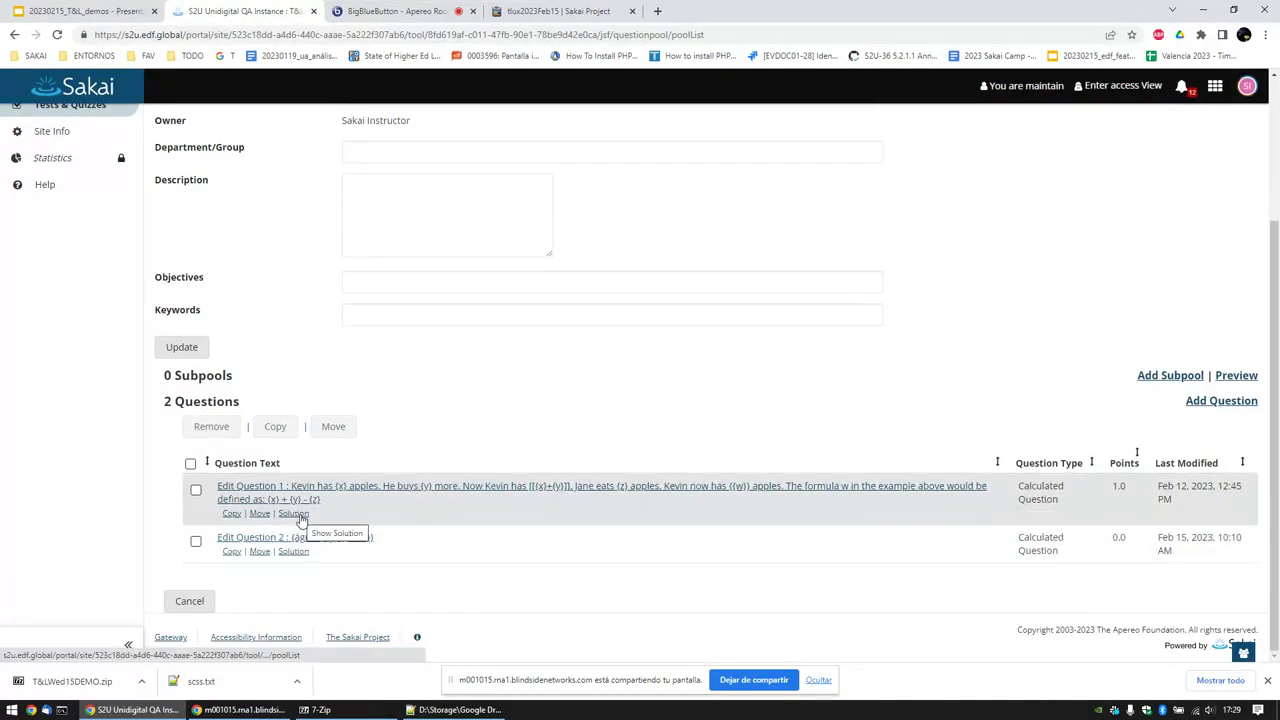
click(296, 514)
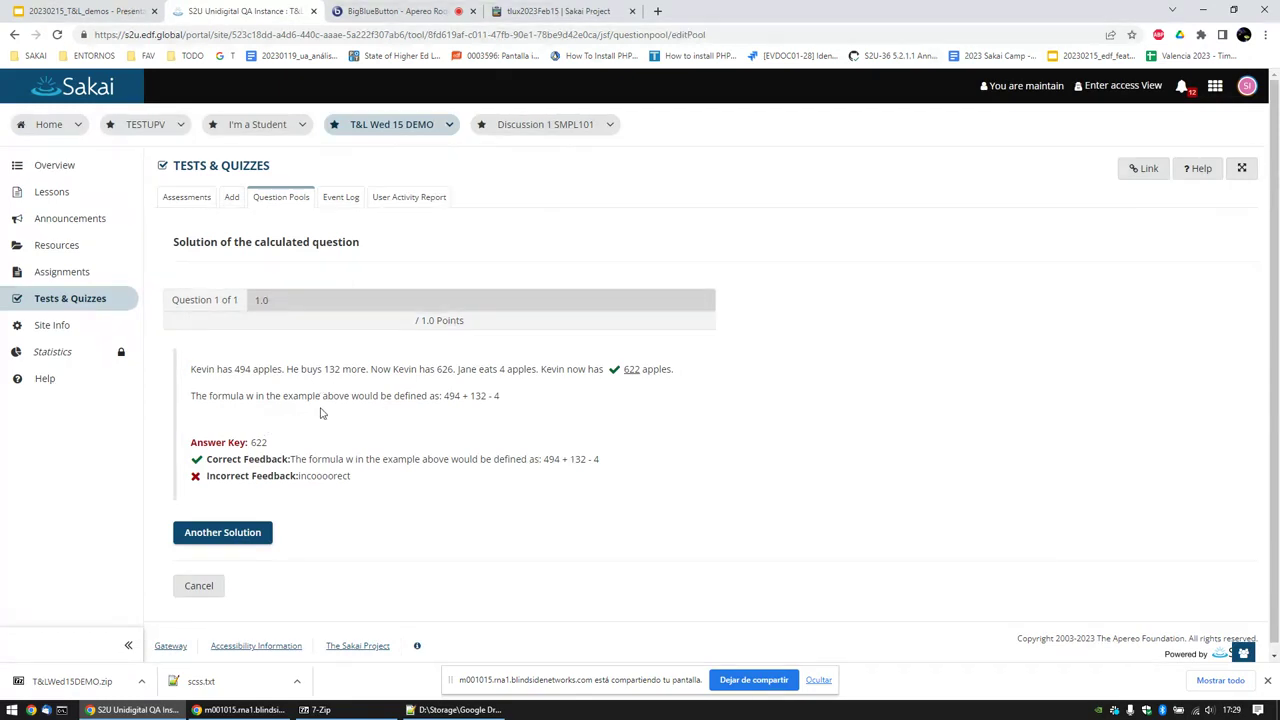
Step: Generate new solution values several times, highlighting the formula 77 + 39 - 3
click(222, 533)
click(222, 535)
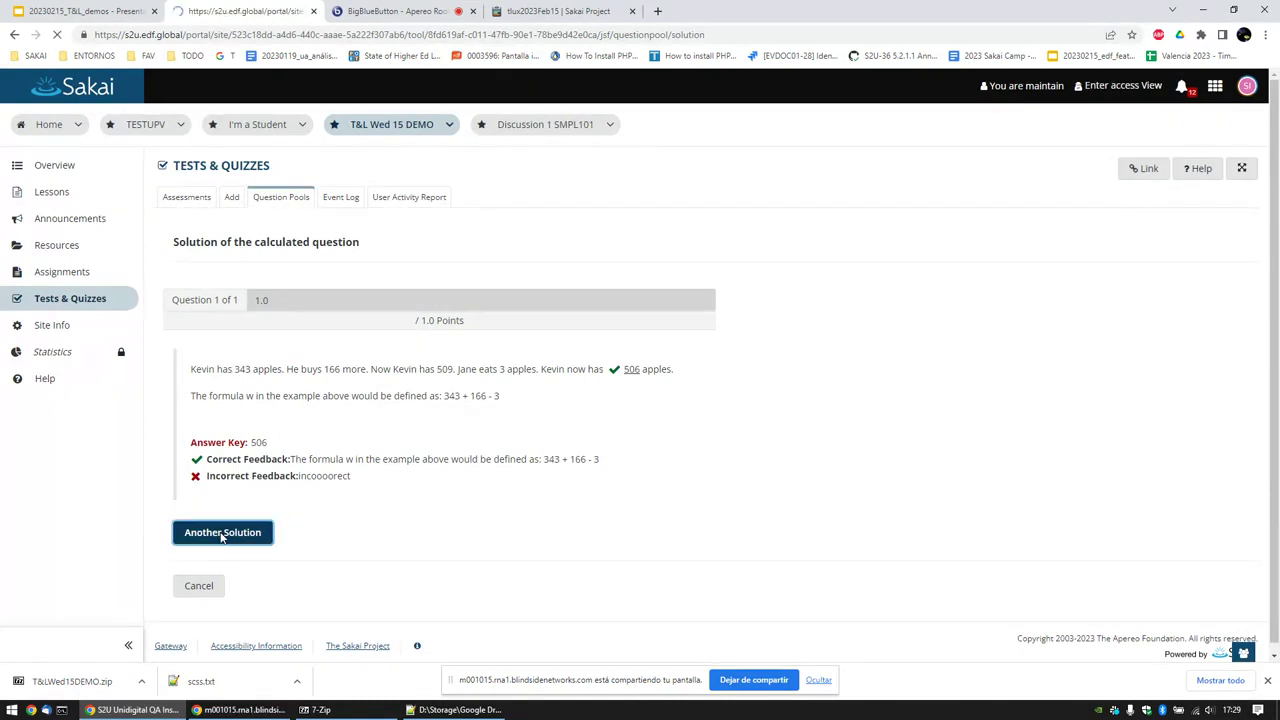
drag(444, 395, 500, 398)
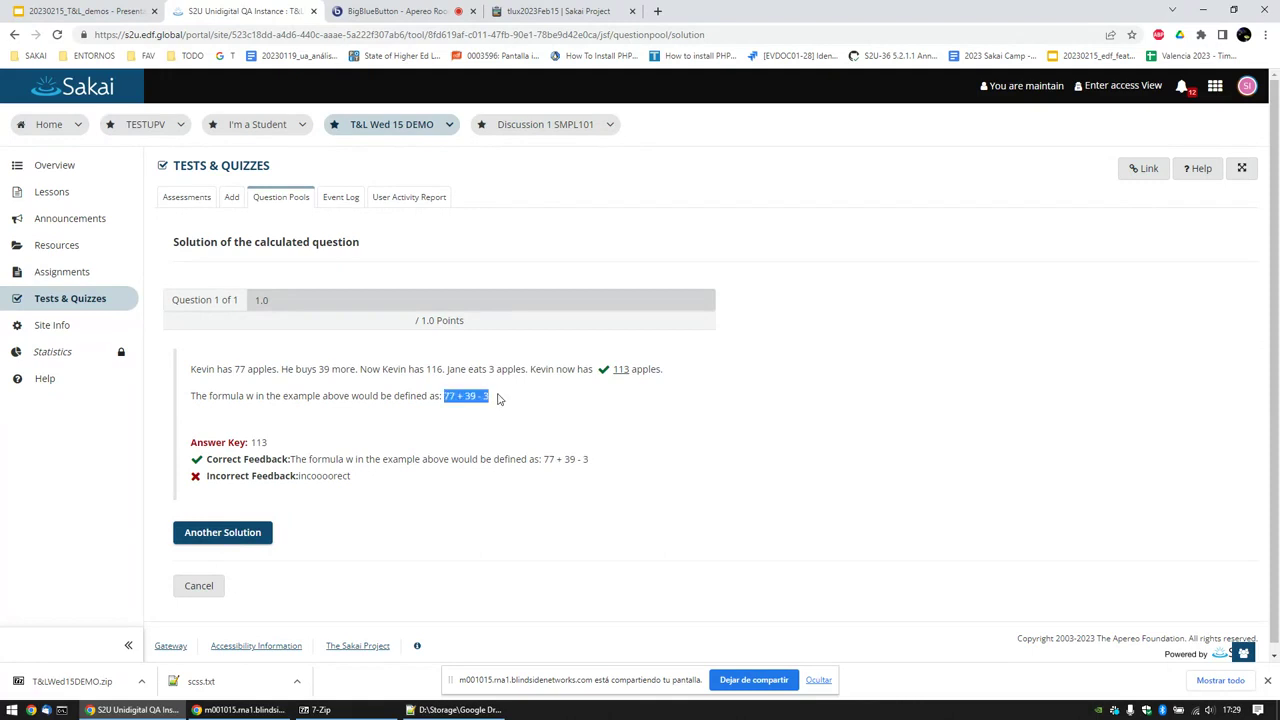
click(452, 388)
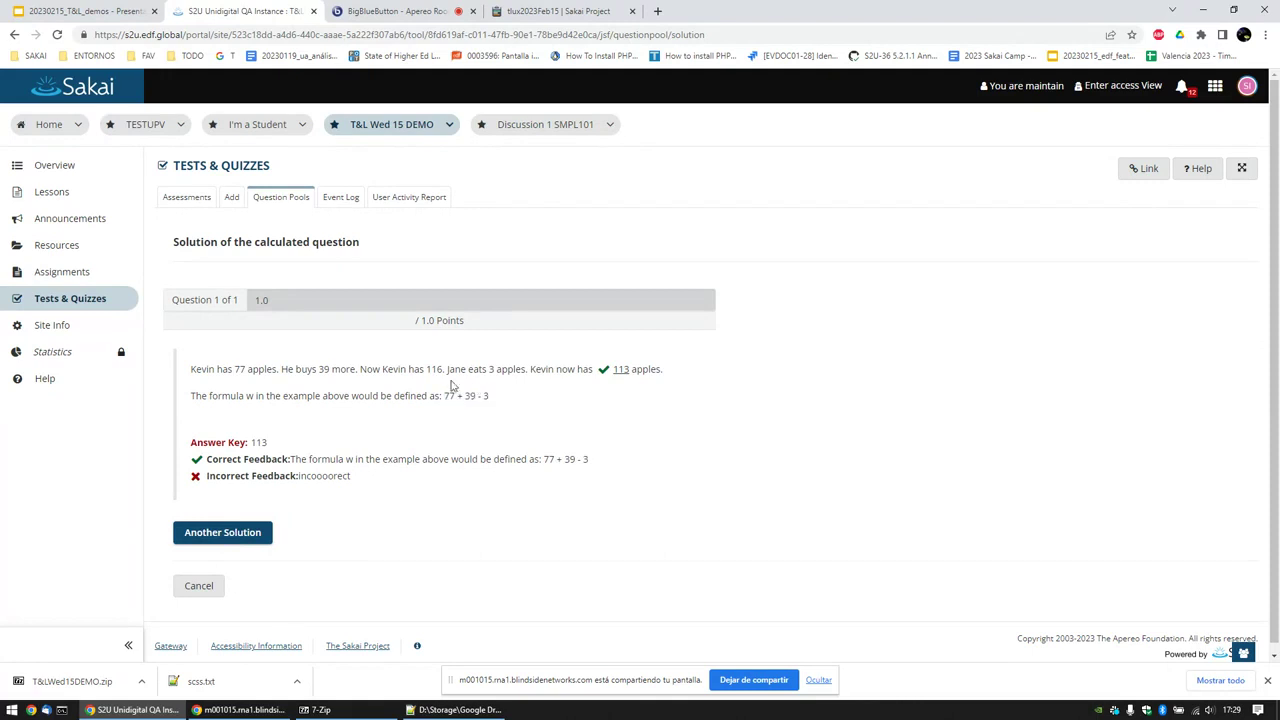
click(253, 533)
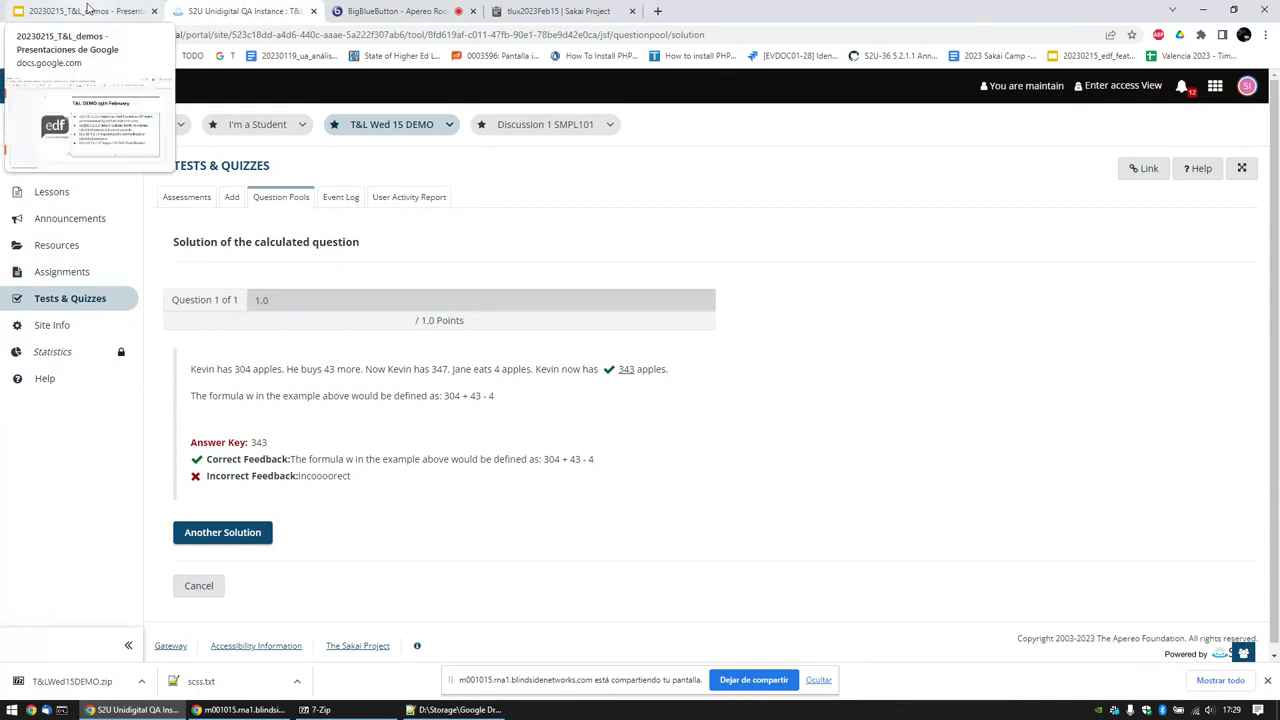
Step: Switch to the demo slides and highlight the word Improving in the third bullet
click(88, 9)
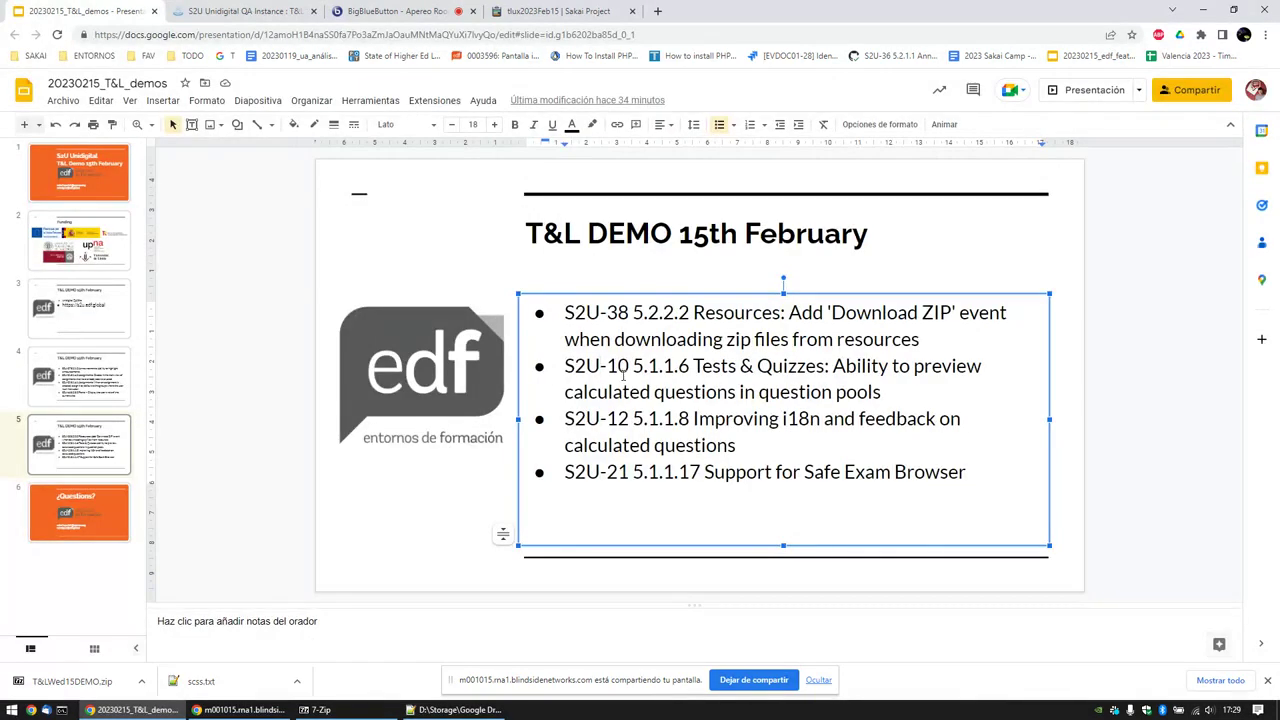
double_click(726, 418)
click(783, 418)
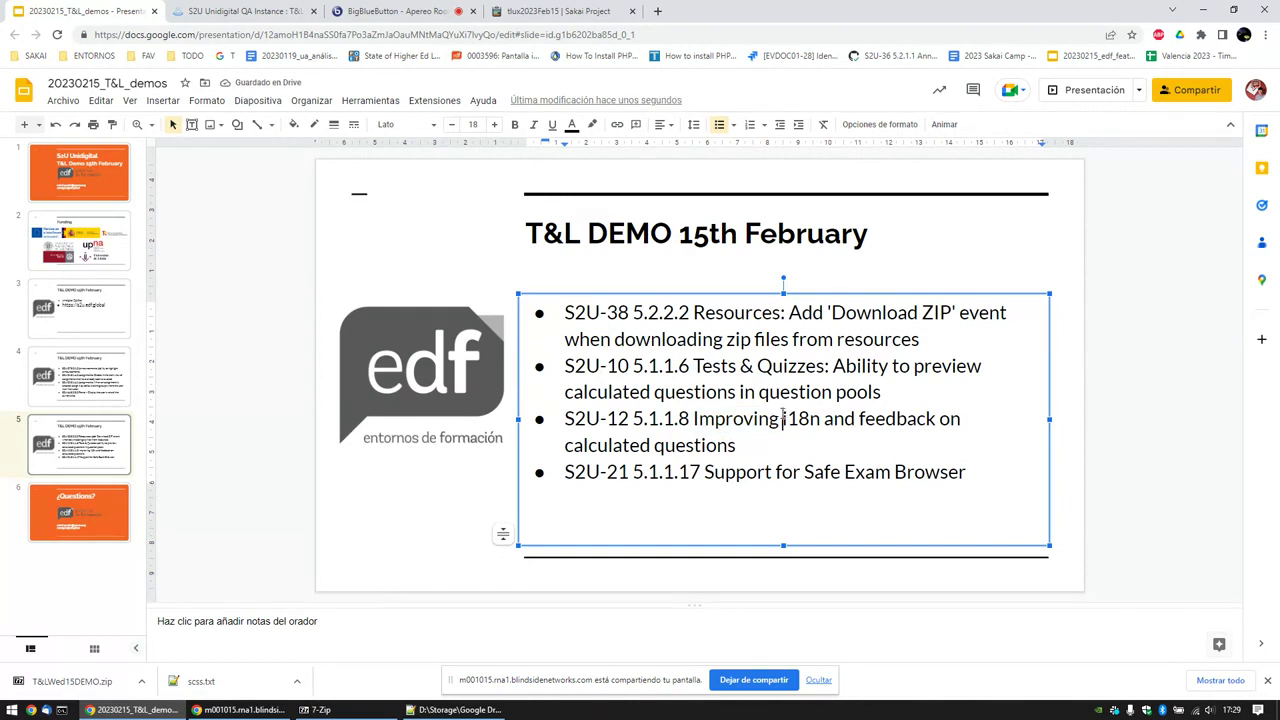
Step: Leave the solution preview for pool ddddd and open Question 2 for editing
click(249, 13)
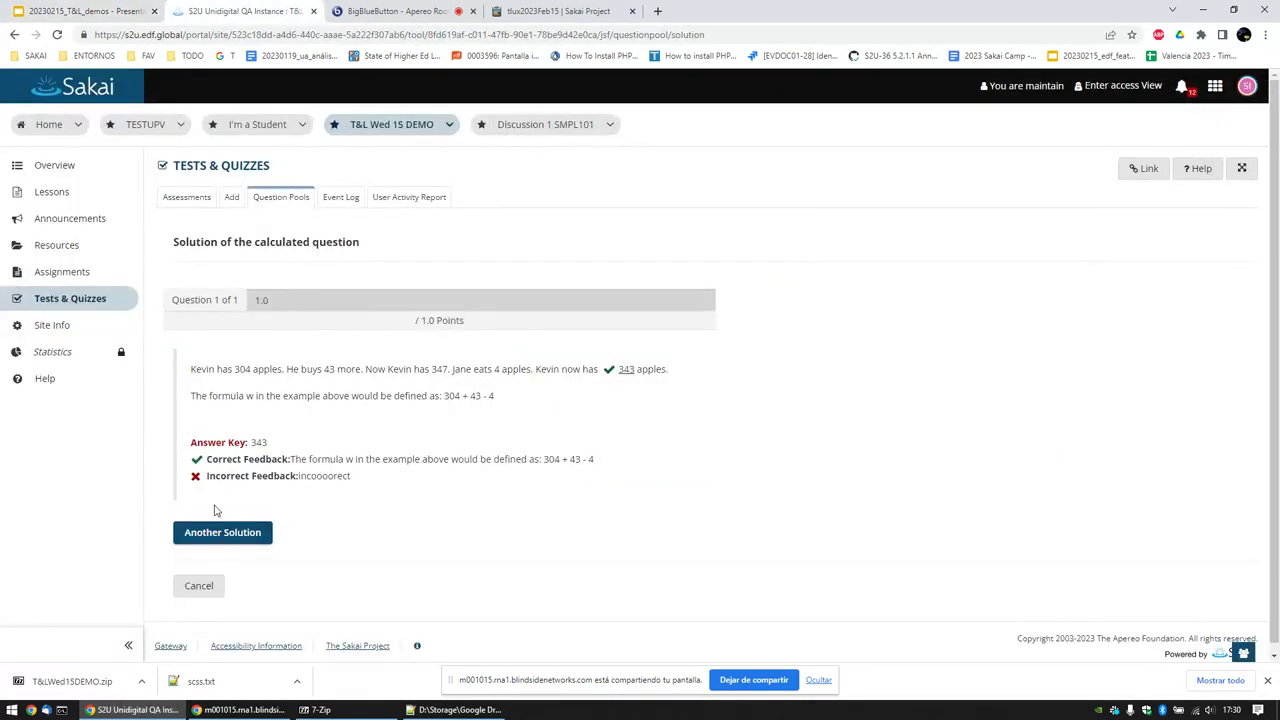
click(208, 578)
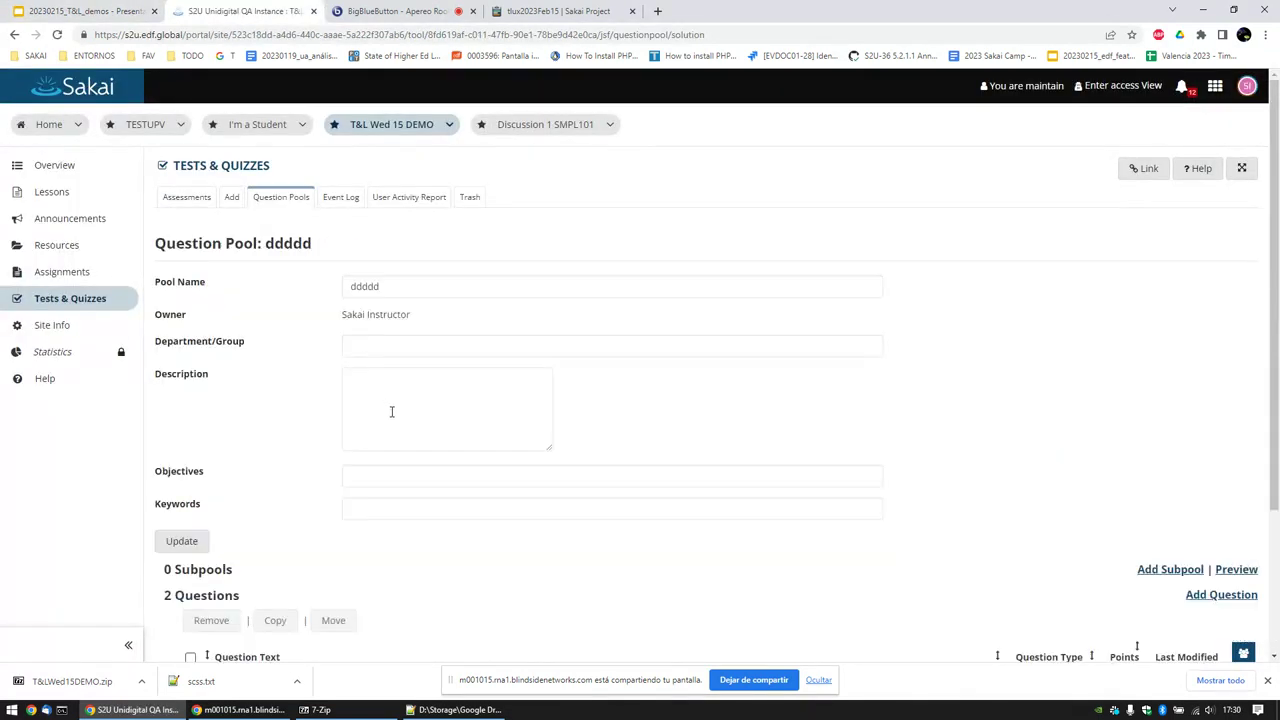
scroll(390, 418, down, 2)
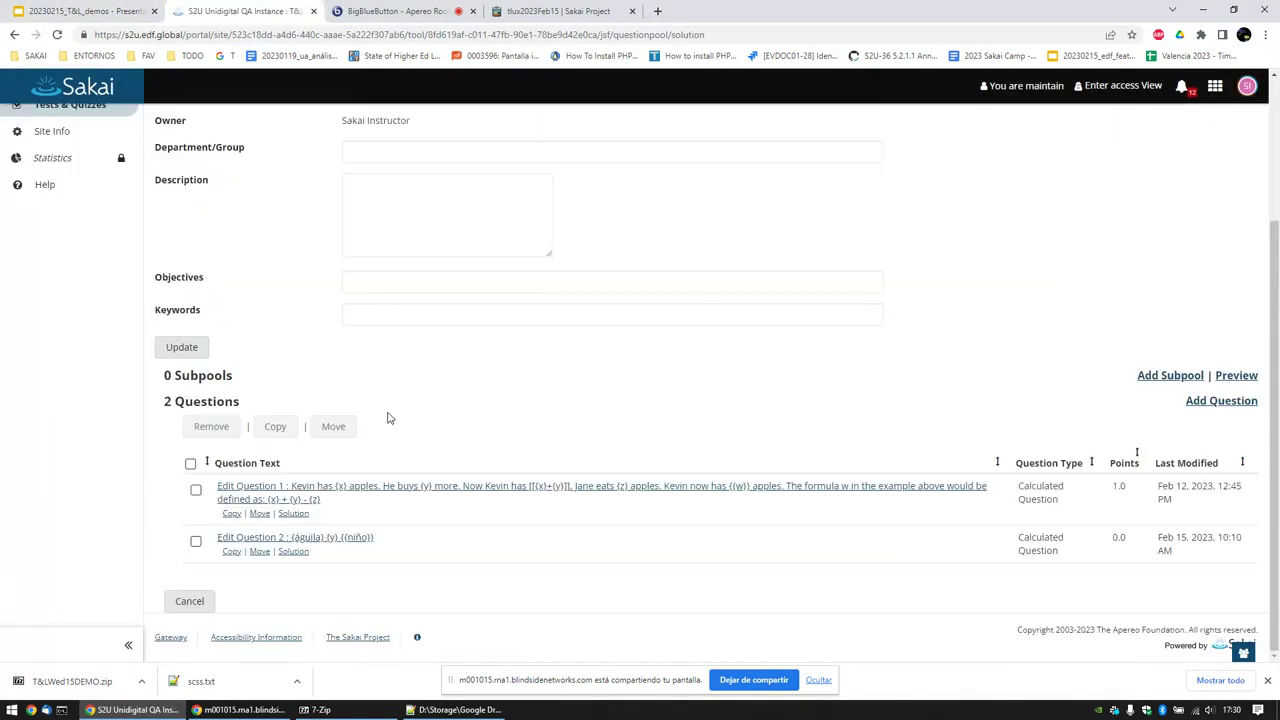
click(257, 541)
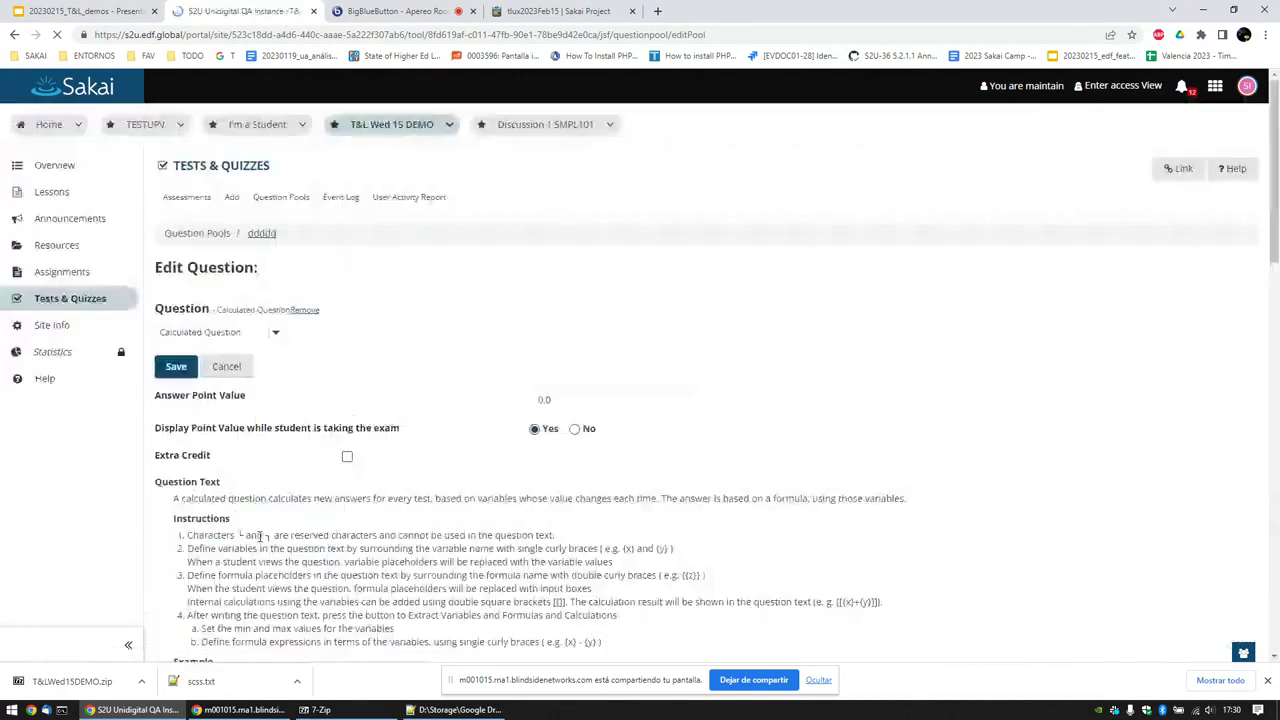
Step: Retype the accented ñ and á characters in Question 2's variables niño and águila
scroll(265, 517, down, 3)
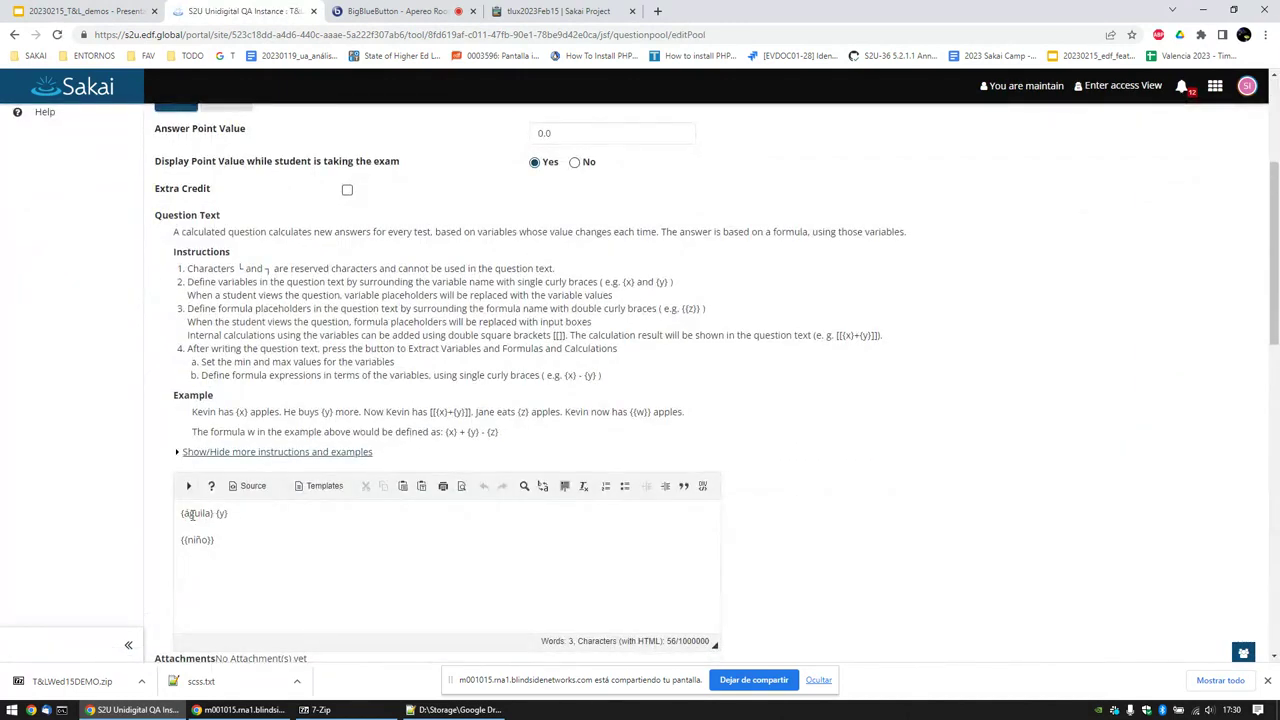
click(191, 514)
key(shift+Left)
text(ñ)
scroll(350, 538, down, 1)
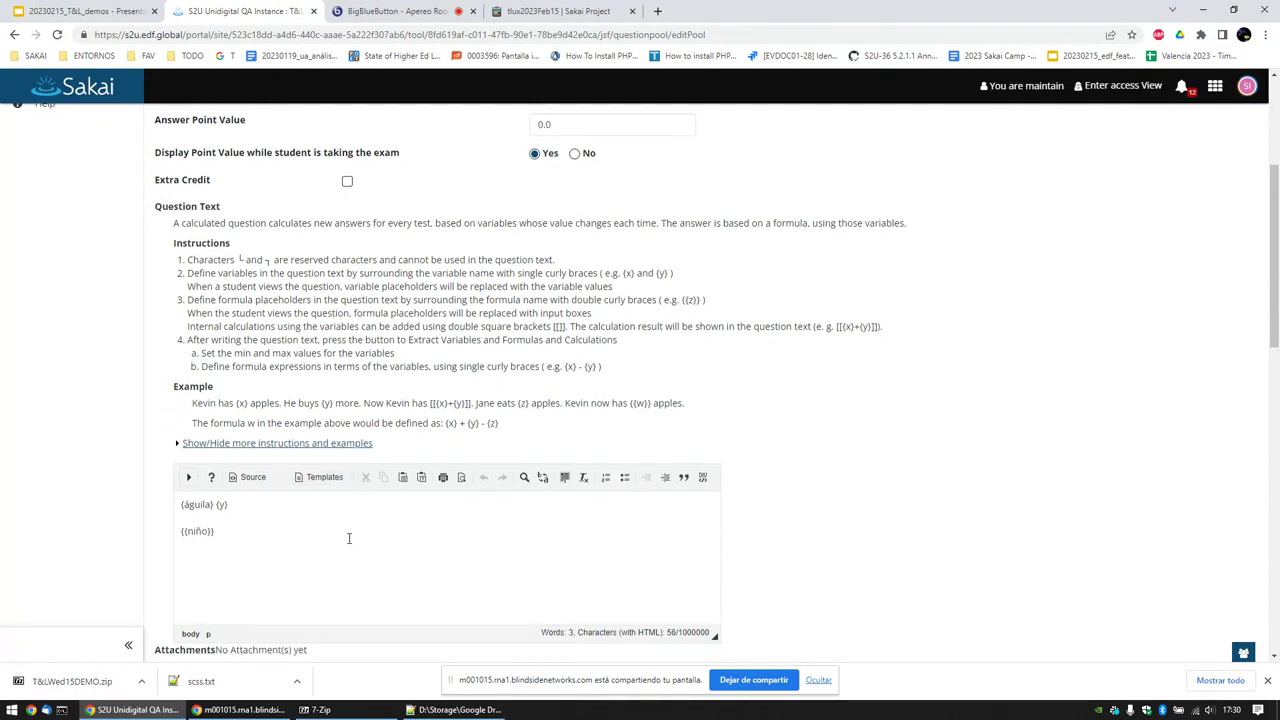
drag(183, 447, 193, 447)
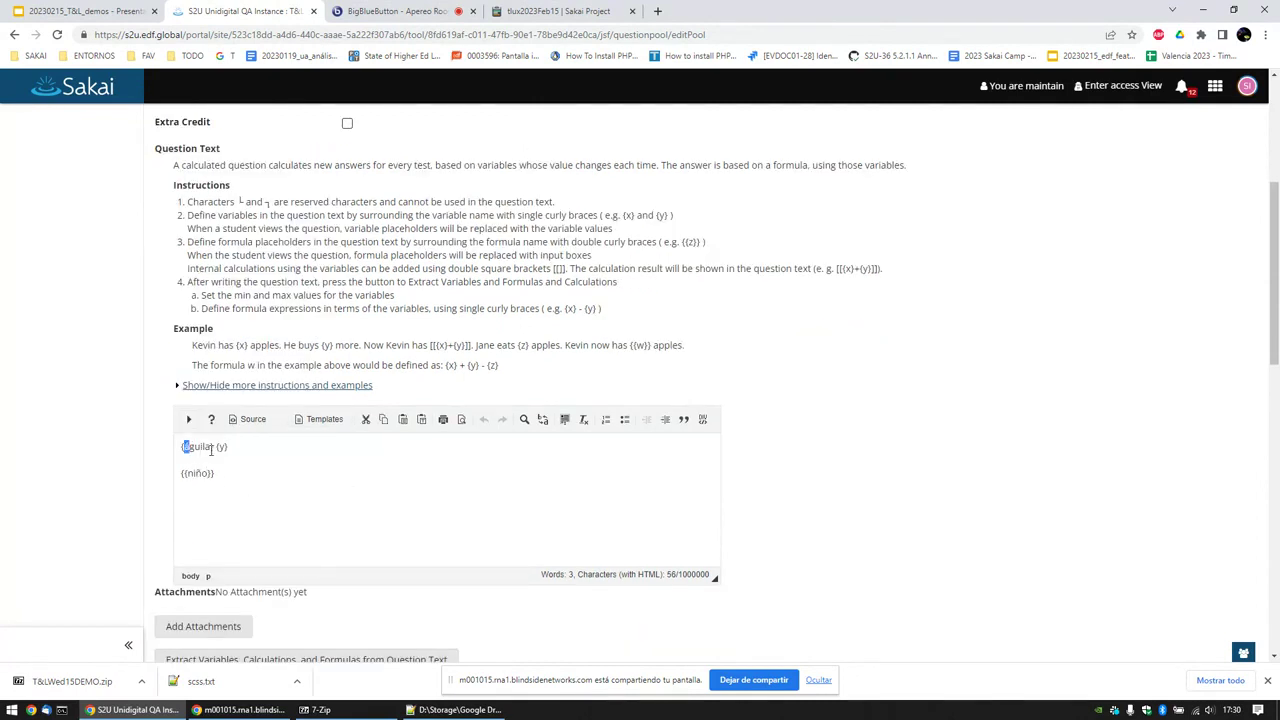
text(á)
Step: Cancel the Question 2 editor without saving, returning to the ddddd question list
scroll(217, 481, down, 9)
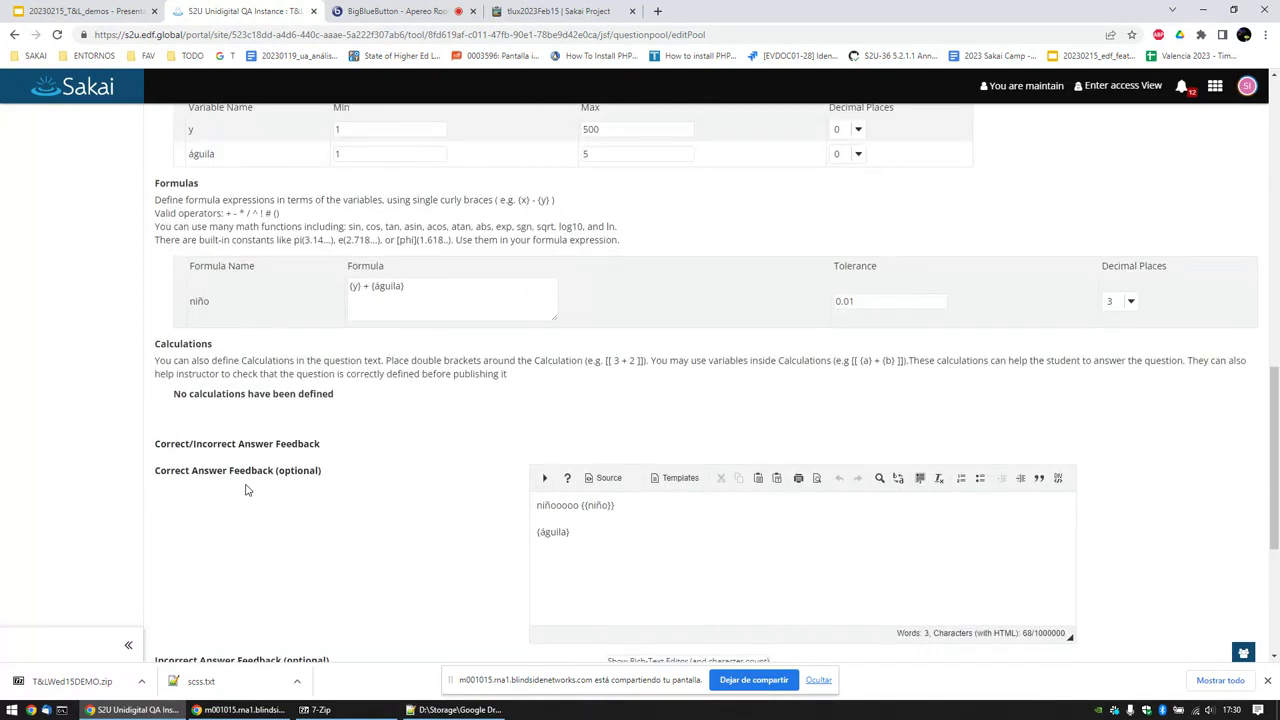
scroll(262, 486, down, 2)
scroll(640, 470, down, 3)
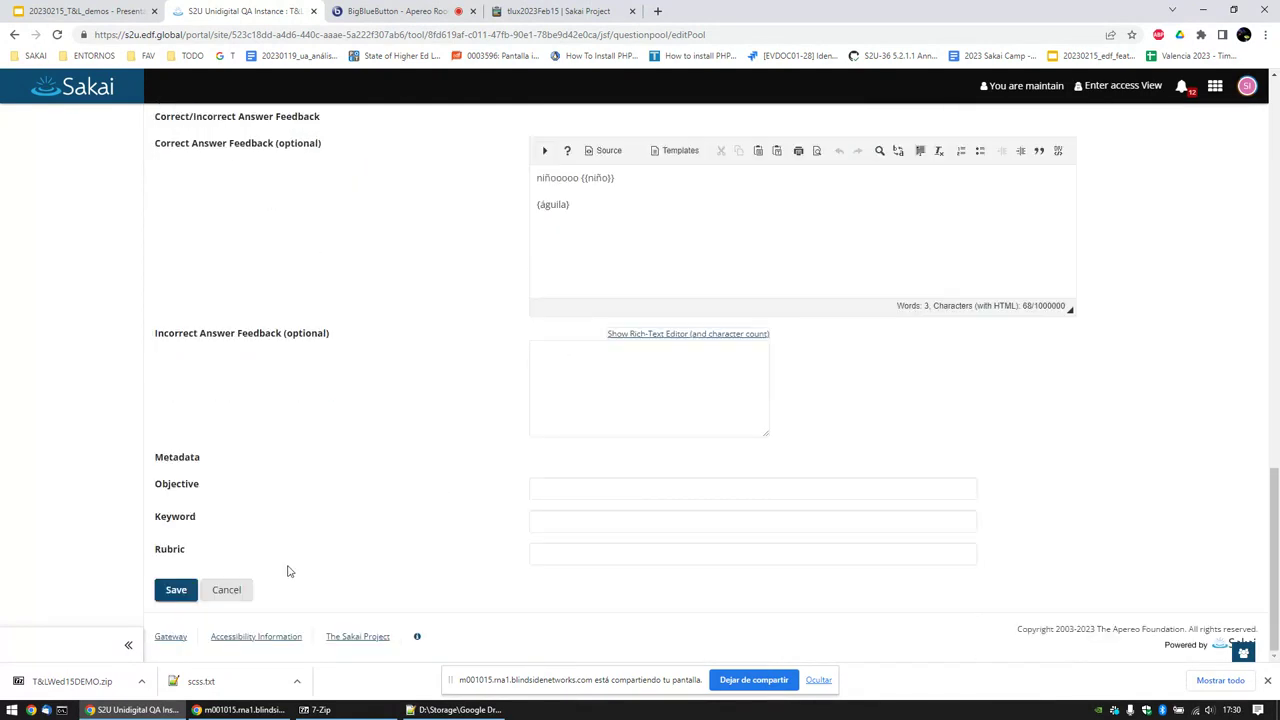
click(238, 589)
scroll(266, 474, down, 2)
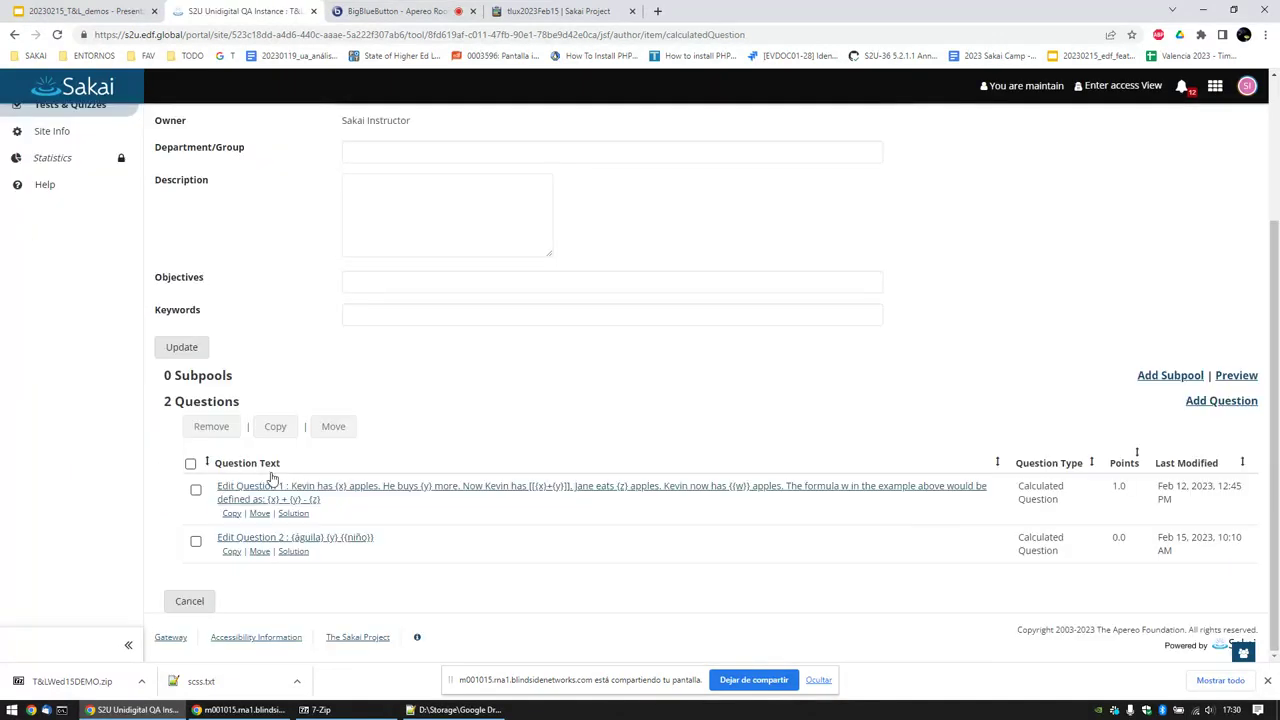
Step: Show Question 2's solution preview and regenerate its variable values twice
click(300, 556)
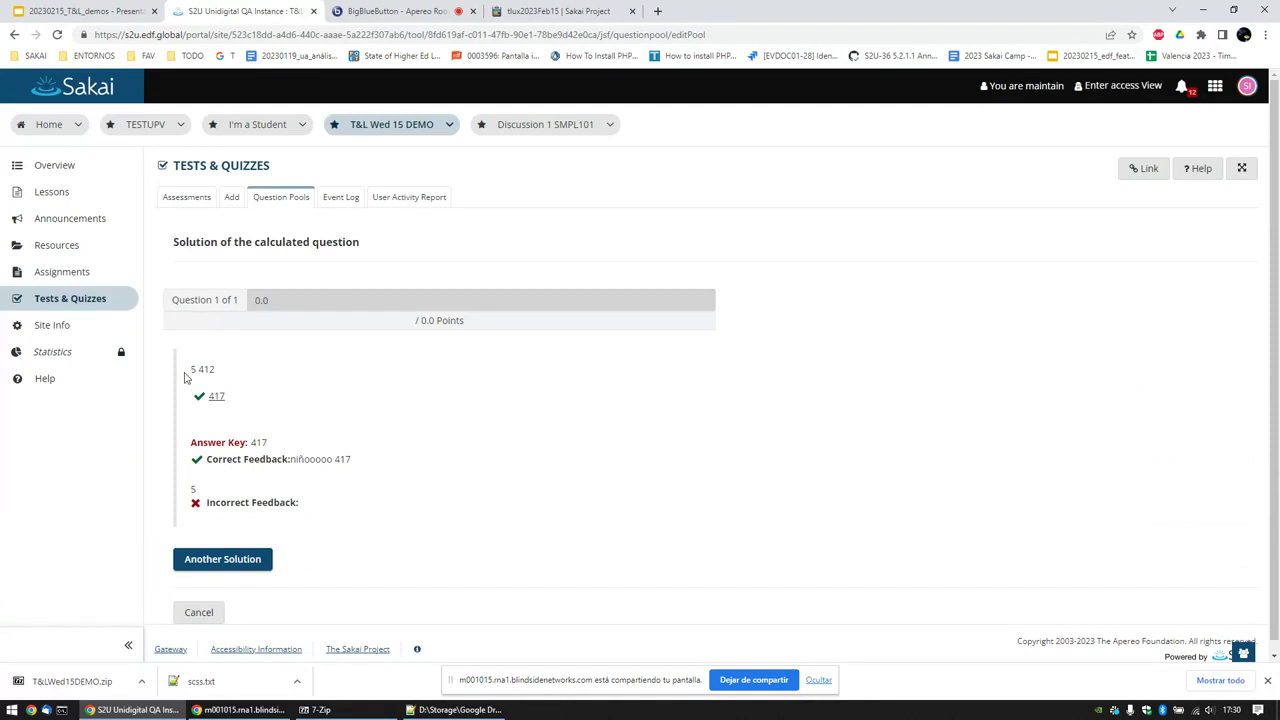
double_click(211, 369)
click(230, 376)
click(218, 566)
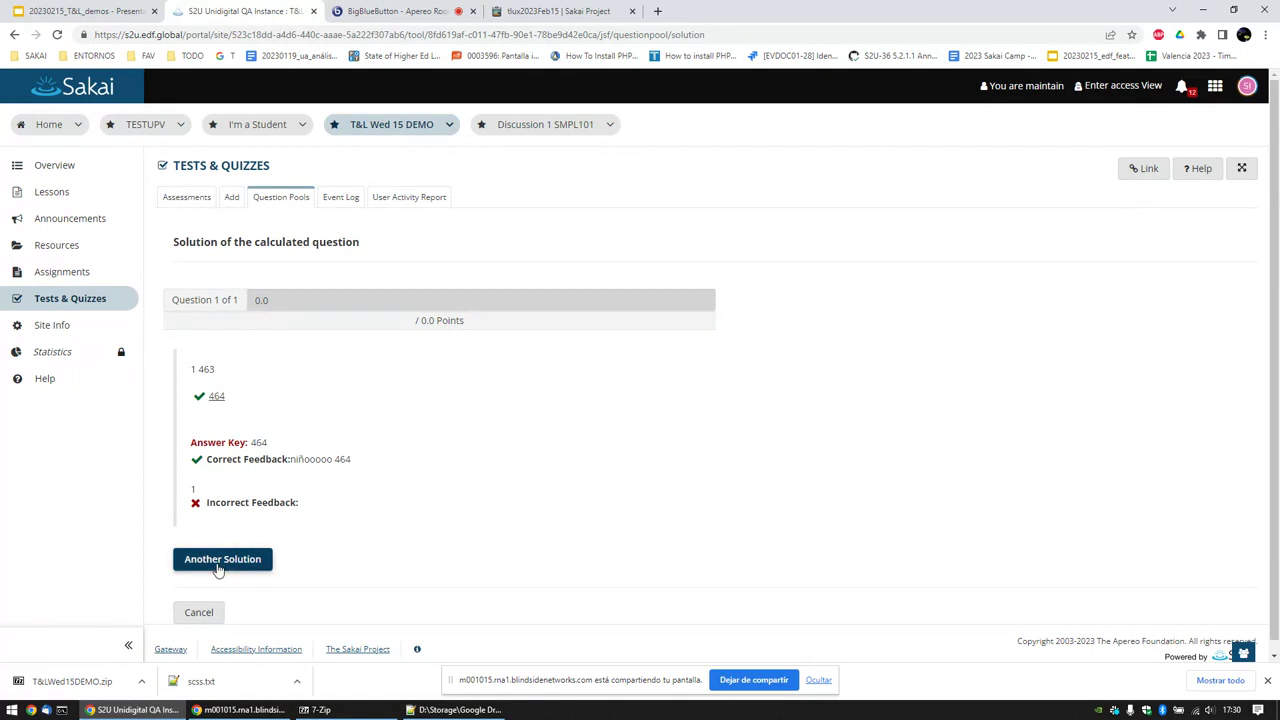
click(220, 567)
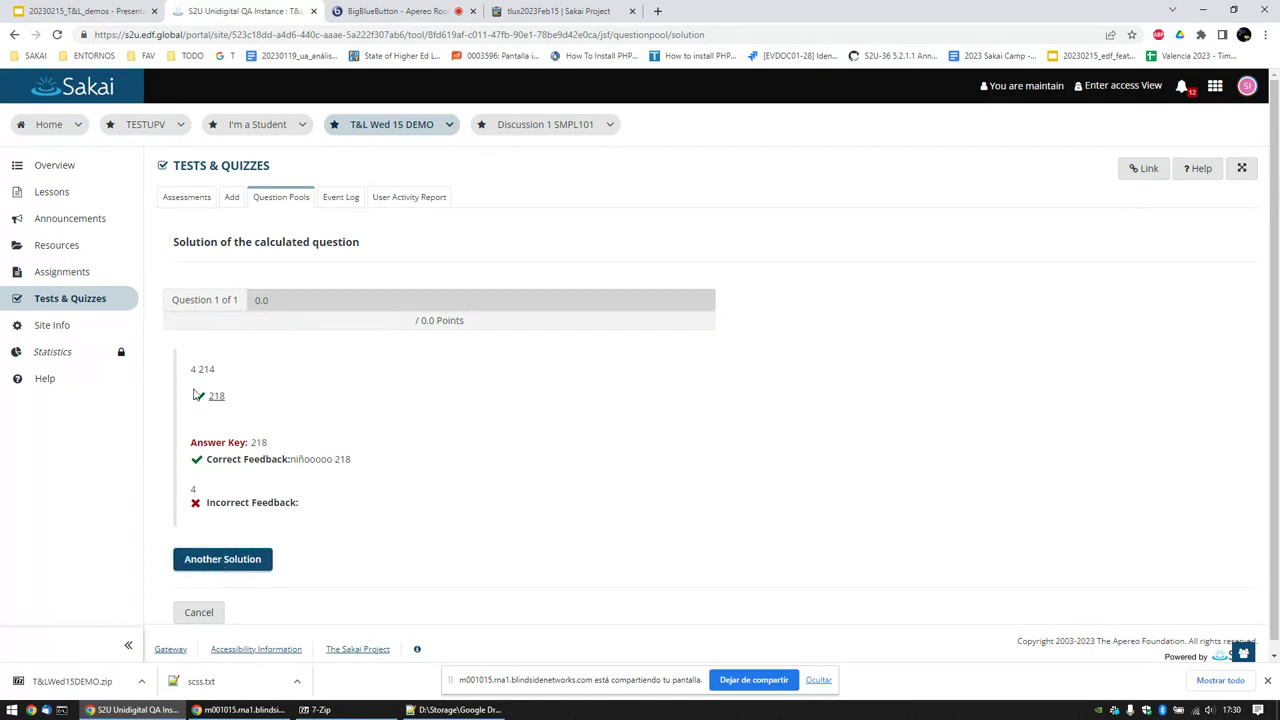
Step: Check the answer 218 in the key and feedback, then regenerate until values 4 and 51 give 55
triple_click(196, 369)
click(229, 371)
drag(240, 396, 207, 396)
drag(331, 459, 362, 477)
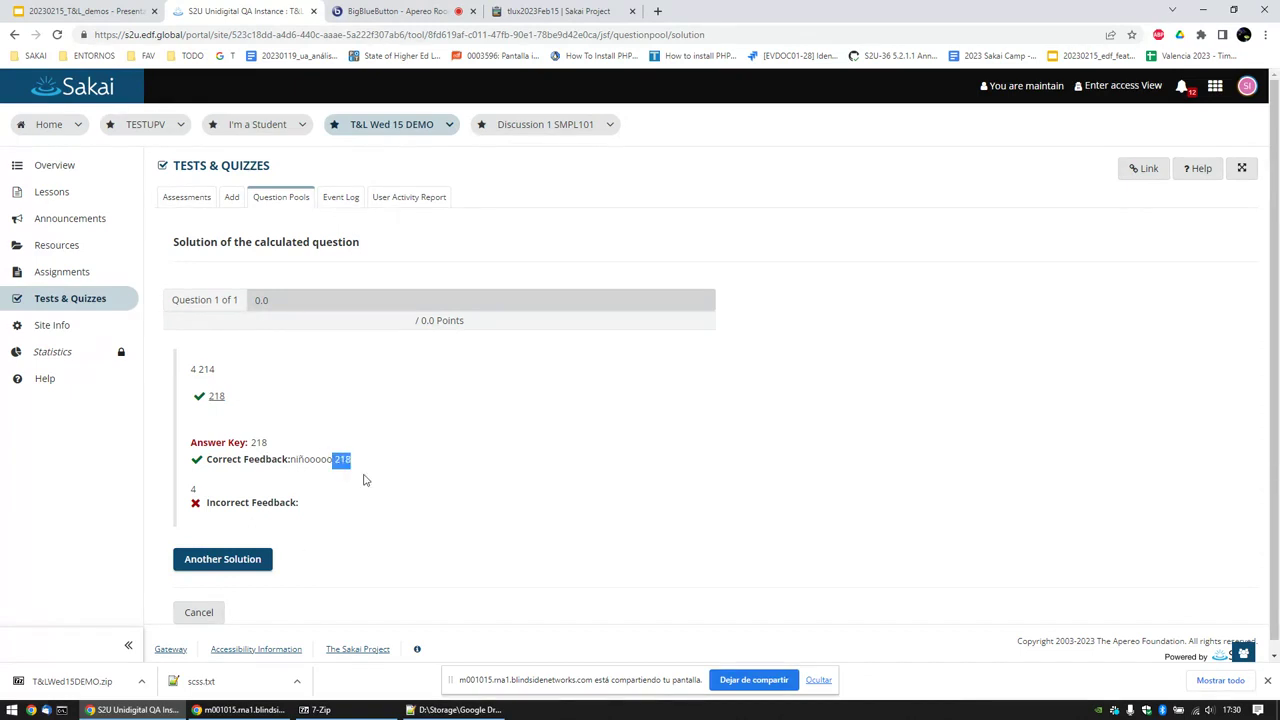
click(248, 561)
click(248, 561)
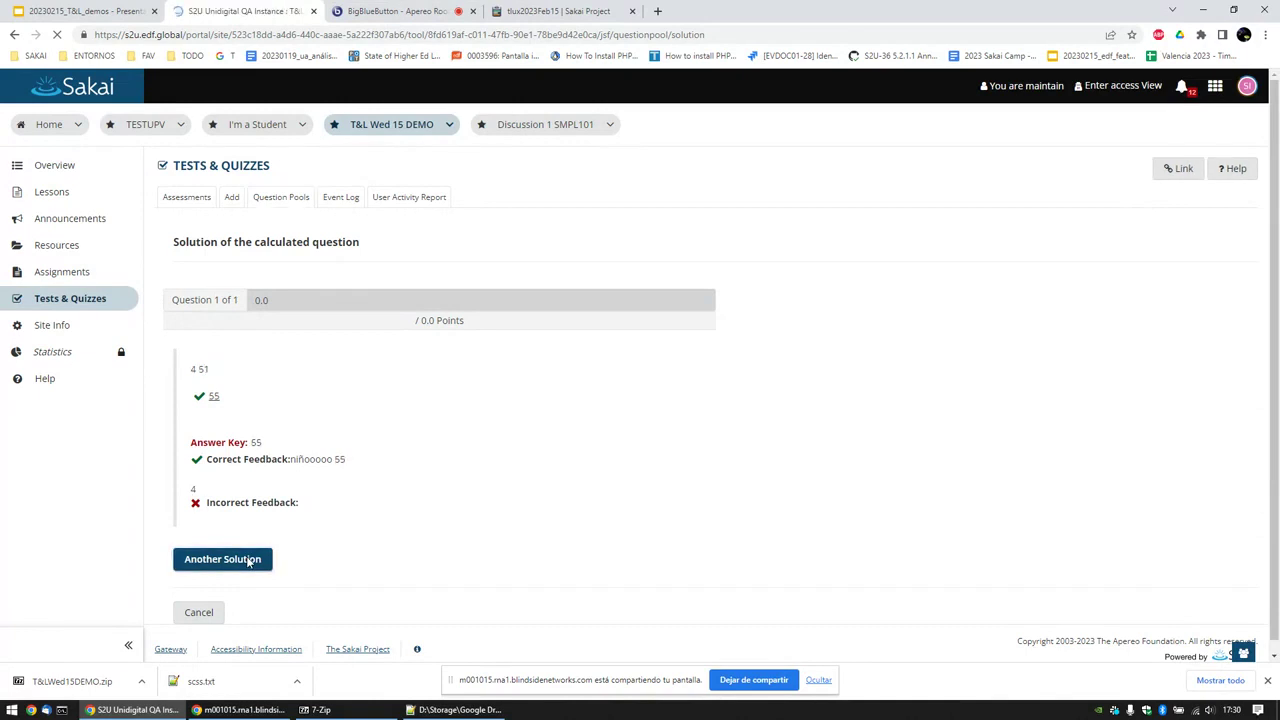
click(249, 563)
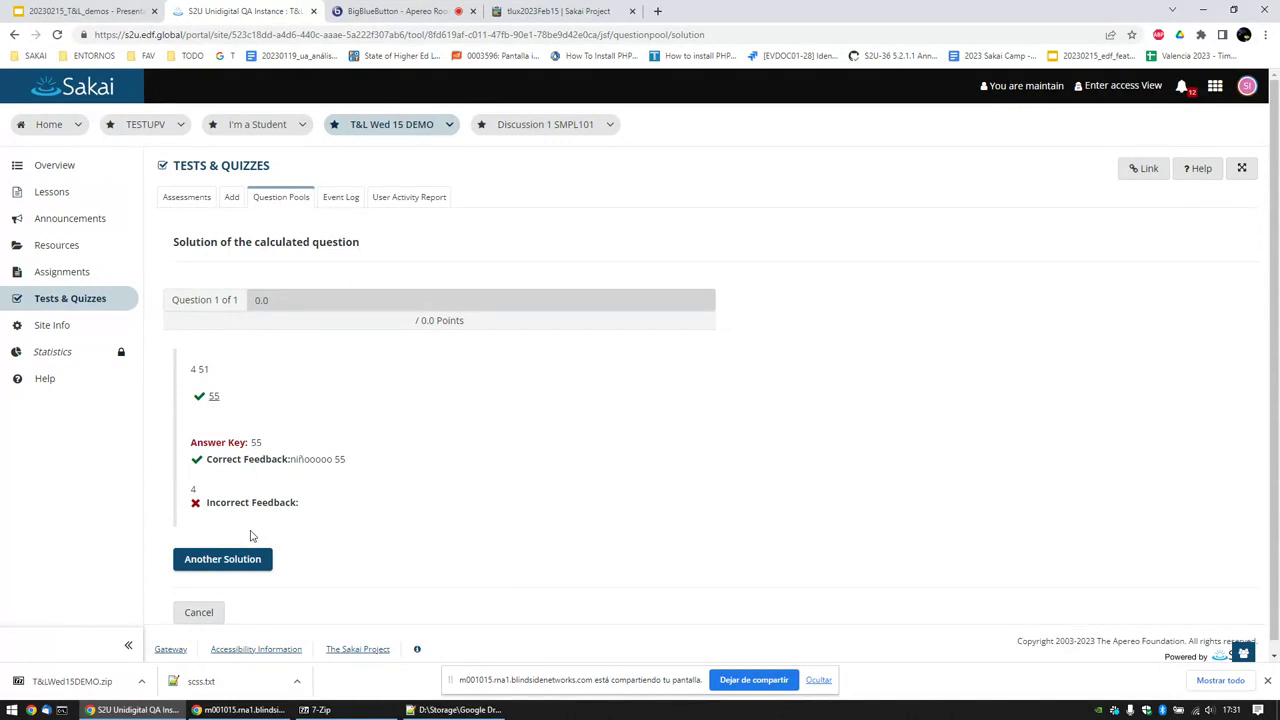
click(82, 11)
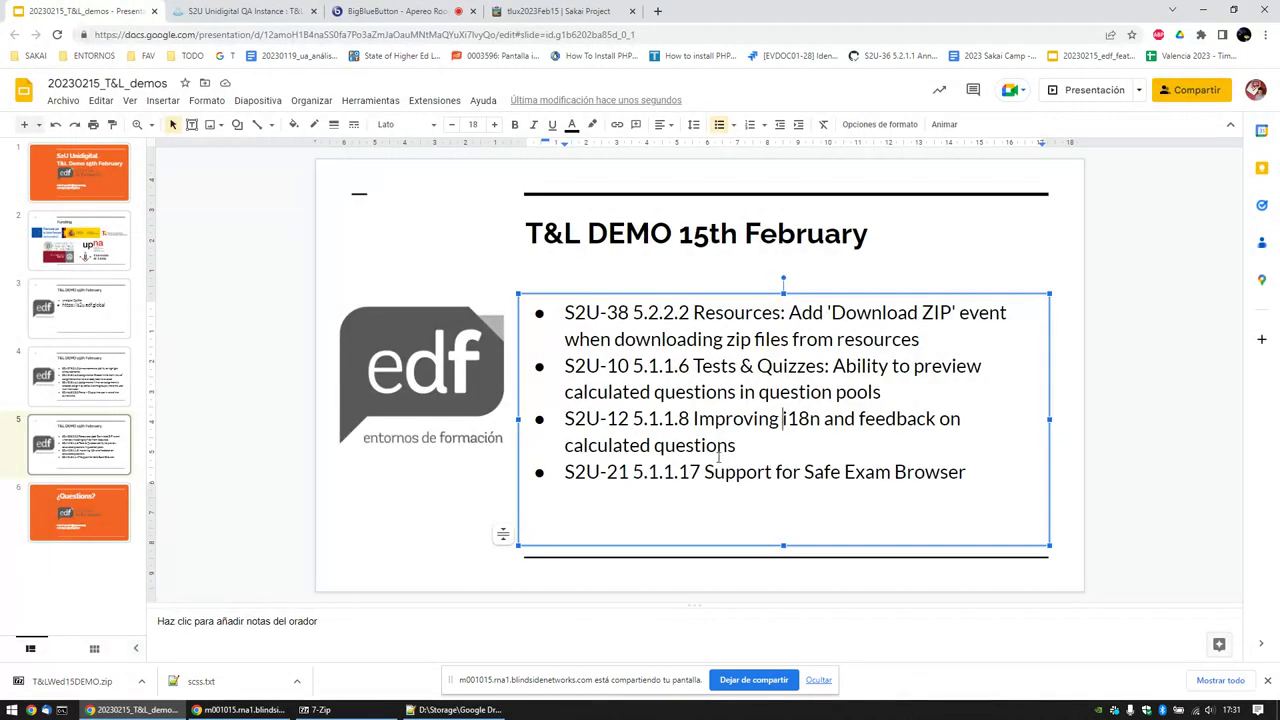
triple_click(668, 416)
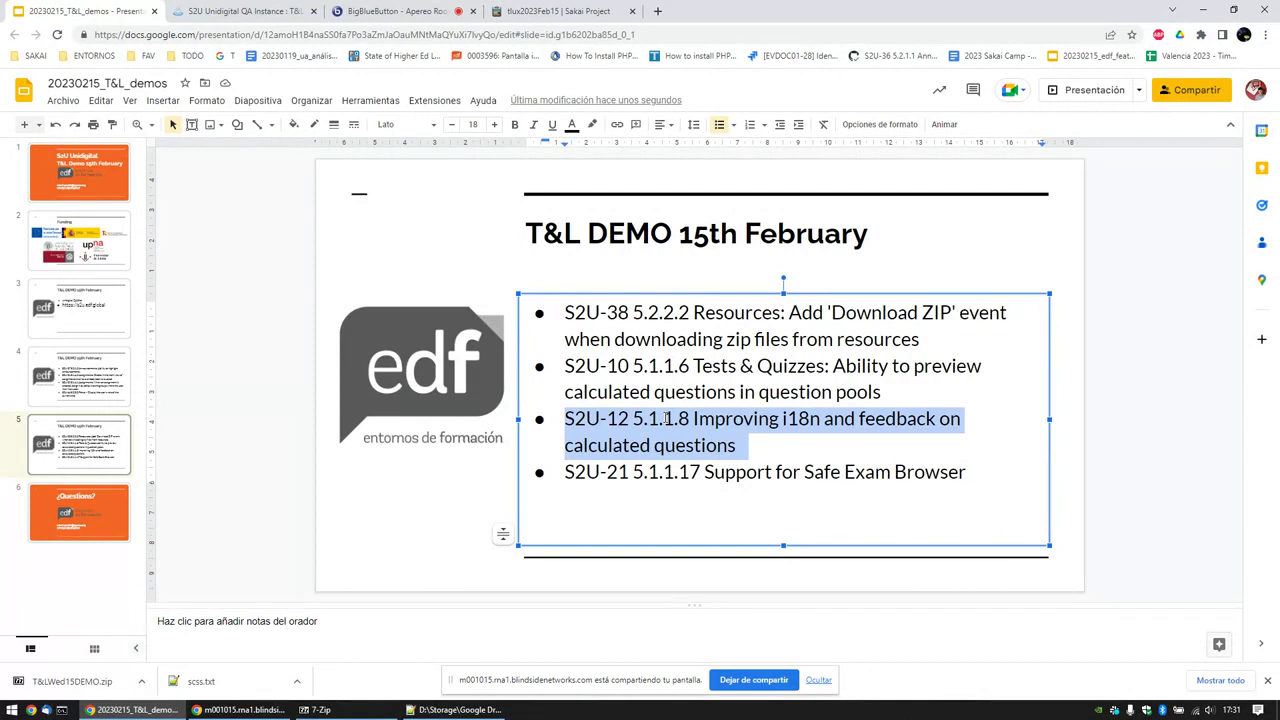
triple_click(667, 376)
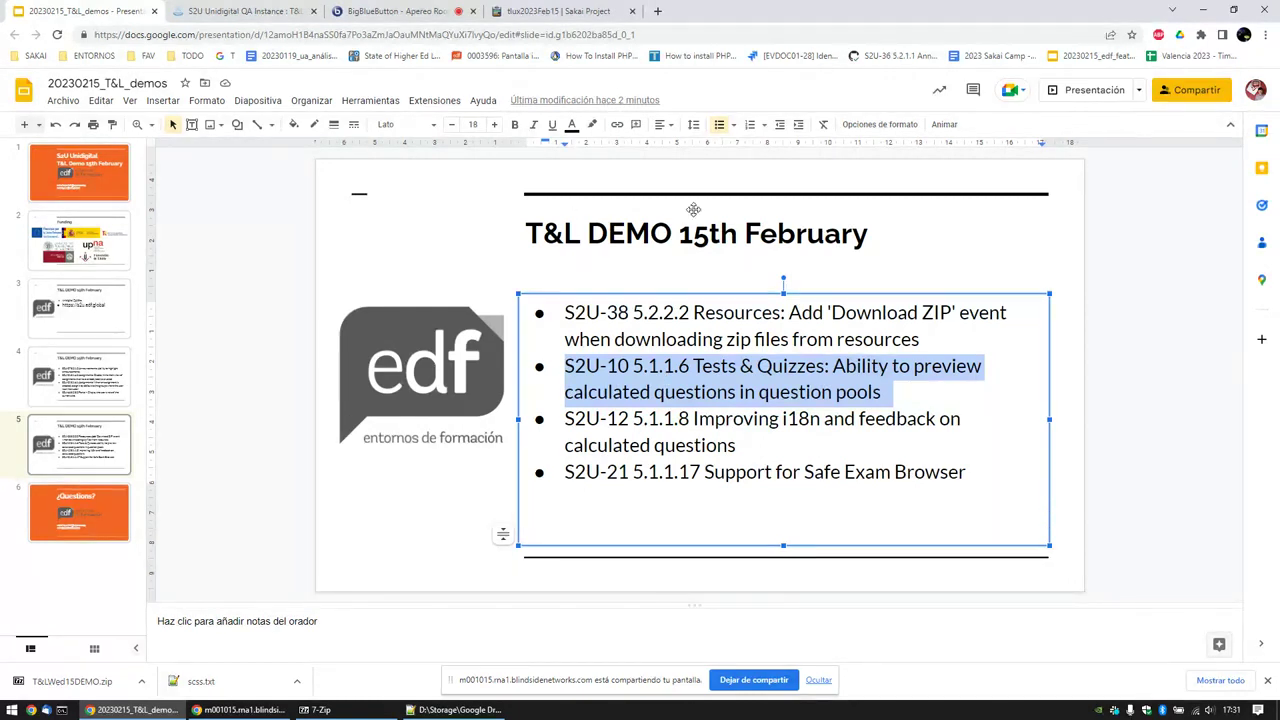
click(247, 8)
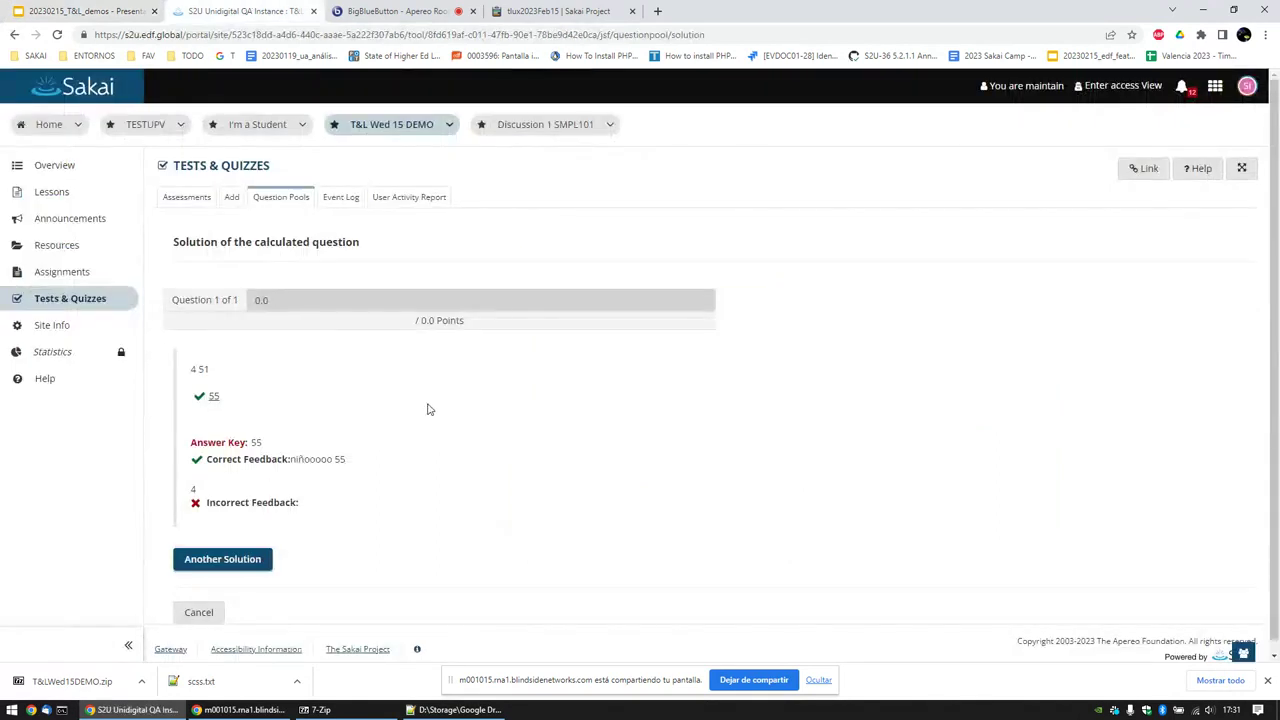
Step: Go back to the Tests & Quizzes assessment list, clear the downloads bar, and switch to BigBlueButton
click(222, 168)
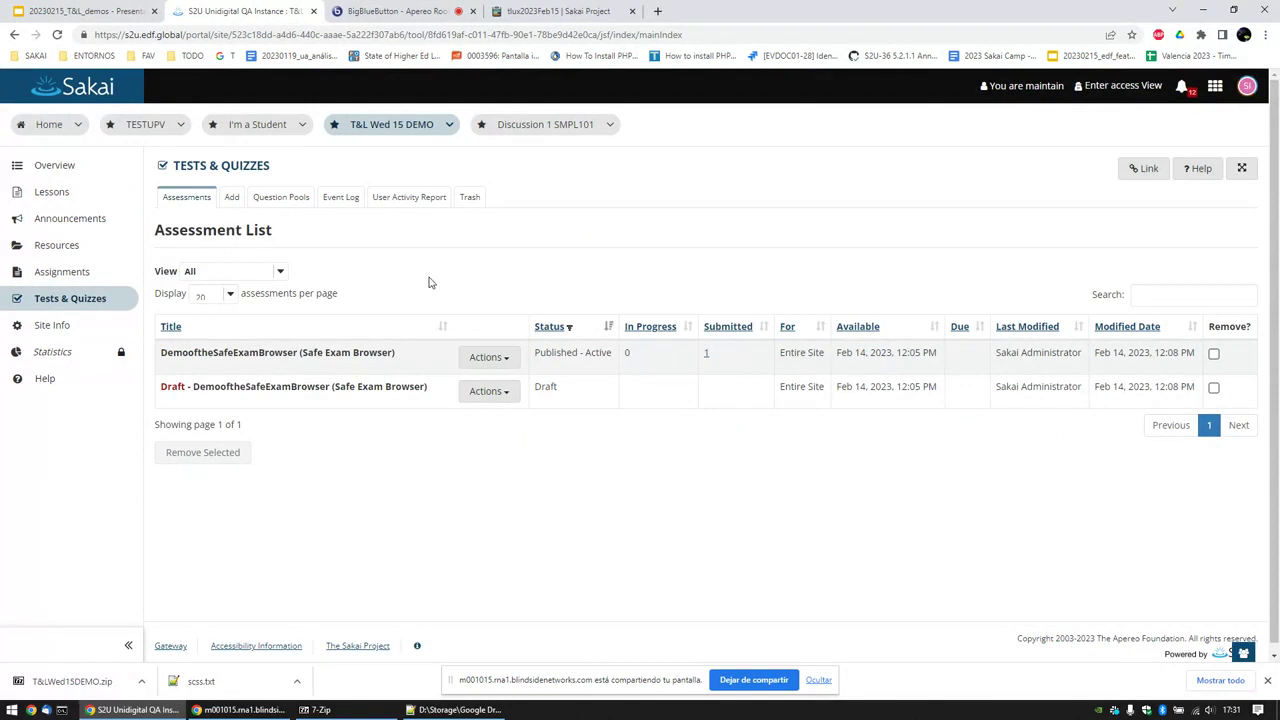
scroll(429, 281, down, 1)
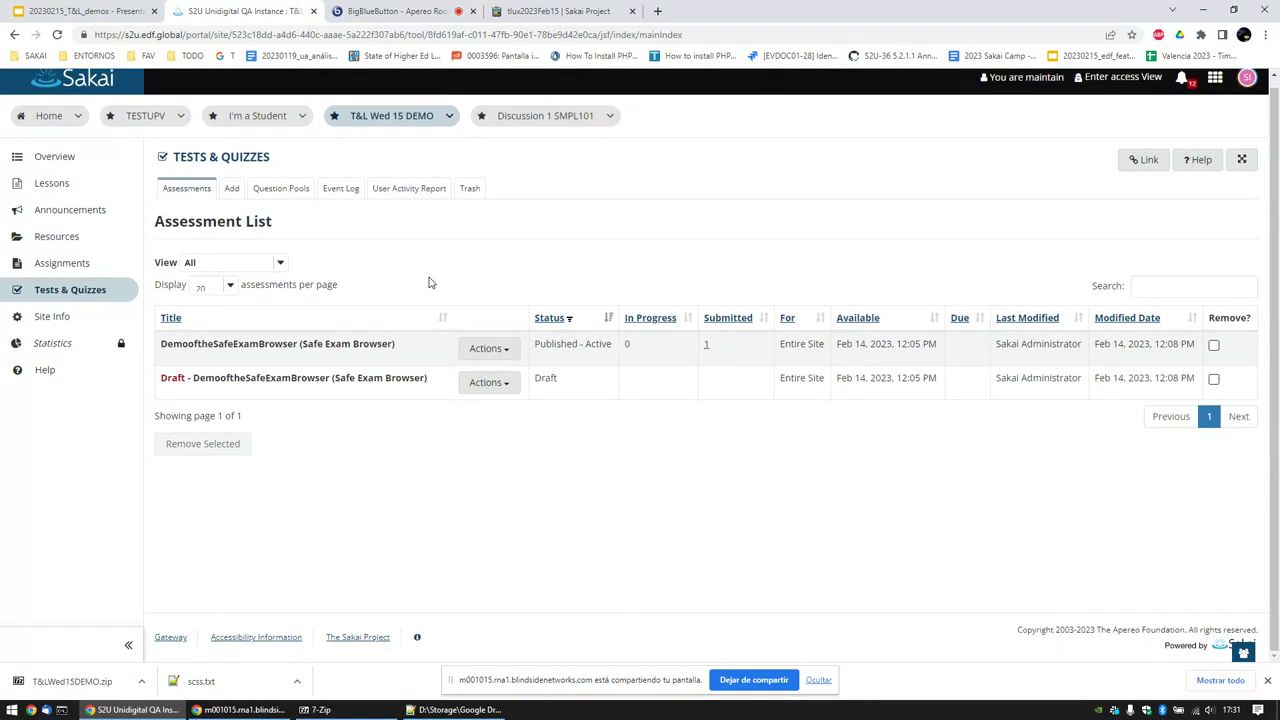
scroll(429, 281, up, 1)
scroll(429, 281, down, 1)
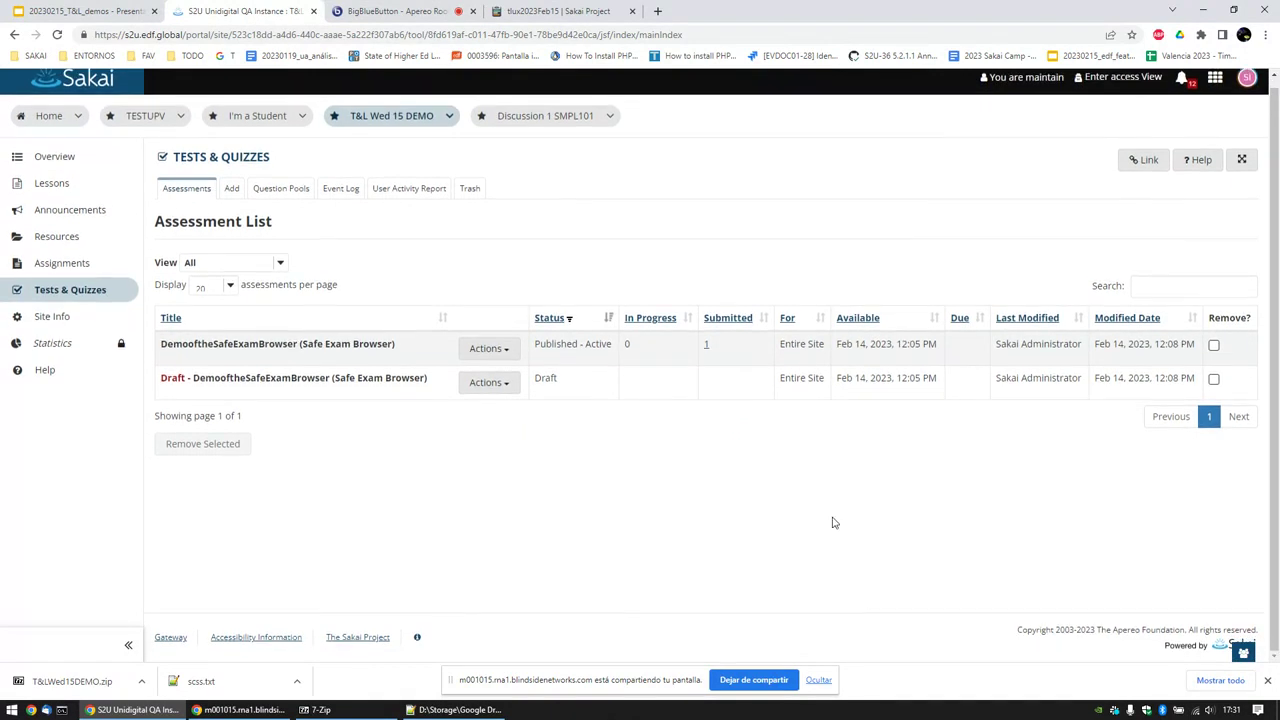
click(1267, 681)
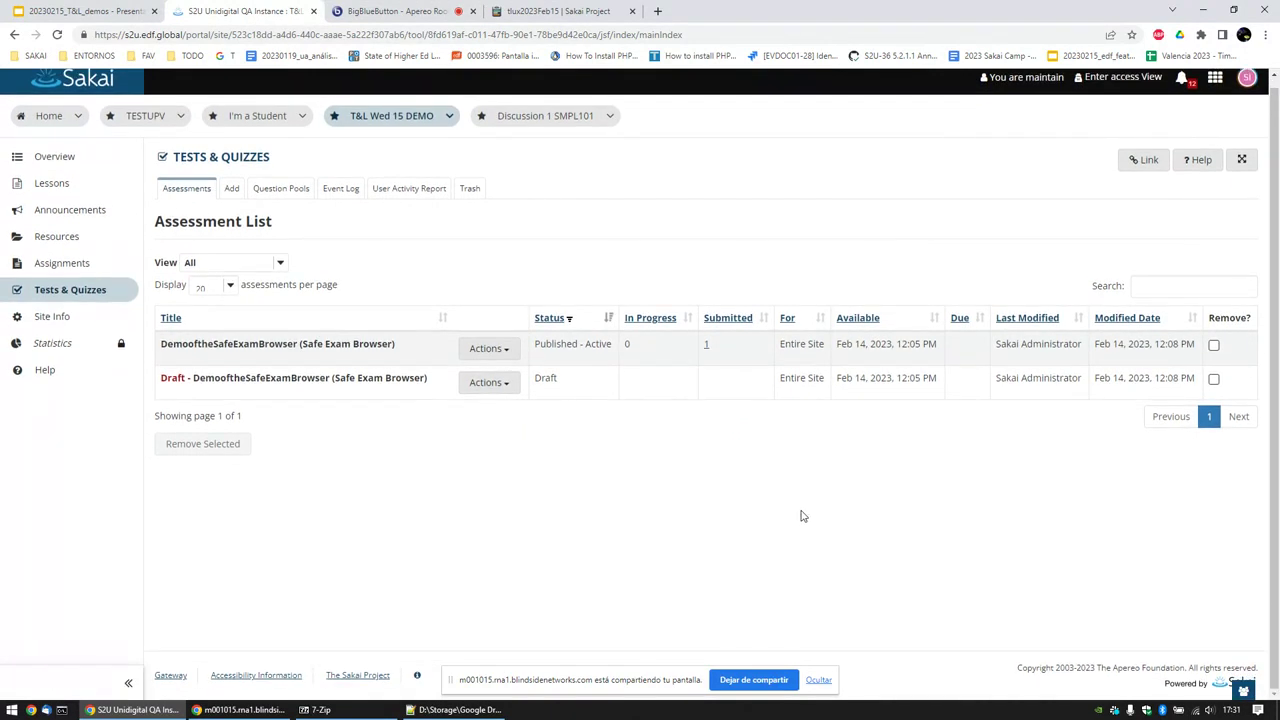
click(386, 12)
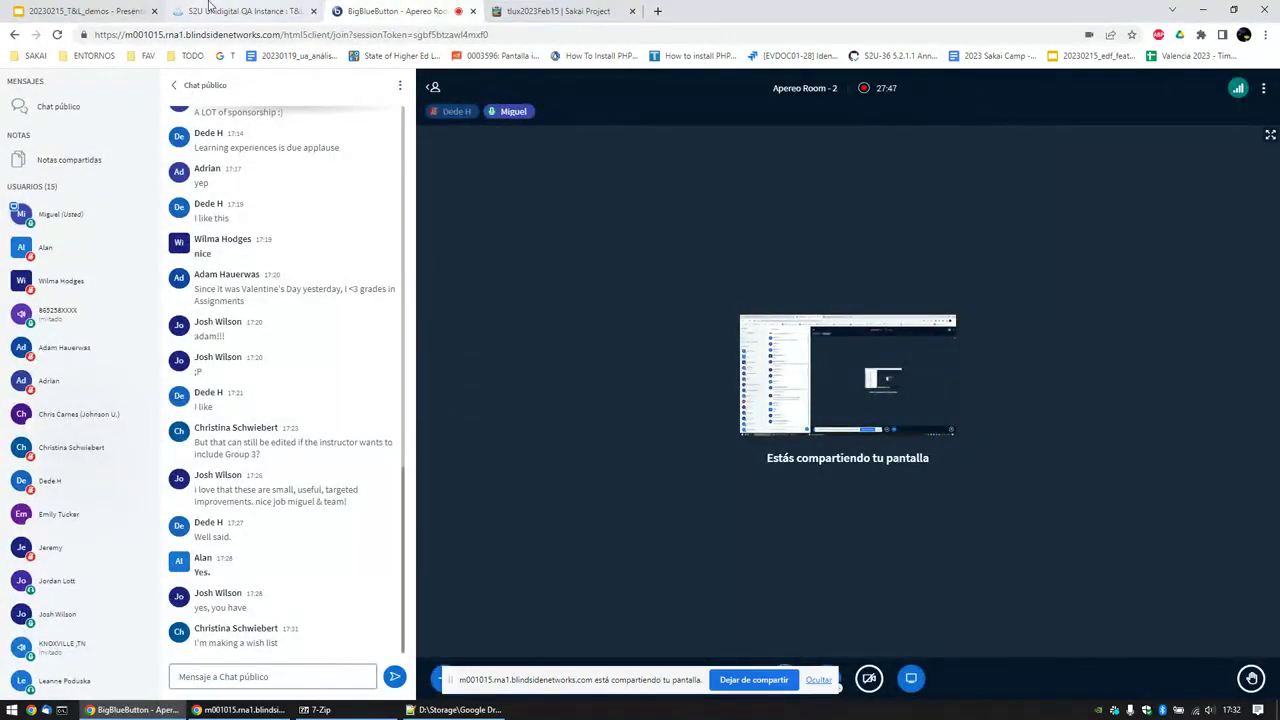
Step: Leave the BigBlueButton public chat for the S2U Sakai tab
click(245, 10)
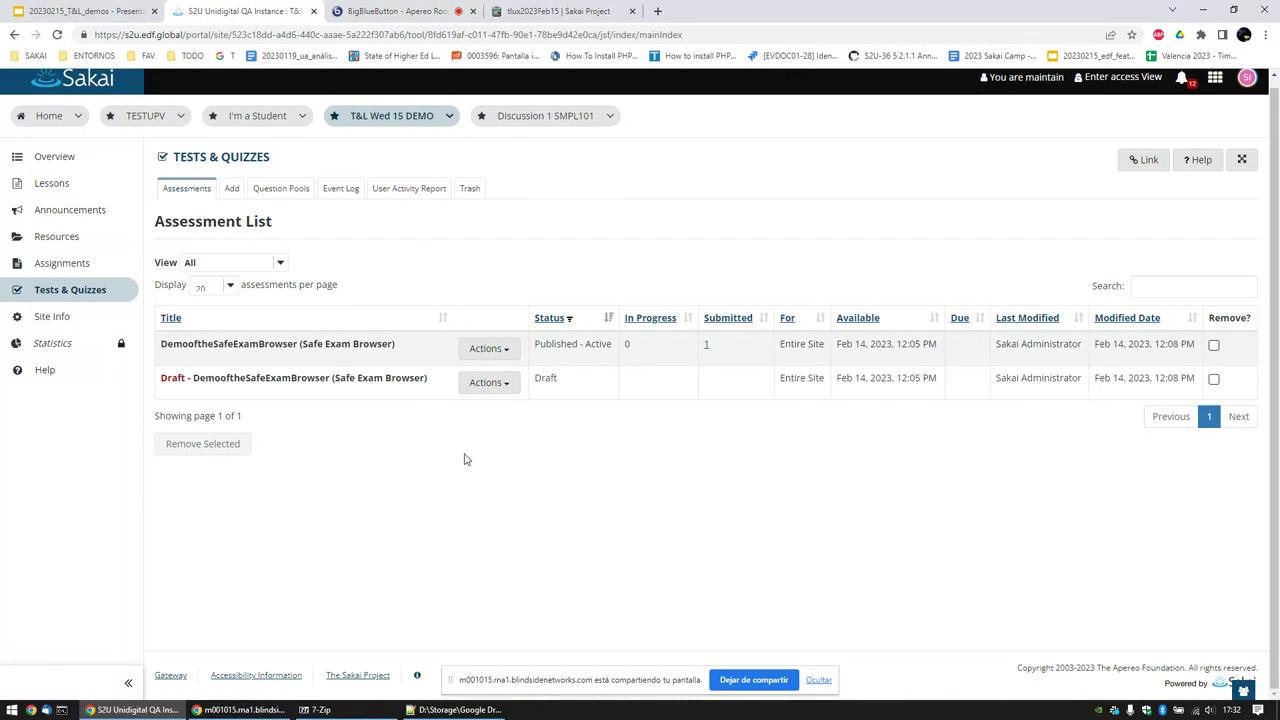
Step: Google 'safe exam browser' in a new tab and open the 'Safe Exam Browser - News' result
click(657, 11)
click(659, 35)
text(sa)
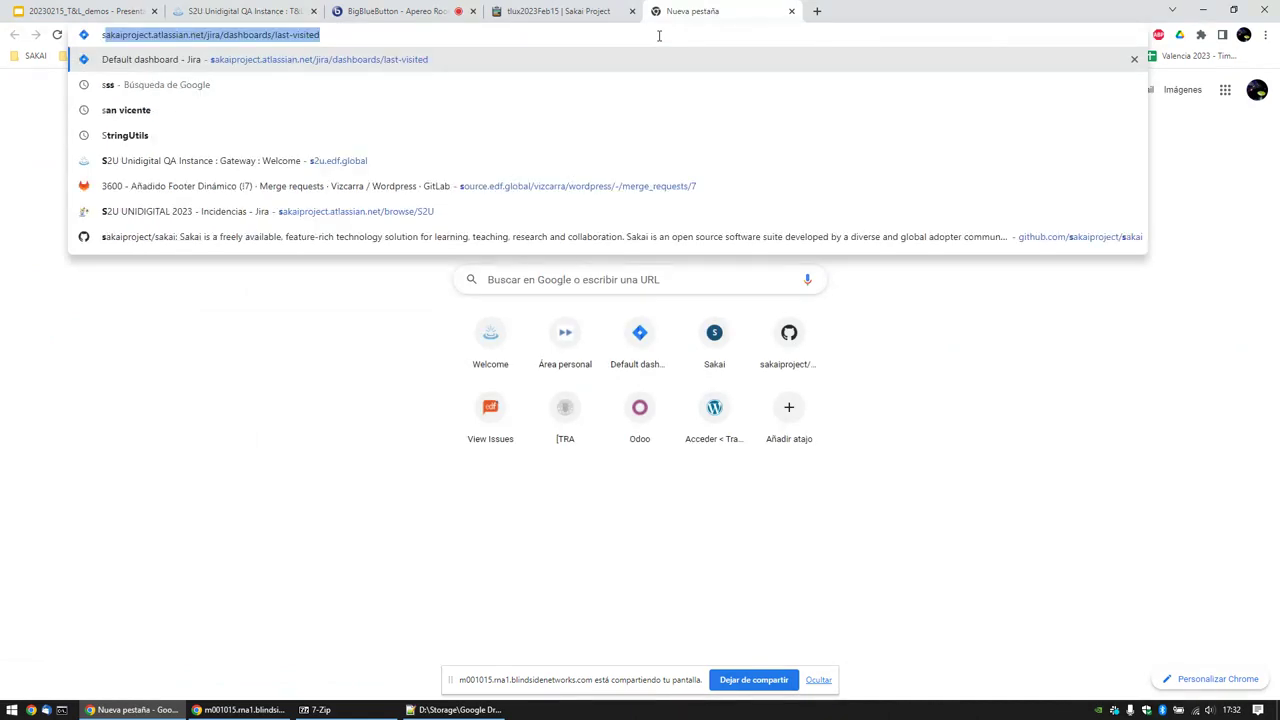
text(fe )
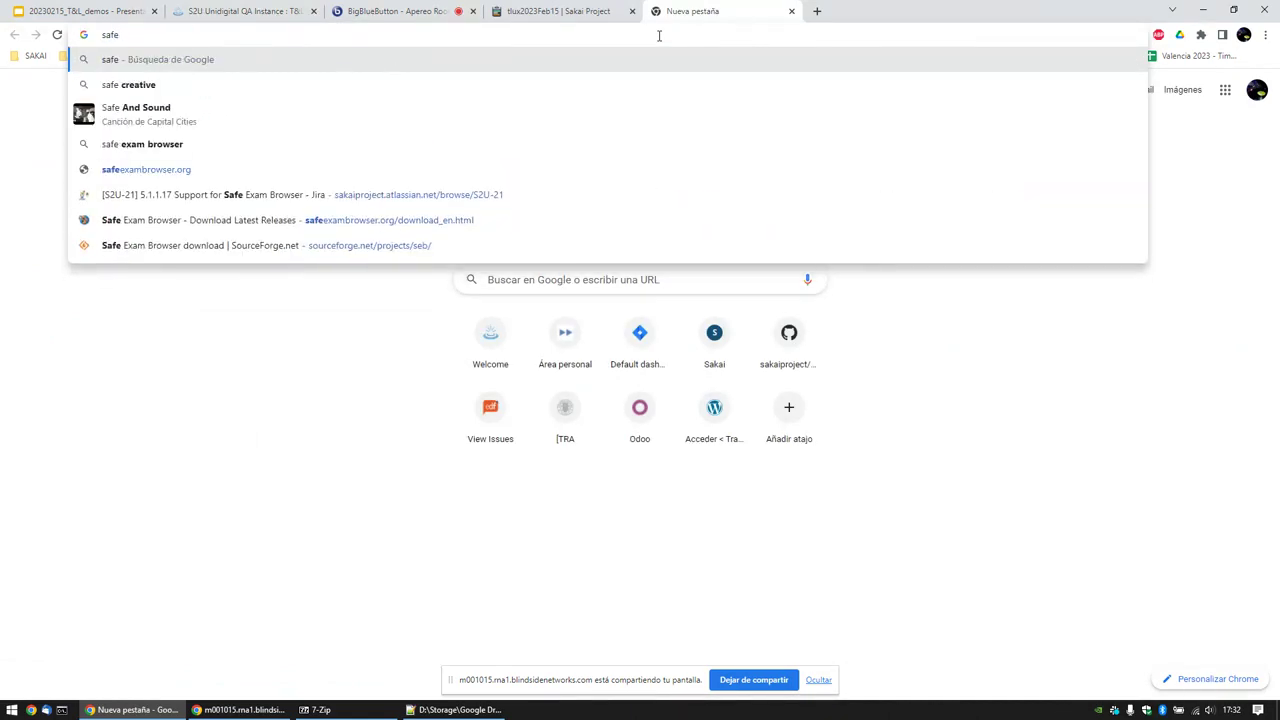
text(exam brow)
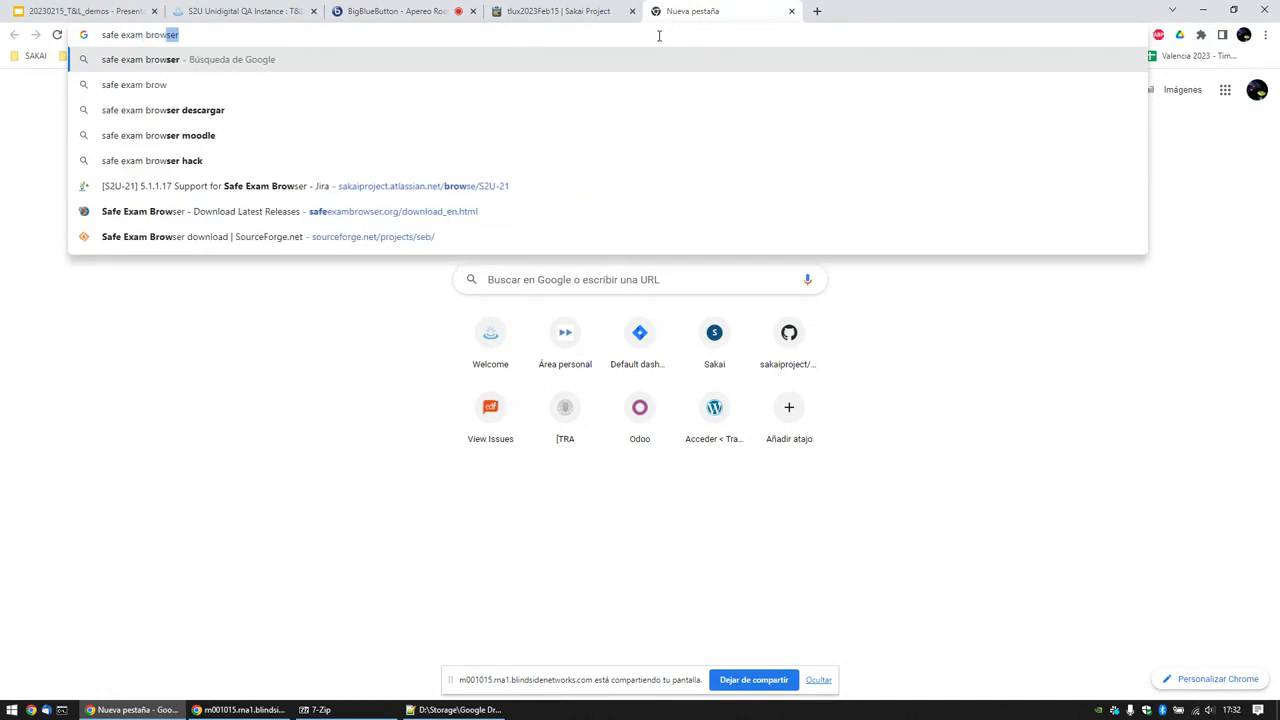
key(Return)
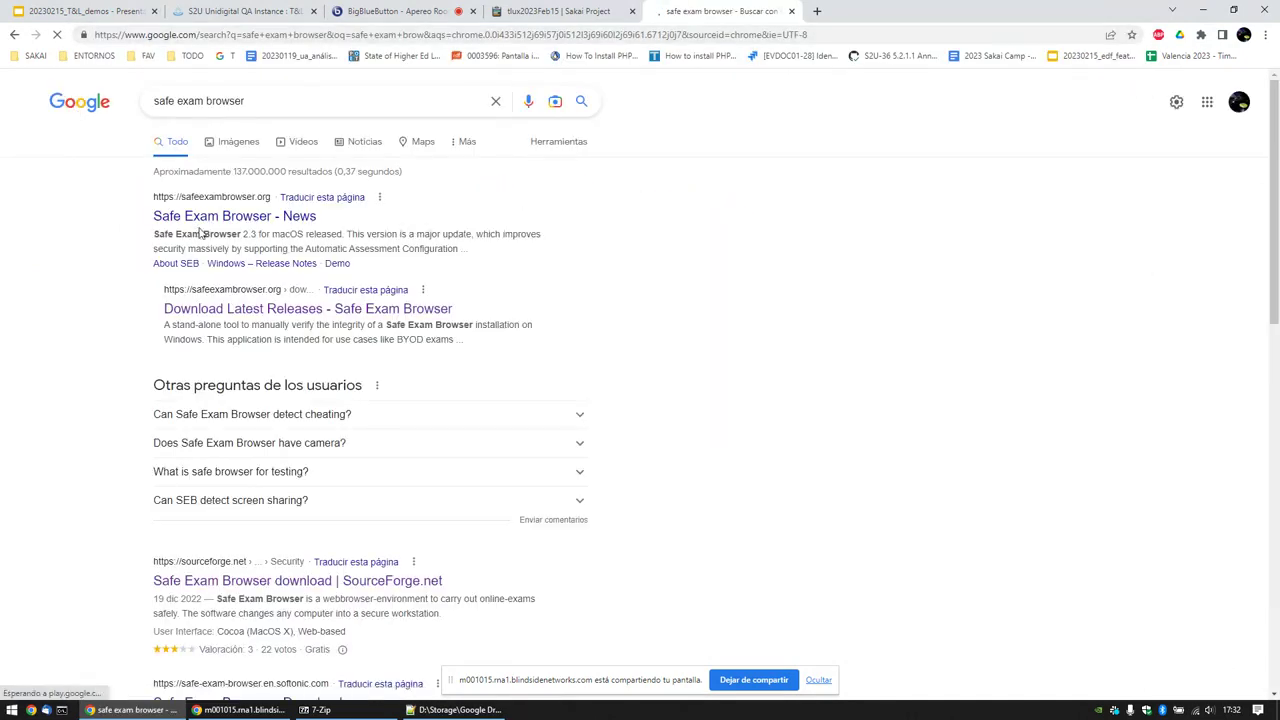
click(202, 217)
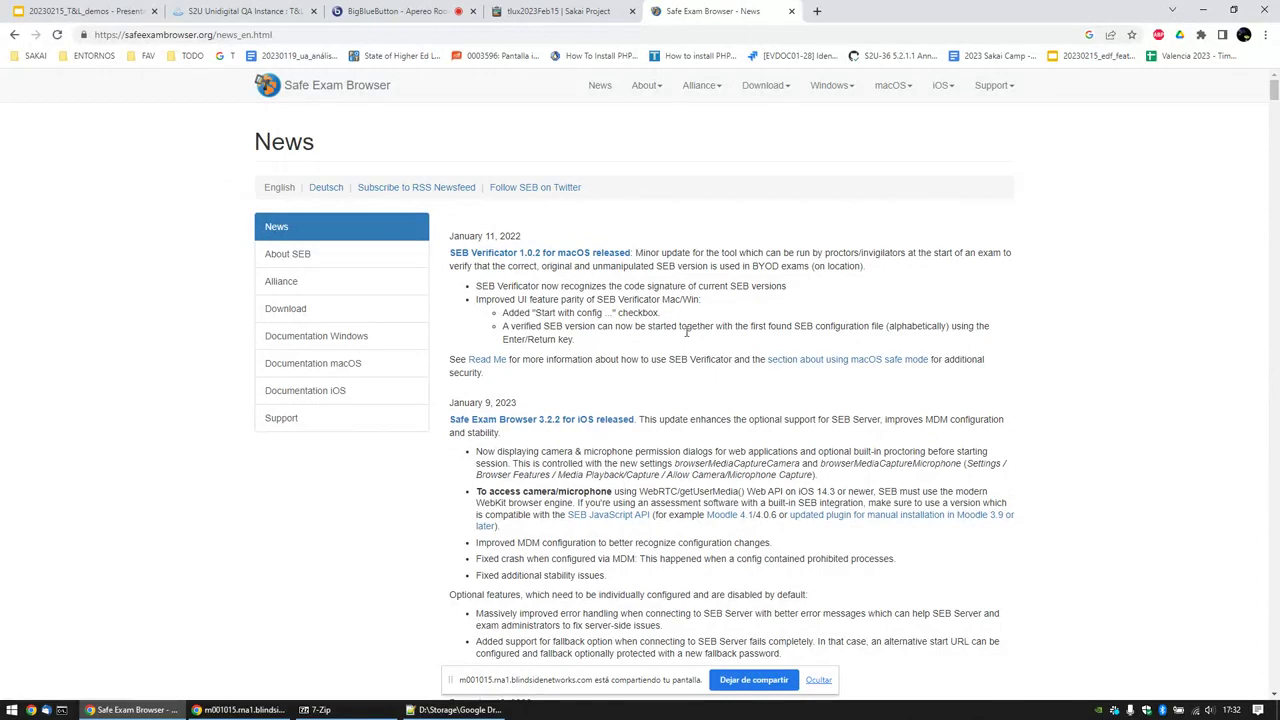
Step: Skim the SEB release news page, then switch back to the S2U Sakai tab
scroll(686, 337, down, 4)
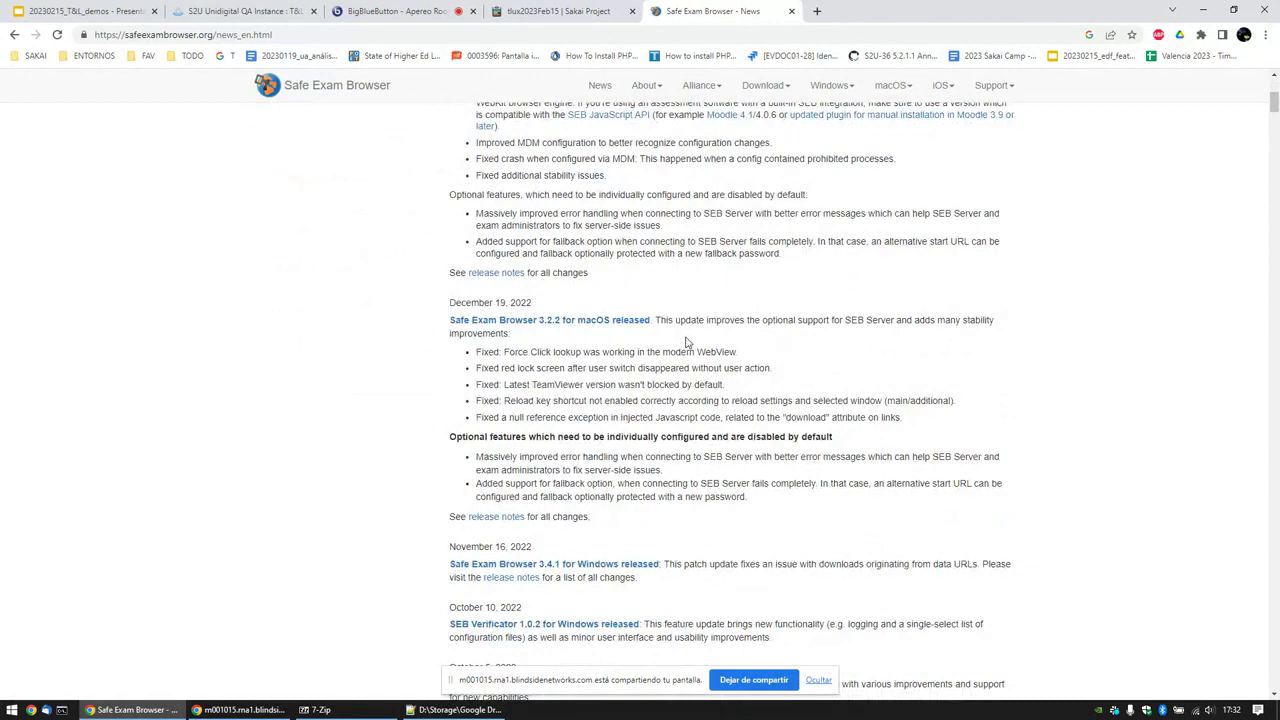
scroll(686, 342, up, 4)
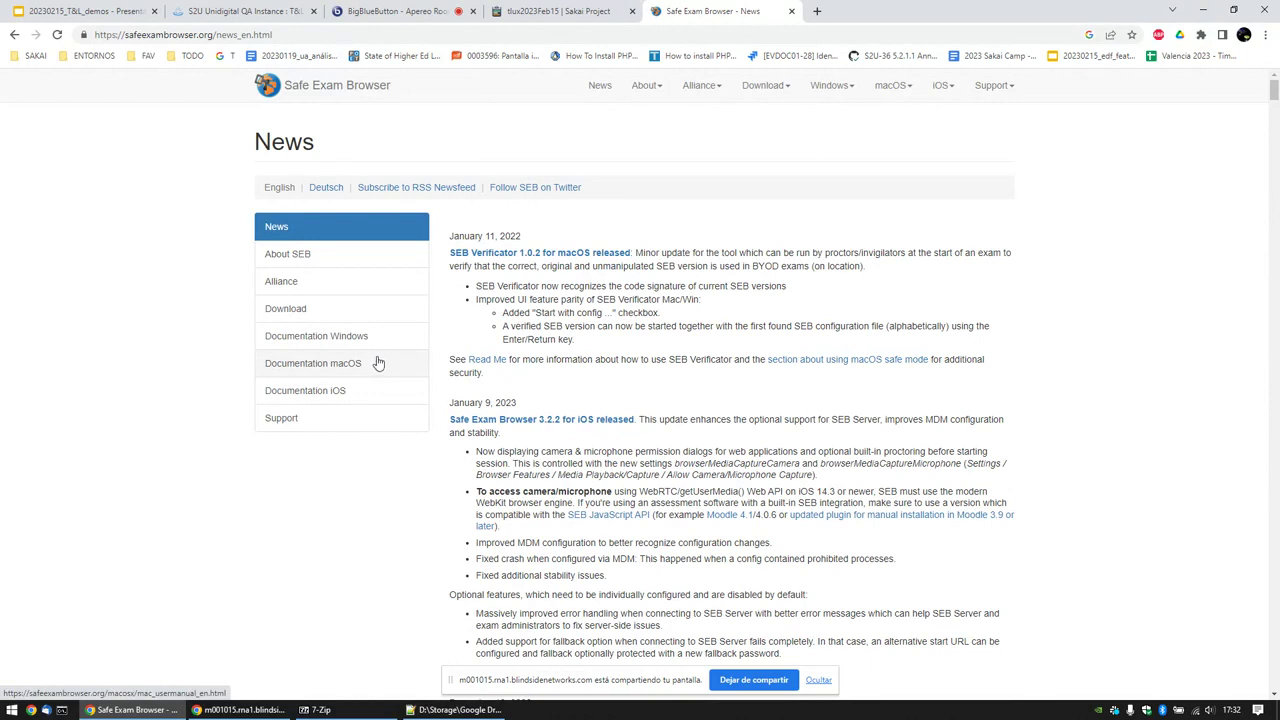
click(269, 12)
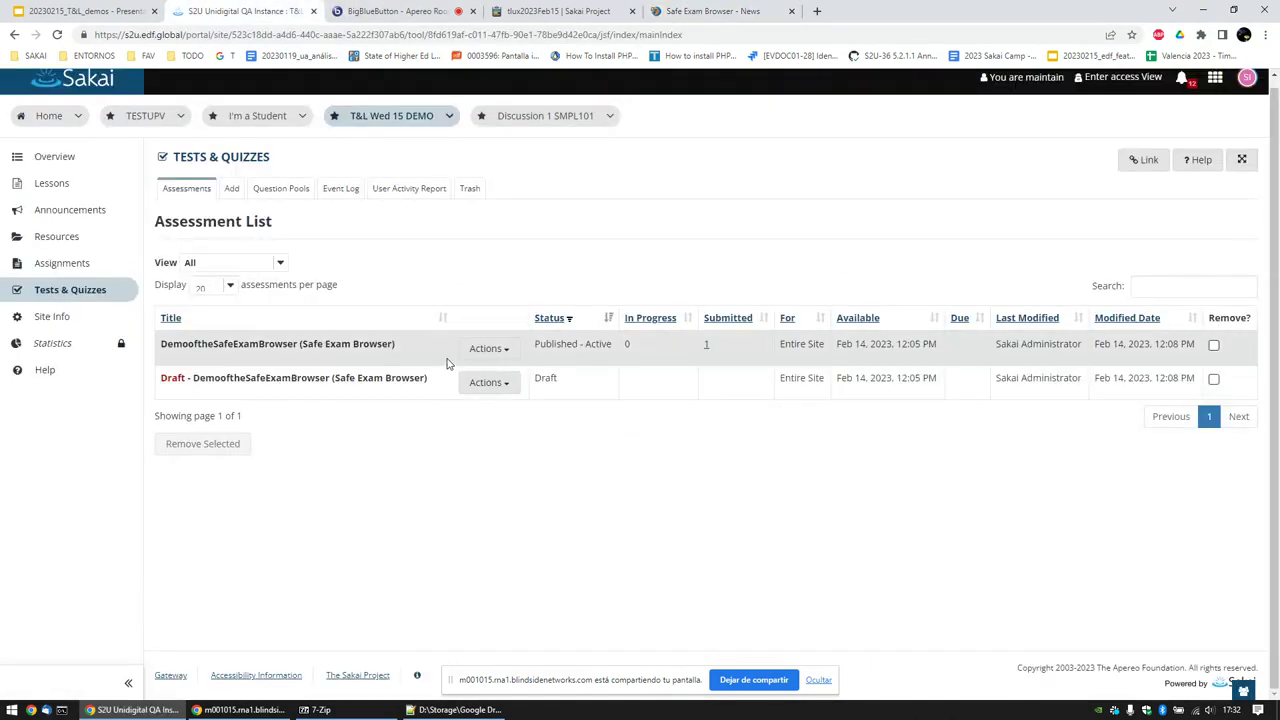
Step: Create a new assessment titled 'New Safe Exam'
click(233, 190)
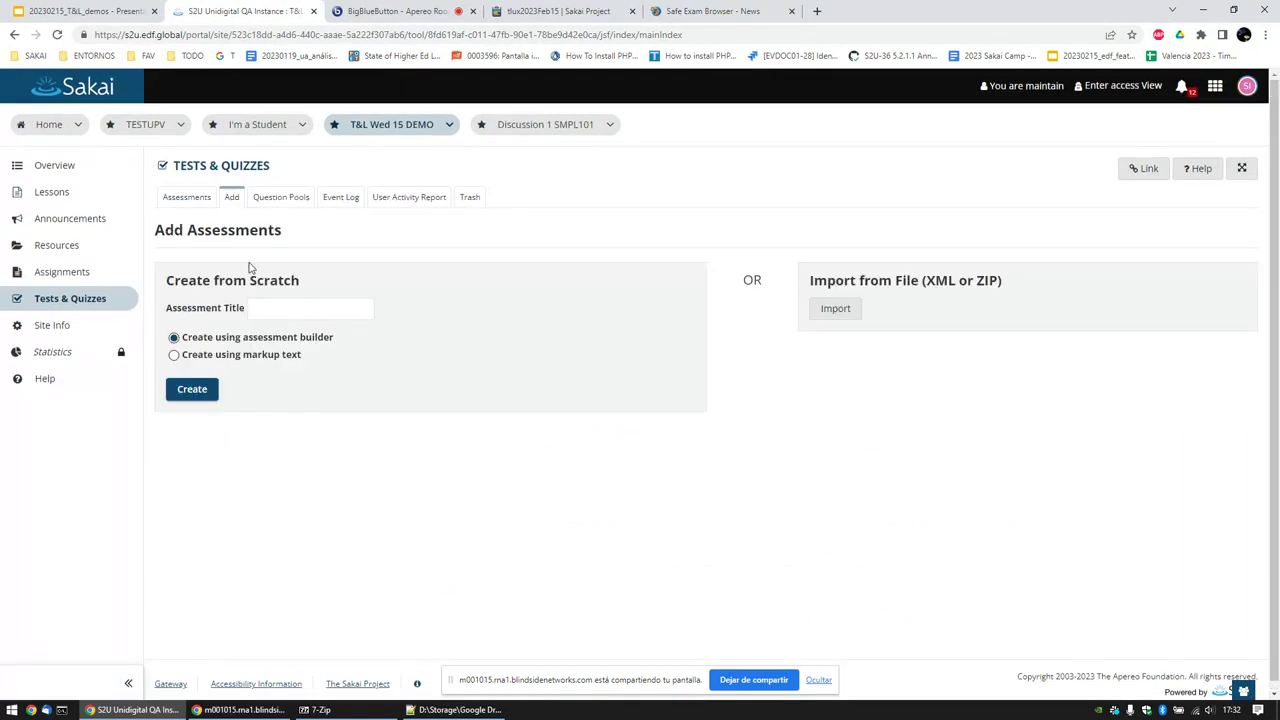
click(291, 309)
text(New Safe Exam)
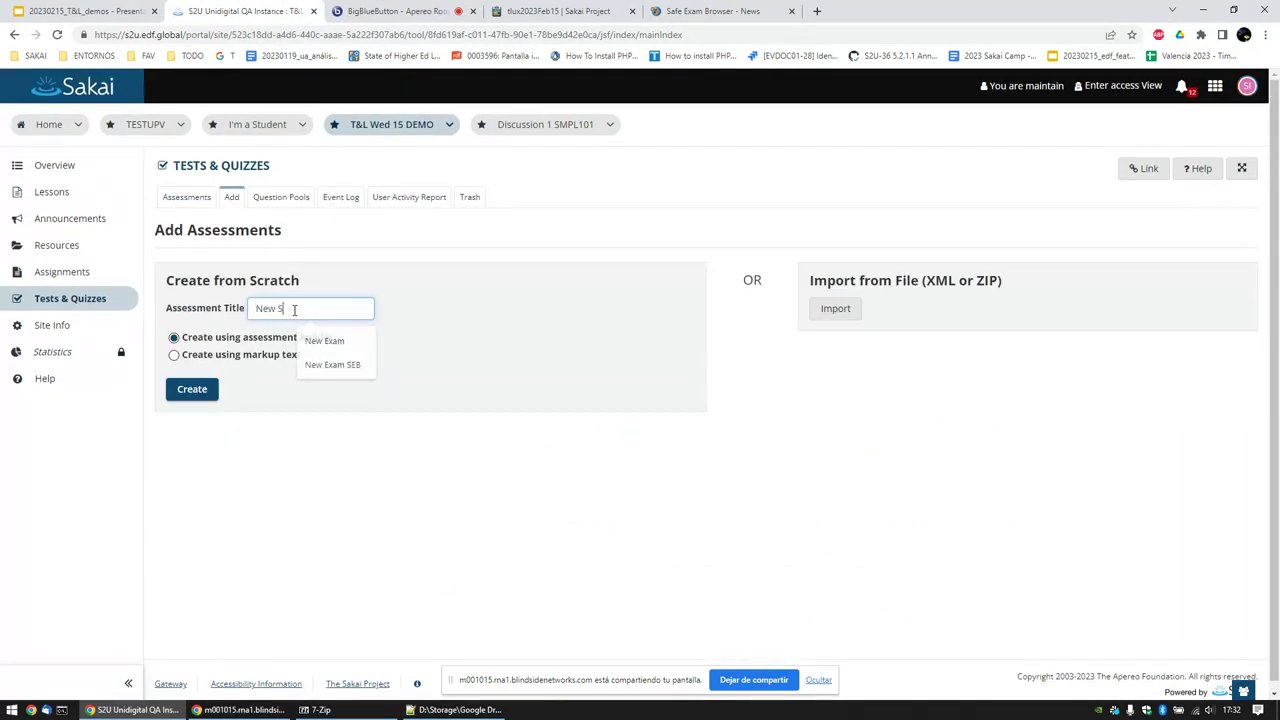
key(ctrl+a)
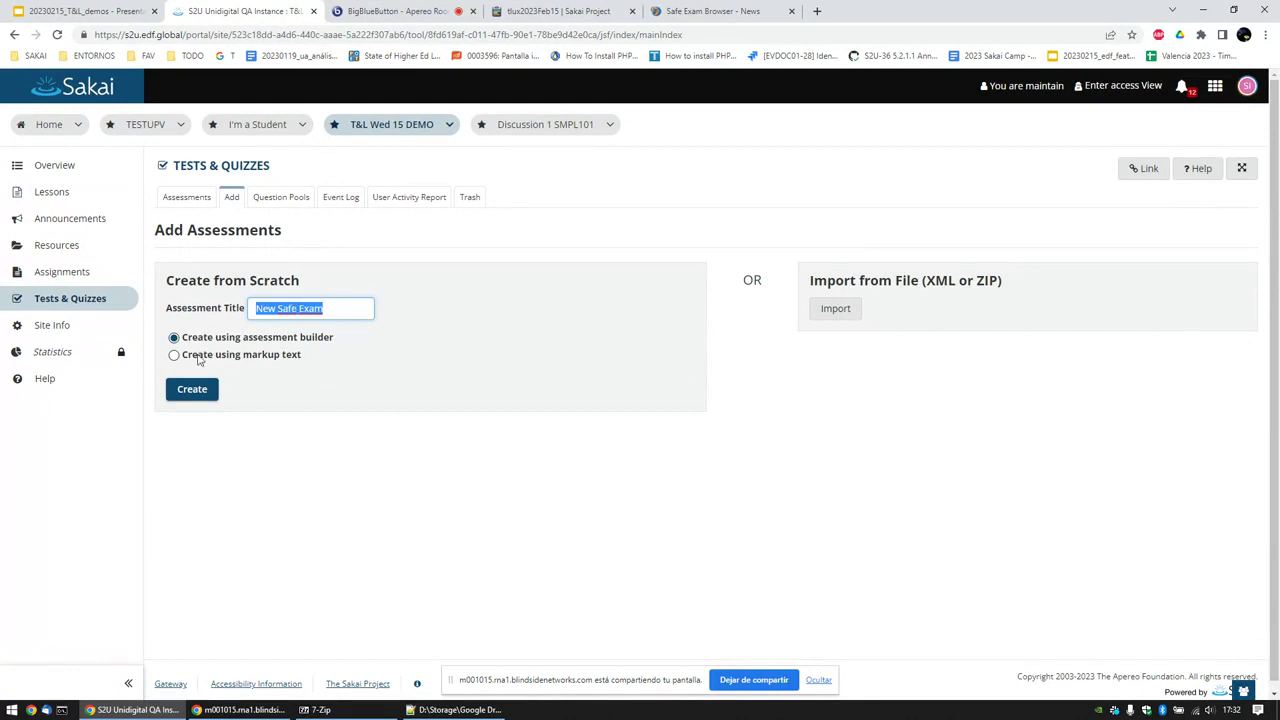
click(186, 389)
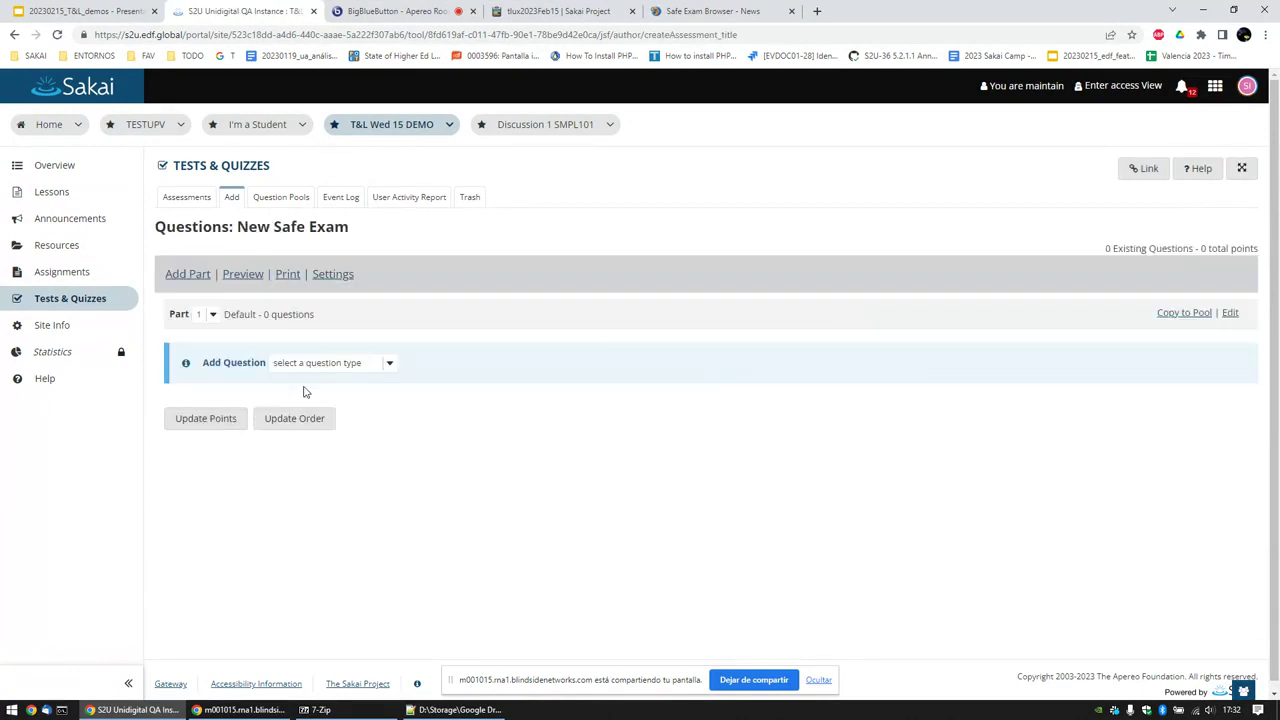
Step: Add and save a 10-point Short Answer/Essay question reading 'ABCDE?'
click(314, 365)
click(356, 483)
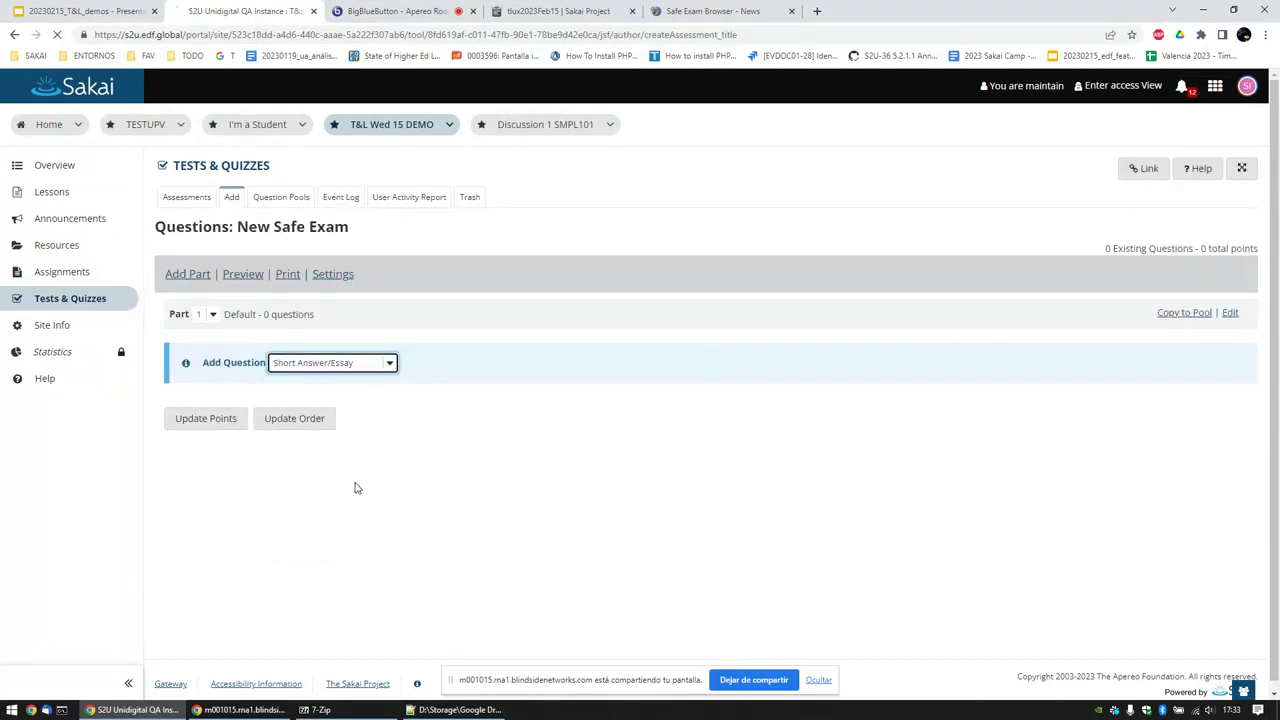
drag(380, 408, 317, 408)
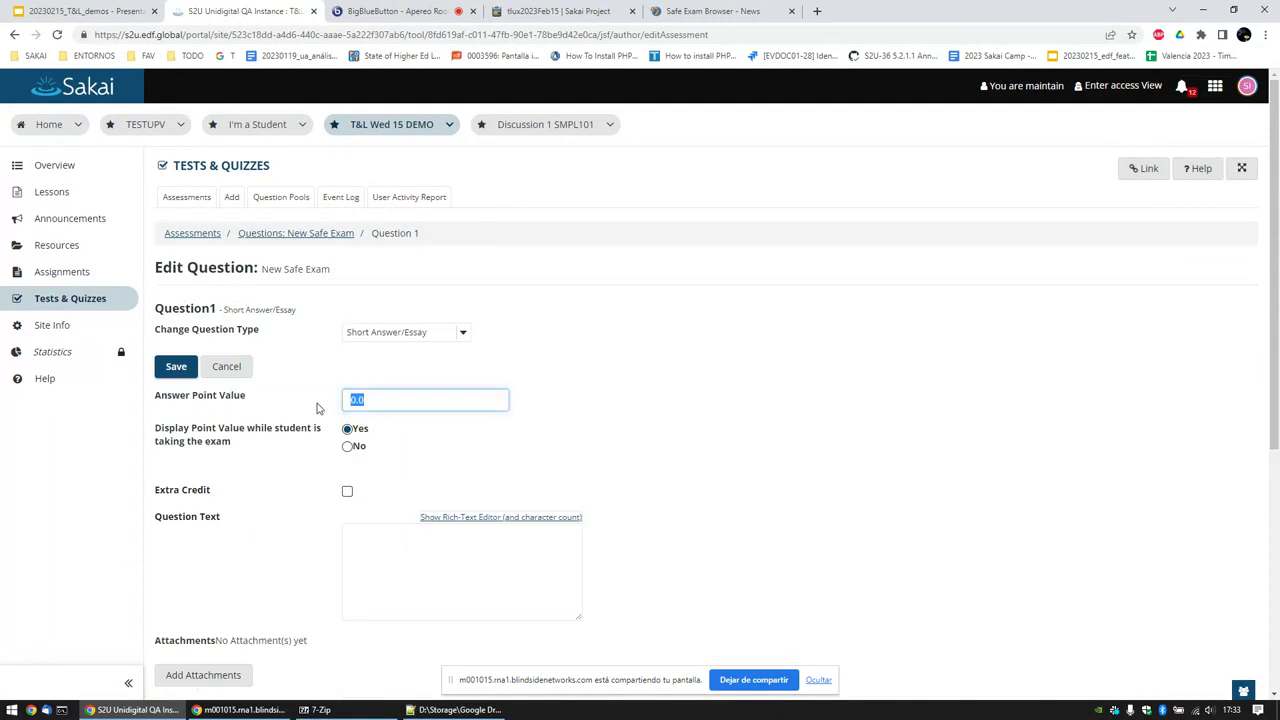
text(10)
click(388, 547)
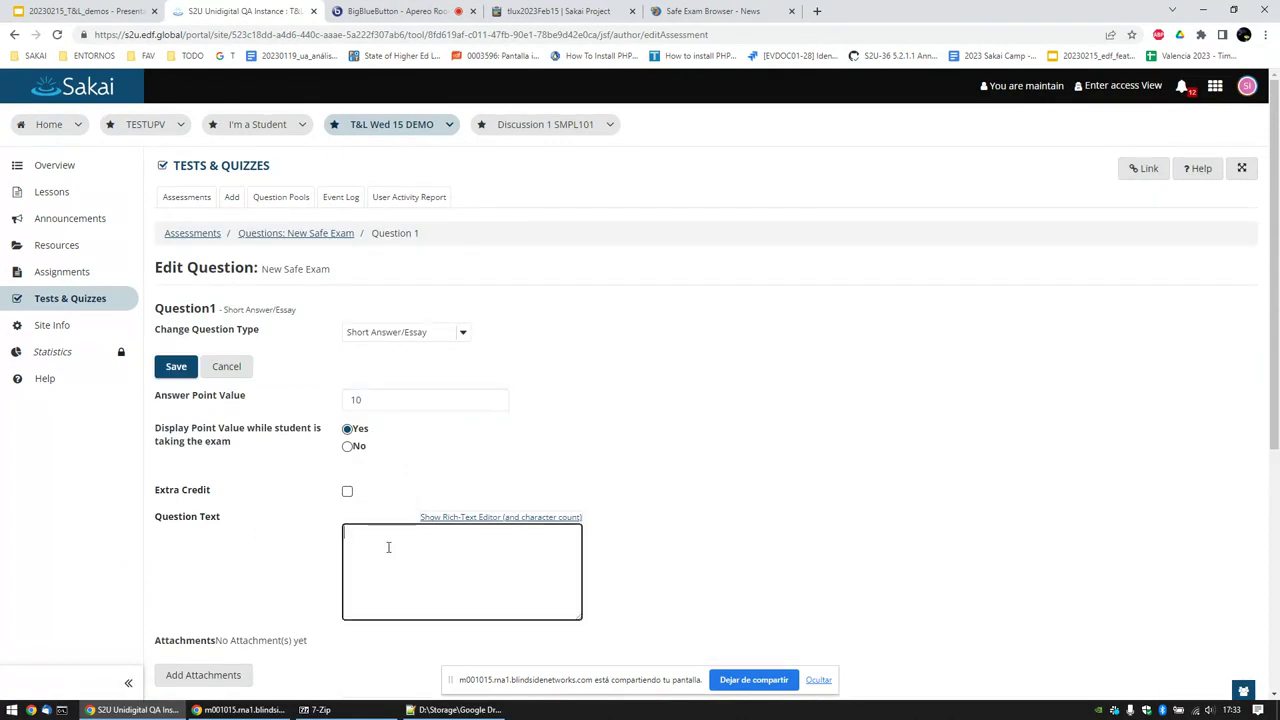
text(ABCDE?)
scroll(389, 520, down, 2)
scroll(389, 505, down, 2)
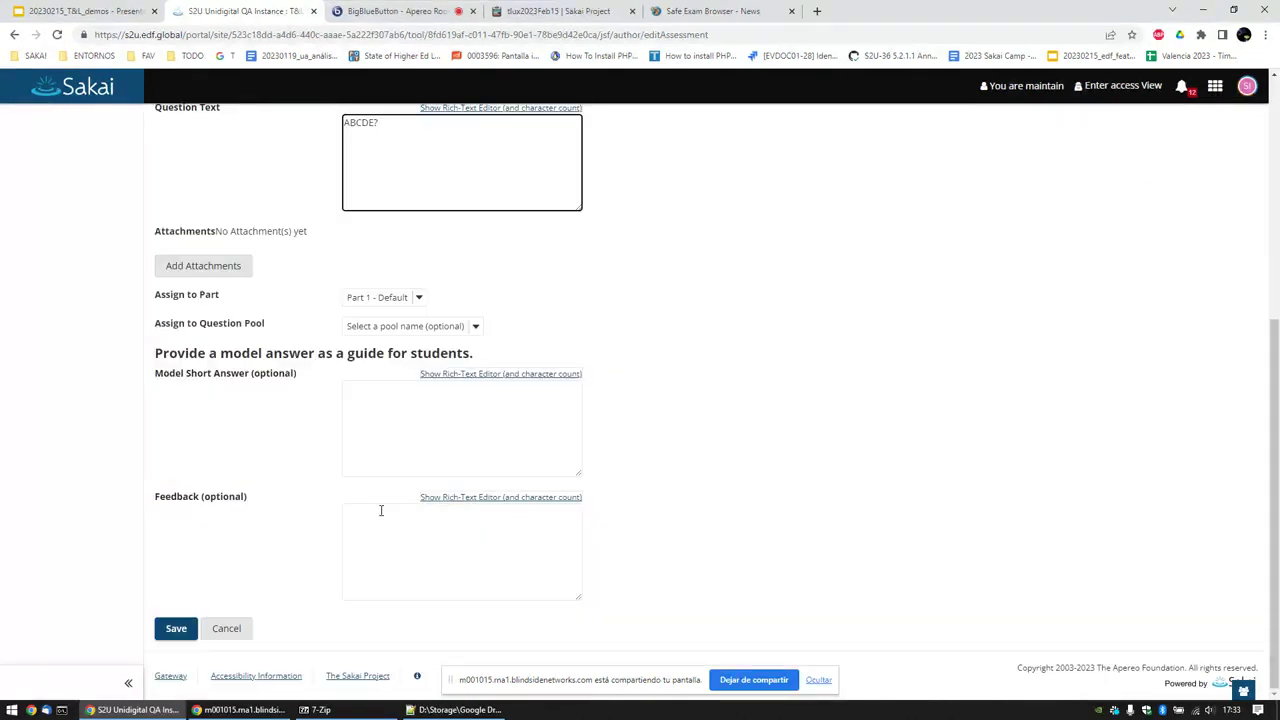
click(180, 628)
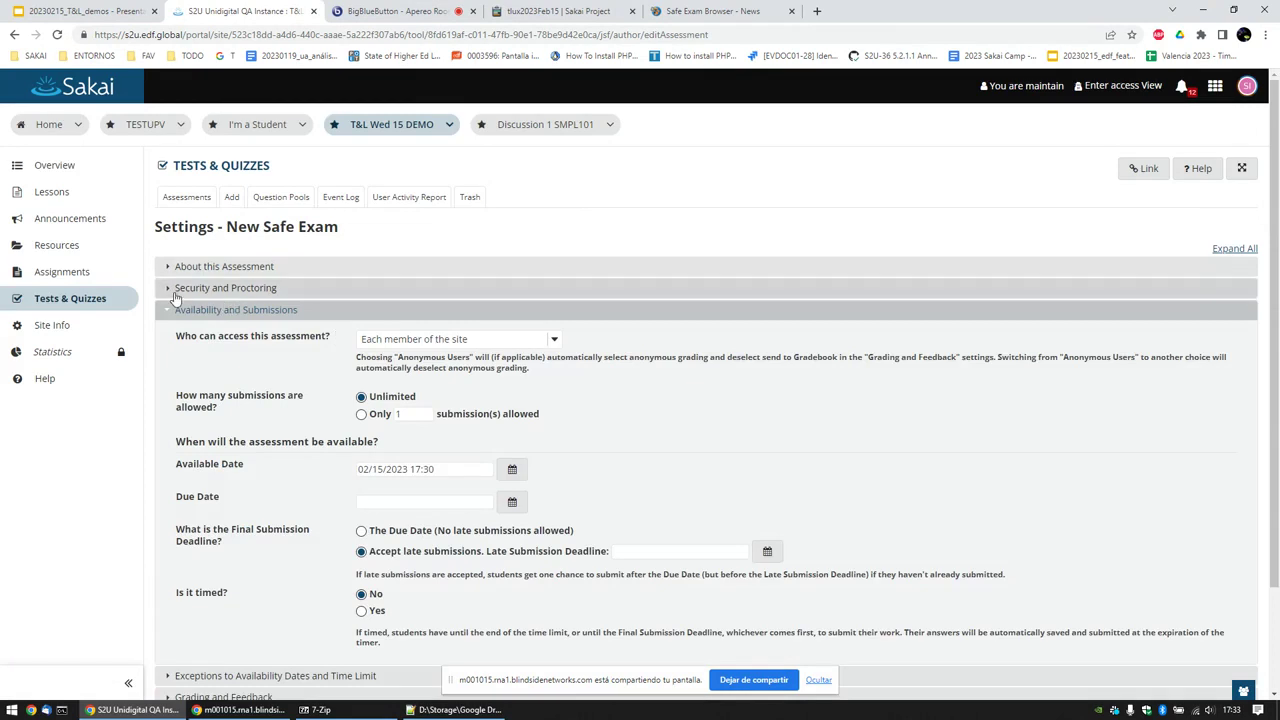
click(172, 303)
click(196, 290)
scroll(368, 386, down, 1)
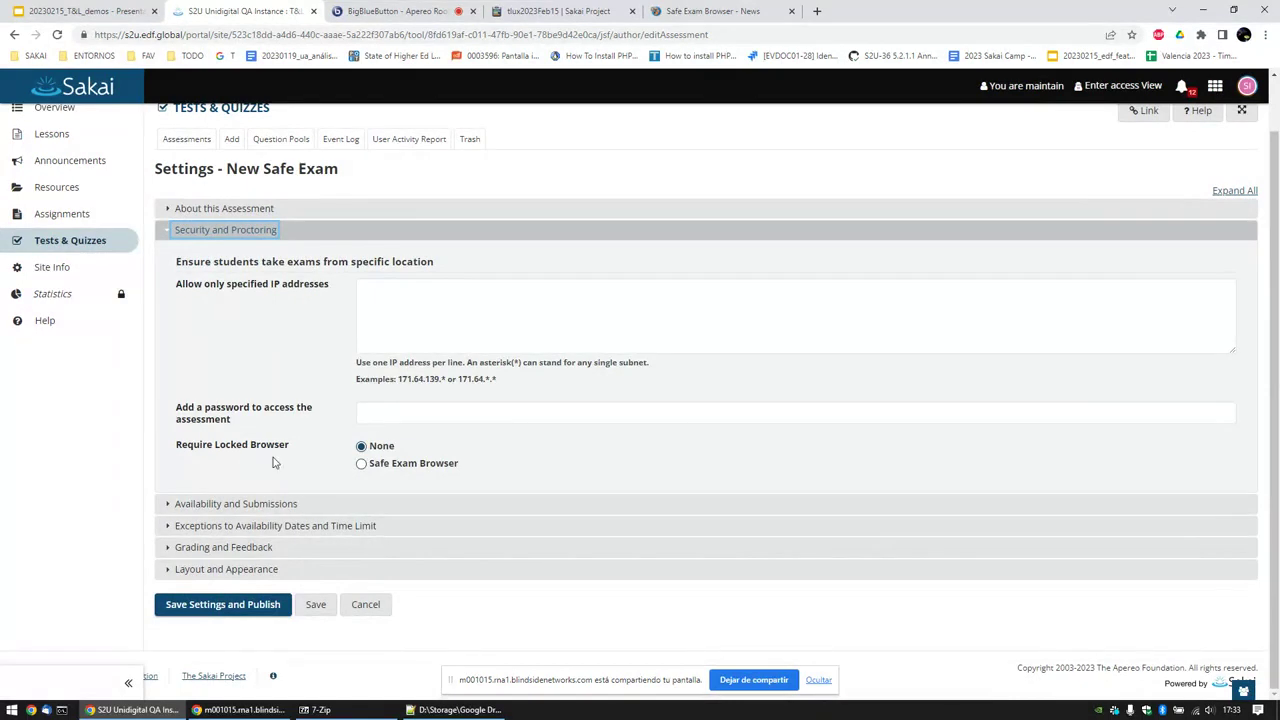
click(377, 468)
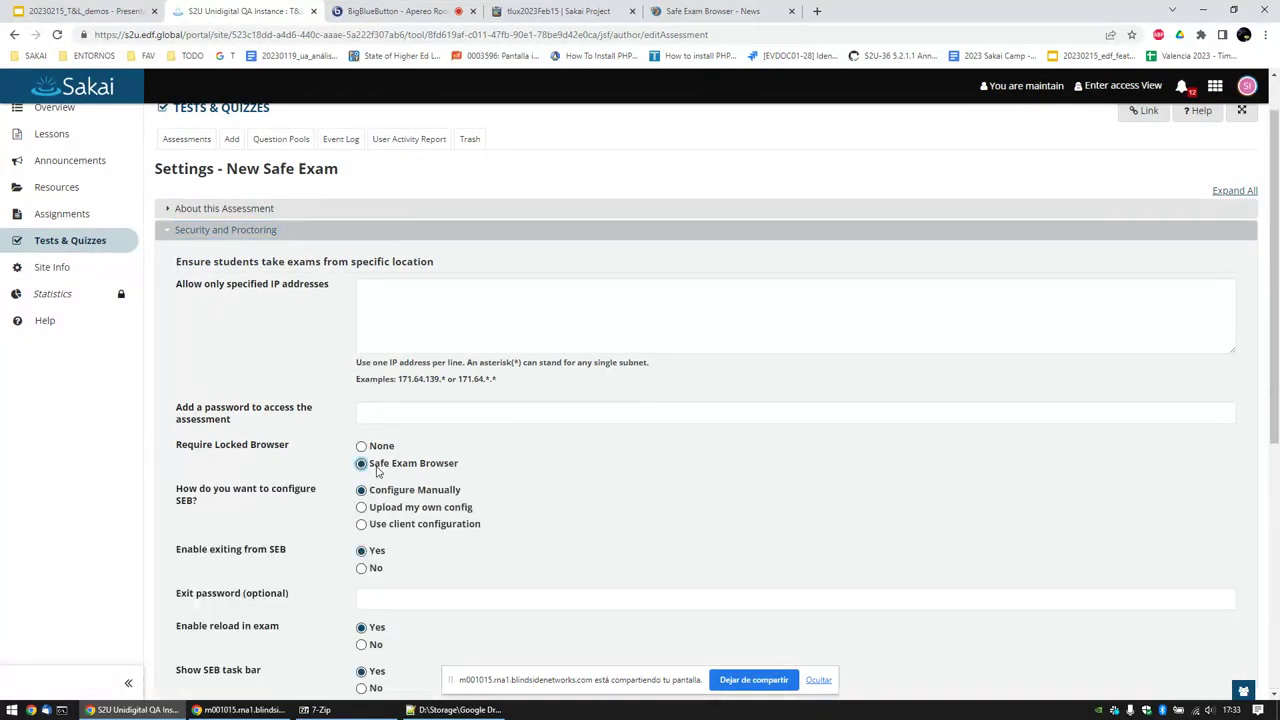
scroll(380, 475, down, 2)
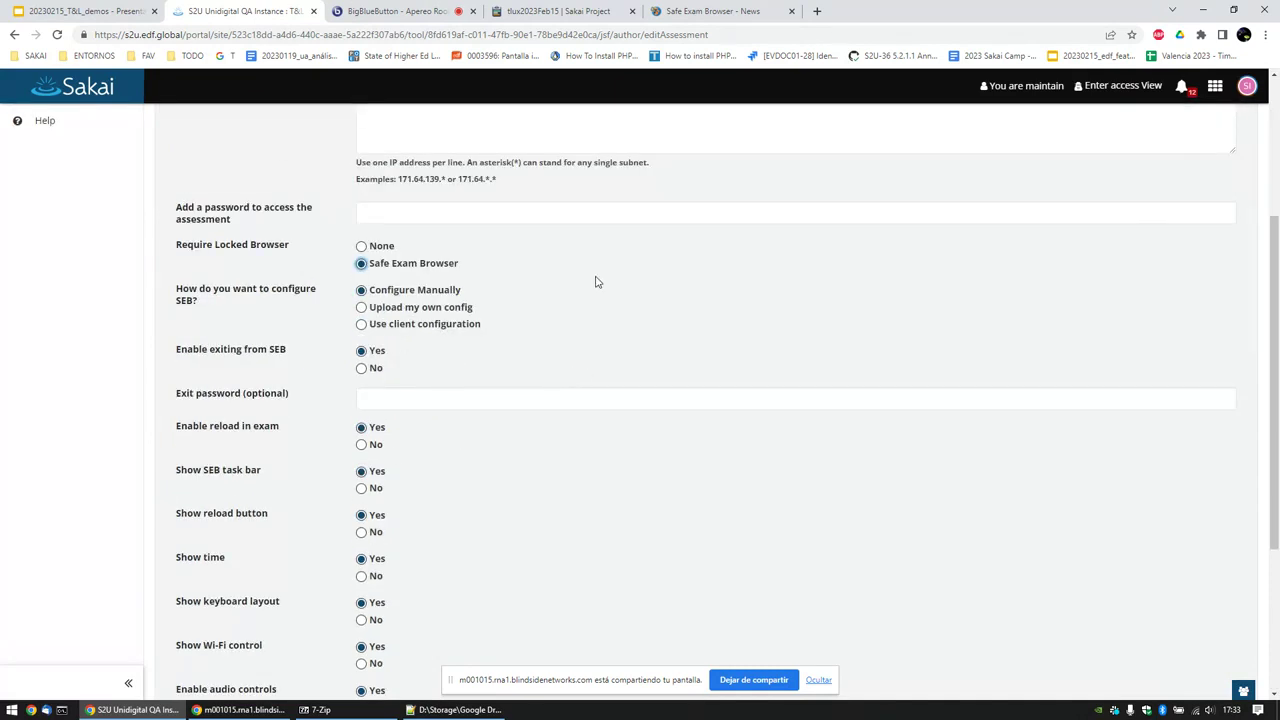
click(399, 309)
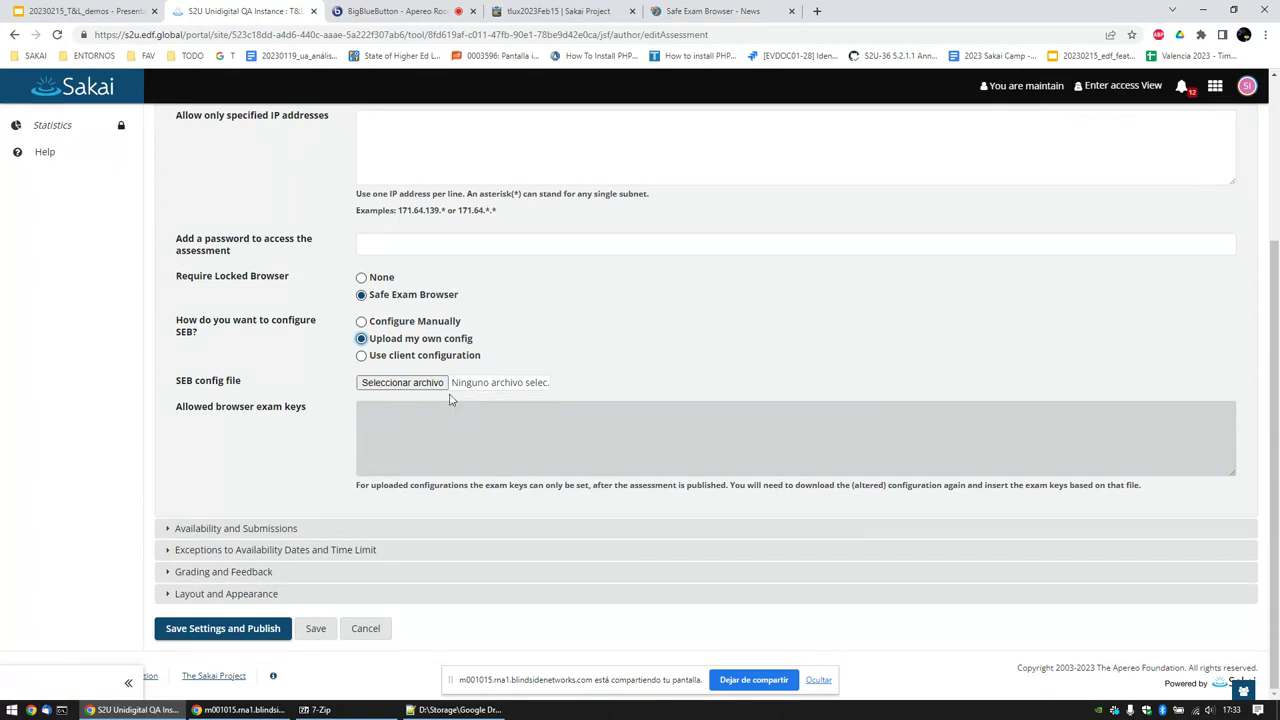
click(438, 361)
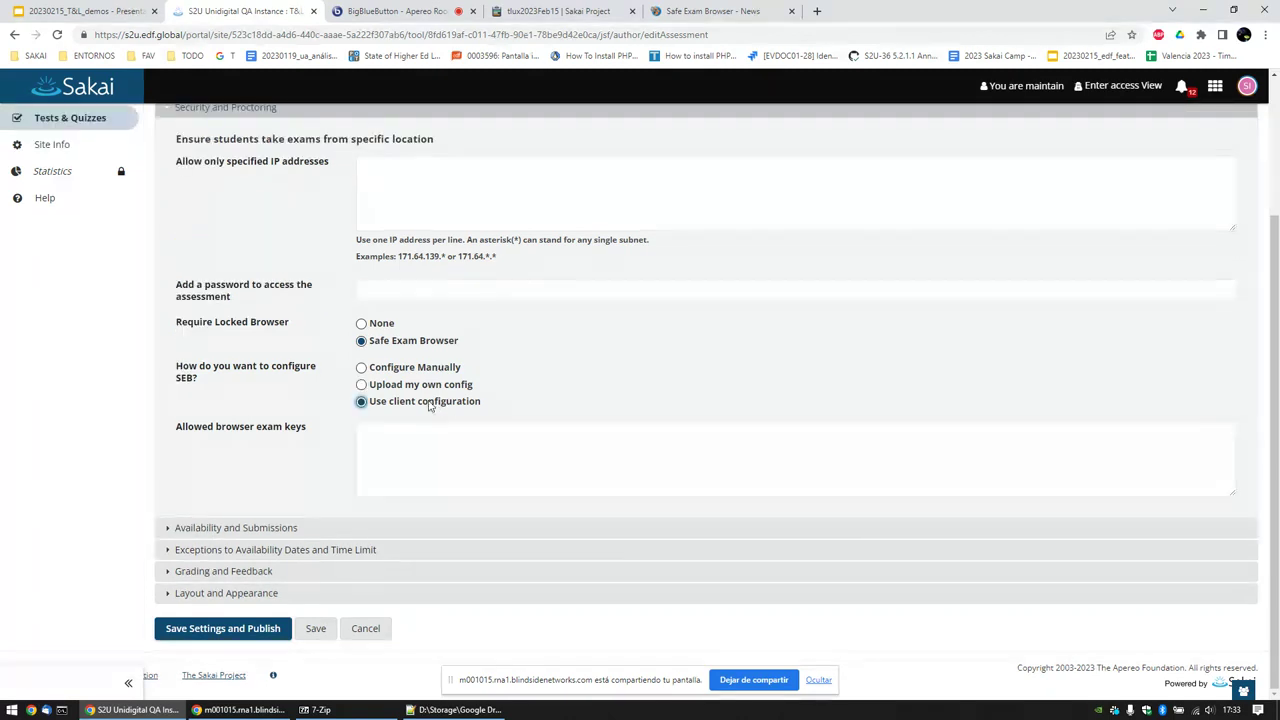
click(427, 389)
click(427, 368)
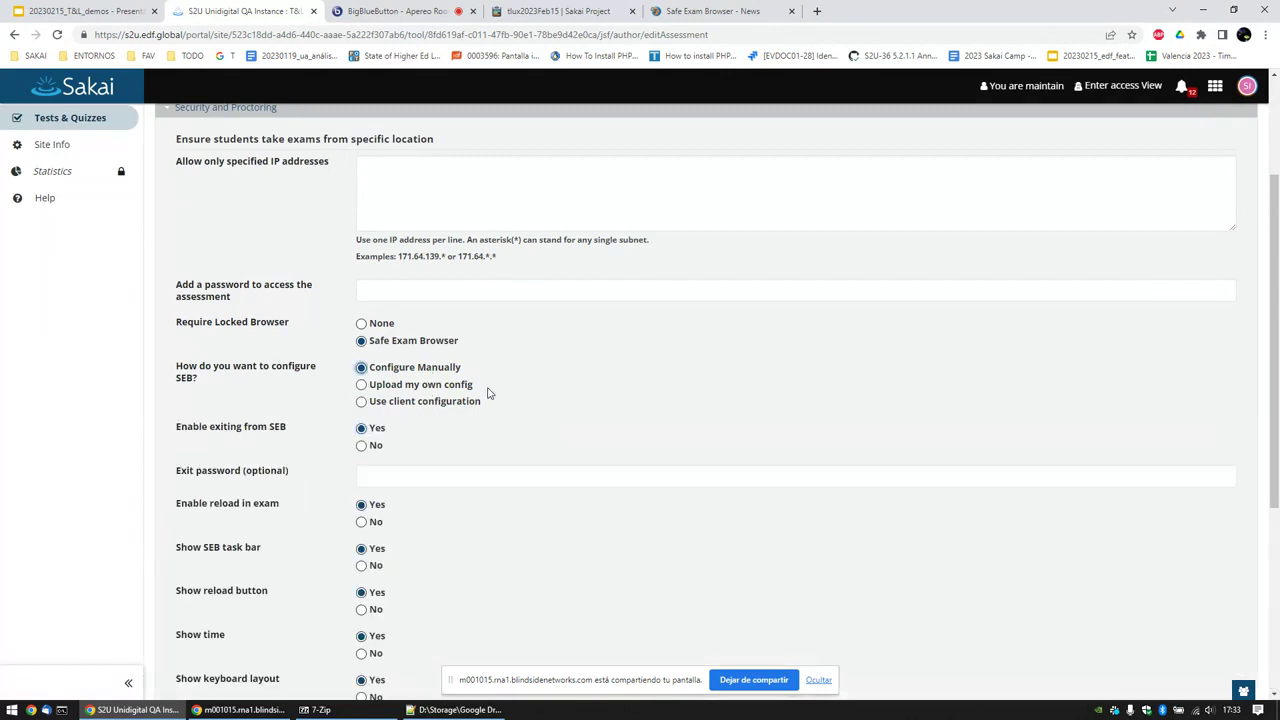
scroll(436, 386, down, 2)
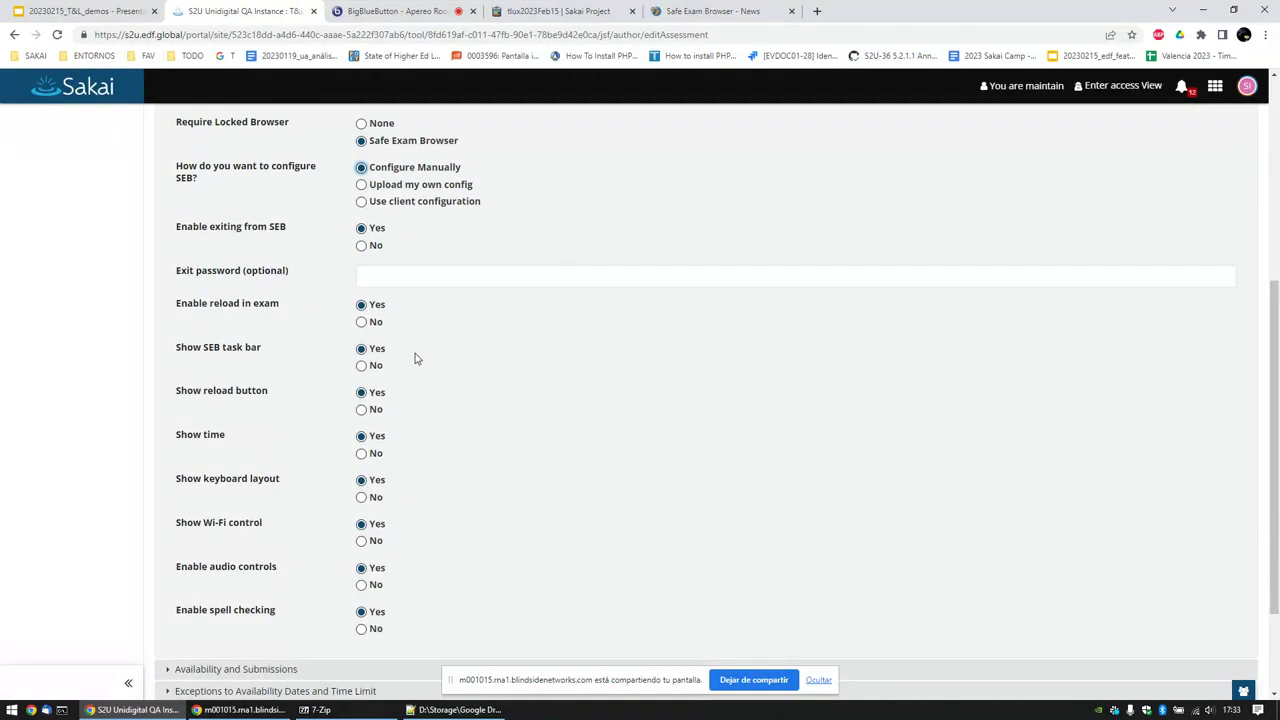
scroll(410, 358, down, 1)
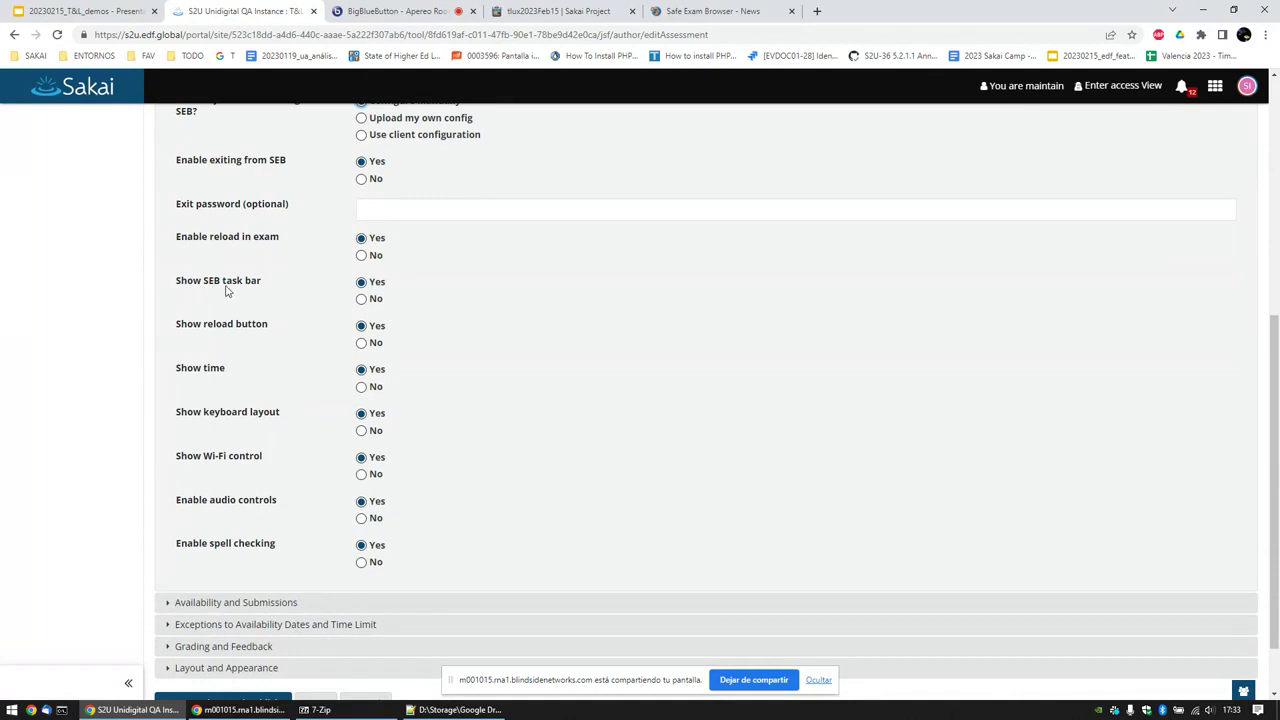
click(361, 298)
click(361, 282)
click(362, 389)
click(362, 370)
click(361, 431)
click(361, 413)
click(361, 501)
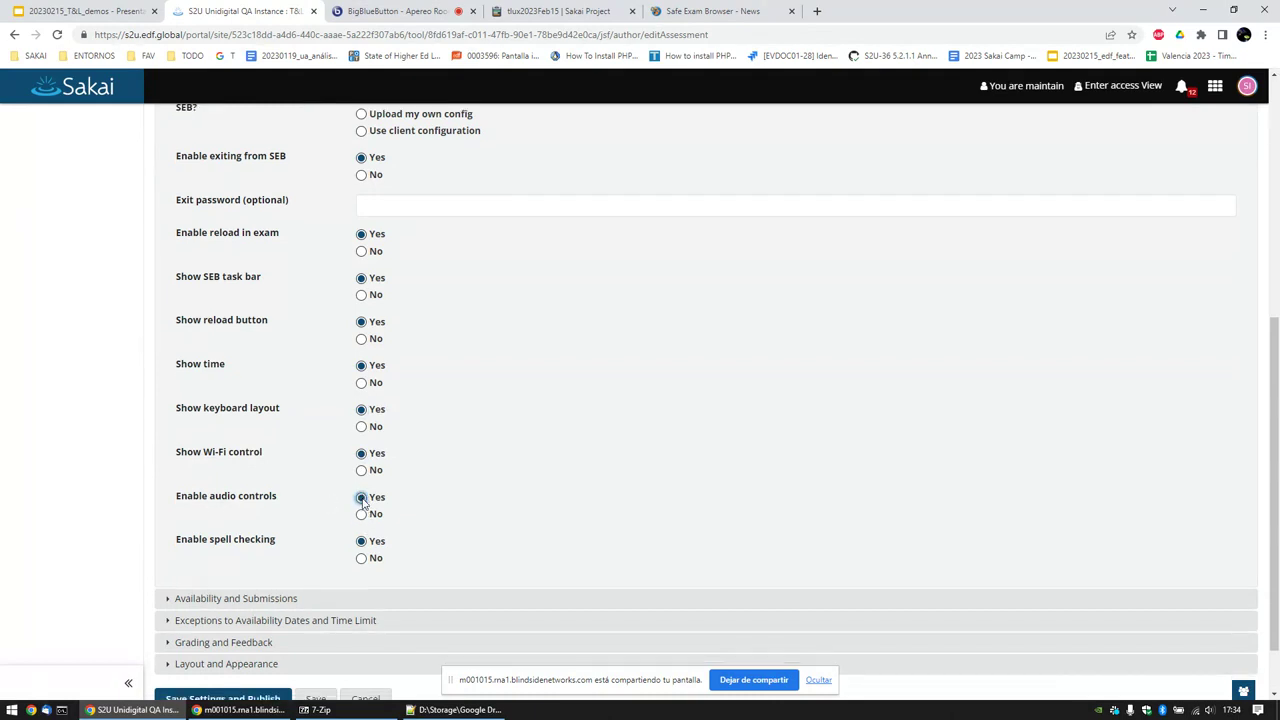
scroll(362, 505, down, 1)
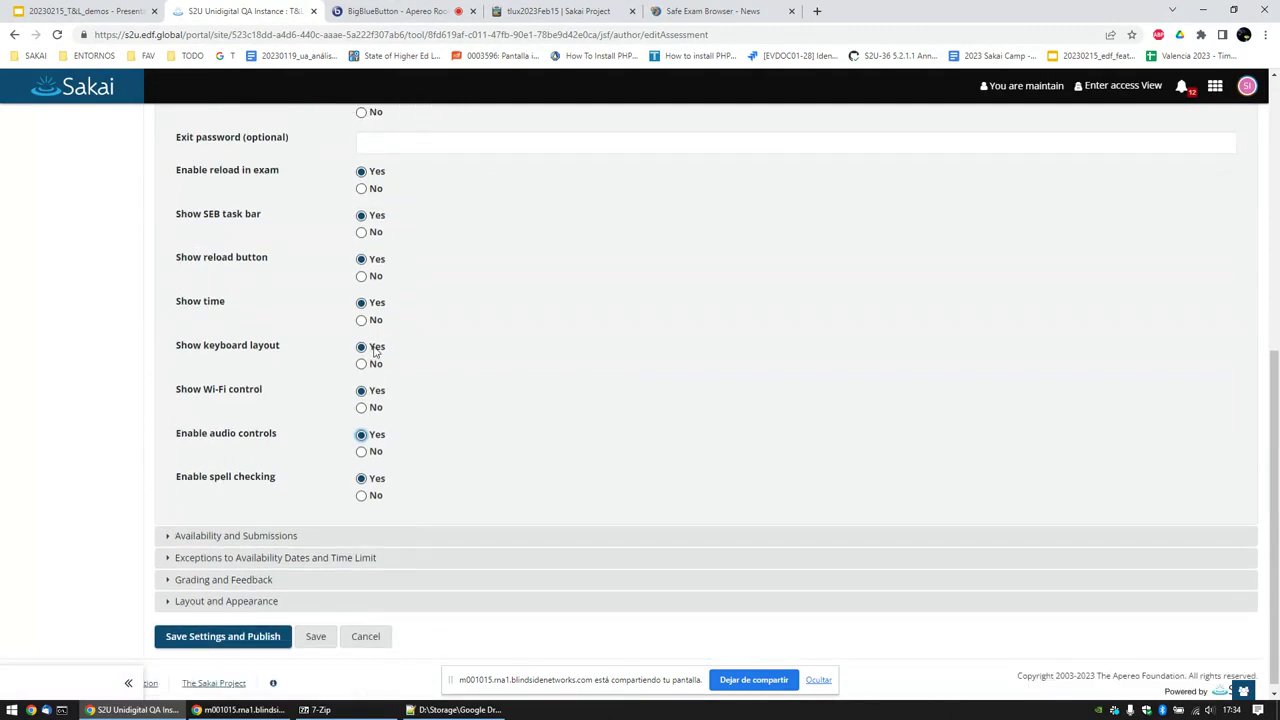
scroll(365, 345, up, 2)
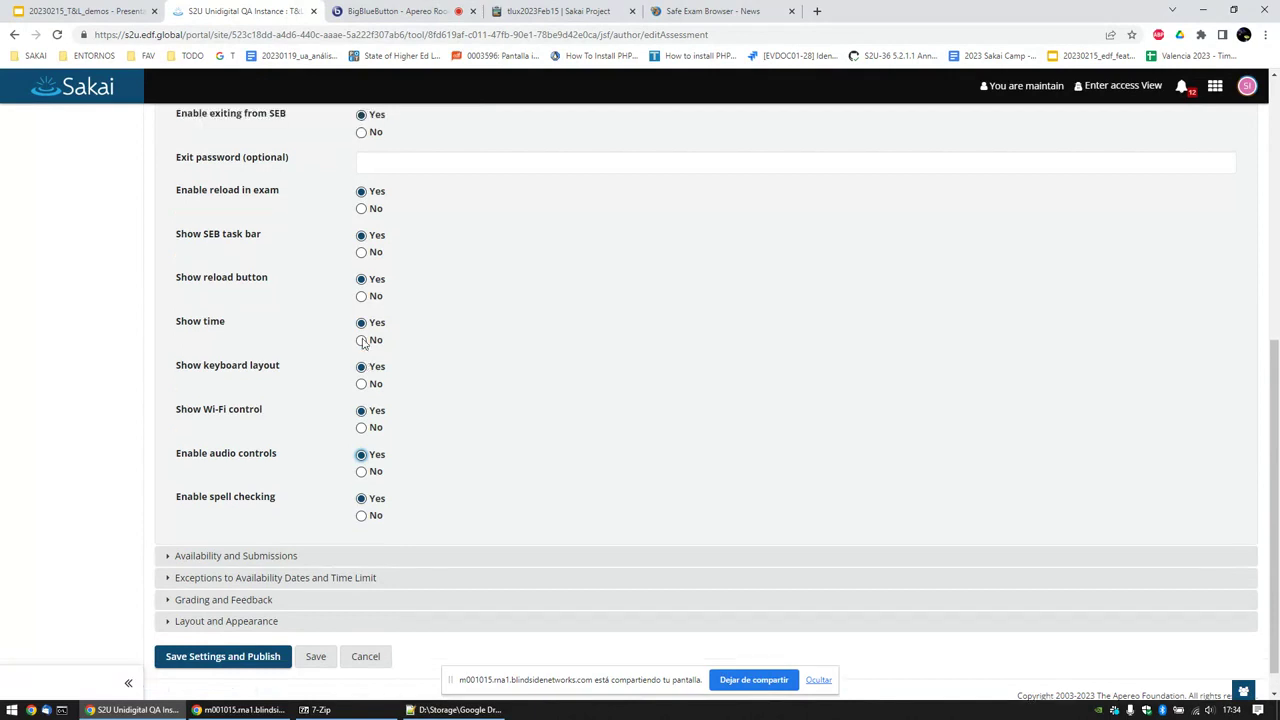
scroll(364, 347, up, 4)
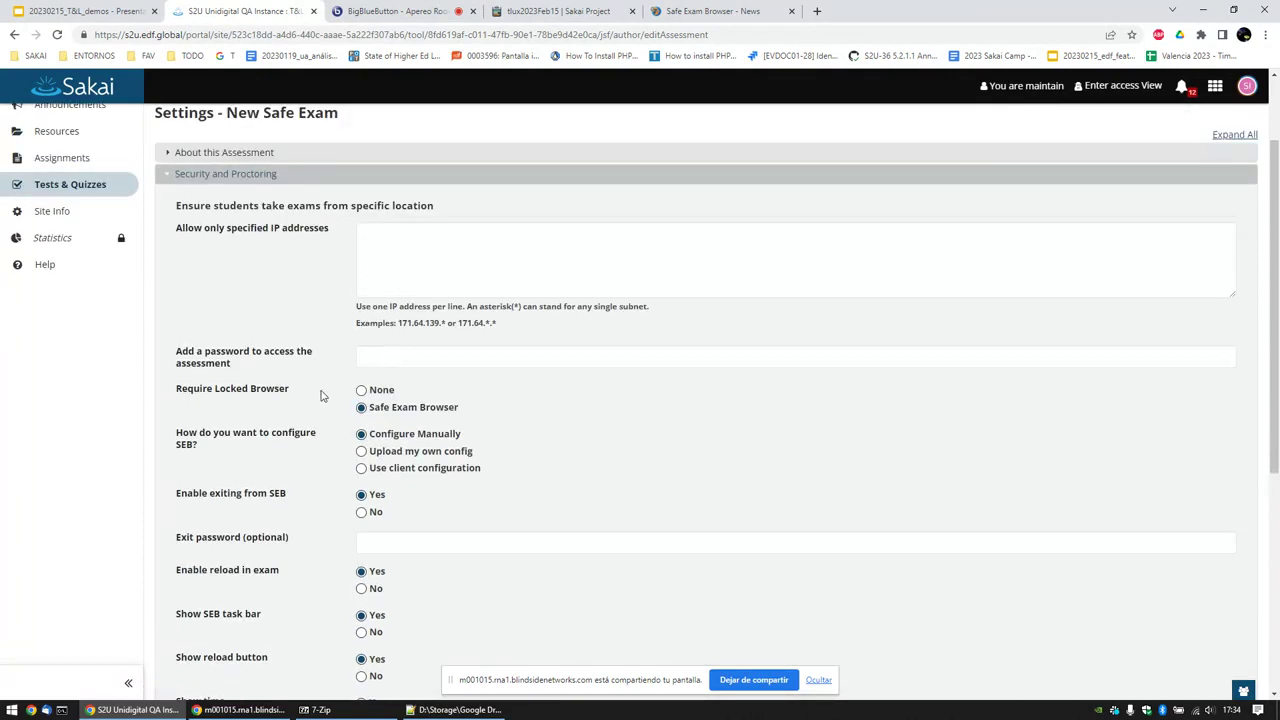
scroll(321, 396, down, 6)
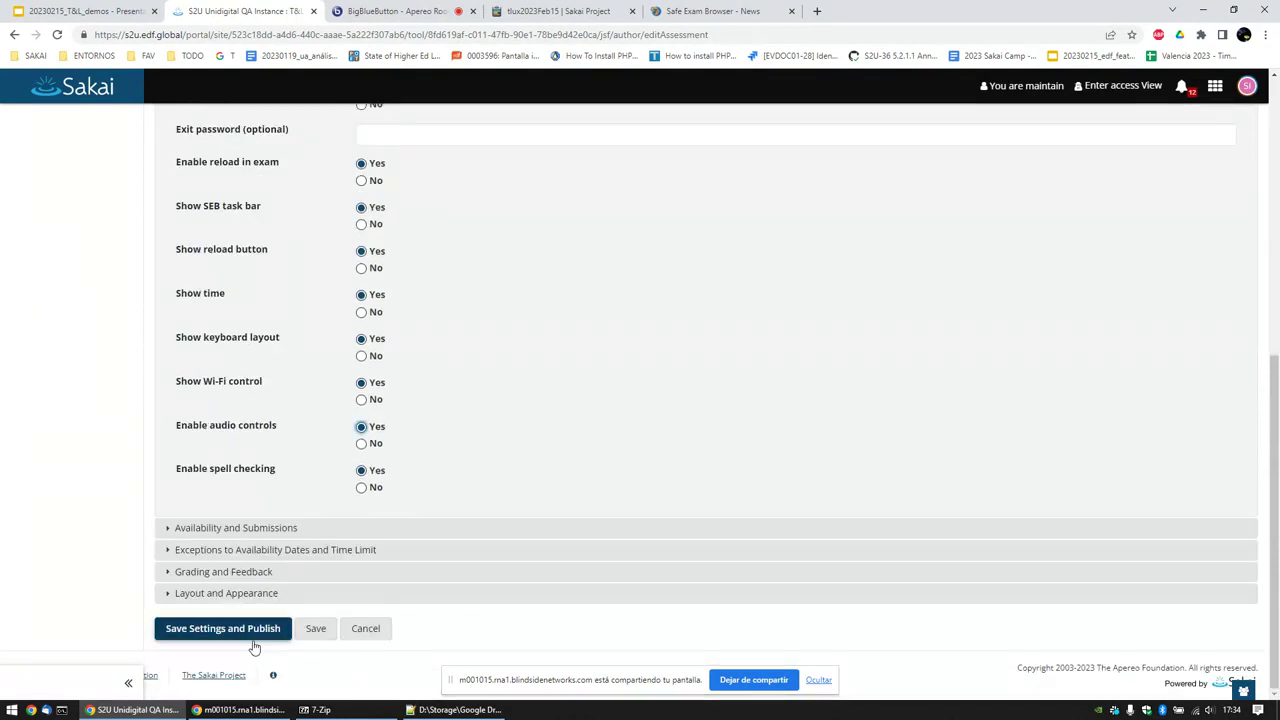
Step: Save New Safe Exam's SEB settings and confirm publishing it on both publish pages
click(313, 629)
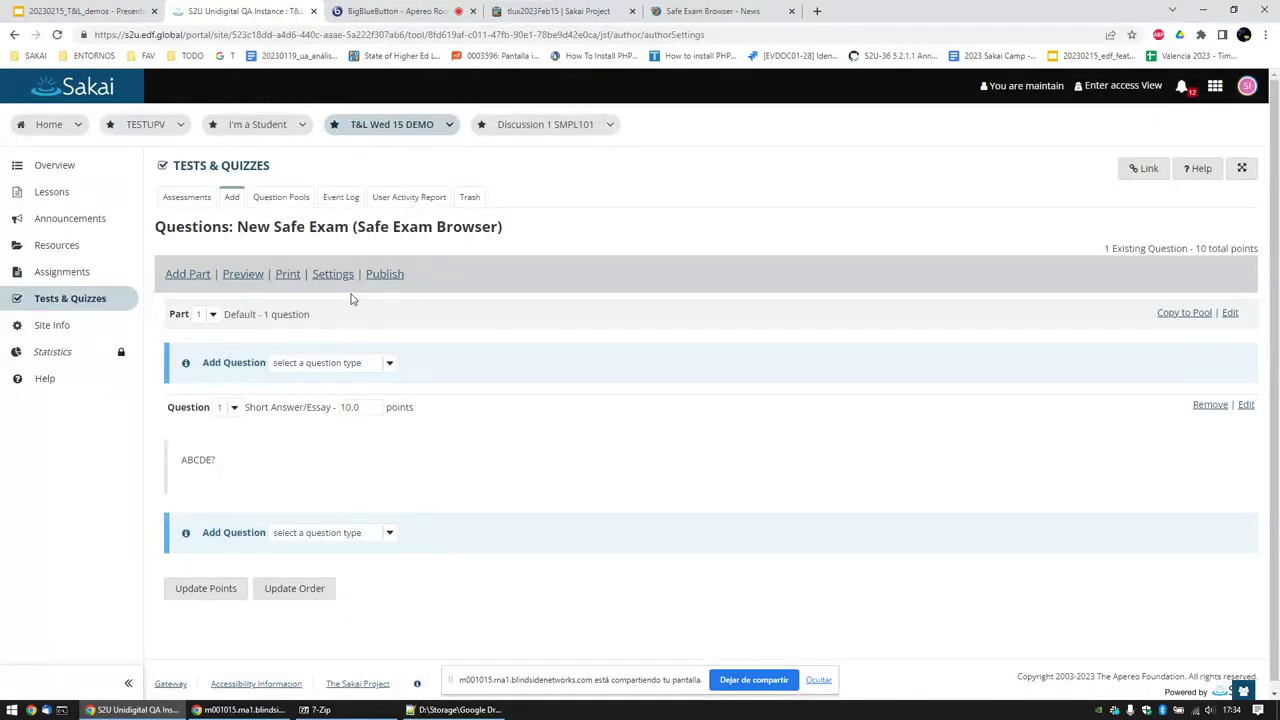
click(380, 276)
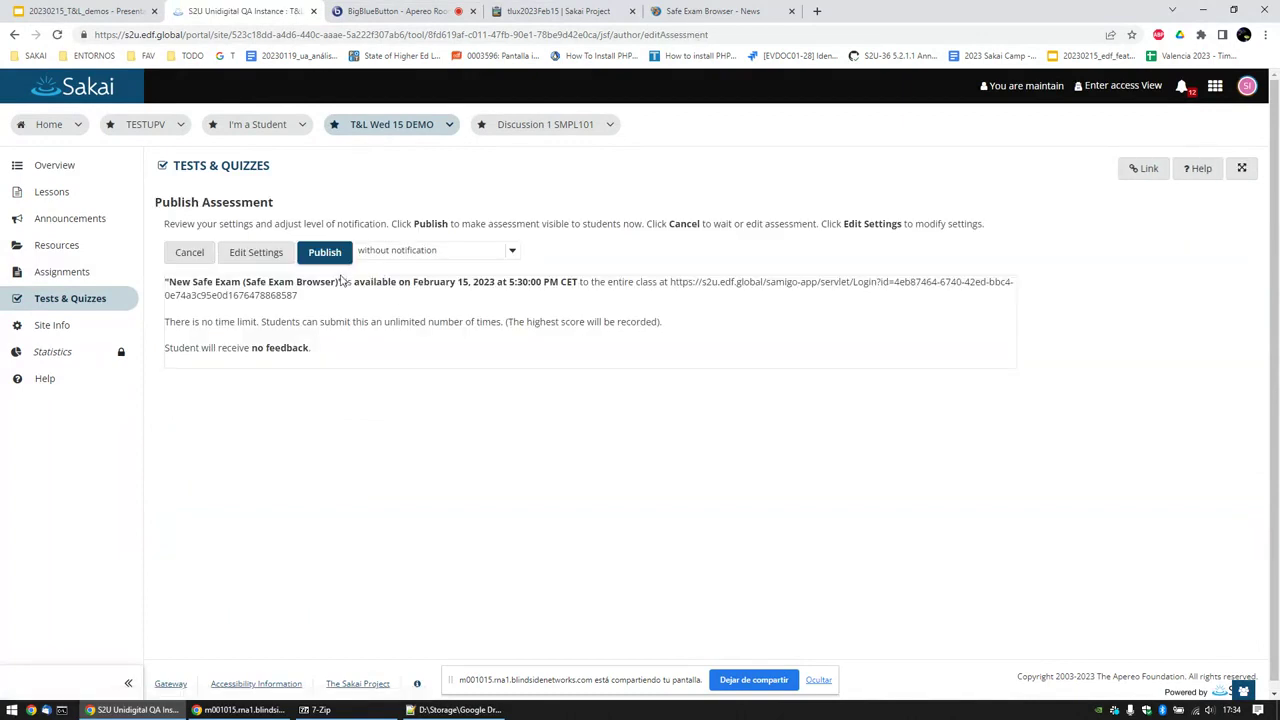
click(324, 252)
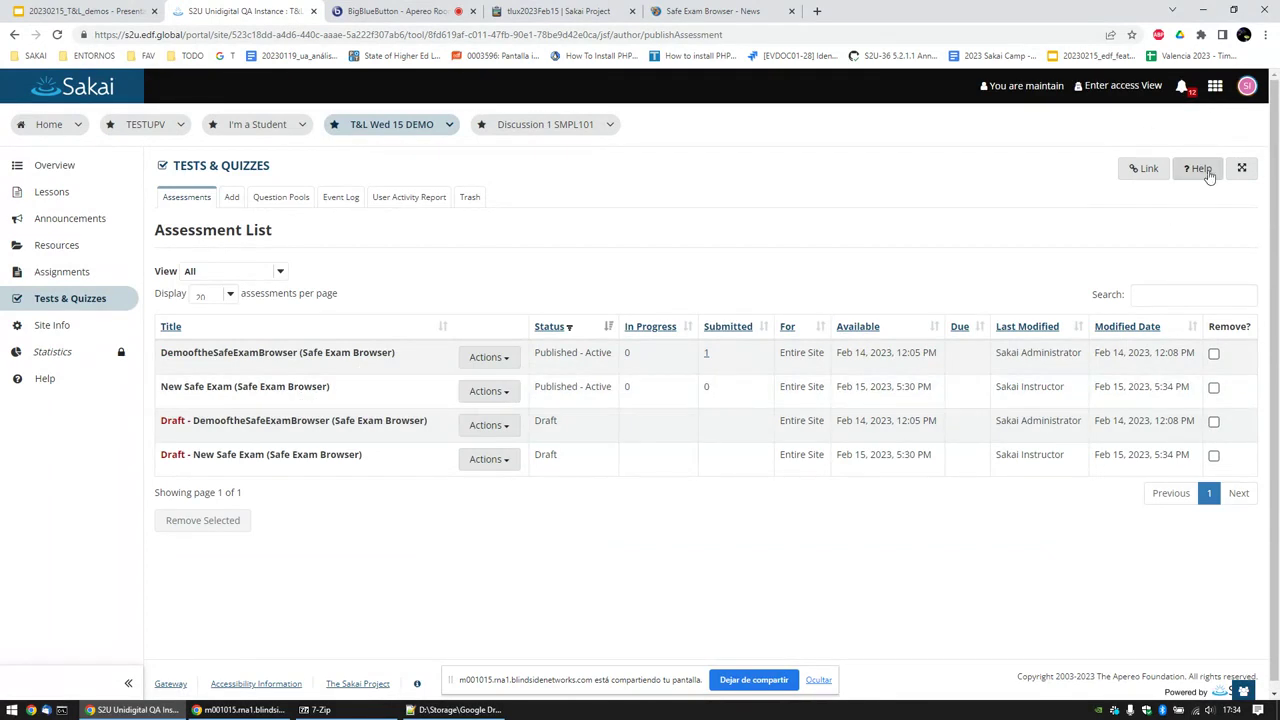
Step: Log out of the instructor account and log in with the student user id and password
click(1247, 90)
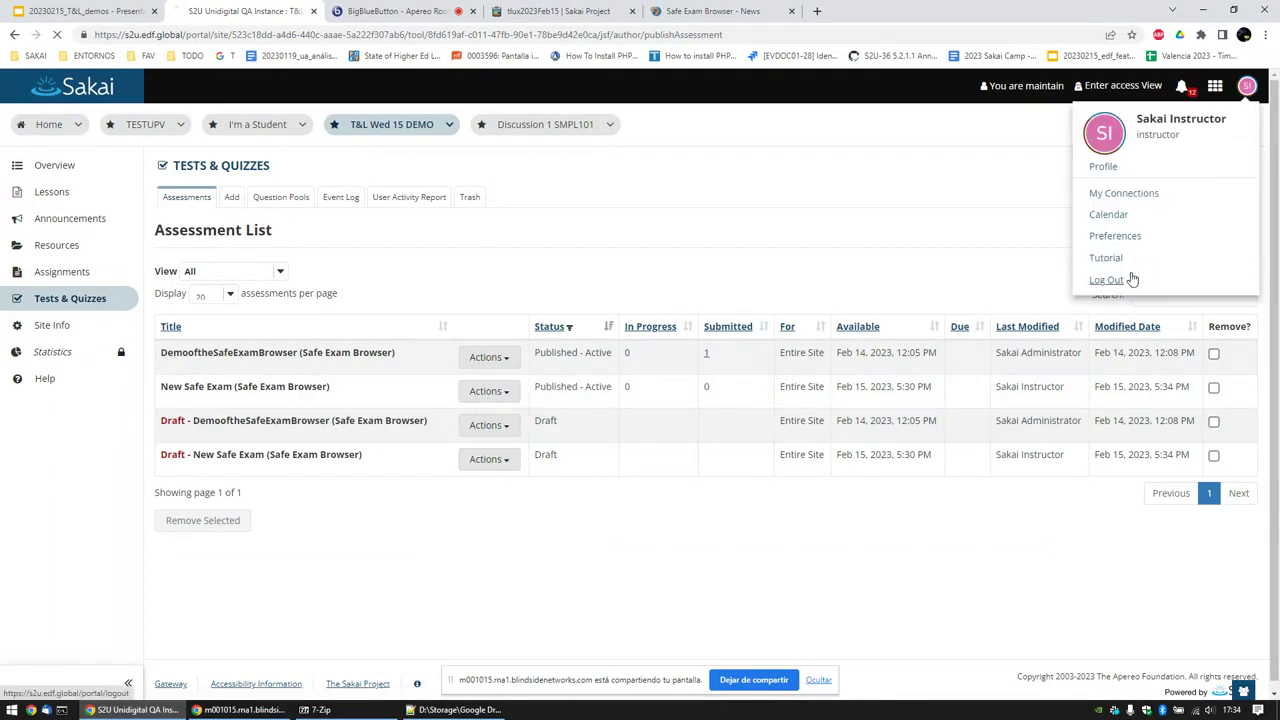
click(1106, 279)
click(966, 88)
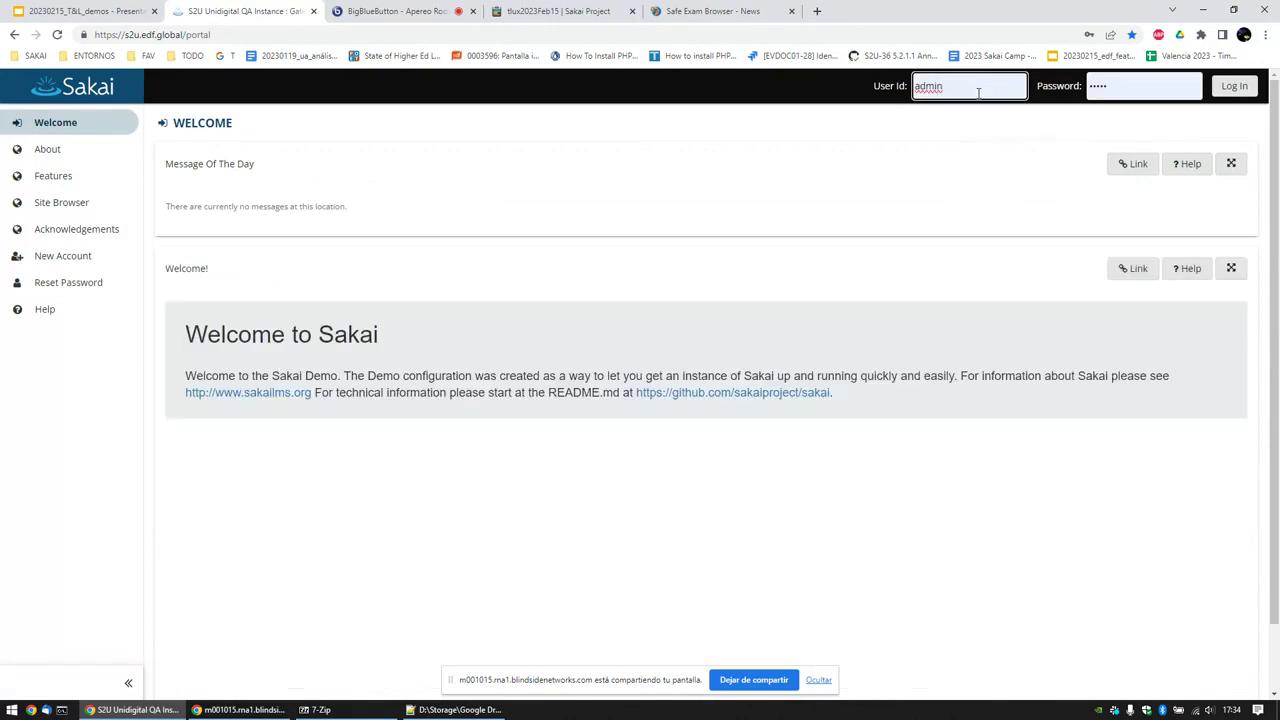
double_click(976, 88)
text(stud)
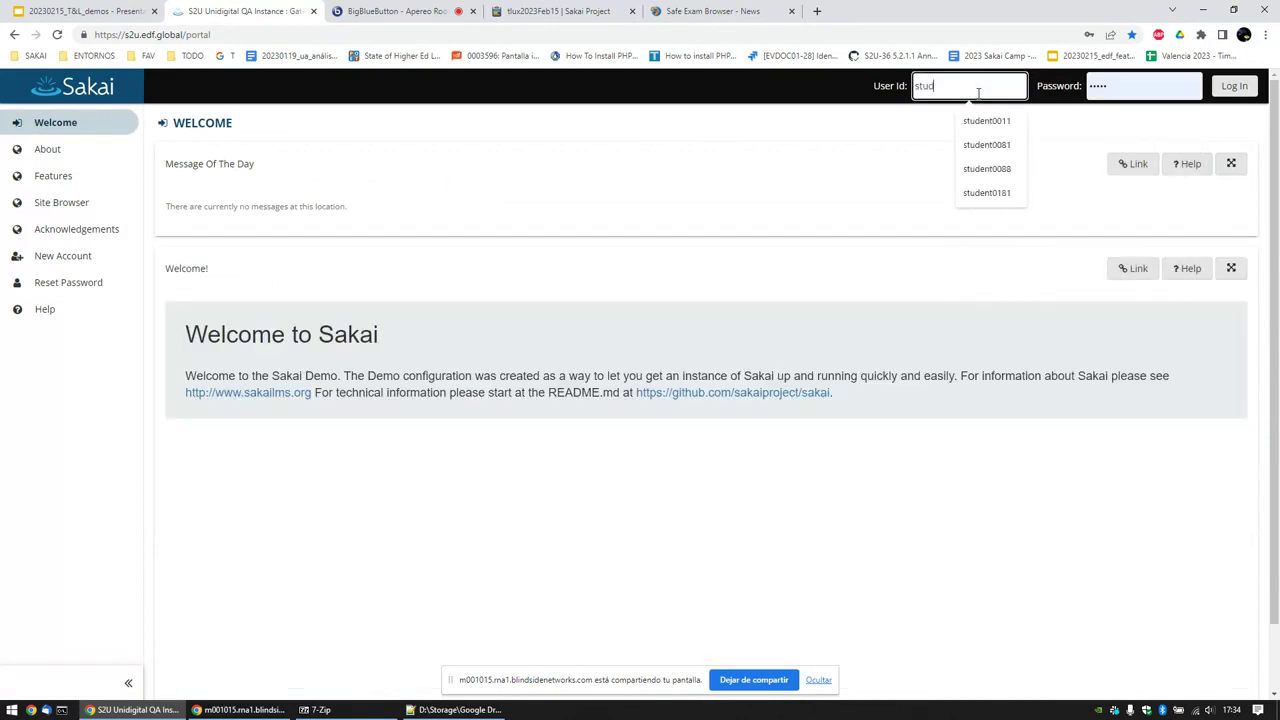
text(ent0011)
key(Tab)
text(sakai)
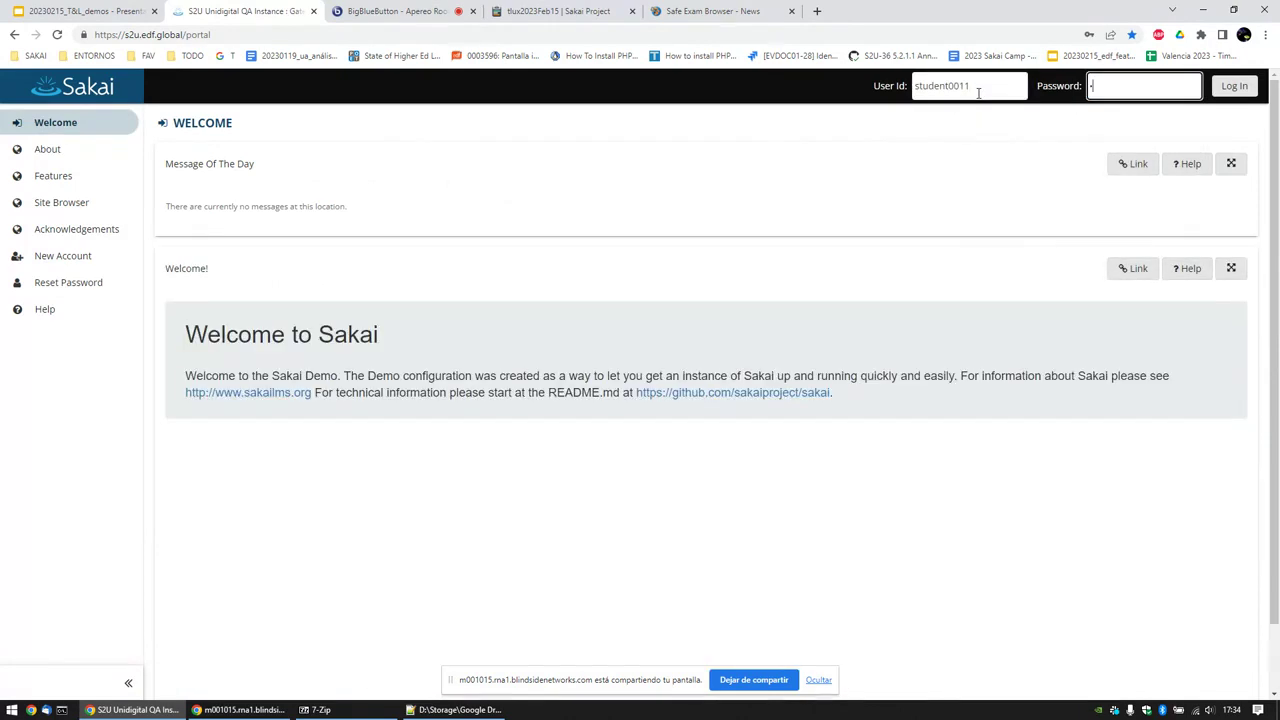
key(Return)
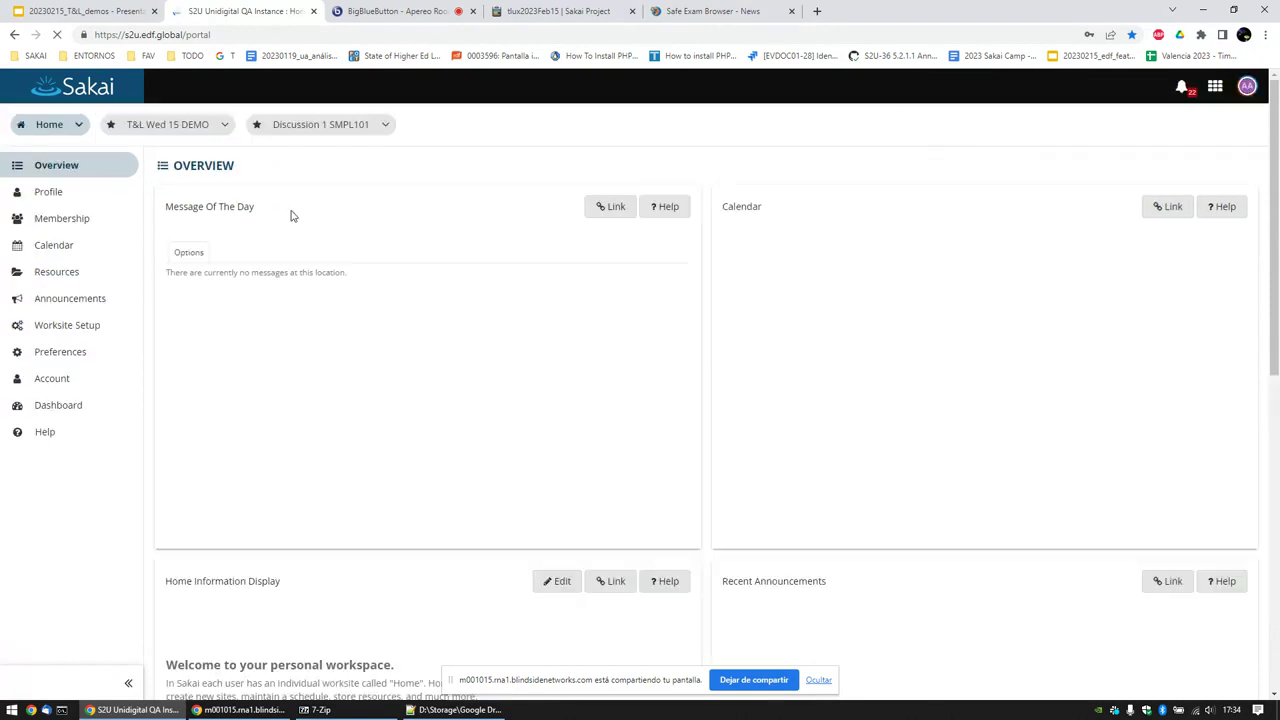
Step: Open New Safe Exam from T&L Wed 15 DEMO's Tests & Quizzes
click(182, 131)
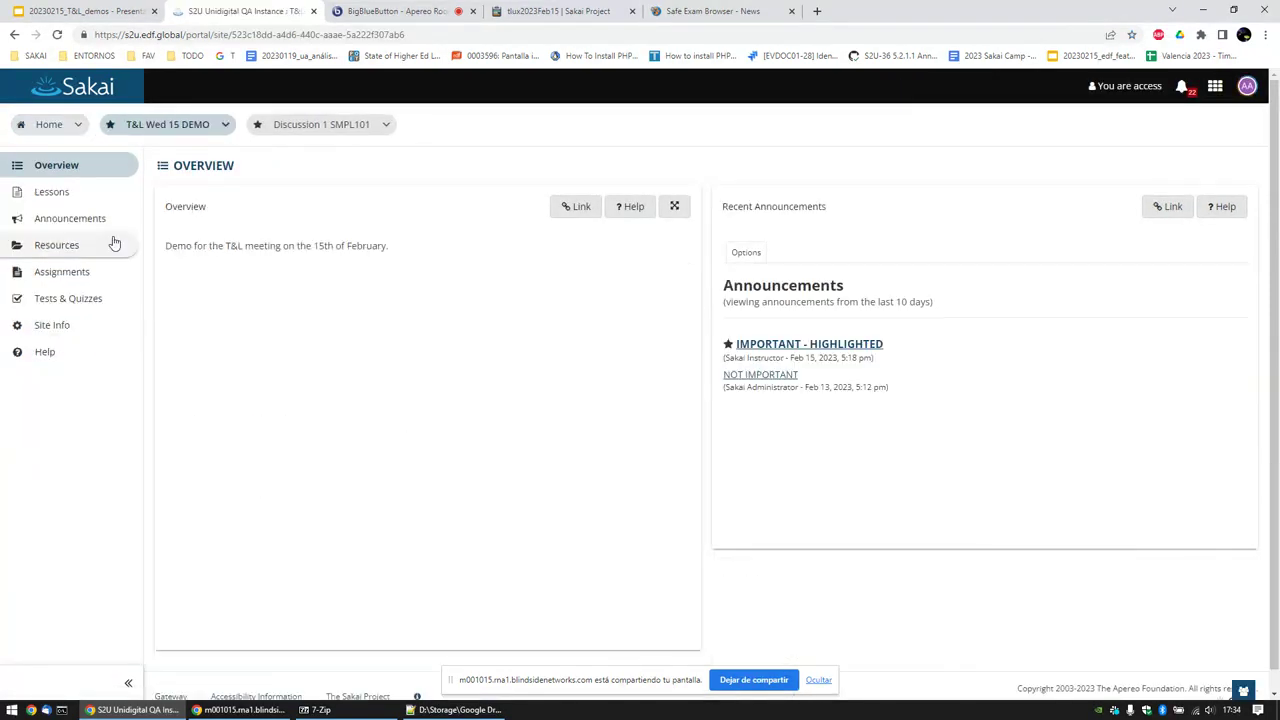
click(96, 299)
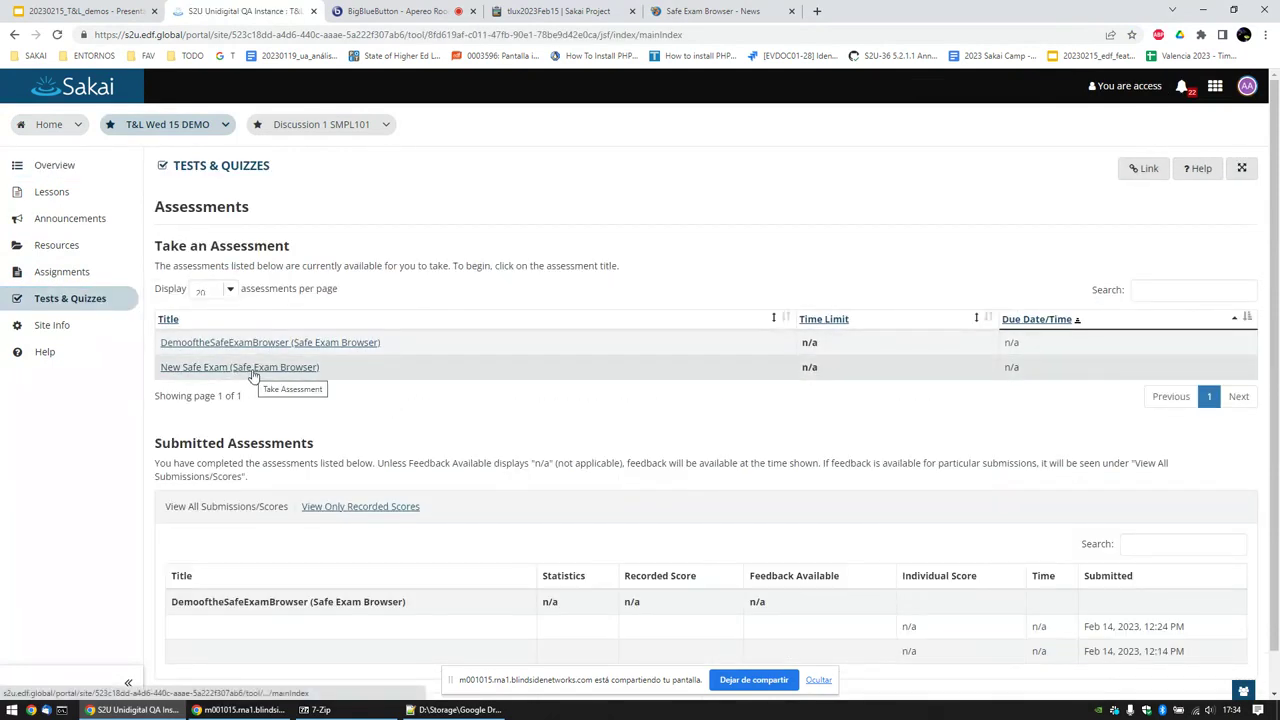
click(253, 369)
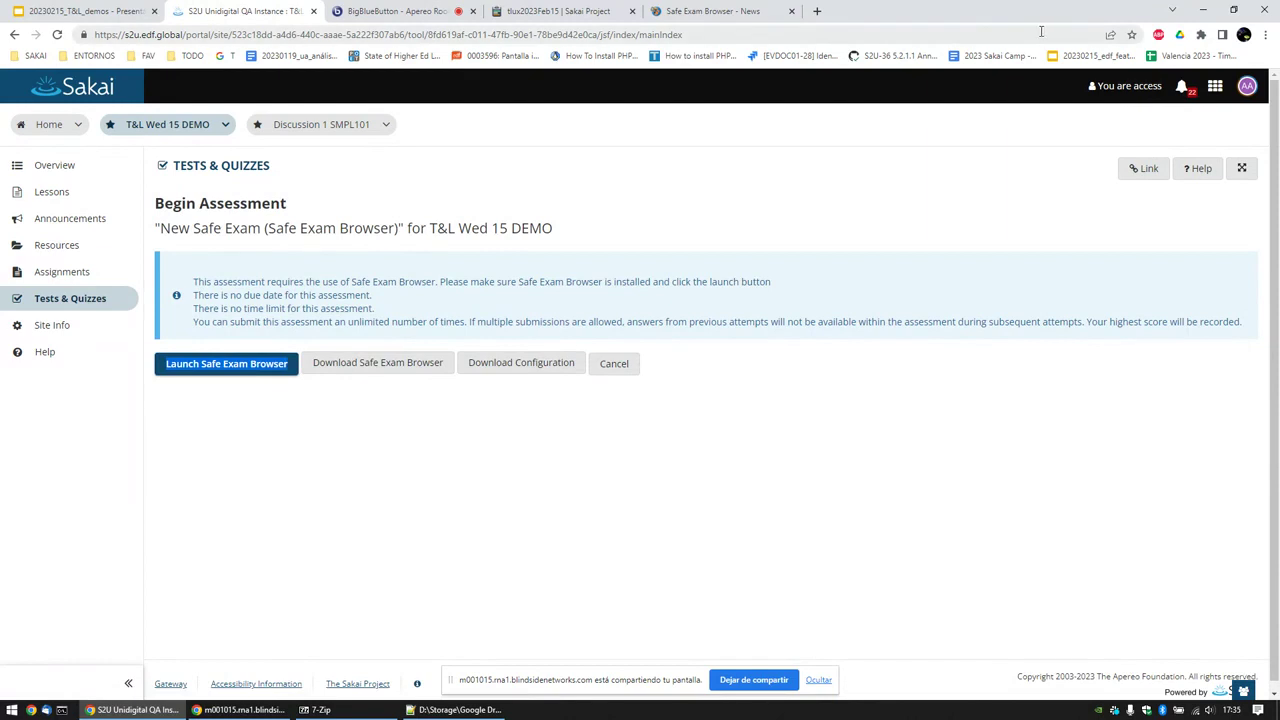
Step: Look over the Safe Exam Browser download page linked from the quiz, then close it
click(271, 423)
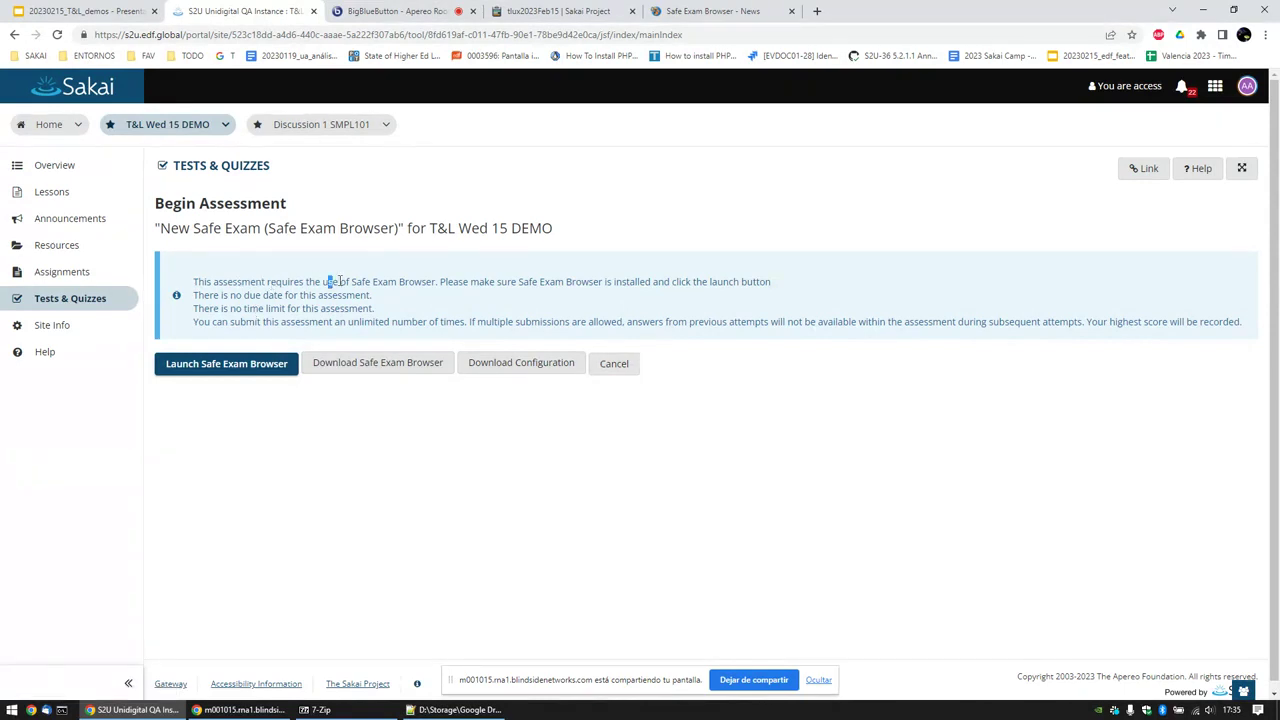
drag(340, 281, 388, 281)
click(405, 282)
click(357, 372)
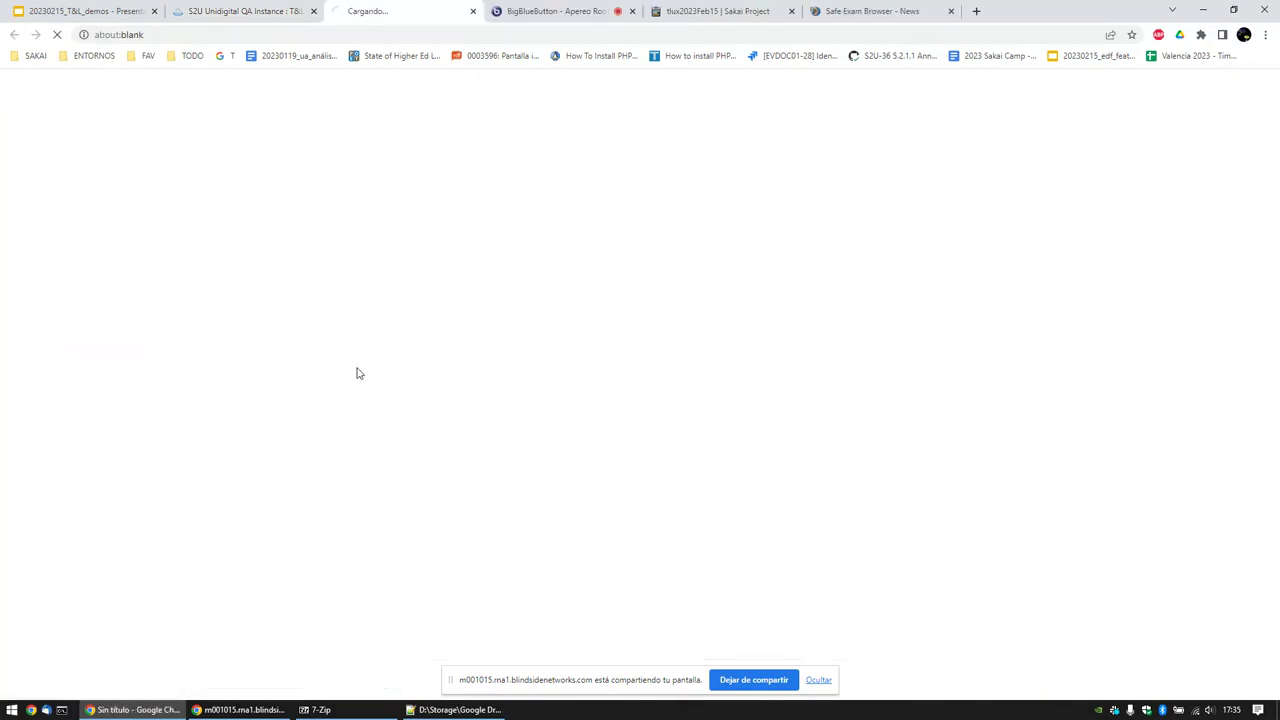
scroll(780, 379, down, 2)
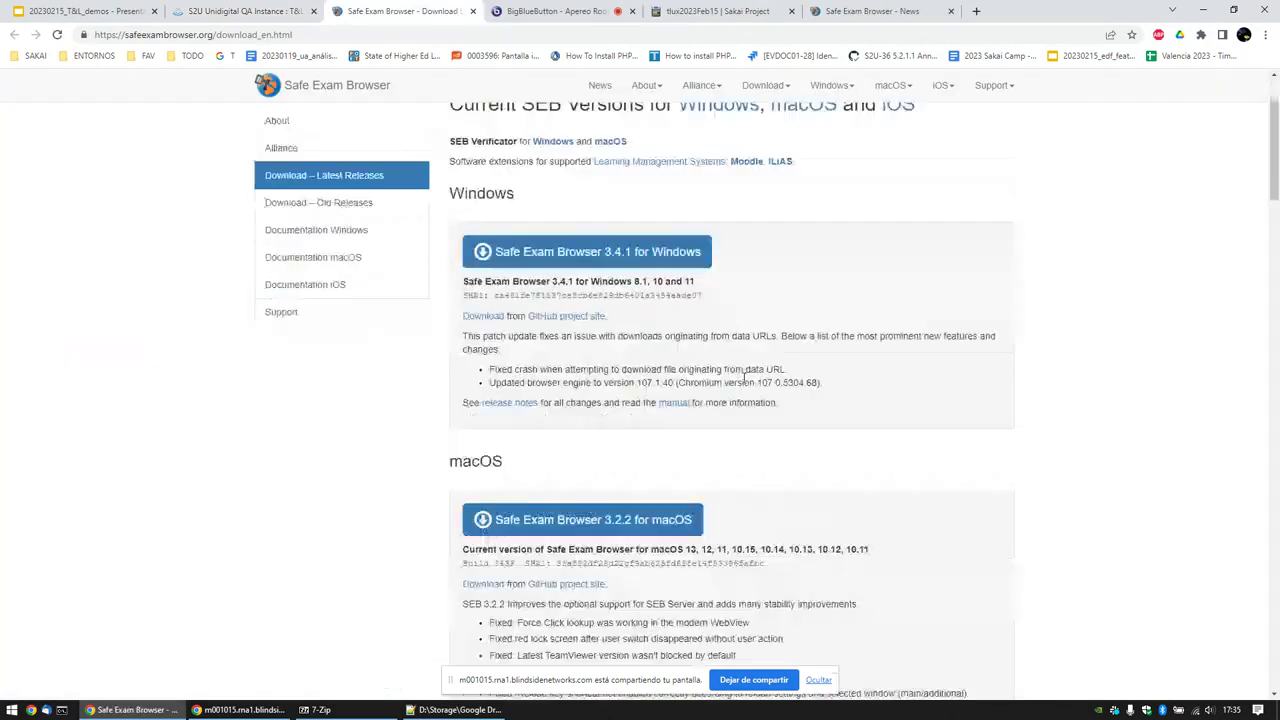
scroll(744, 378, down, 4)
scroll(740, 371, up, 5)
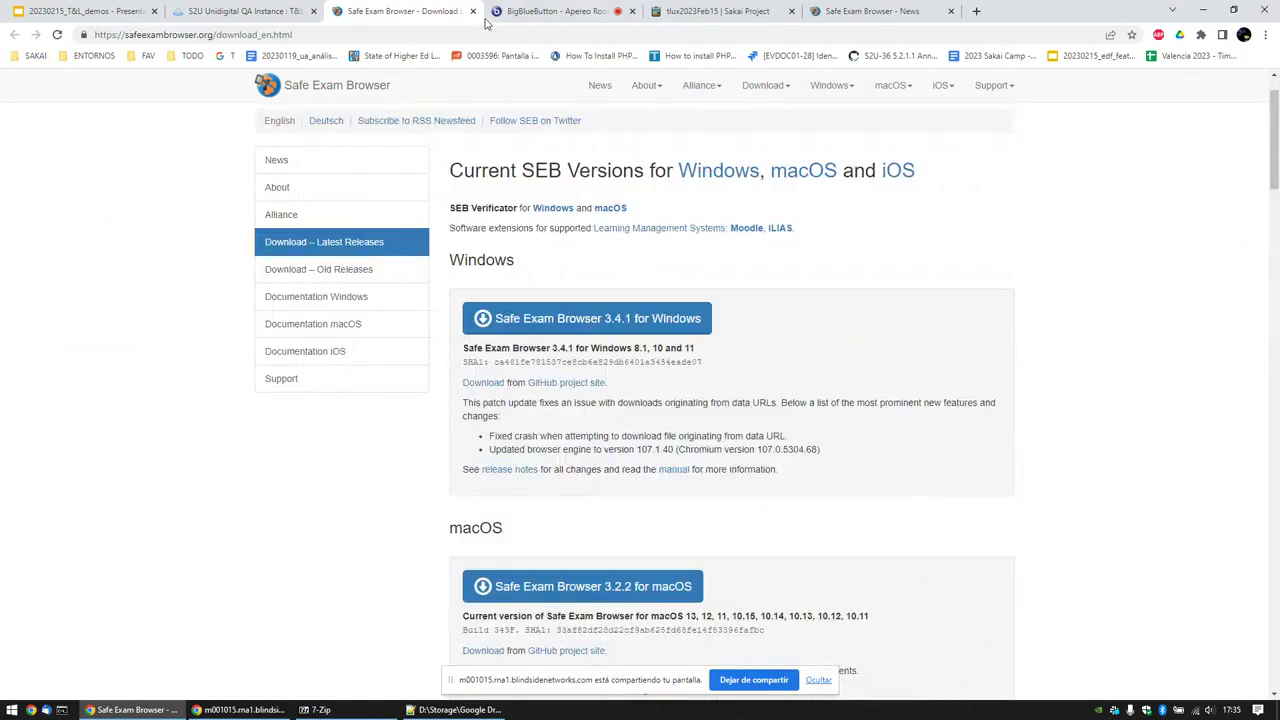
click(472, 11)
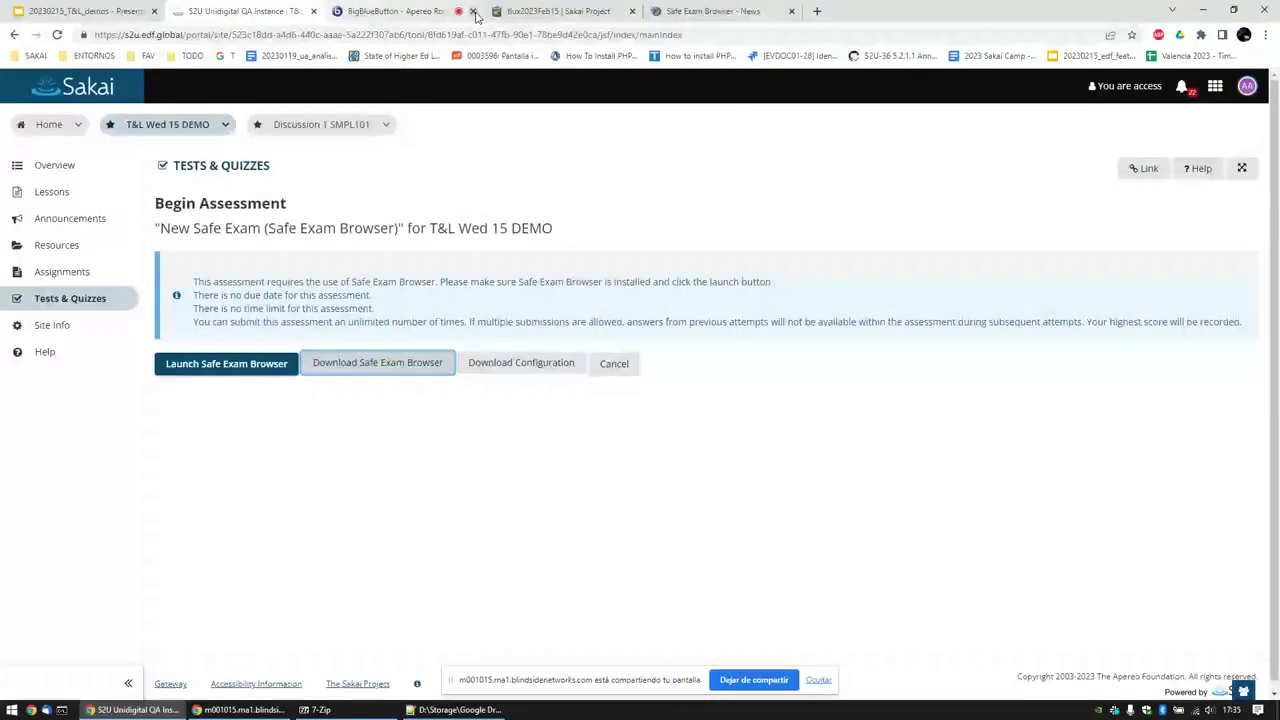
Step: Download the New-Safe-Exam.seb configuration, then reopen New Safe Exam and launch Safe Exam Browser
click(507, 363)
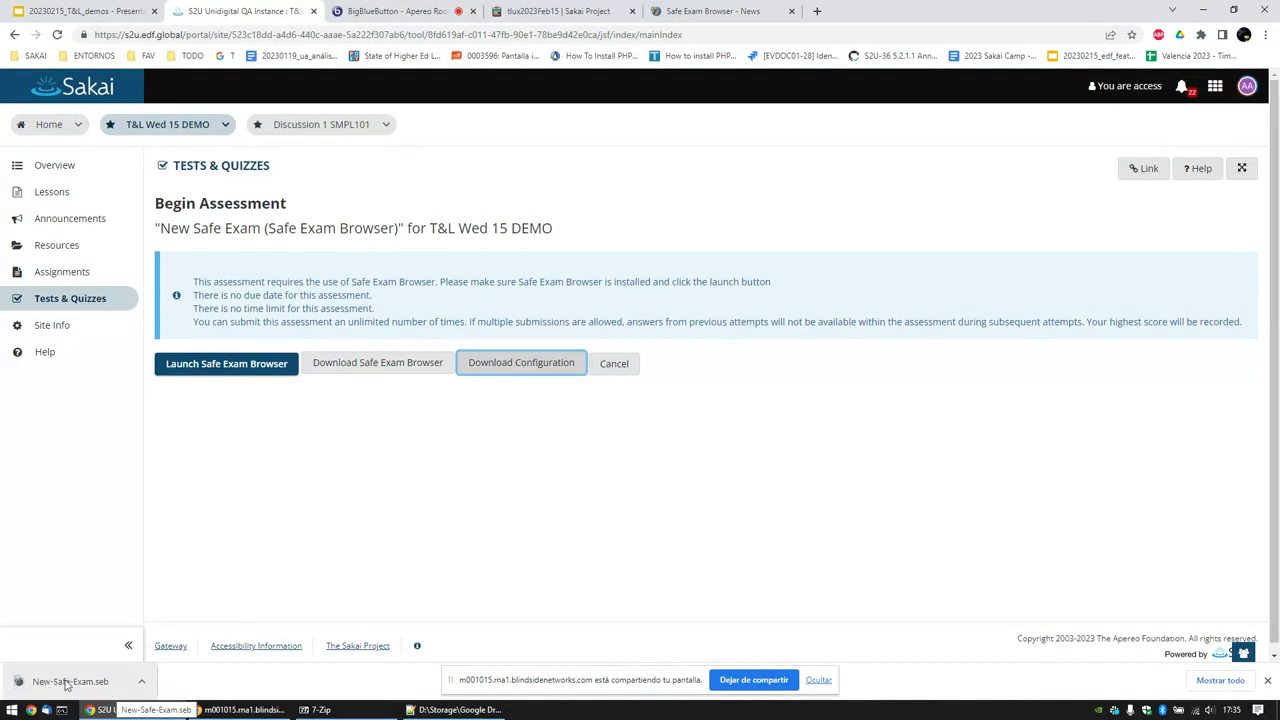
click(610, 372)
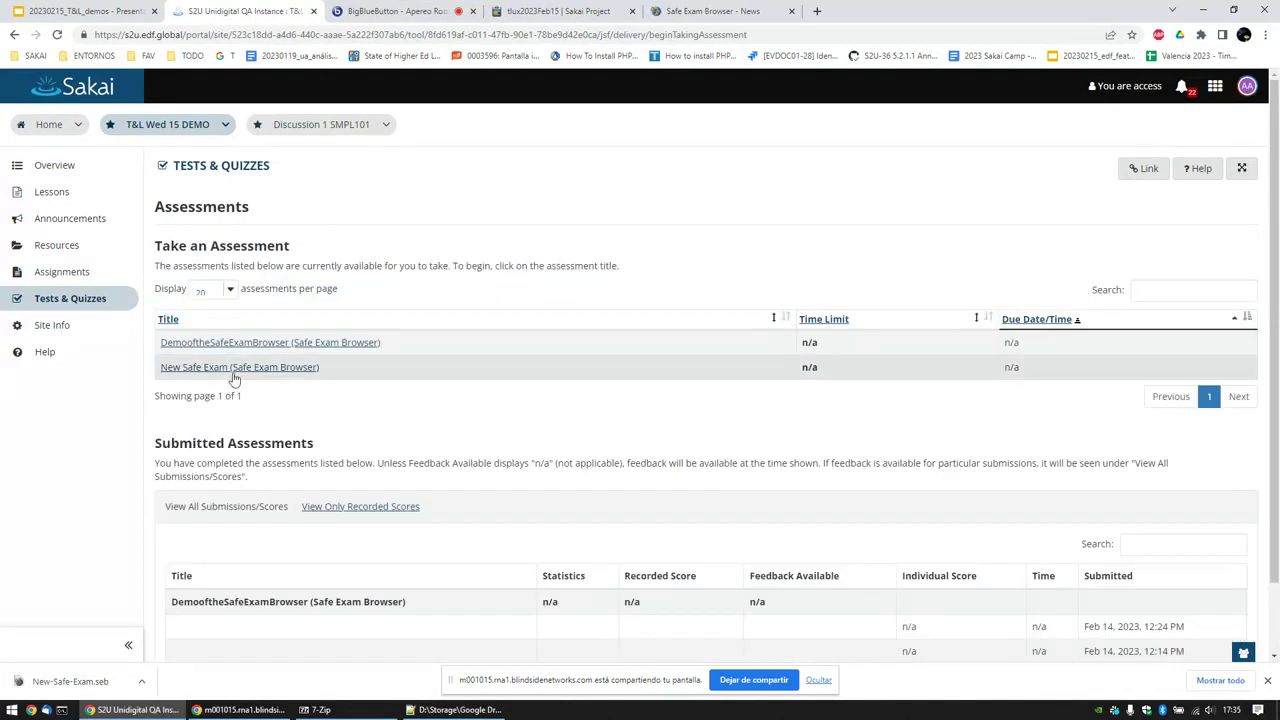
click(234, 369)
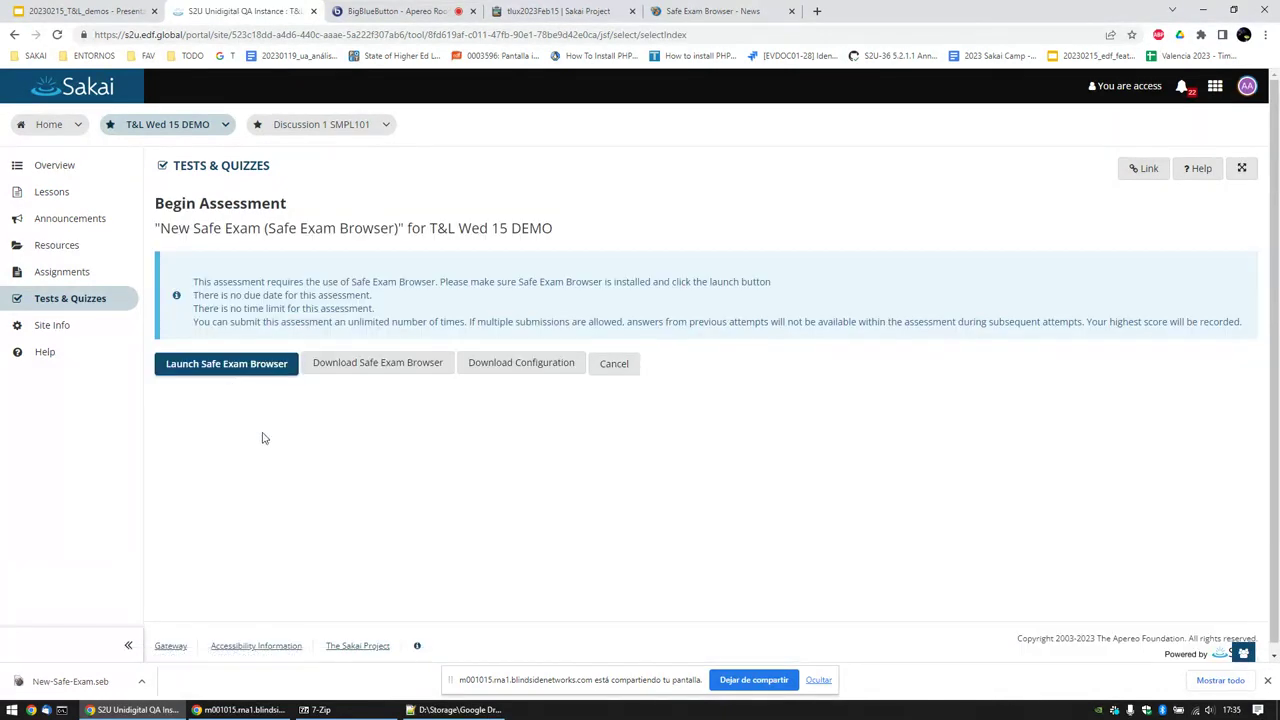
click(210, 366)
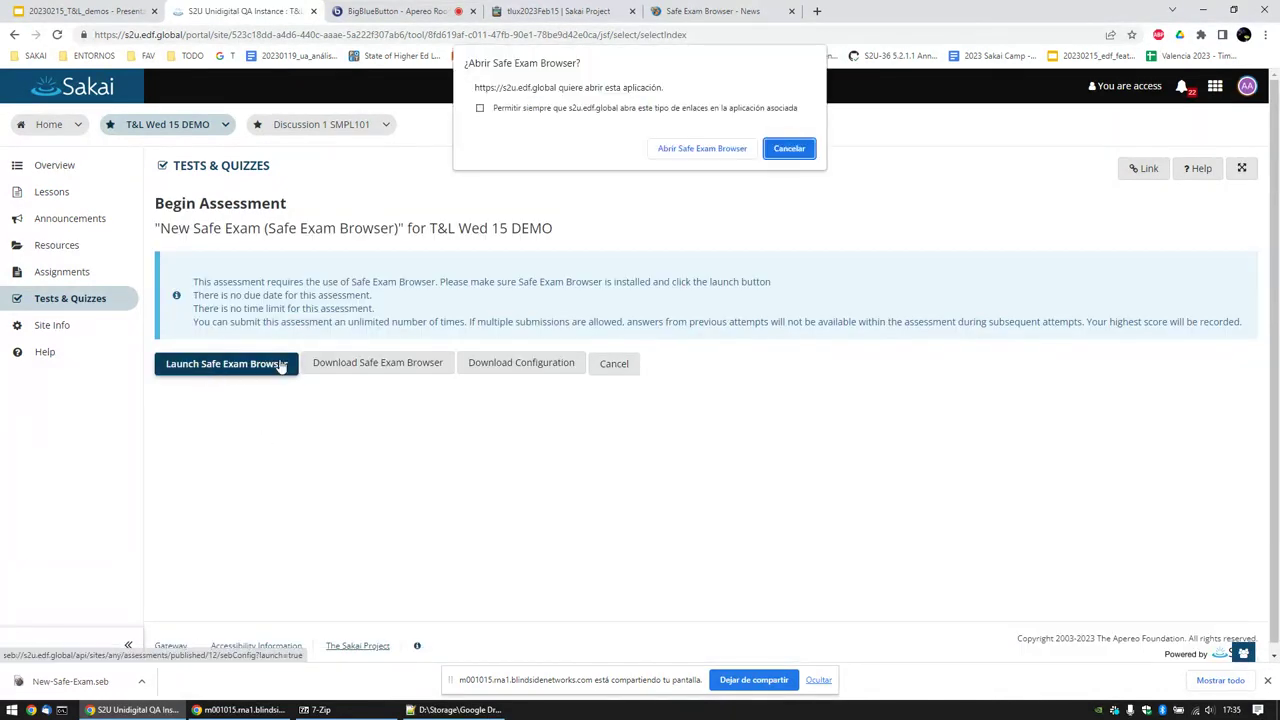
Step: Let Safe Exam Browser start by closing running apps, then check its zoom, Wi-Fi and keyboard indicators
click(680, 149)
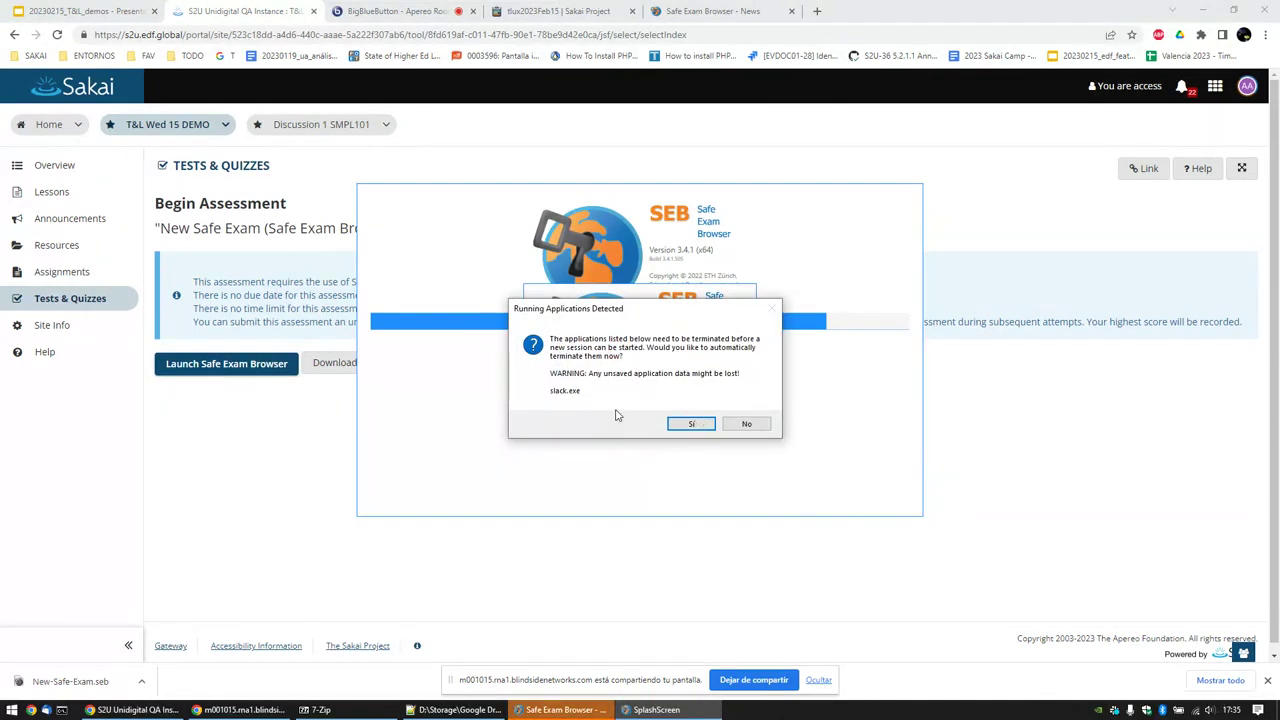
click(693, 424)
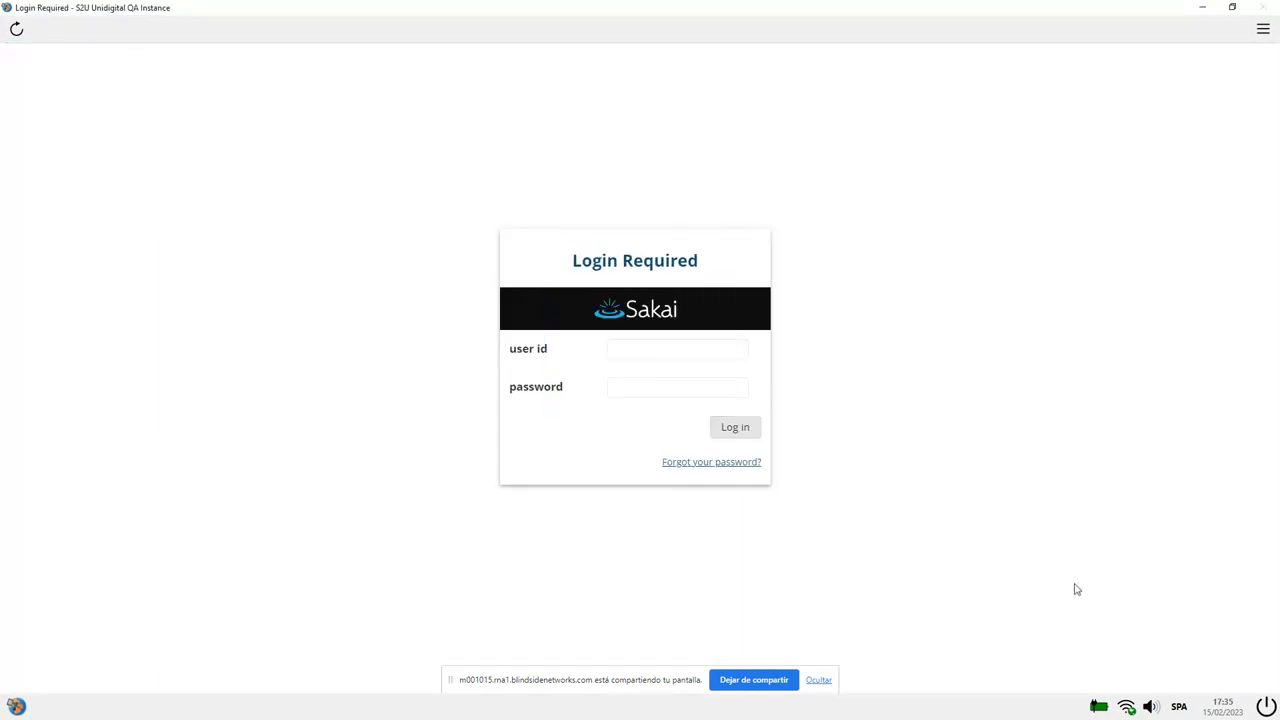
click(896, 431)
click(1263, 28)
click(1178, 180)
mouse_move(17, 702)
click(1100, 709)
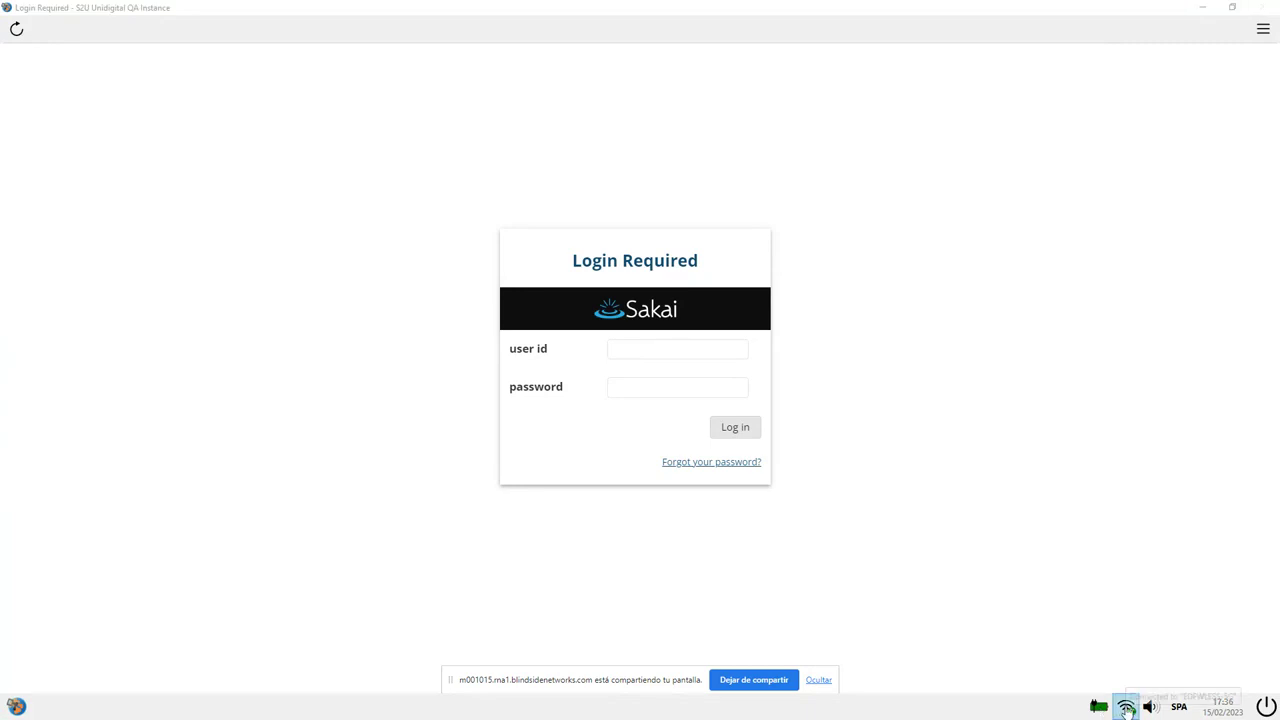
click(1127, 707)
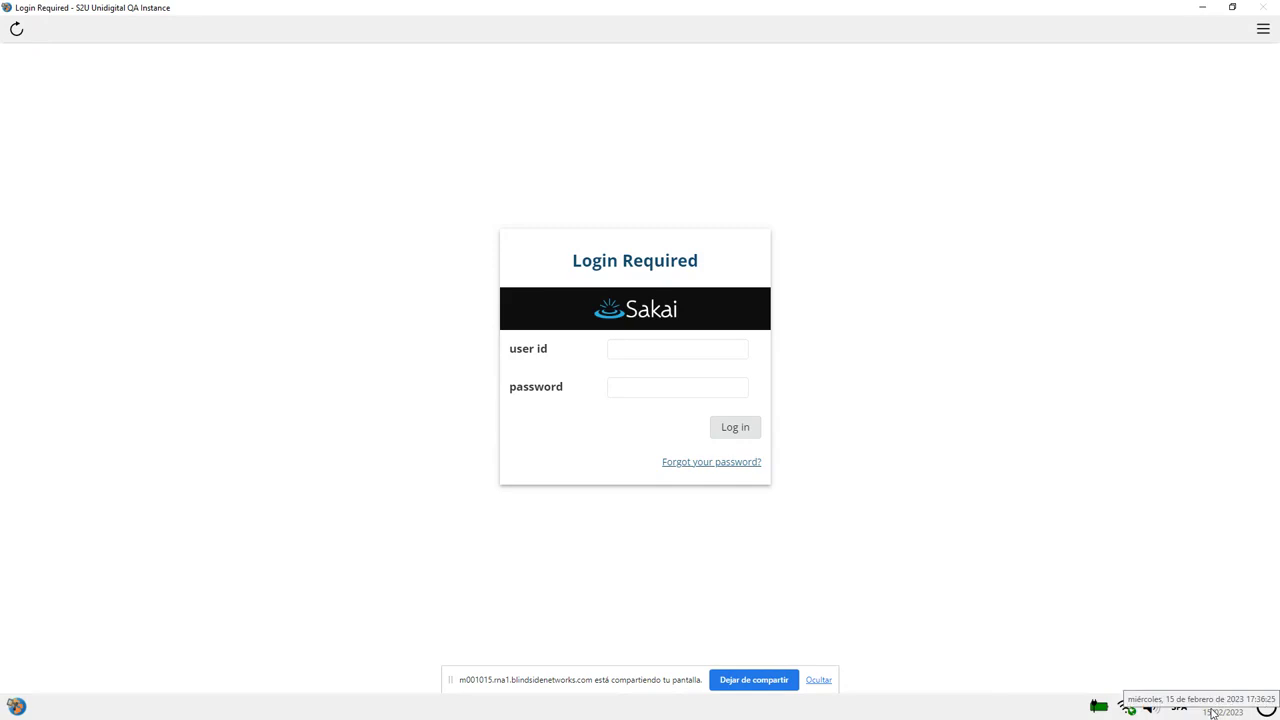
click(1215, 711)
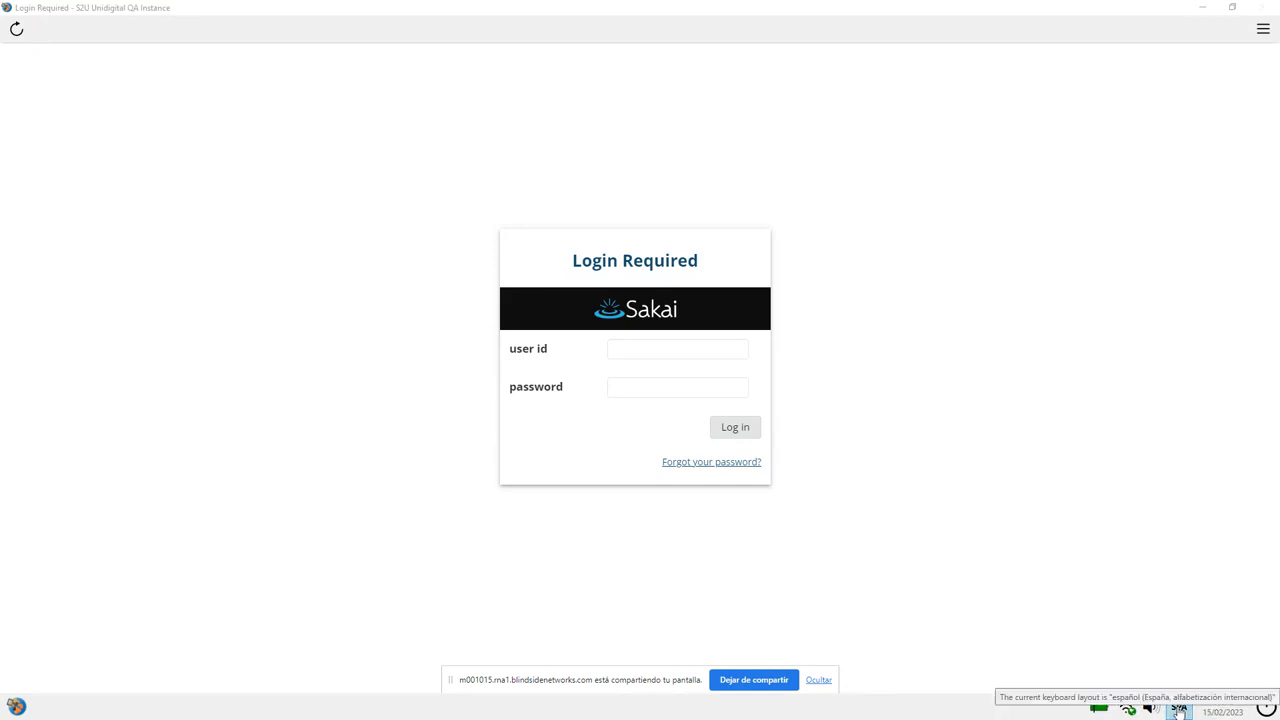
Step: Log in to Sakai inside SEB with the student user id and password
click(663, 353)
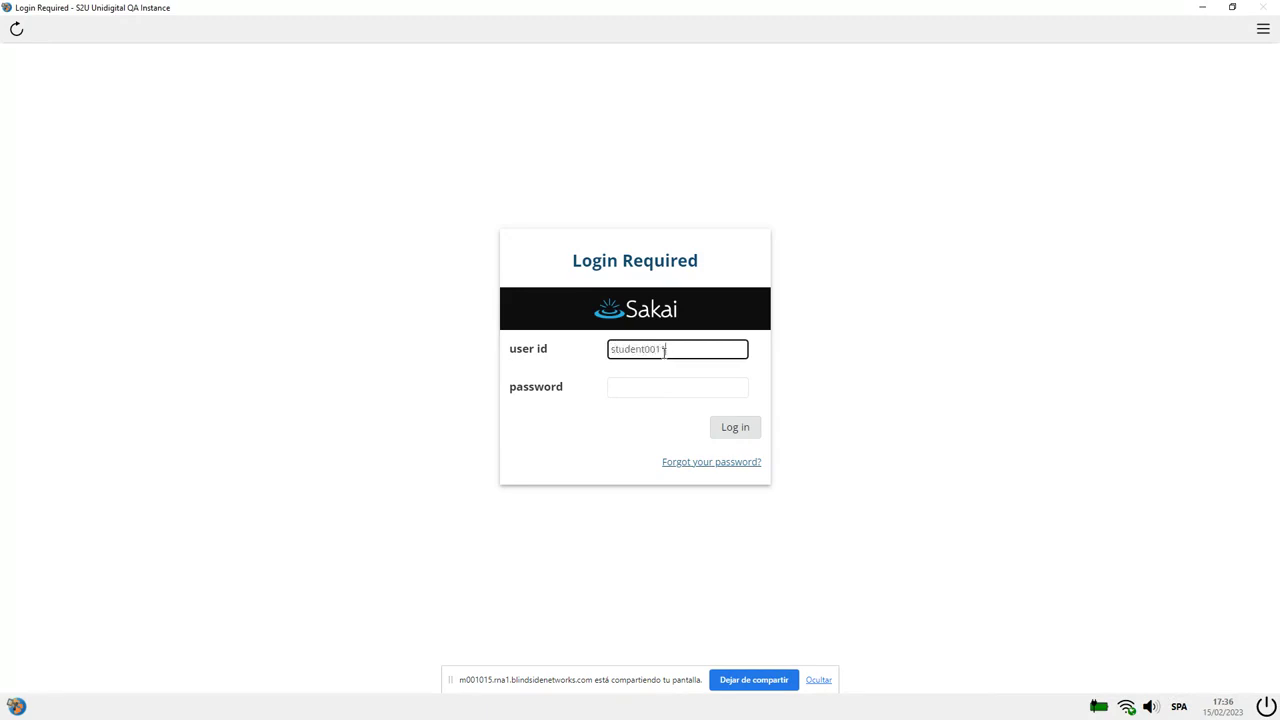
key(Tab)
text(001)
key(Return)
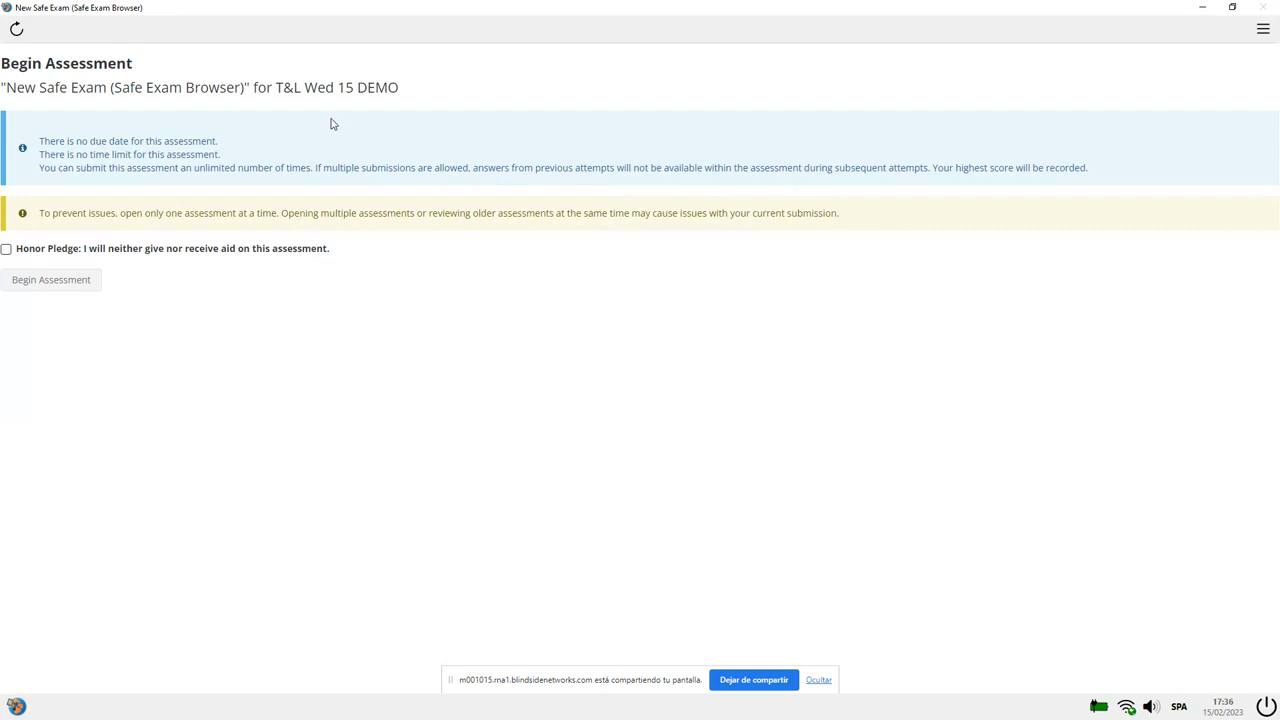
Step: Accept the honor pledge, begin New Safe Exam, and answer 'Complete my submission and this prevents me from ch'
click(110, 253)
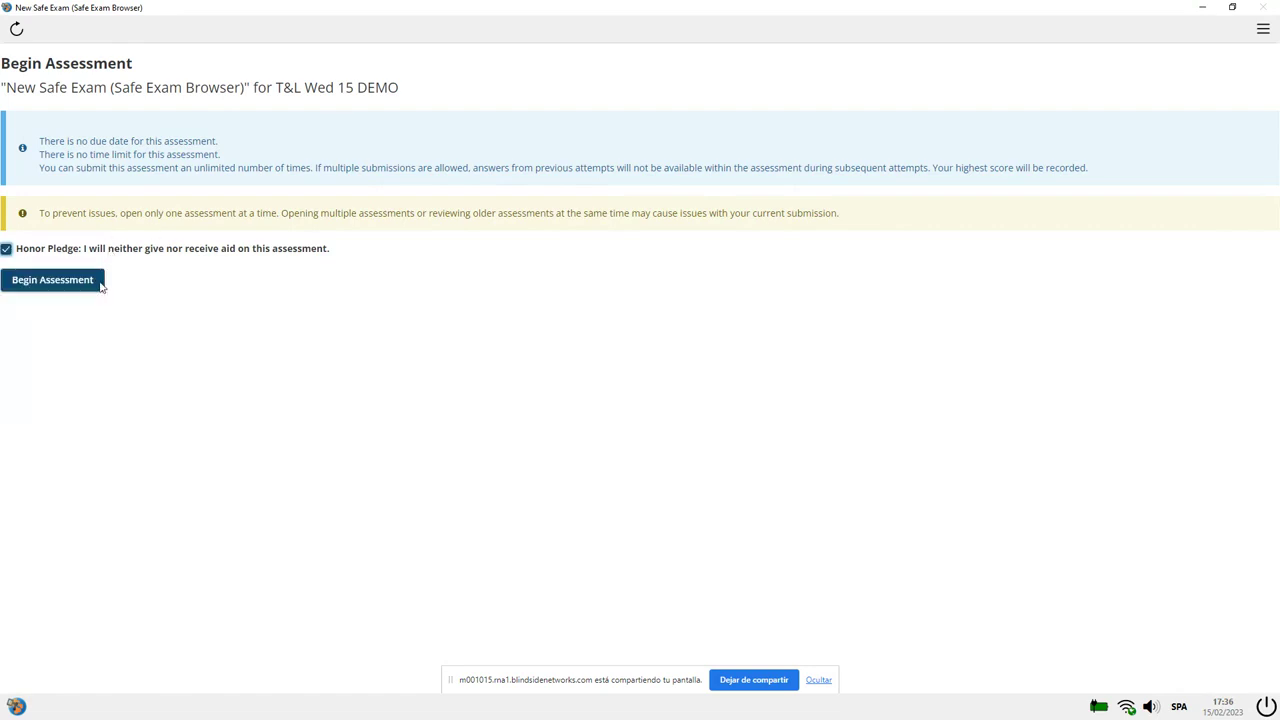
click(38, 286)
click(68, 292)
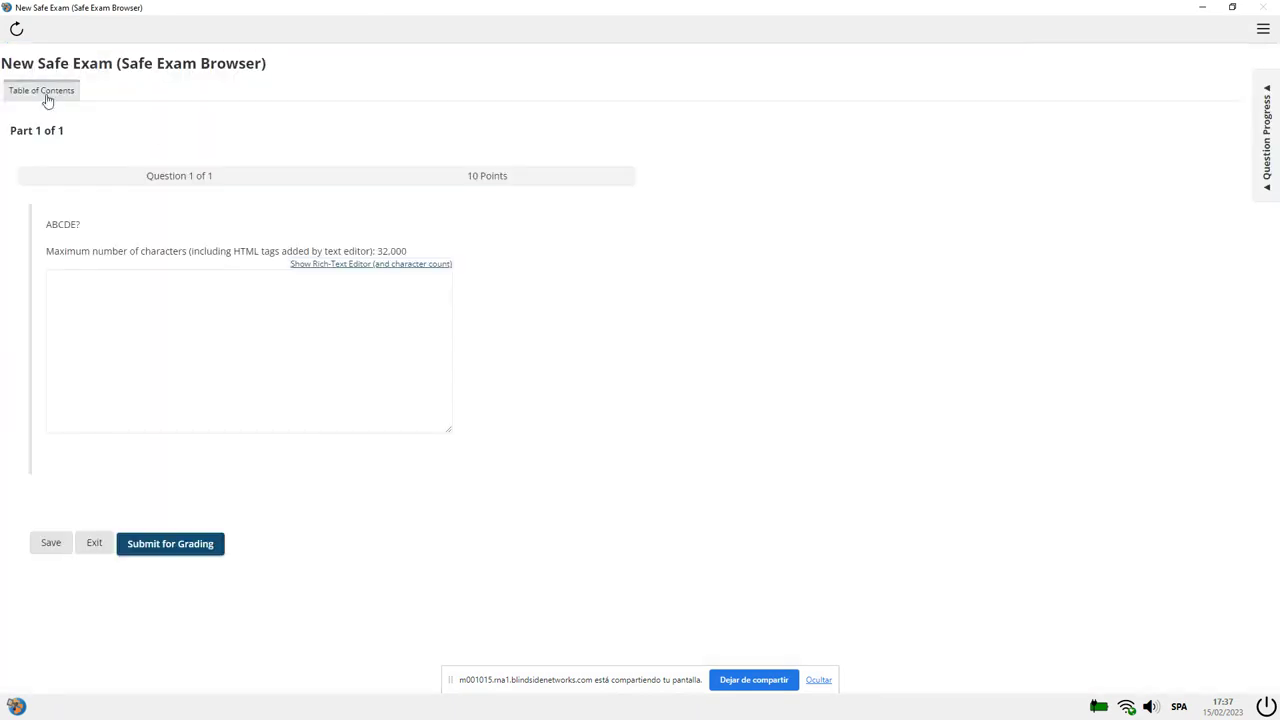
click(200, 322)
text(Complete my)
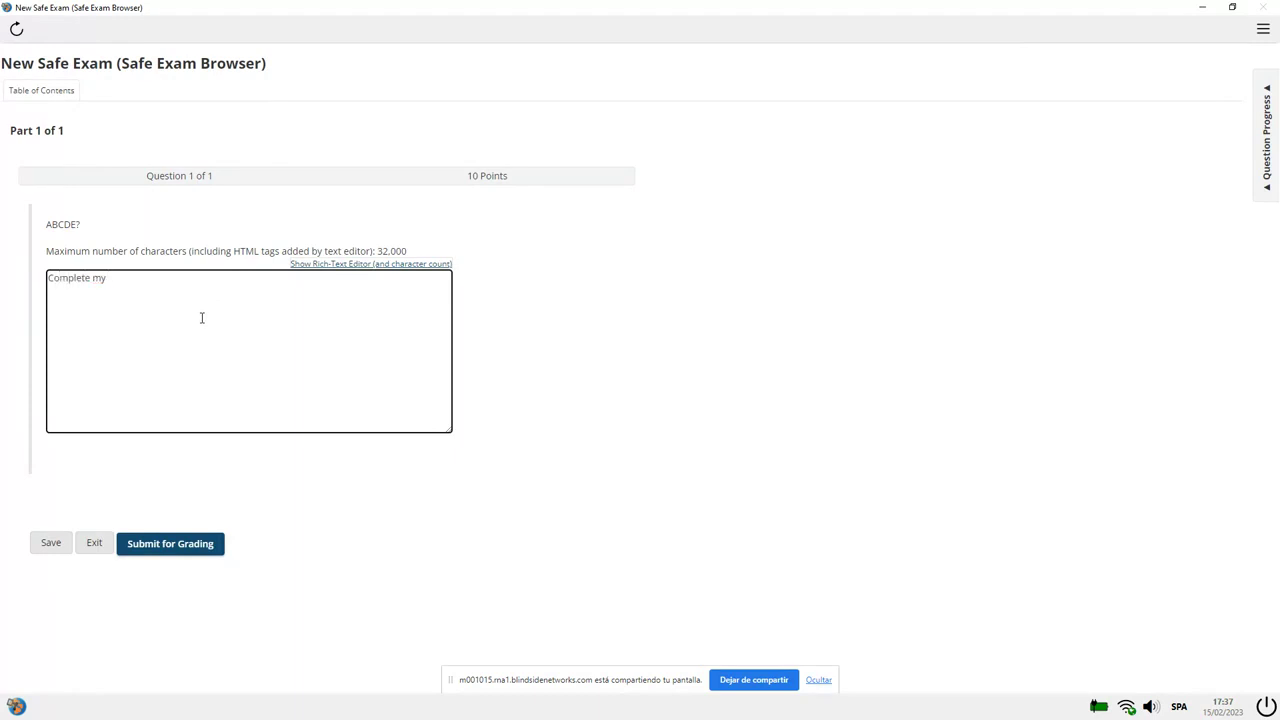
text( submission and this prevents me from cheating.)
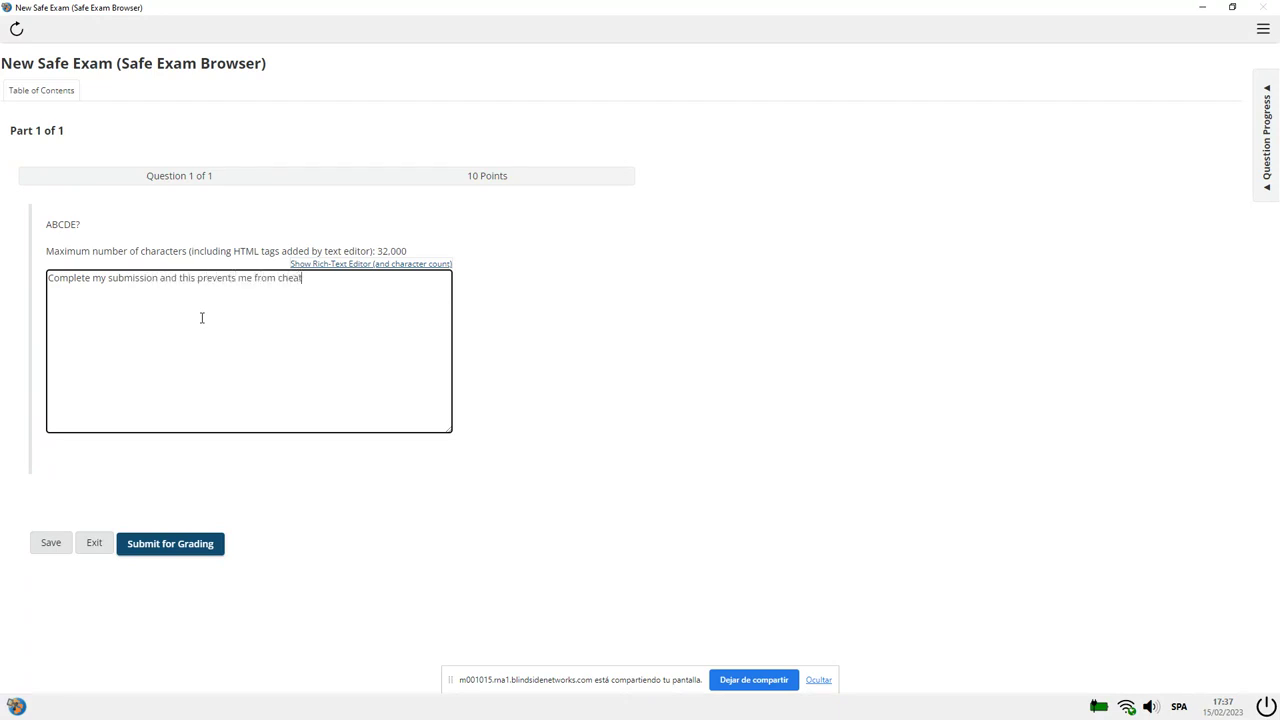
Step: Submit the answer for grading, confirm it, and quit Safe Exam Browser
click(163, 541)
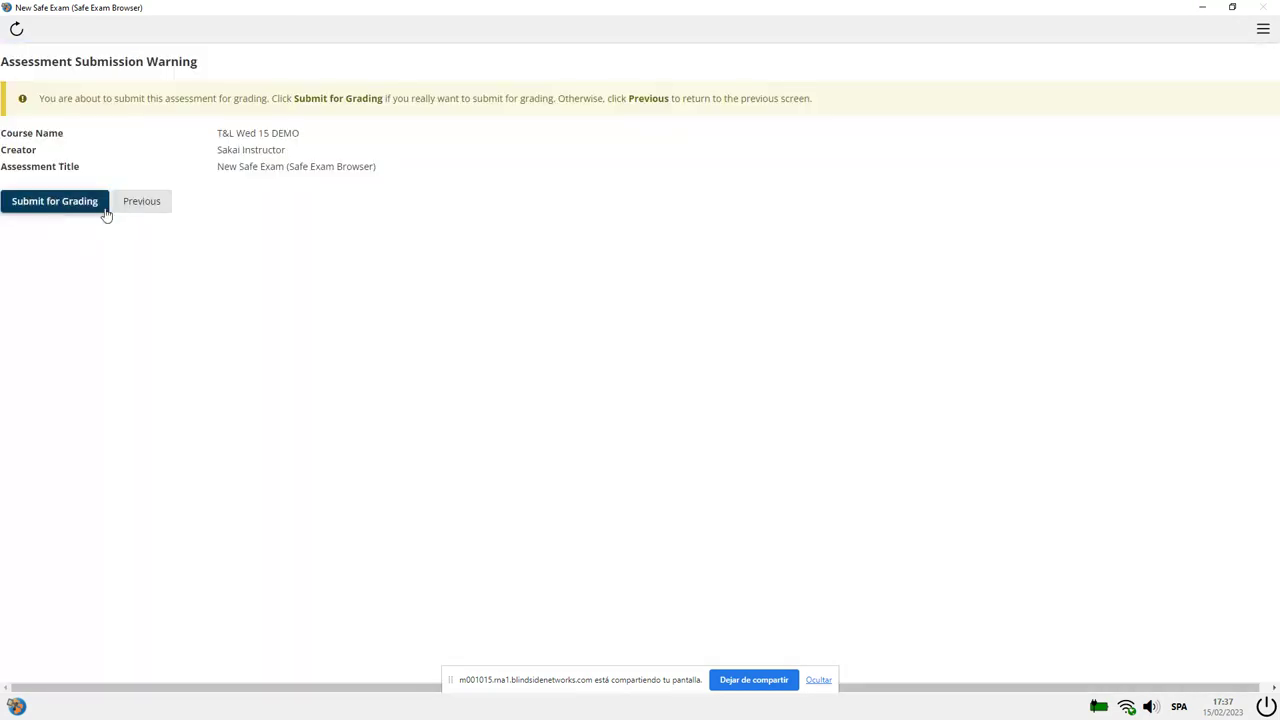
click(95, 207)
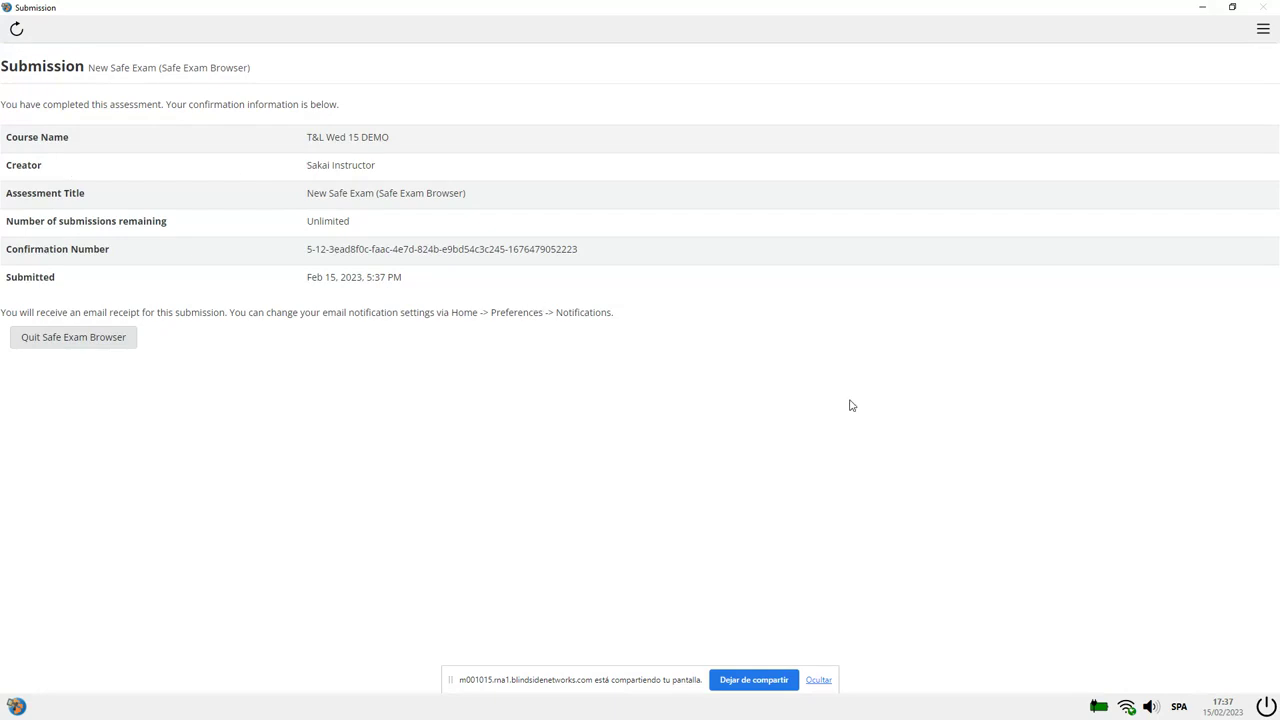
double_click(300, 9)
double_click(306, 14)
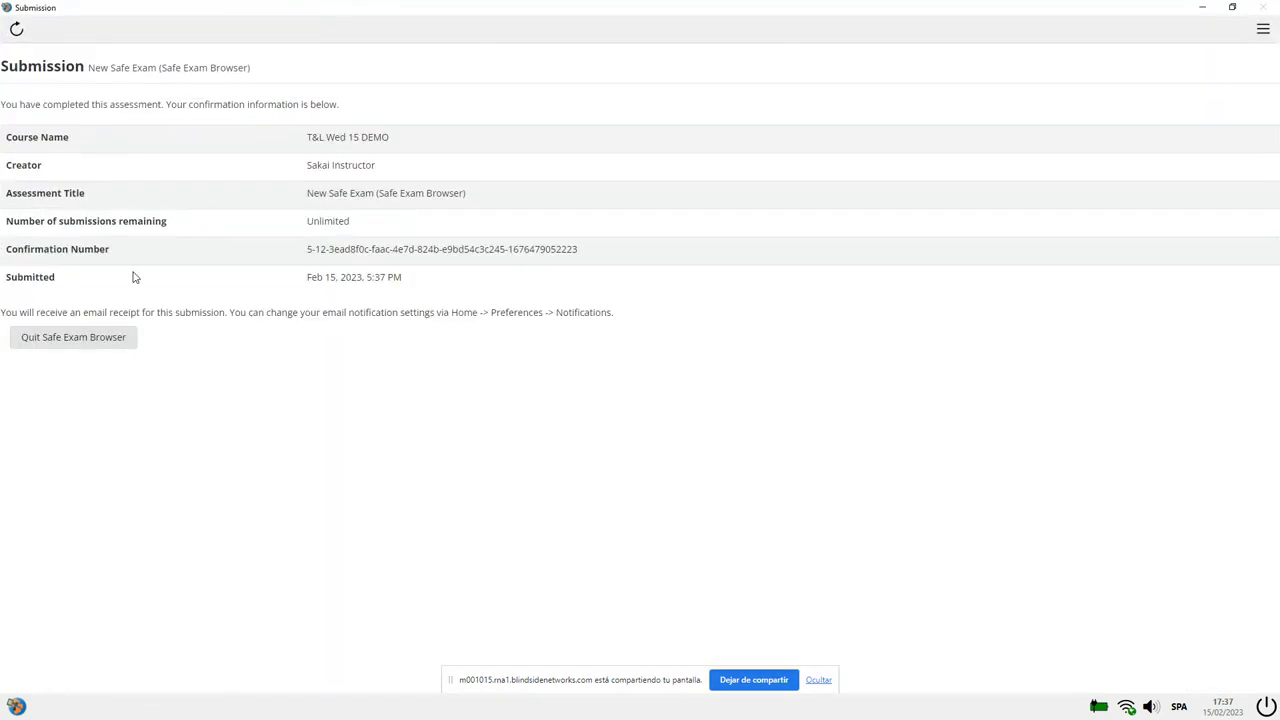
click(78, 346)
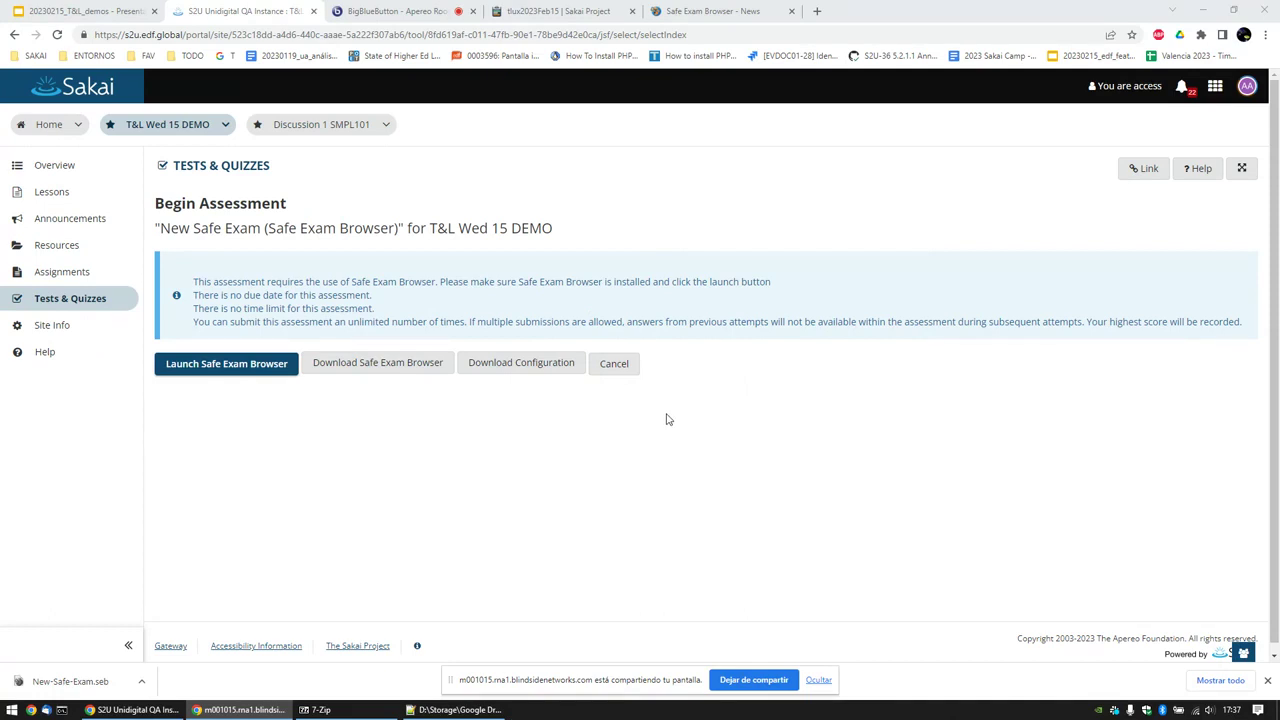
Step: Open DemooftheSafeExamBrowser from Tests & Quizzes, then select the Safe Exam Browser News page address
click(236, 168)
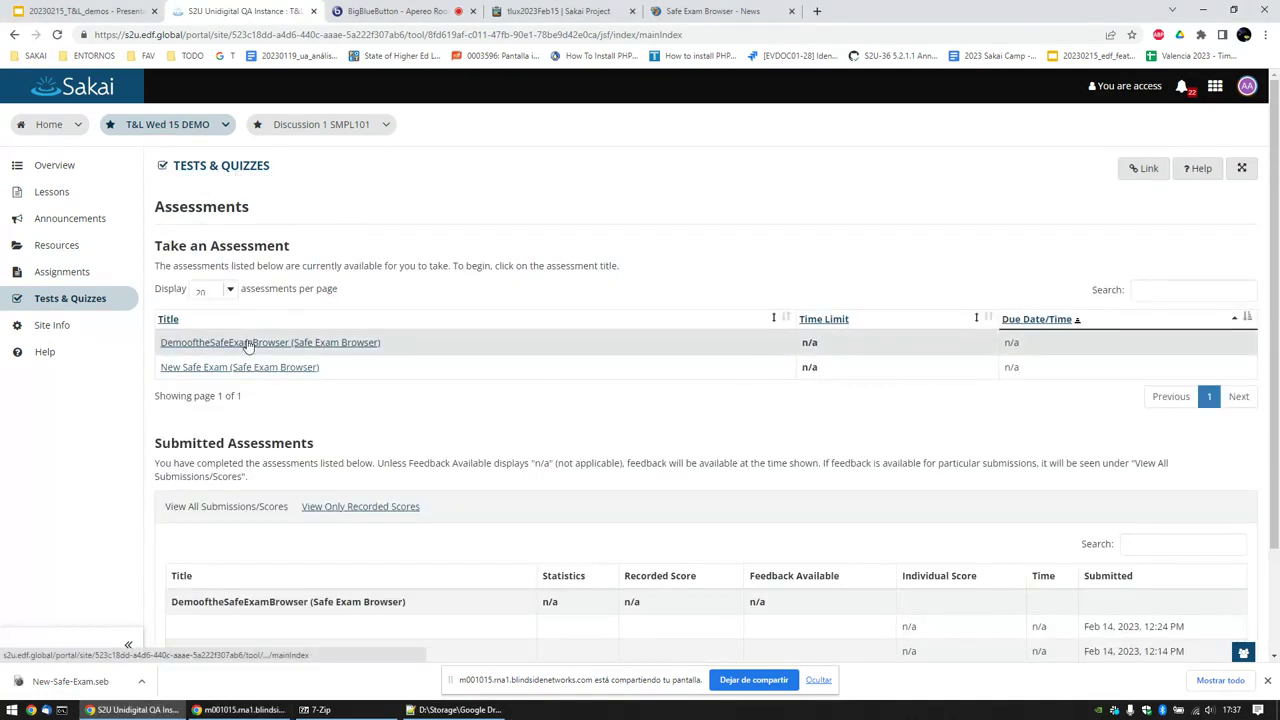
click(249, 342)
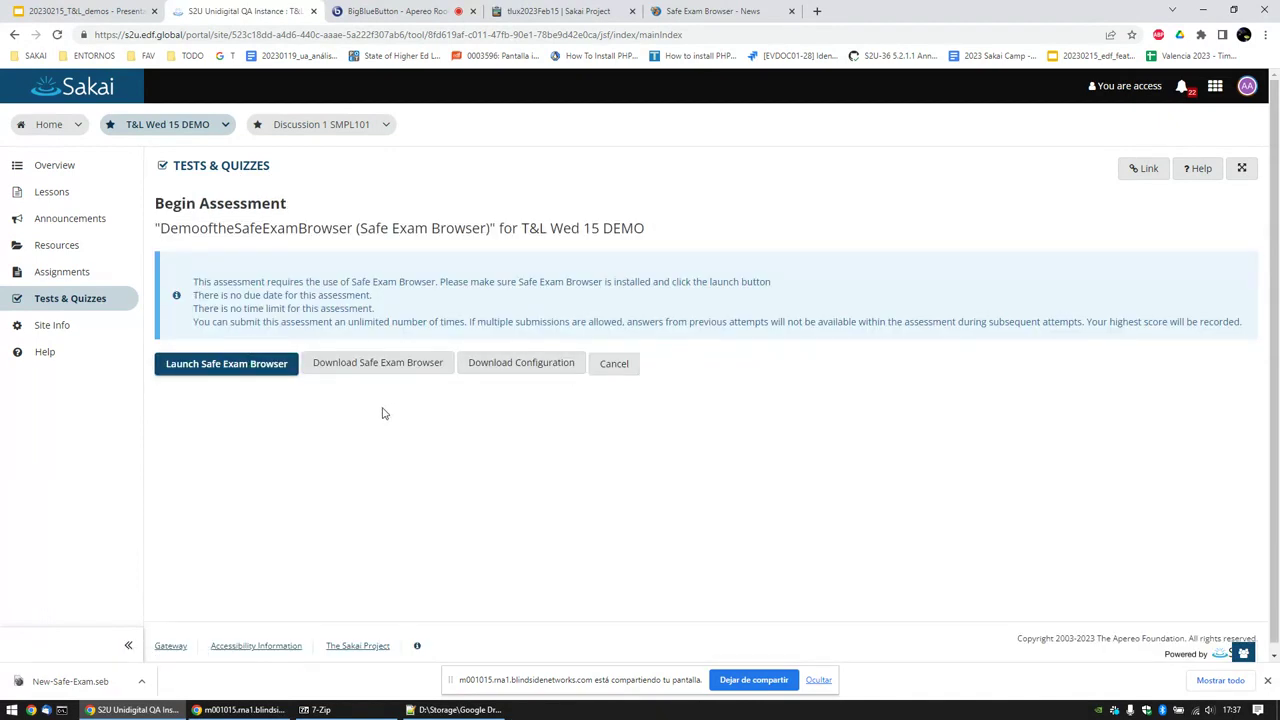
click(712, 11)
click(278, 35)
key(ctrl+c)
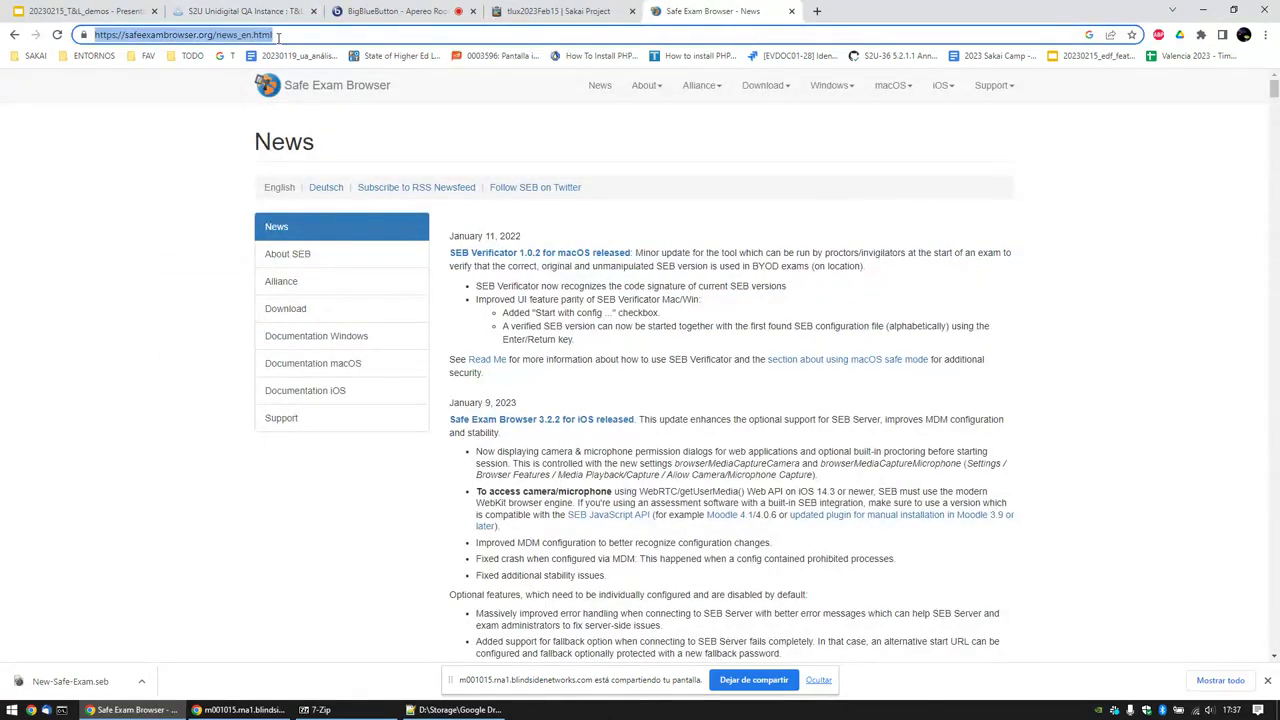
Step: Post the Safe Exam Browser News link in the BigBlueButton public chat and return to that page
click(395, 11)
click(238, 638)
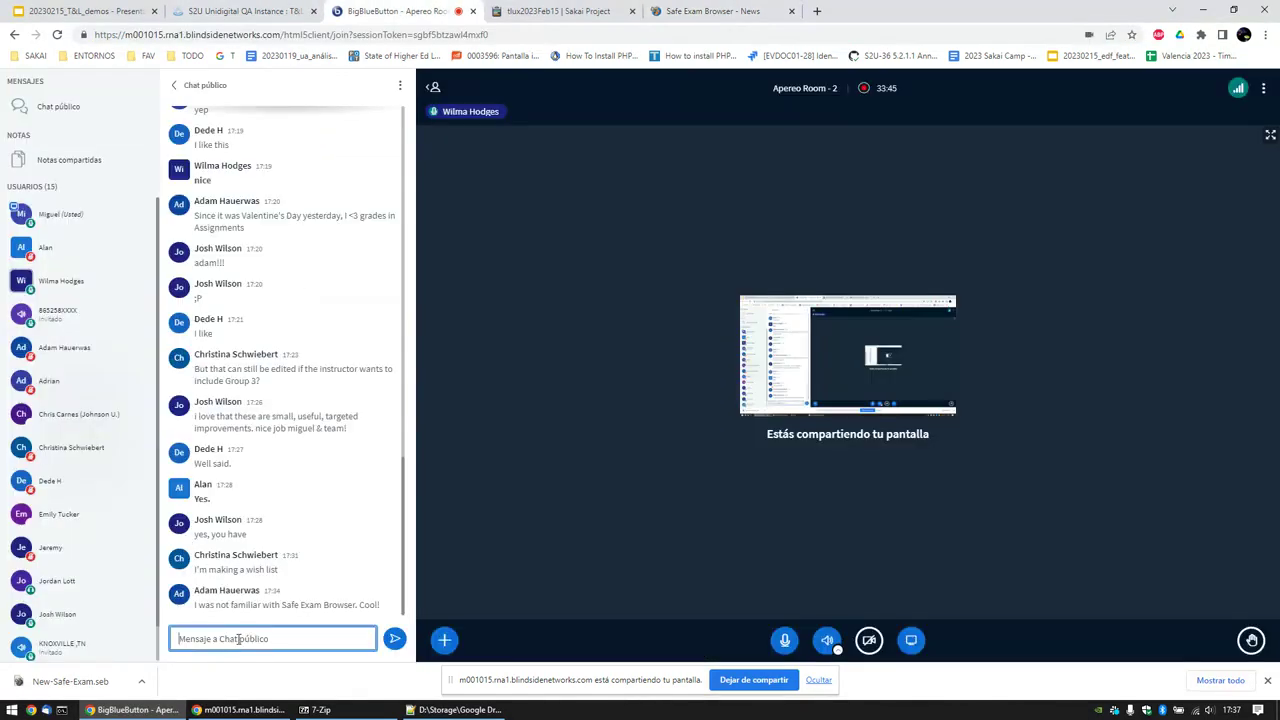
key(ctrl+v)
key(Return)
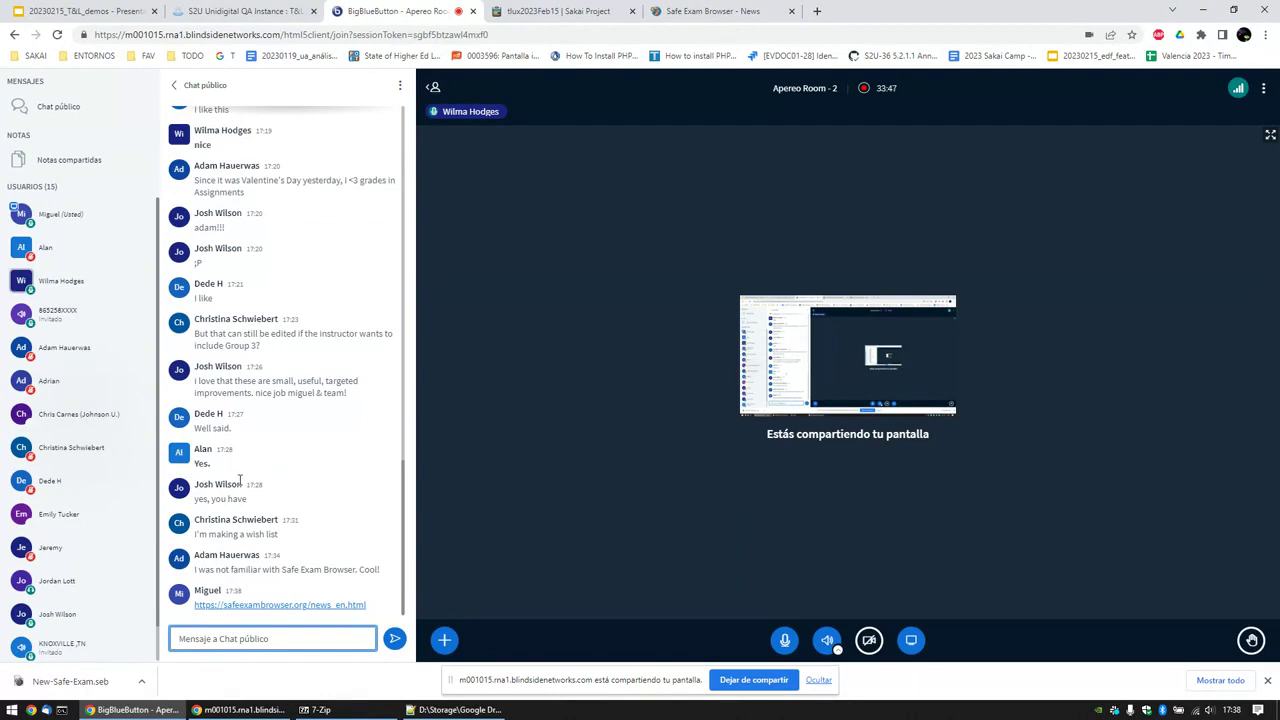
click(243, 11)
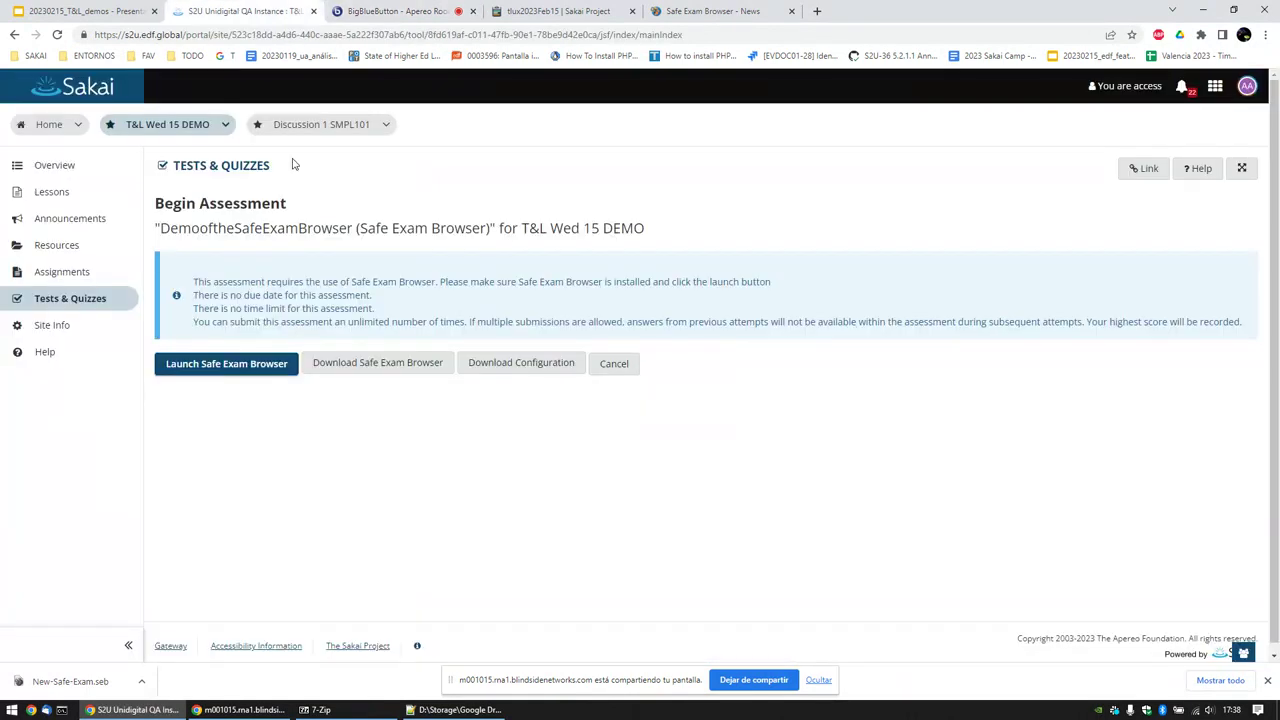
click(425, 12)
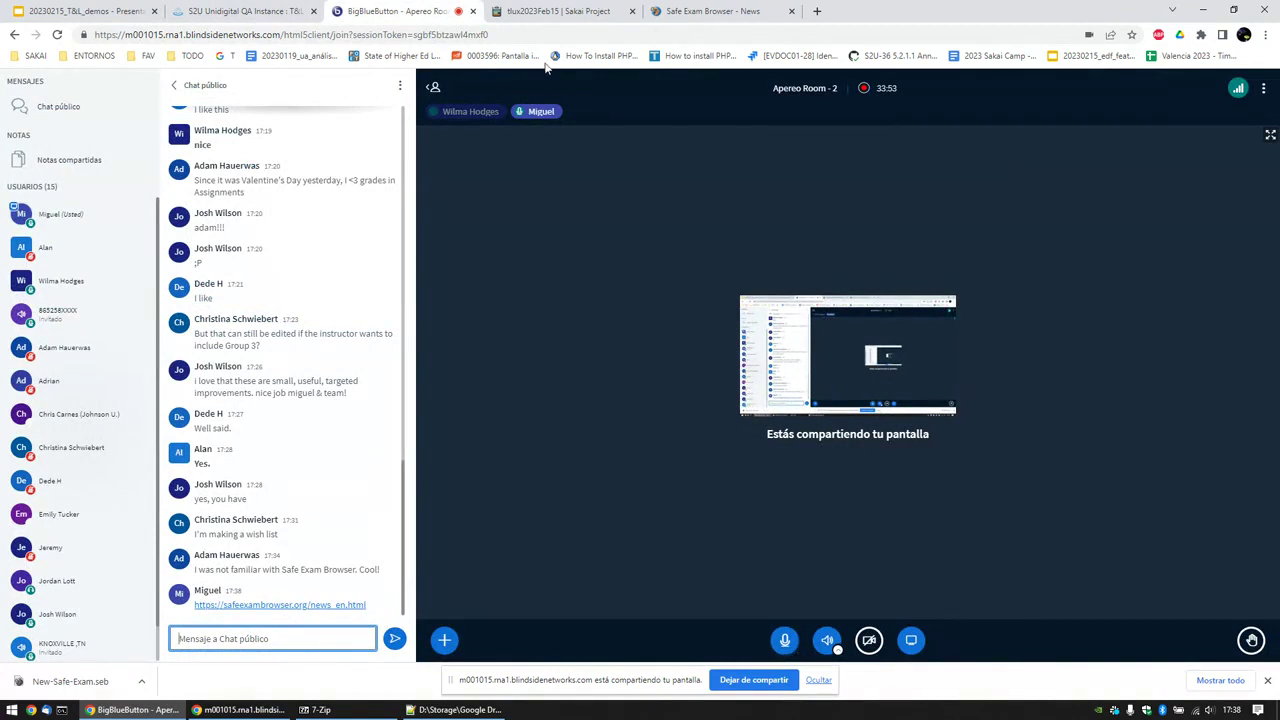
click(705, 11)
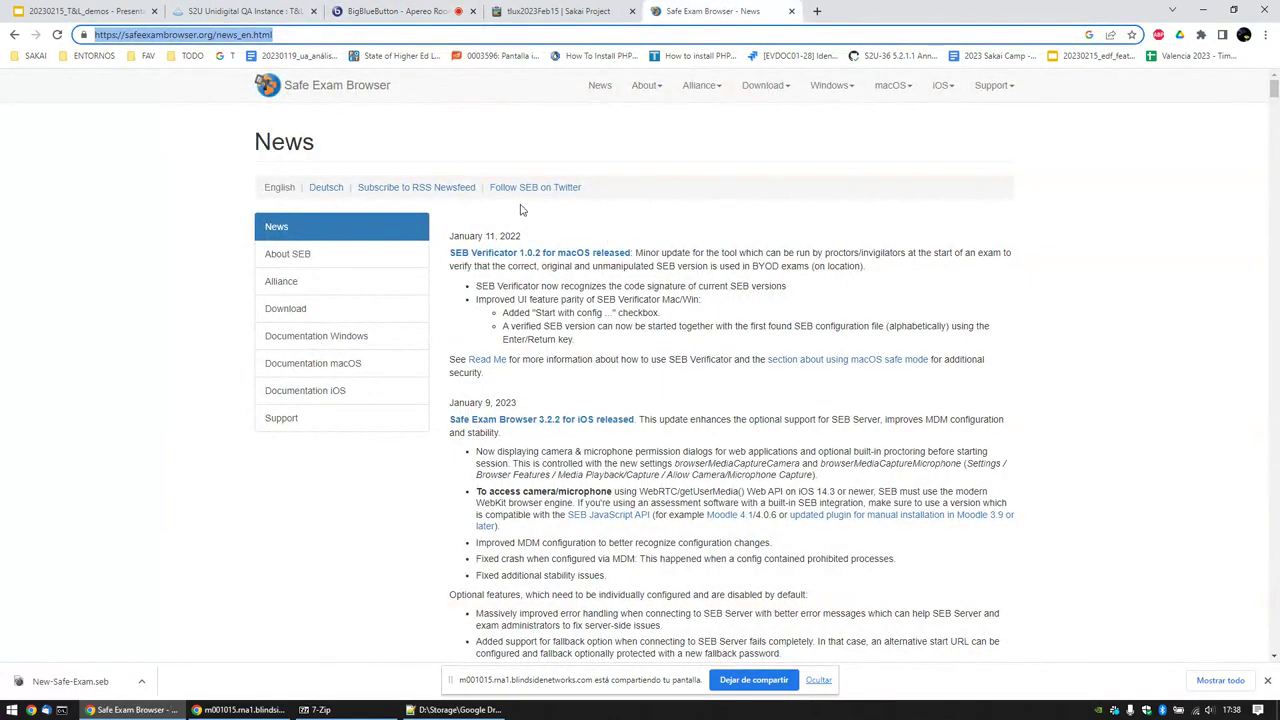
Step: Reload and scroll through the SEB News page, then return to the Sakai assessment tab
click(597, 88)
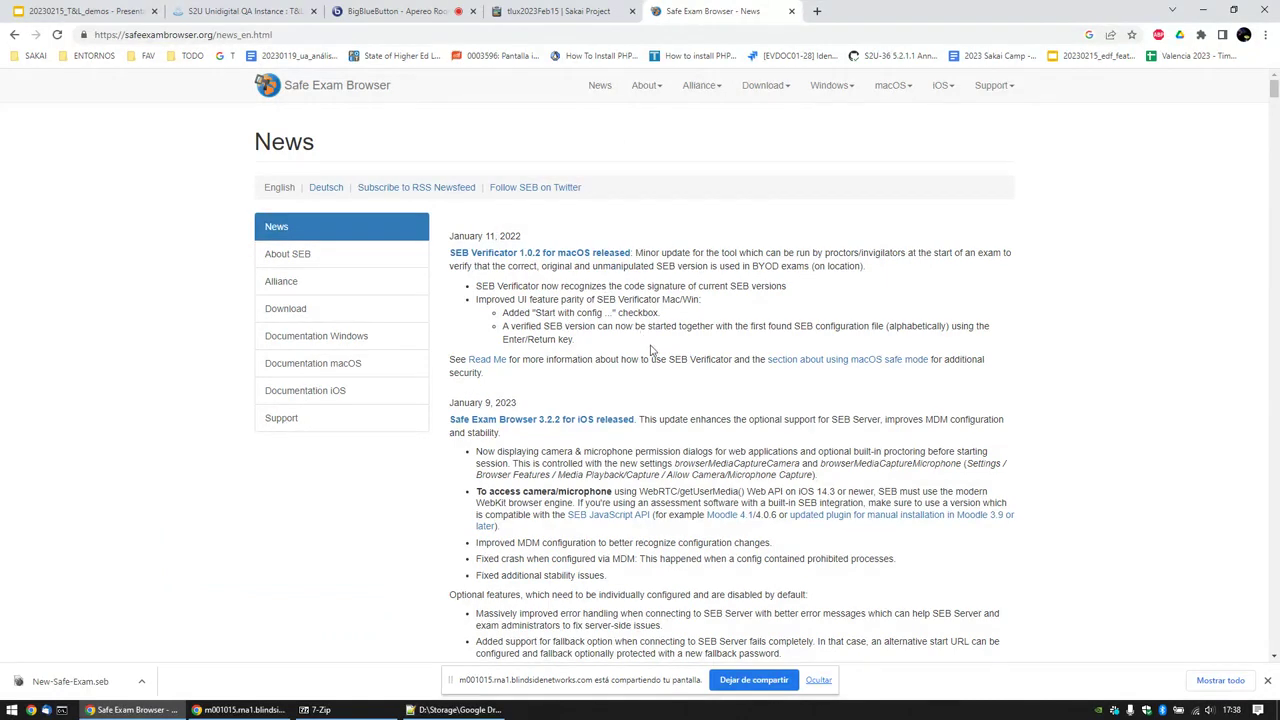
scroll(651, 351, down, 1)
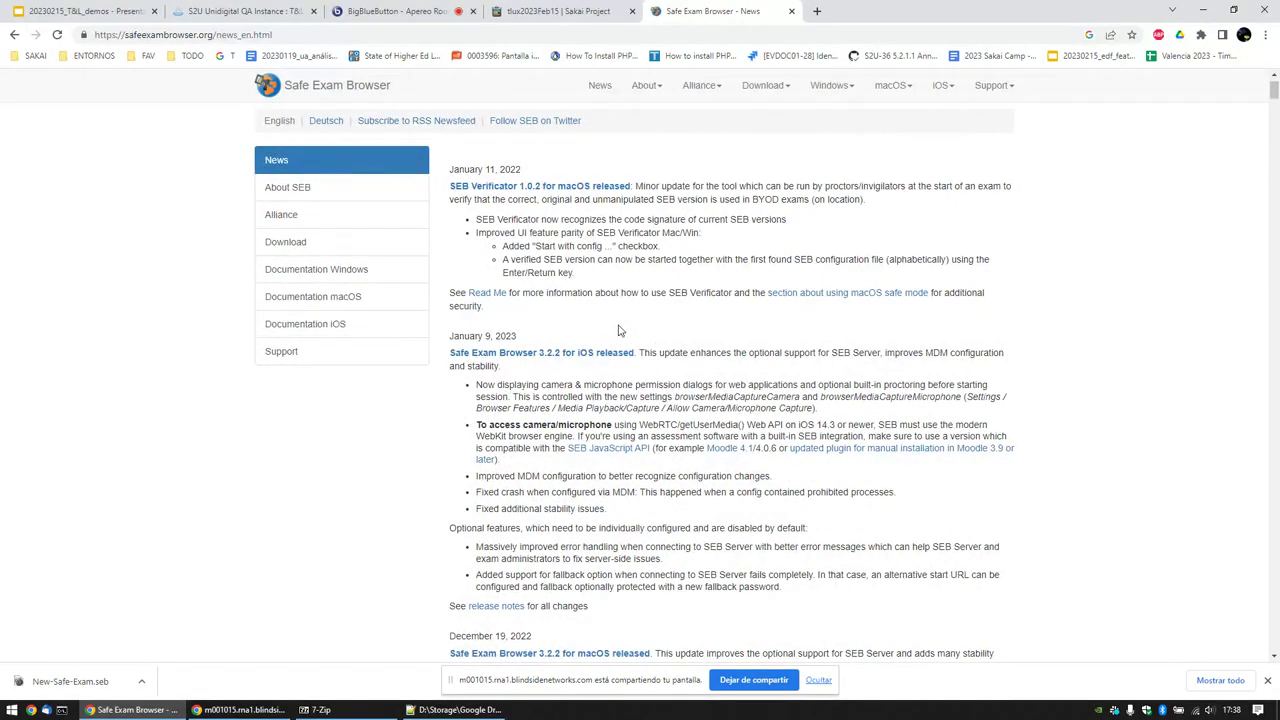
scroll(619, 323, up, 1)
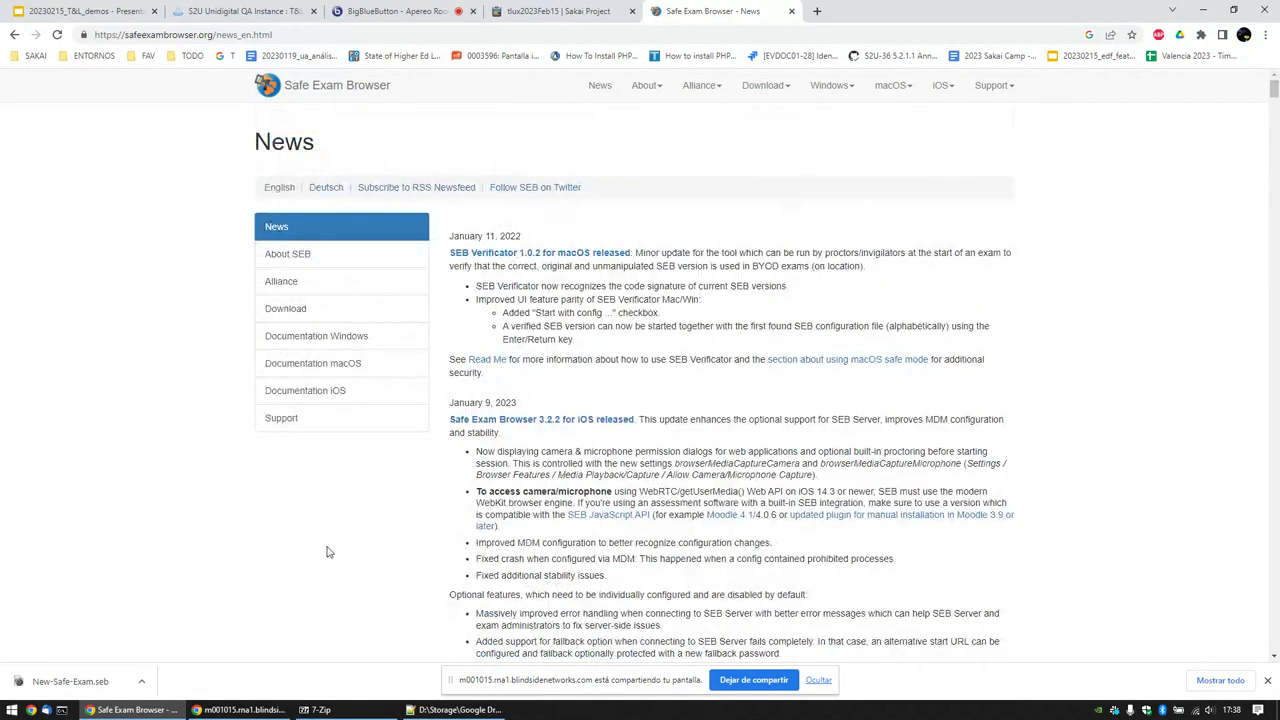
click(240, 710)
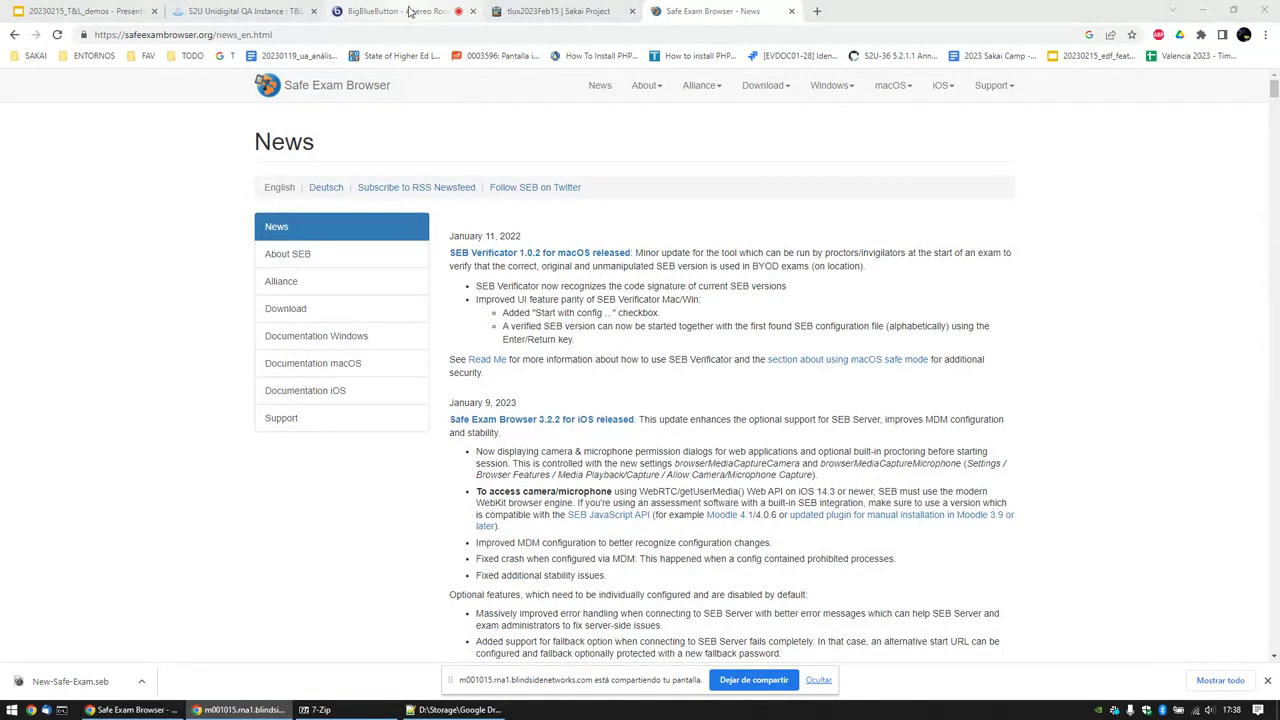
mouse_move(409, 11)
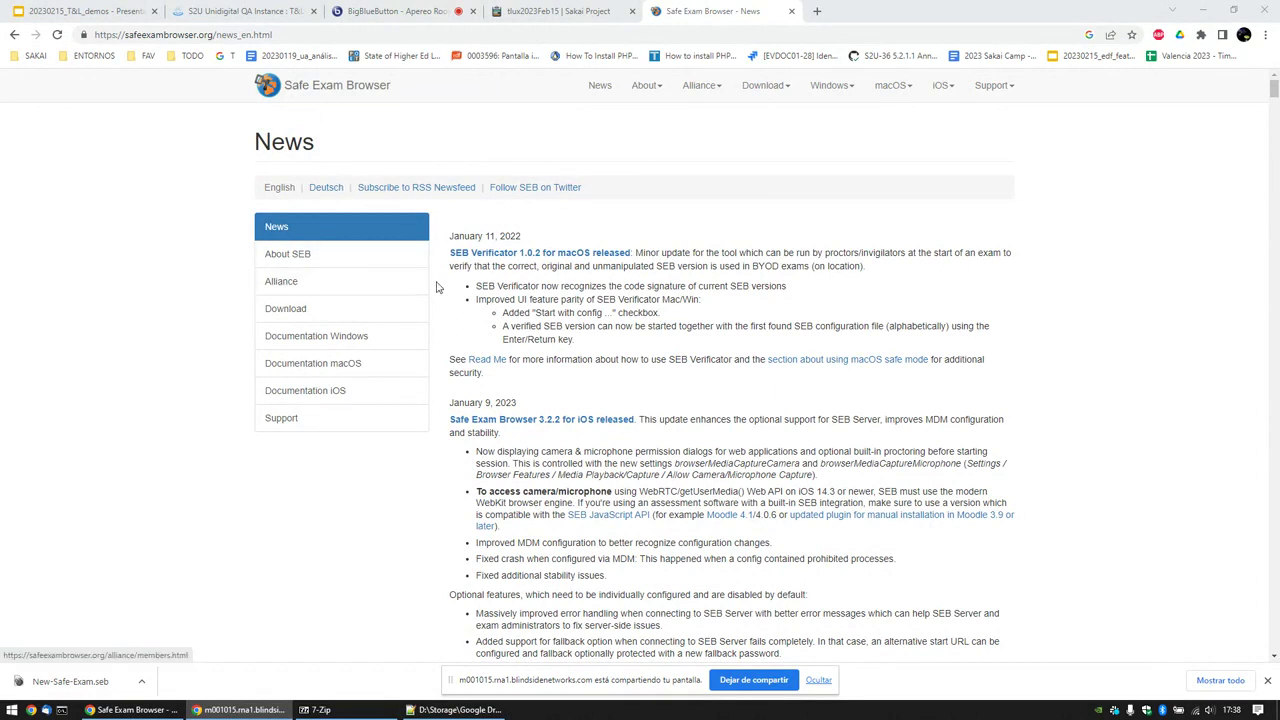
click(262, 11)
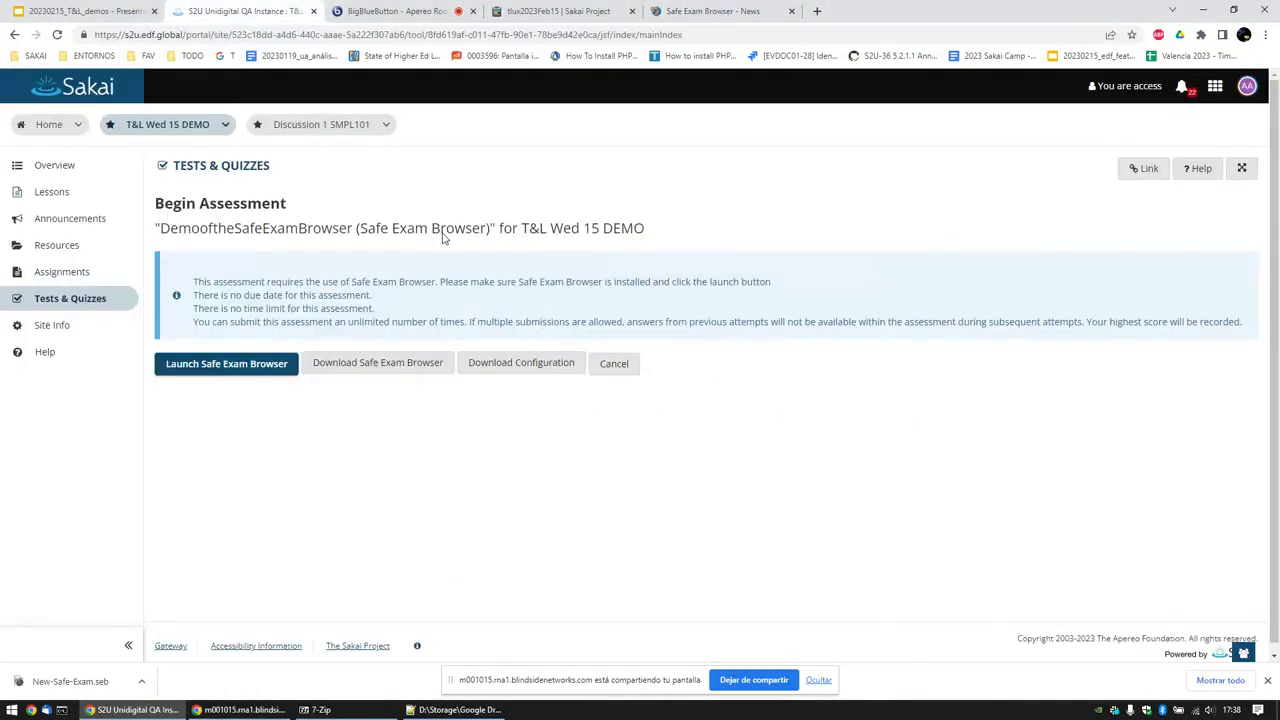
Step: Launch DemooftheSafeExamBrowser in Safe Exam Browser, allowing the Abrir browser prompt
click(203, 166)
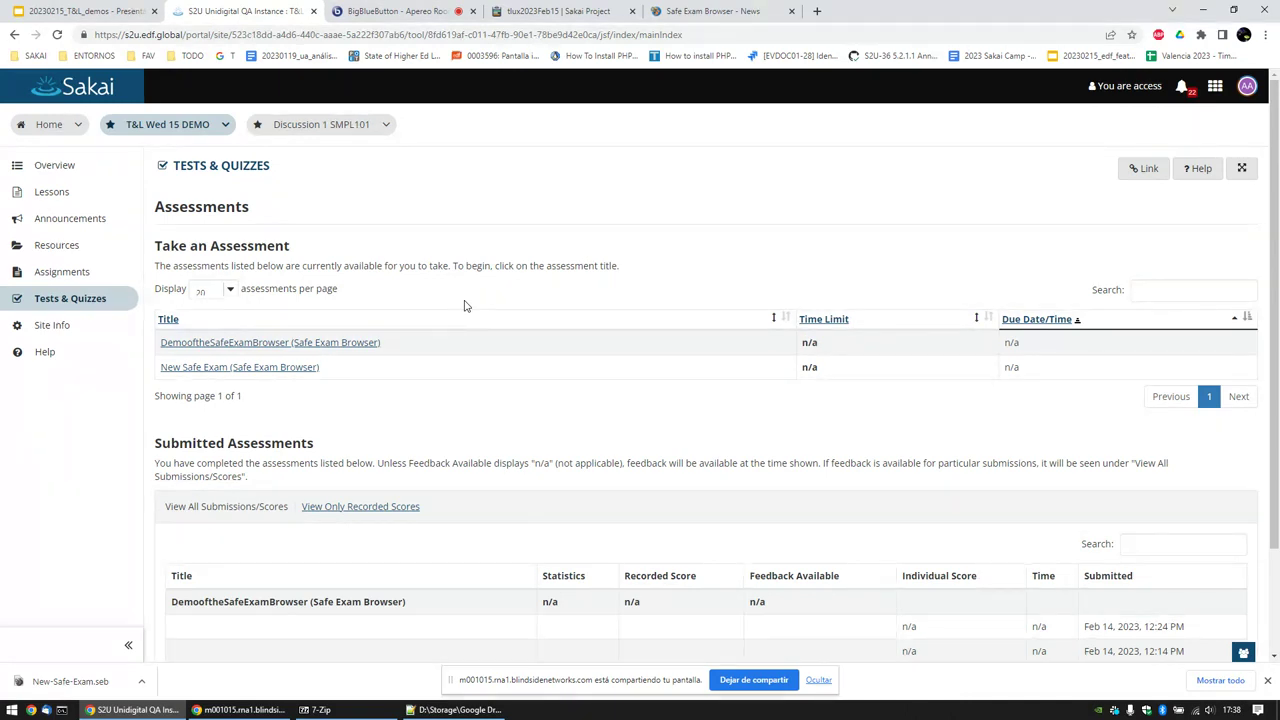
click(290, 342)
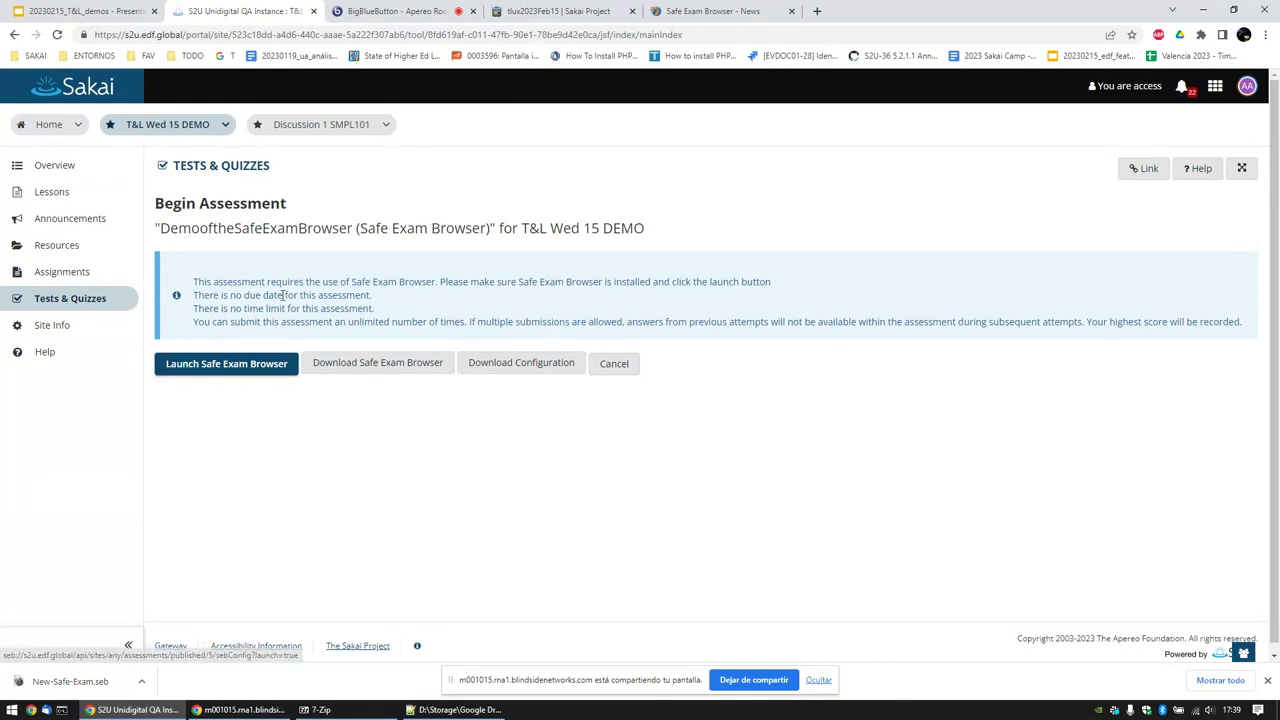
click(209, 372)
click(695, 149)
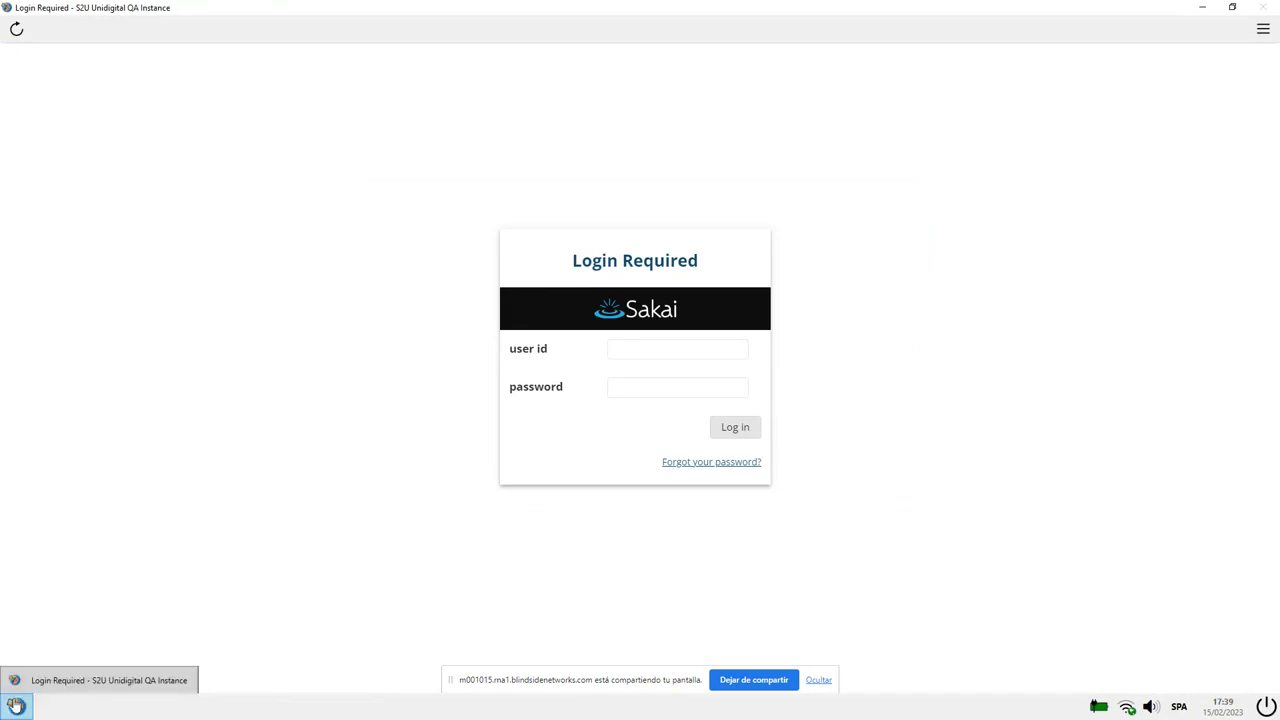
Step: Log in to Sakai as the student with the user id and password
click(645, 353)
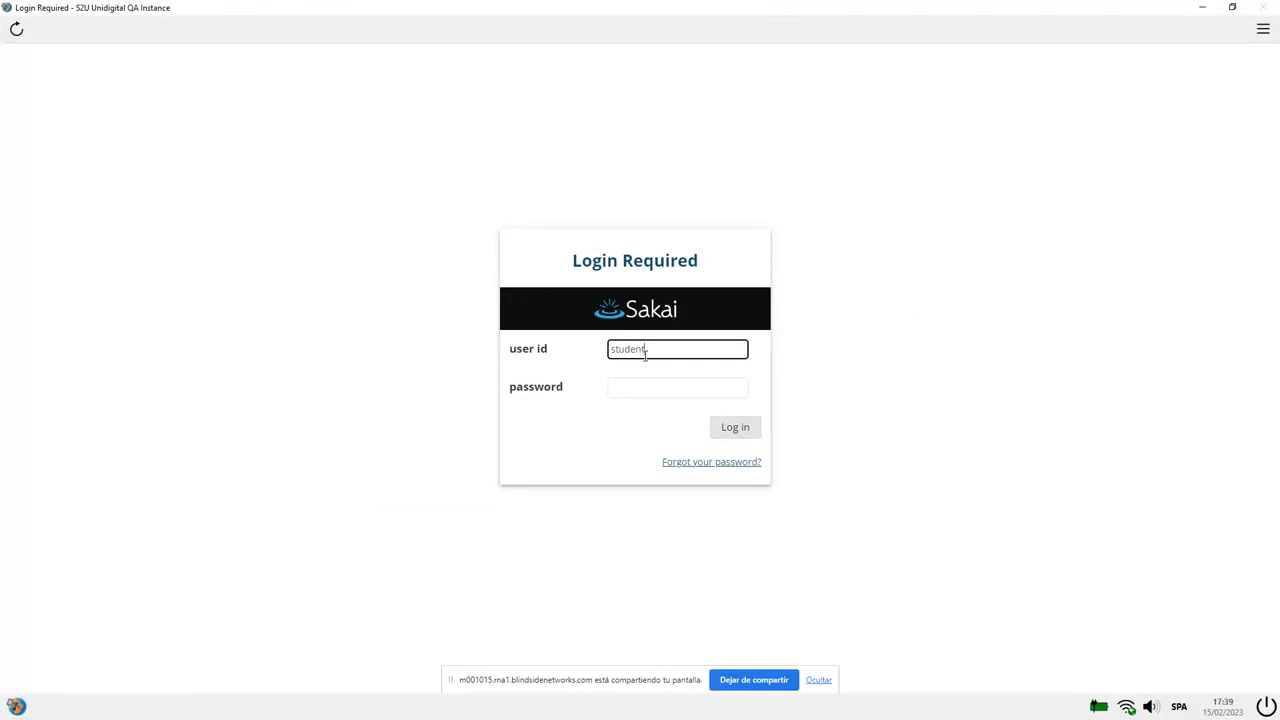
key(Tab)
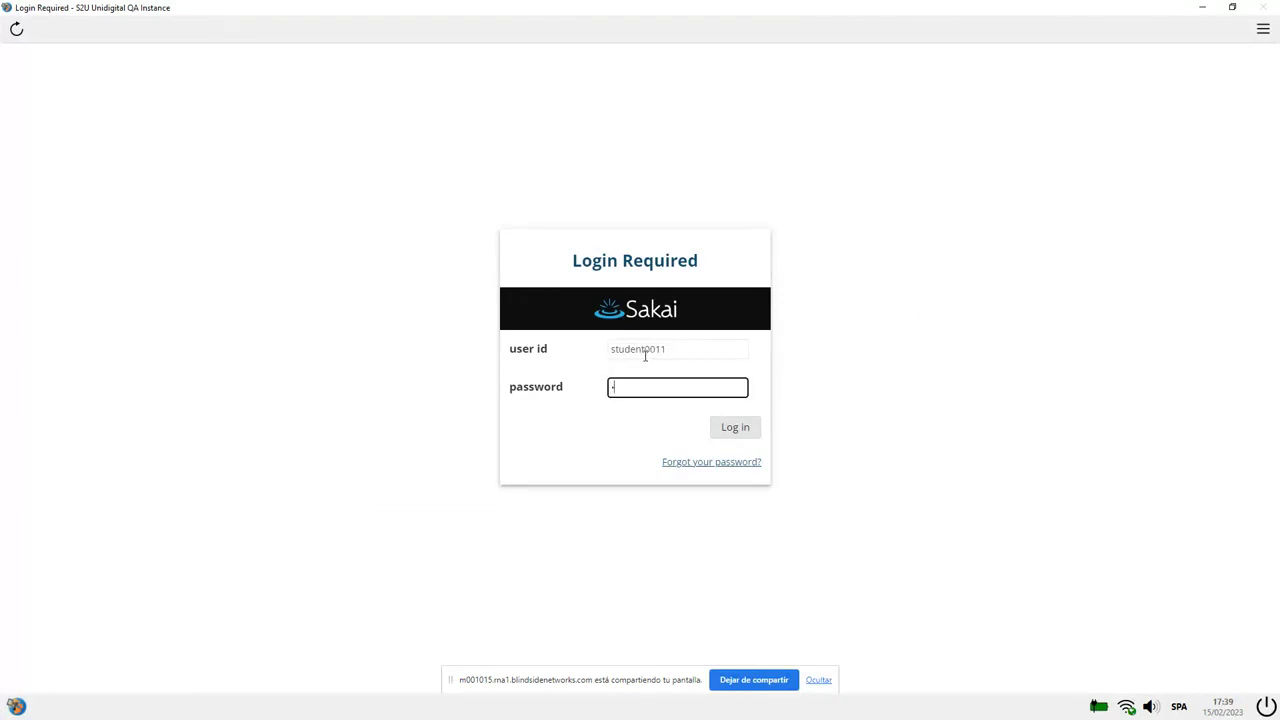
key(Return)
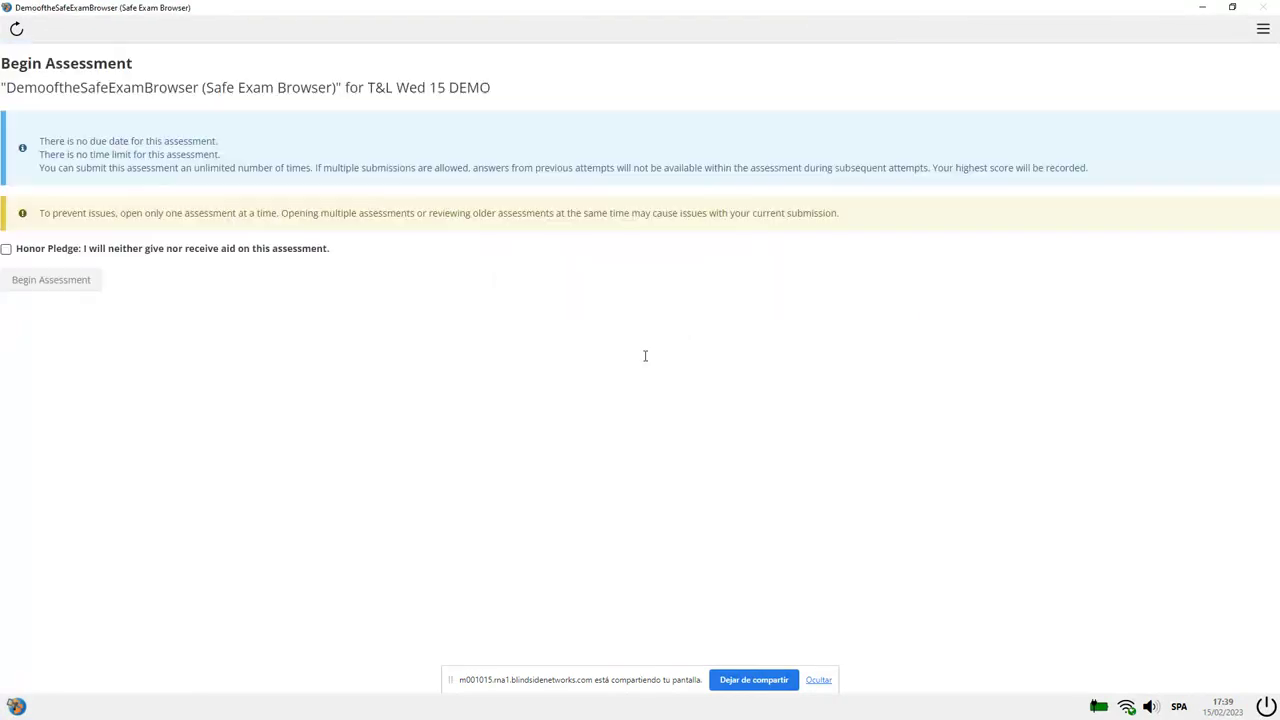
Step: Accept the honor pledge, answer 'aaa', submit for grading, and quit Safe Exam Browser
click(66, 250)
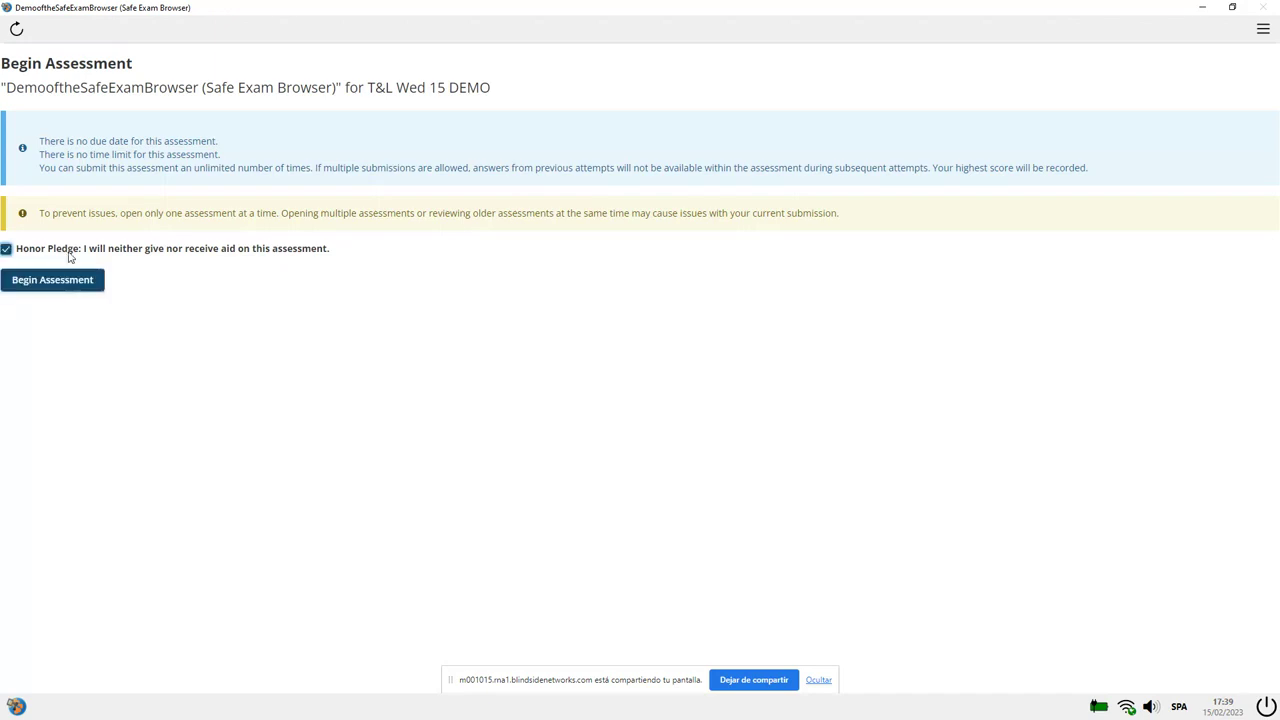
click(74, 278)
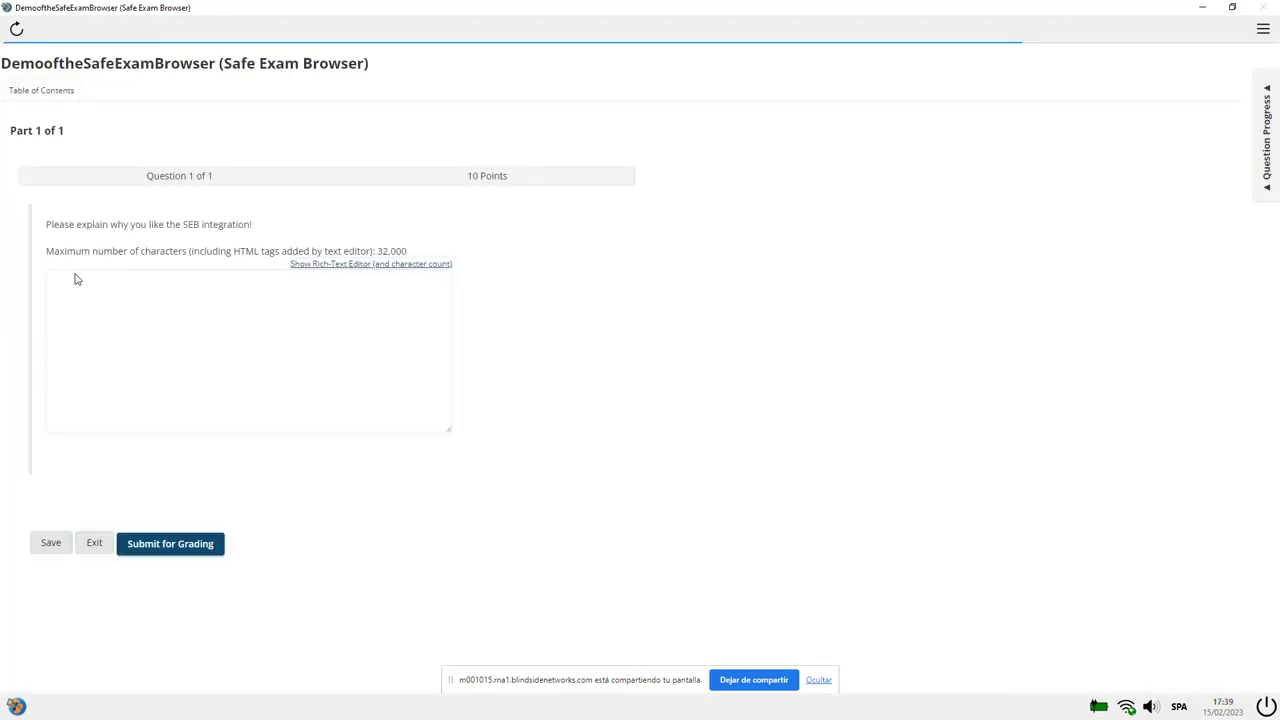
click(171, 311)
text(aa)
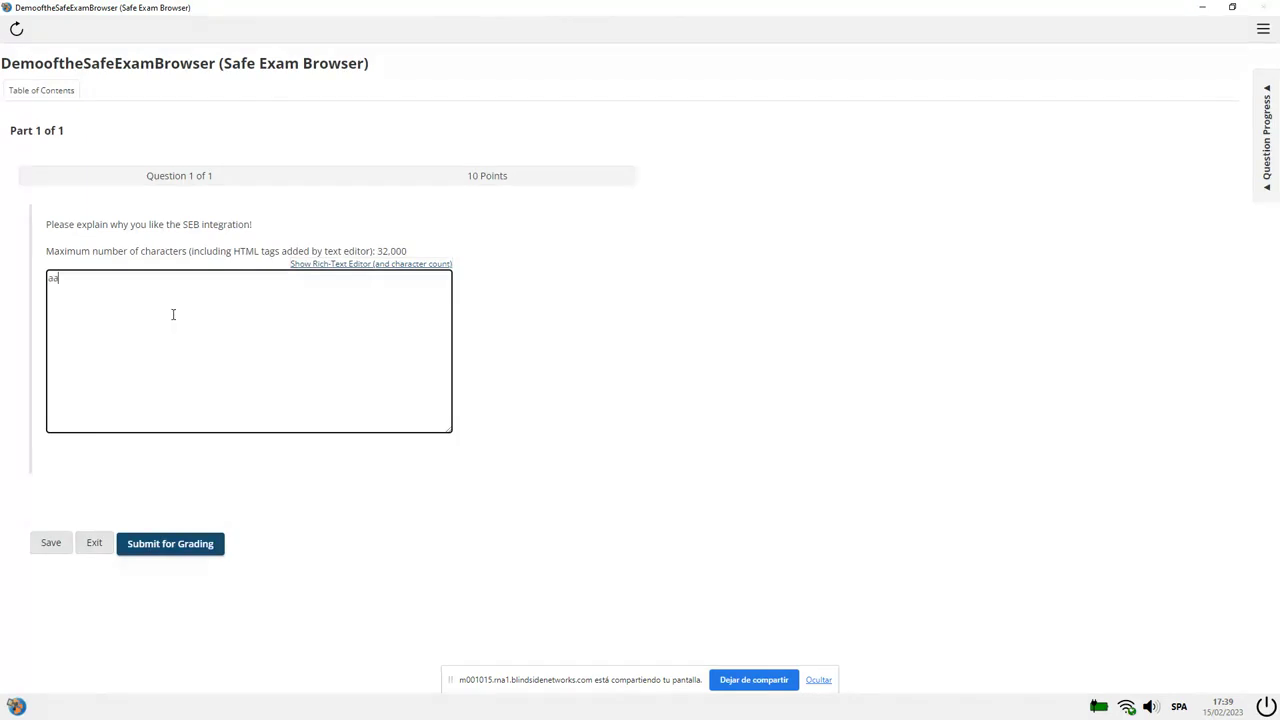
text(a)
click(174, 543)
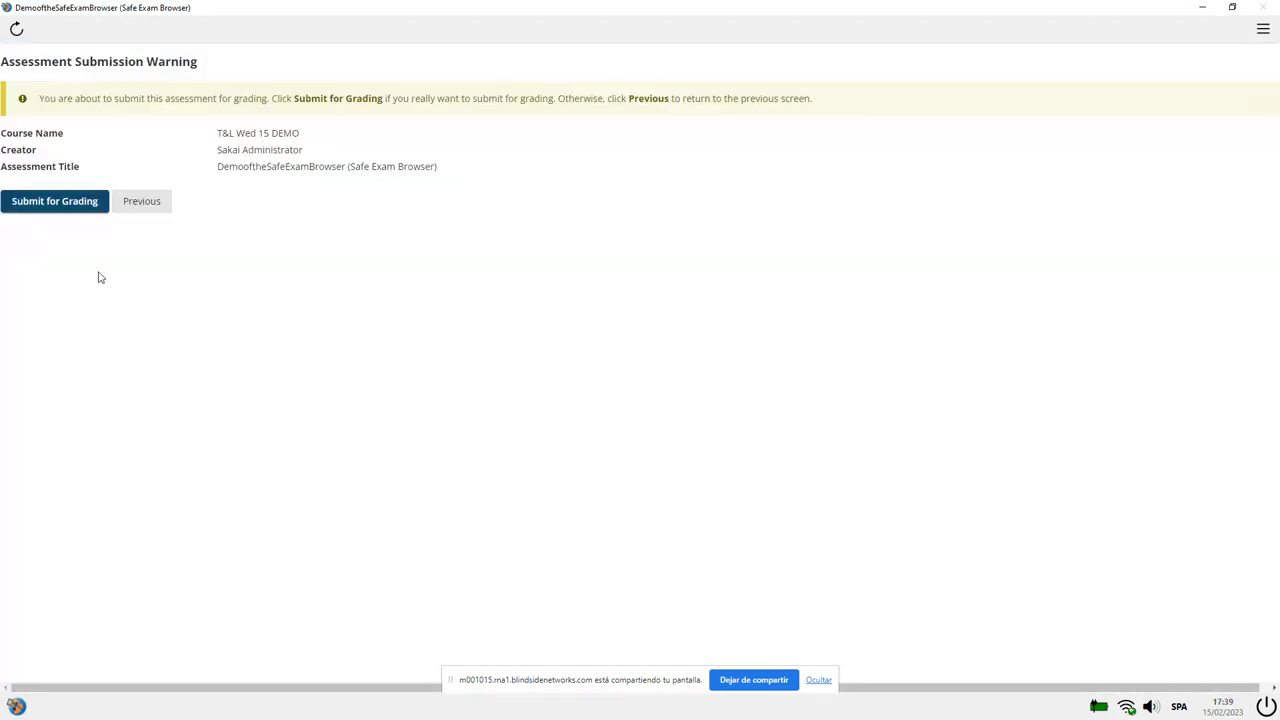
click(80, 214)
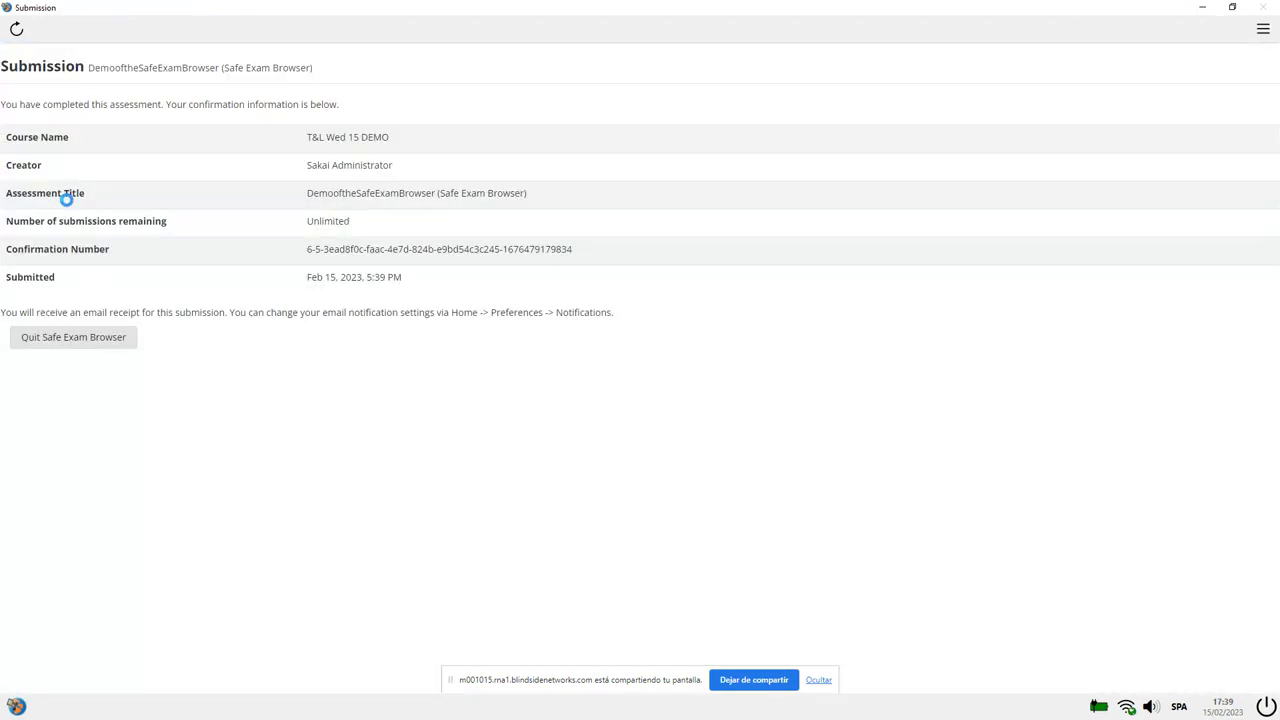
click(79, 344)
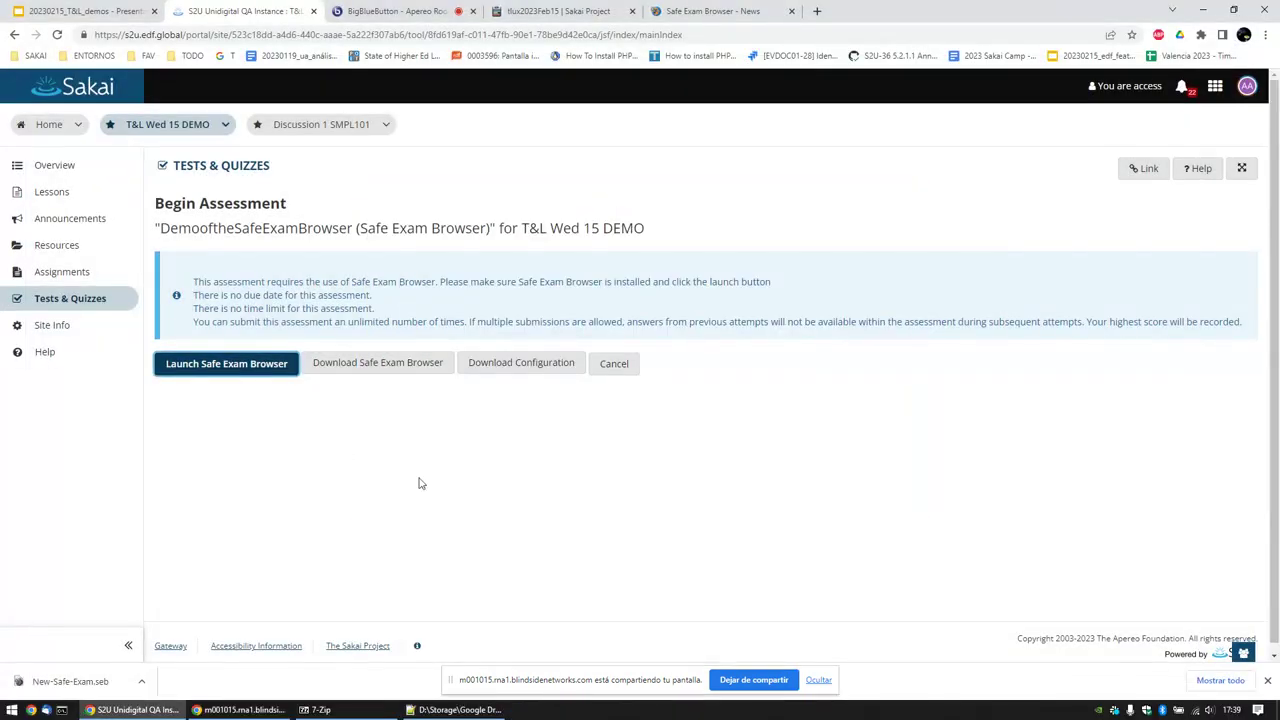
Step: Leave the launch page and open Tests & Quizzes in the Discussion 1 SMPL101 site
click(614, 363)
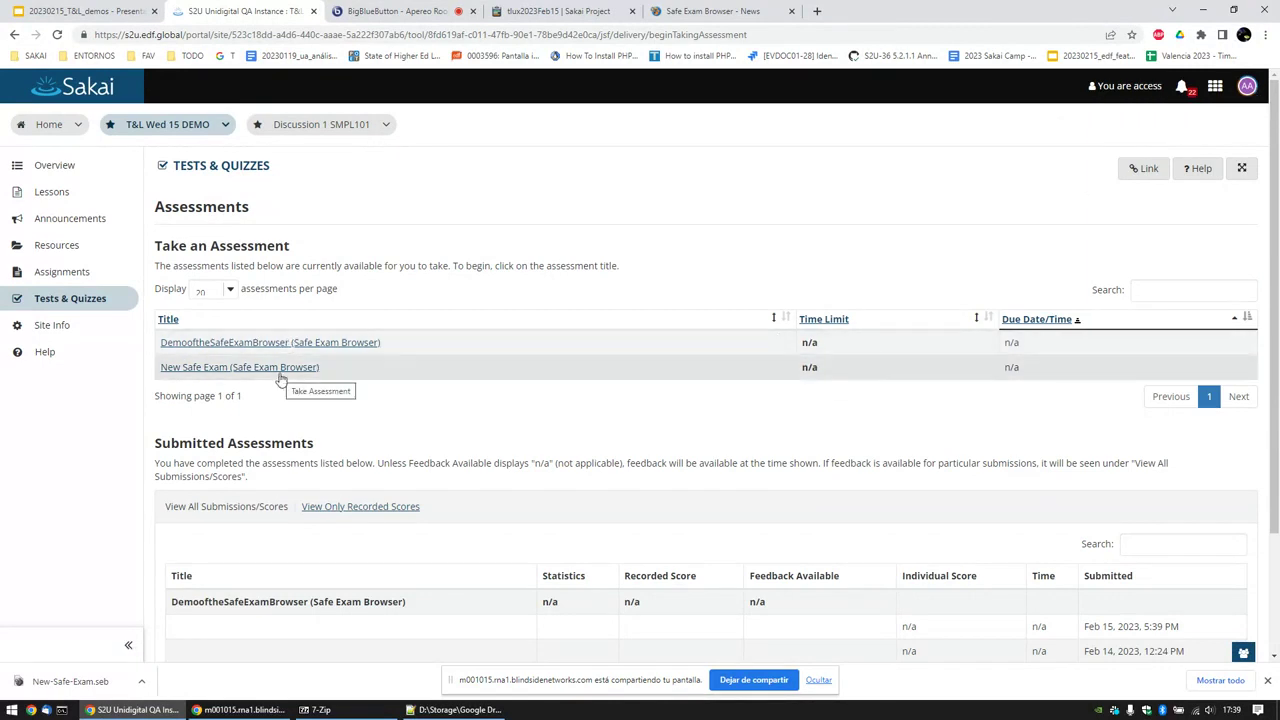
scroll(382, 393, down, 1)
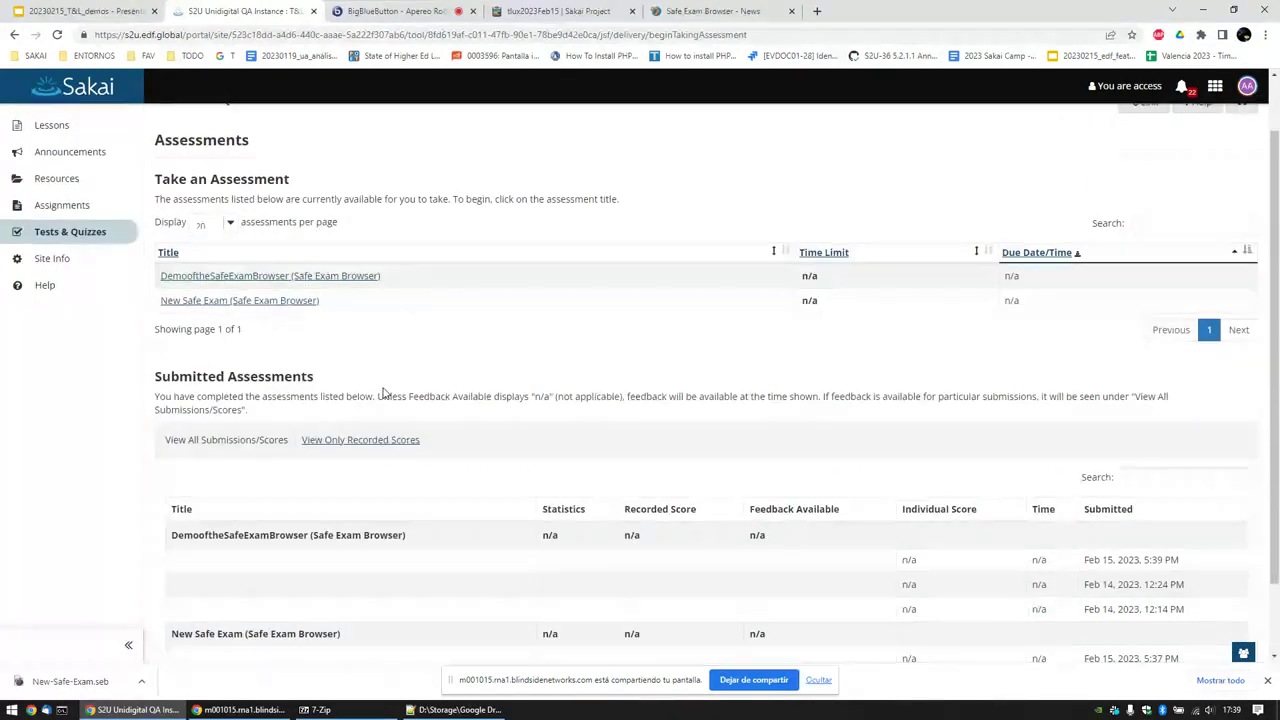
scroll(382, 393, up, 1)
click(320, 124)
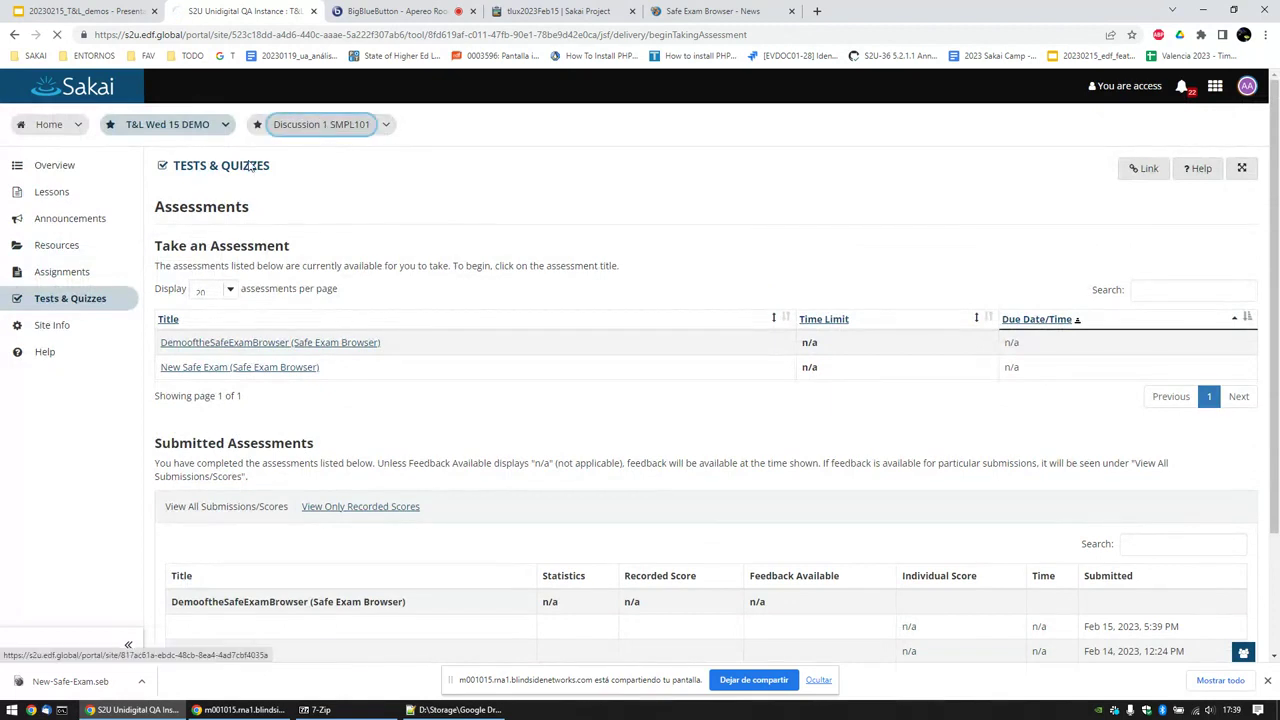
click(89, 303)
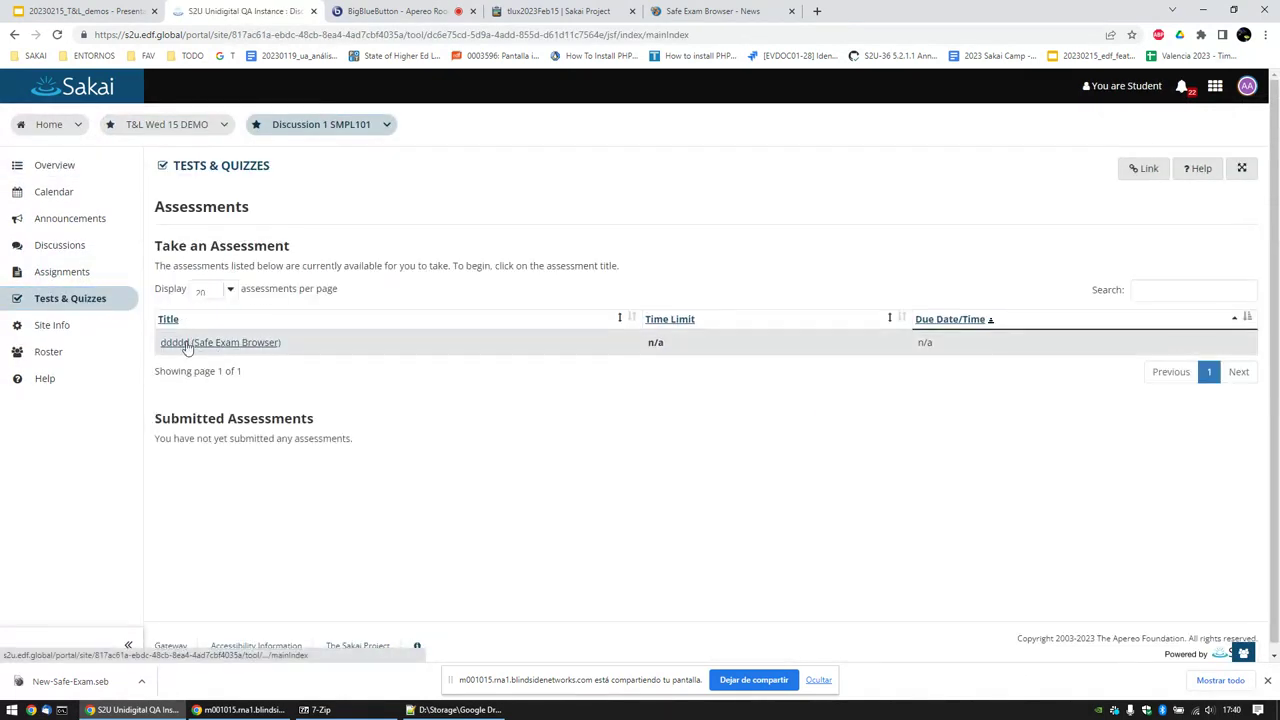
Step: Log out of the student account, log in as admin, and open T&L Wed 15 DEMO
click(1242, 90)
click(1106, 280)
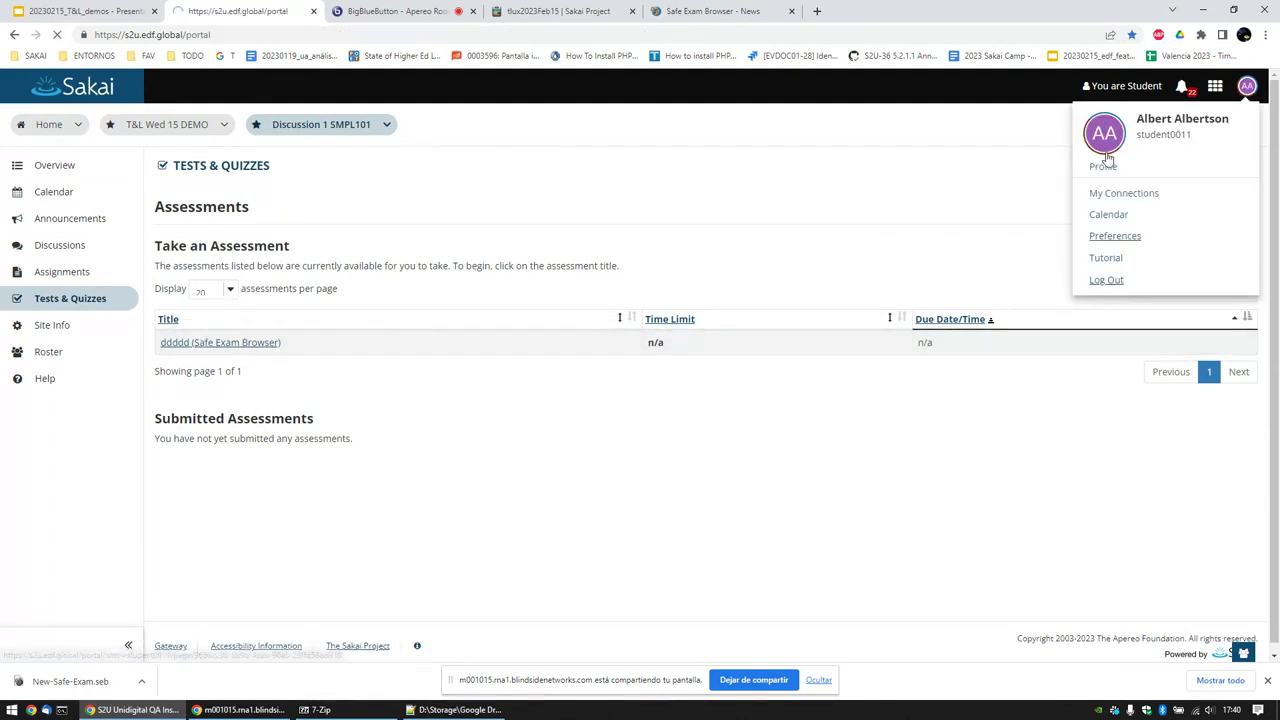
click(988, 89)
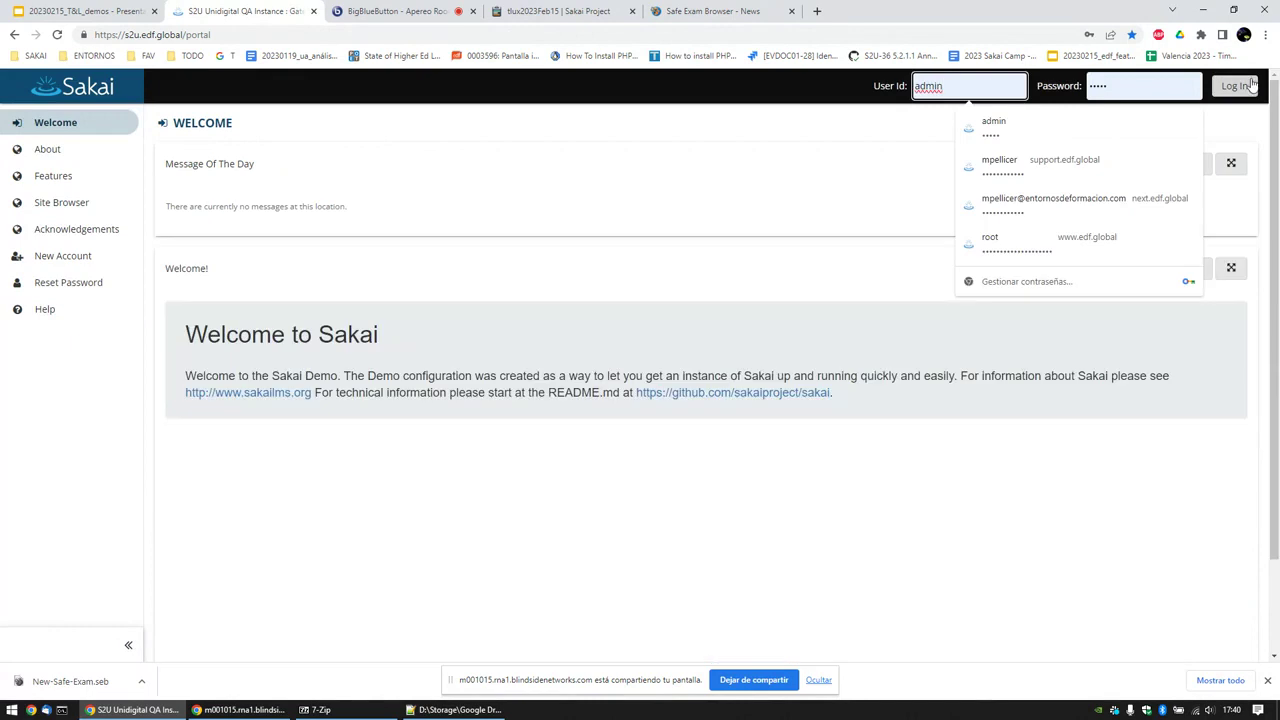
click(1234, 86)
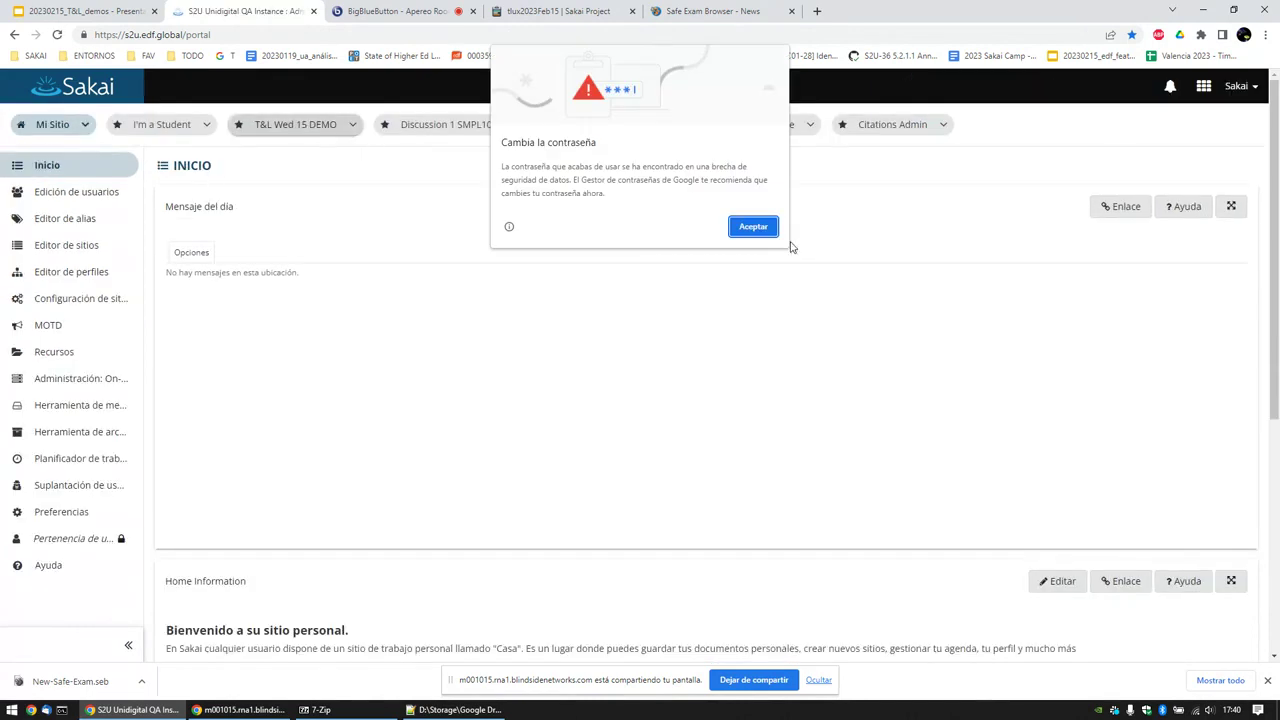
click(325, 128)
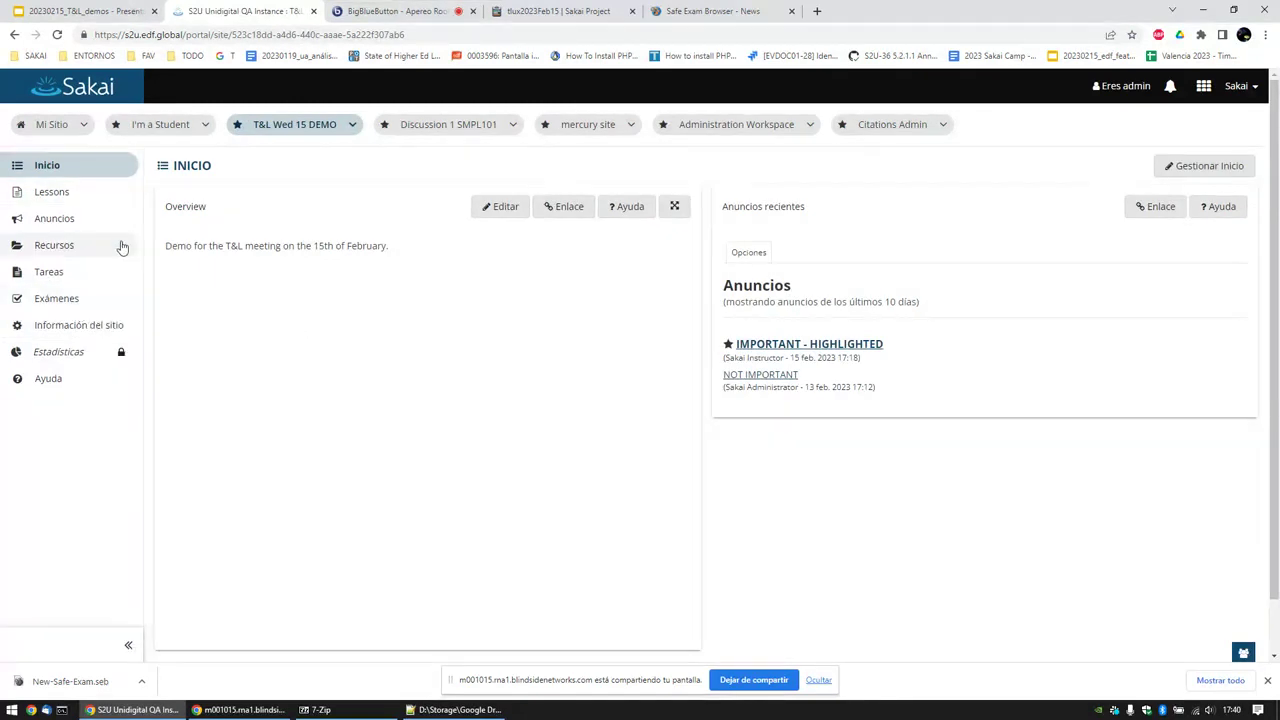
Step: Open the Exámenes list and view the single DemooftheSafeExamBrowser submission
click(90, 300)
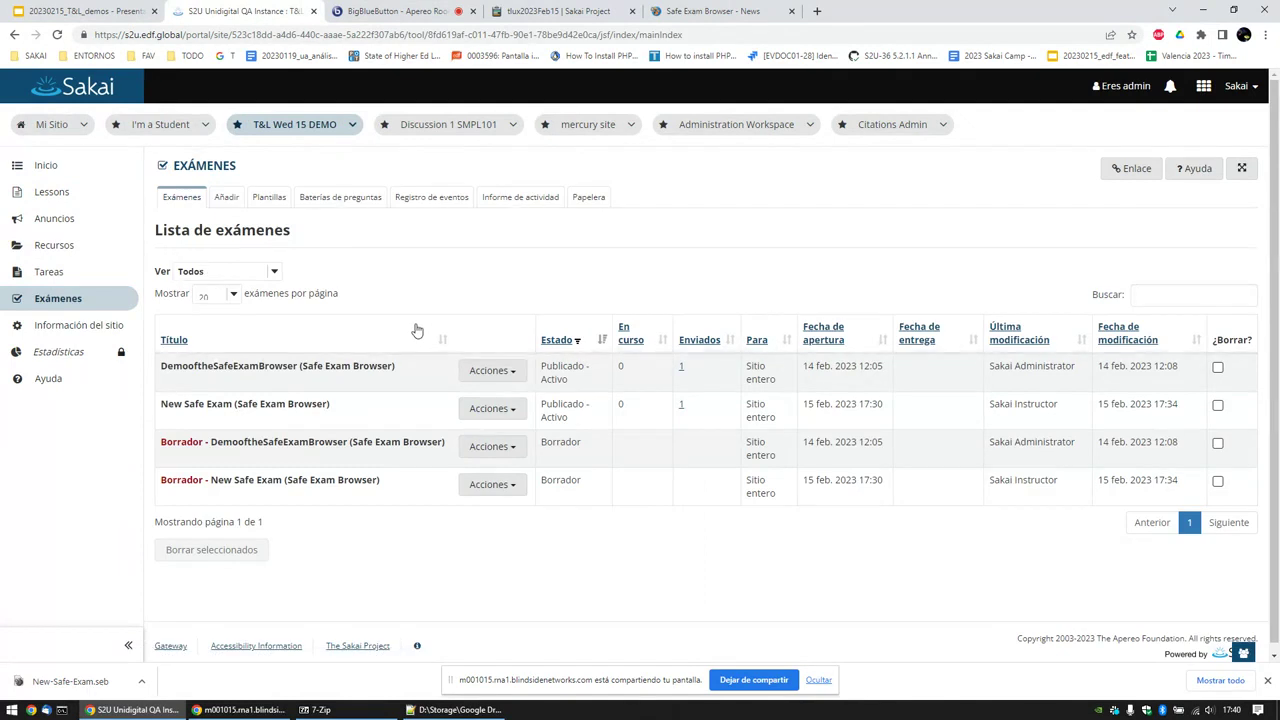
click(681, 368)
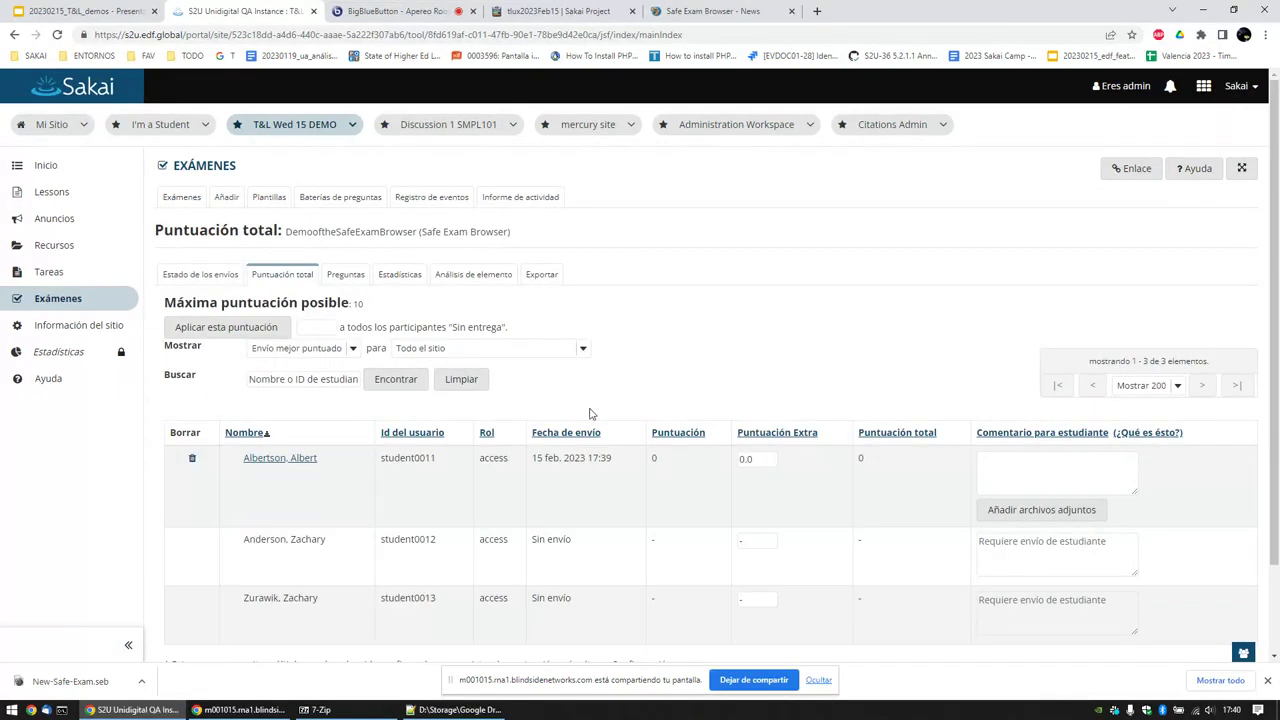
scroll(540, 414, down, 1)
Step: Open the student's graded submission and review the answer 'aaa' scored 0.0 / 10.0
click(290, 393)
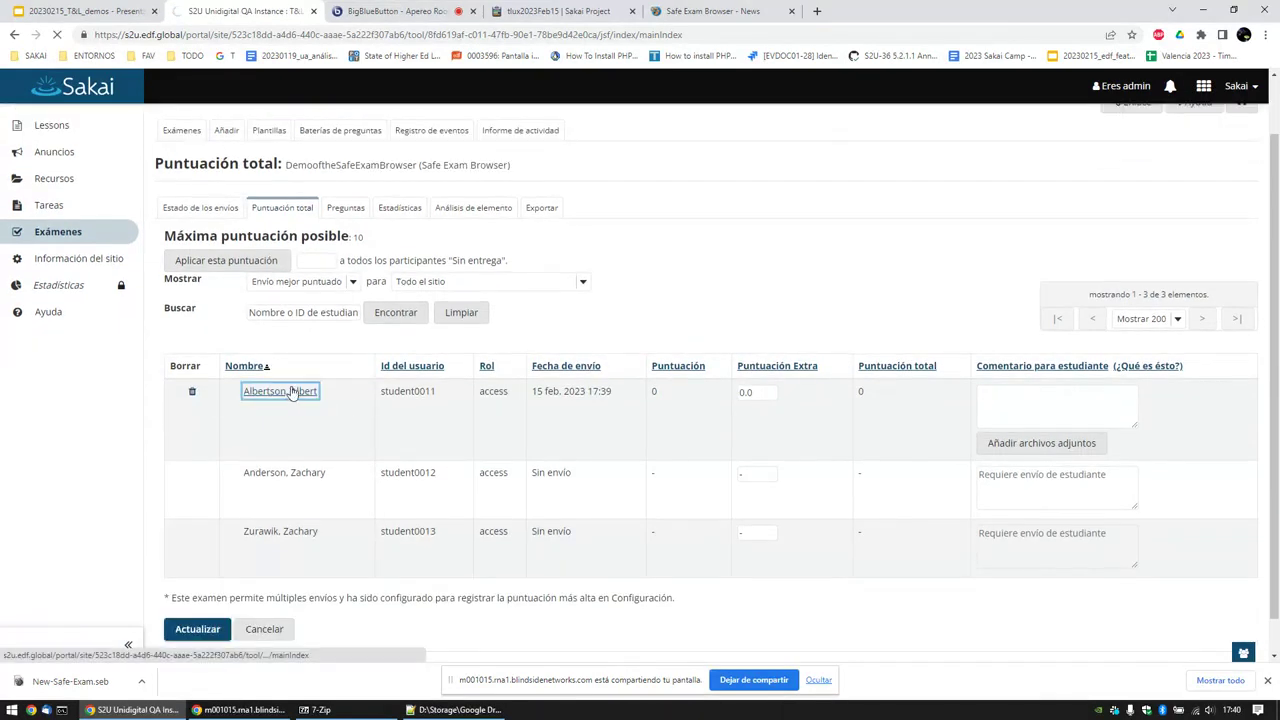
scroll(307, 362, down, 3)
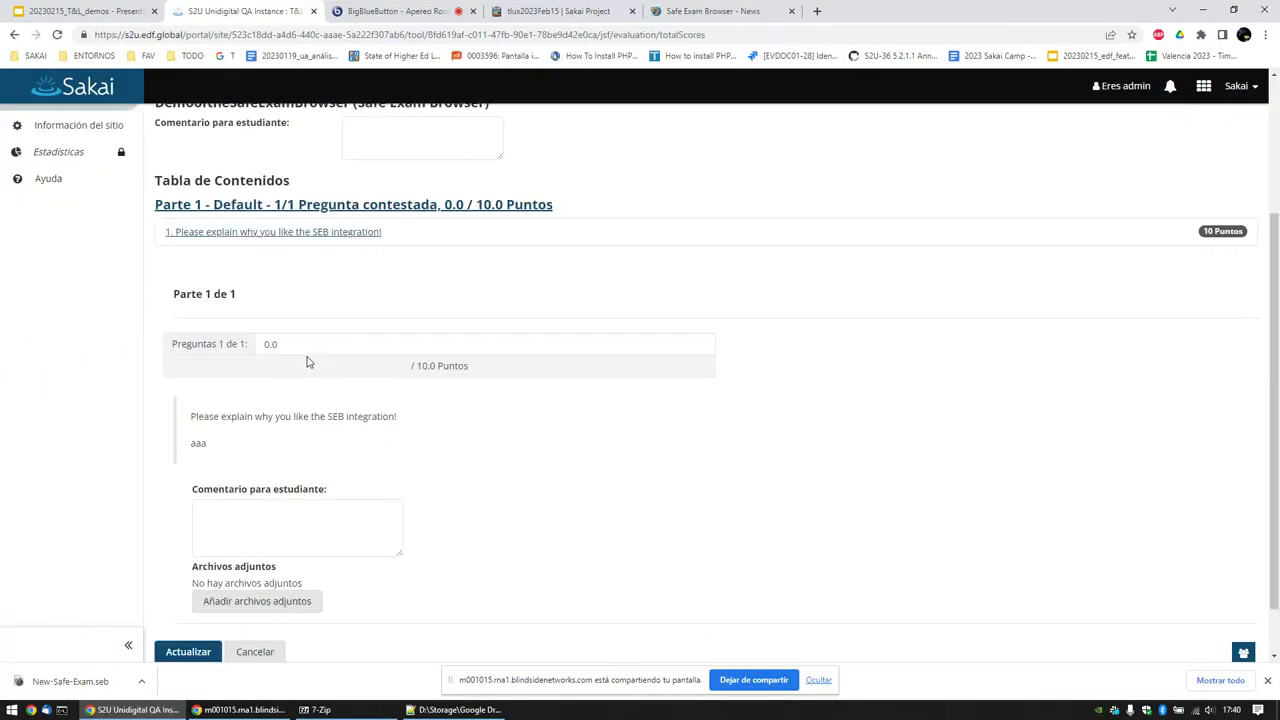
scroll(309, 362, down, 1)
double_click(198, 382)
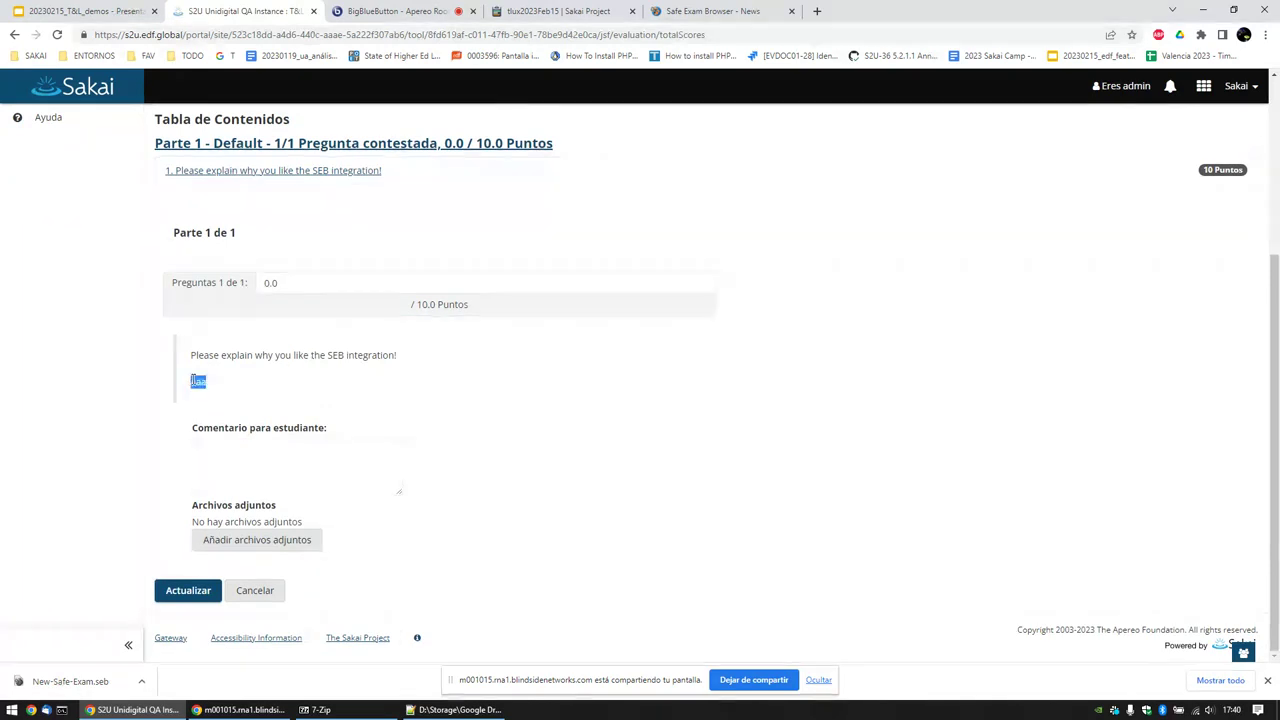
scroll(305, 360, up, 2)
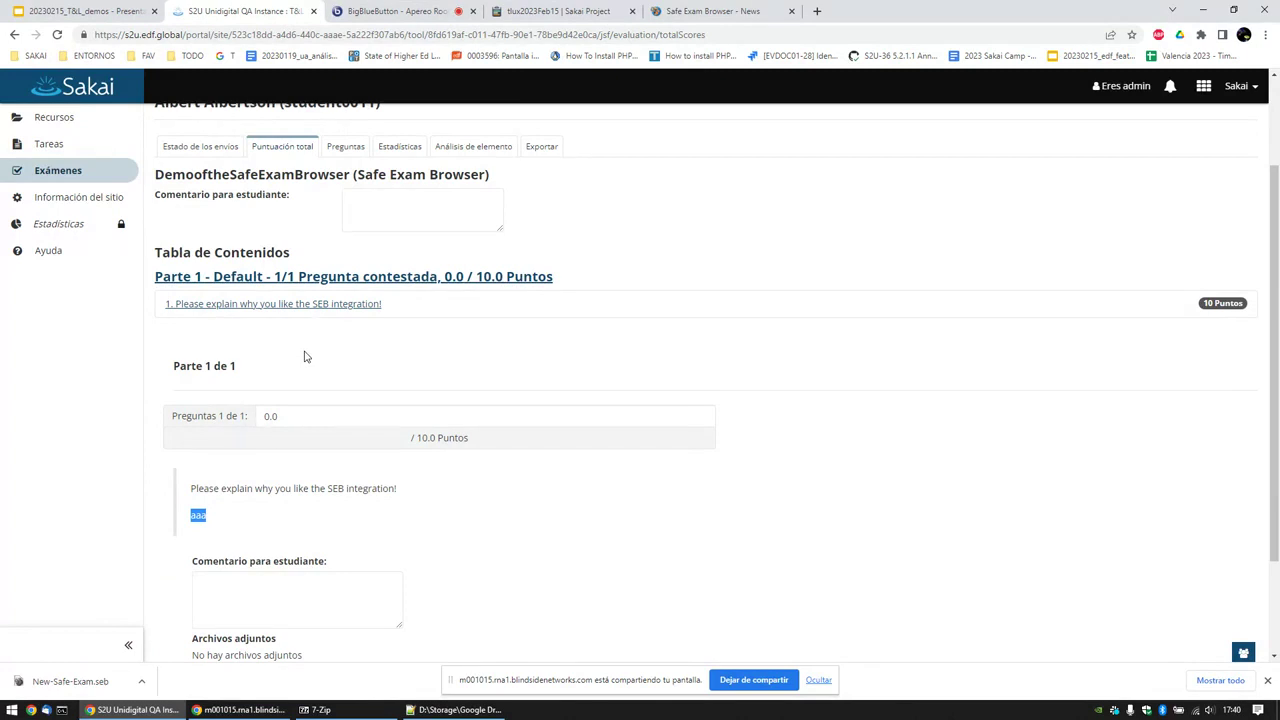
scroll(328, 397, up, 1)
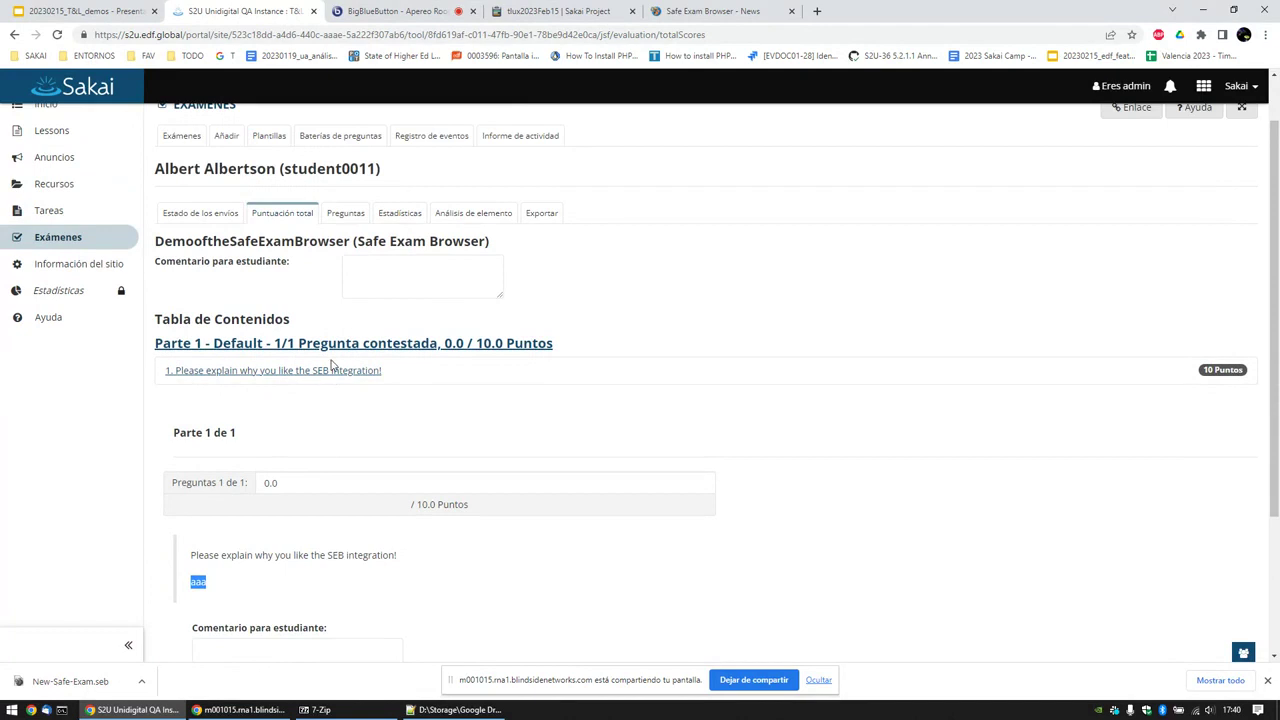
scroll(320, 358, up, 1)
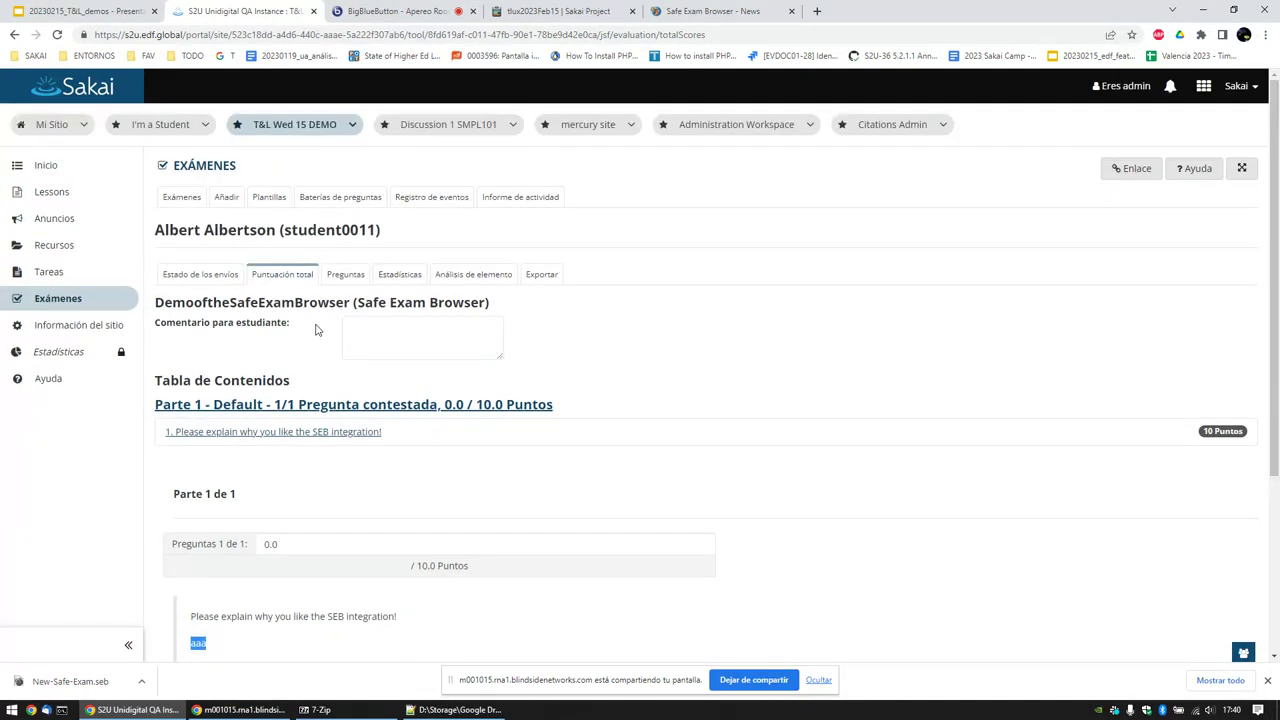
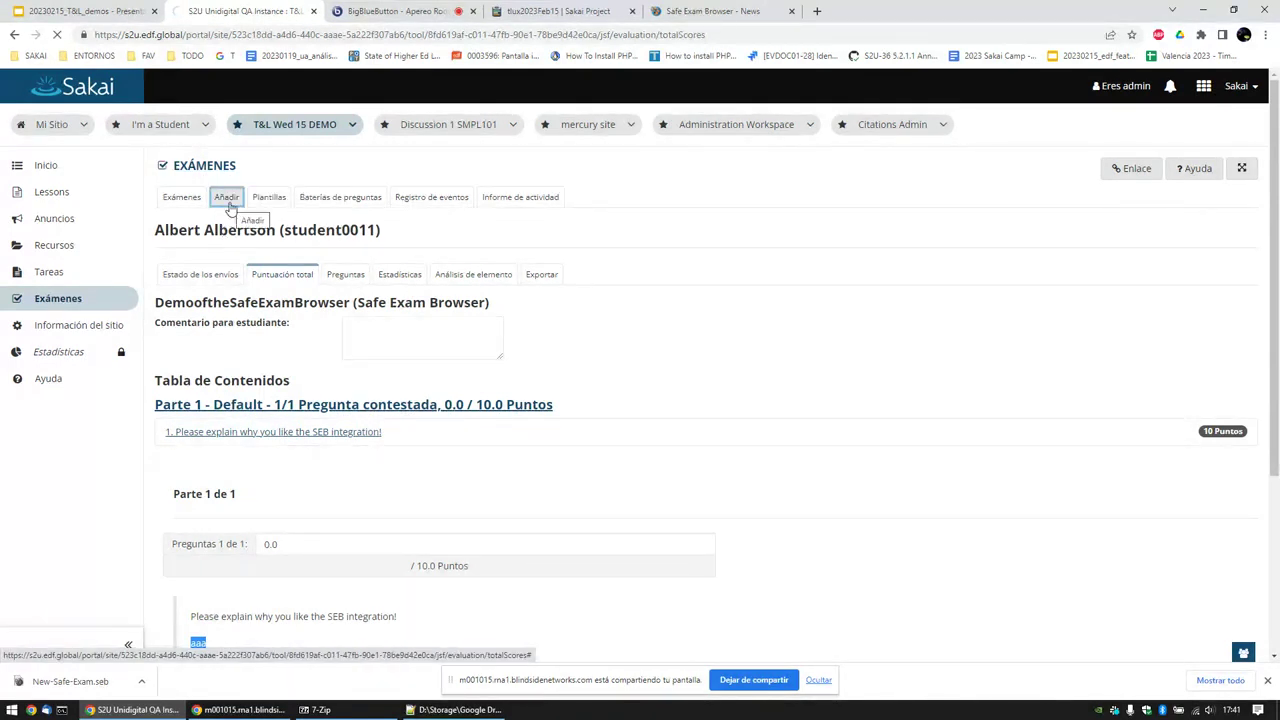
Step: Create a new exam titled 'gggg'
click(228, 205)
click(289, 306)
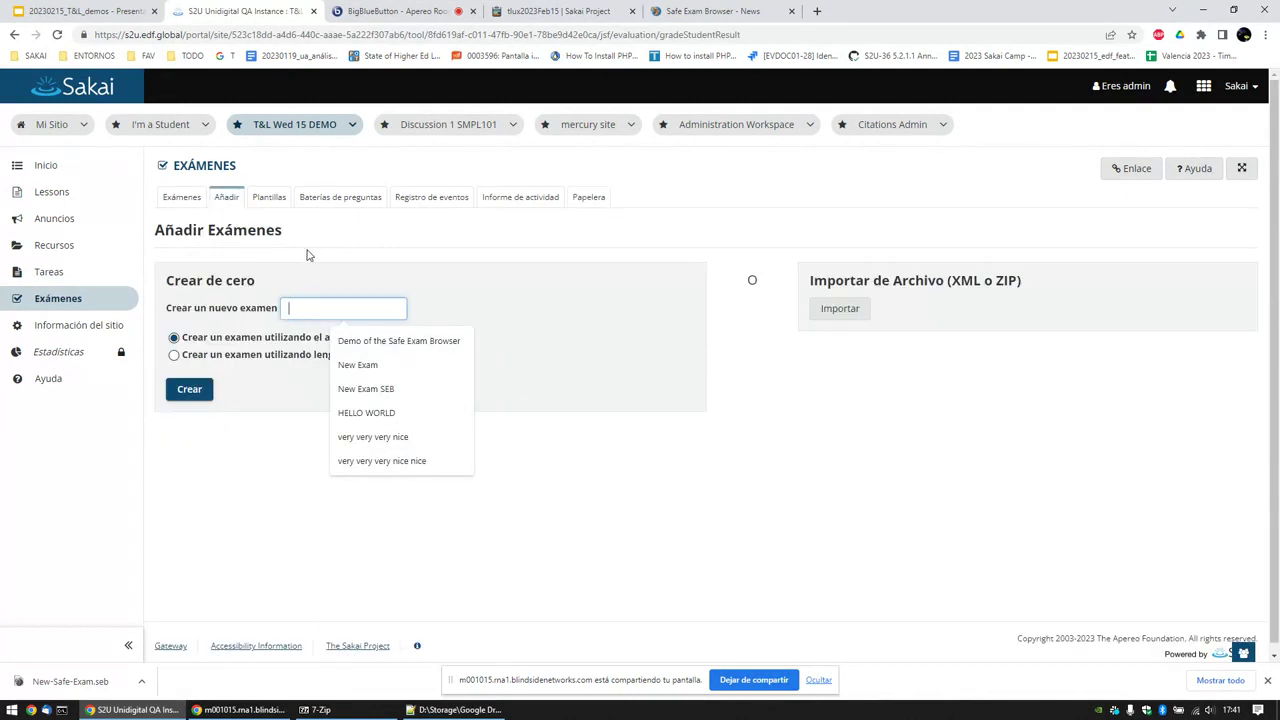
text(gggg)
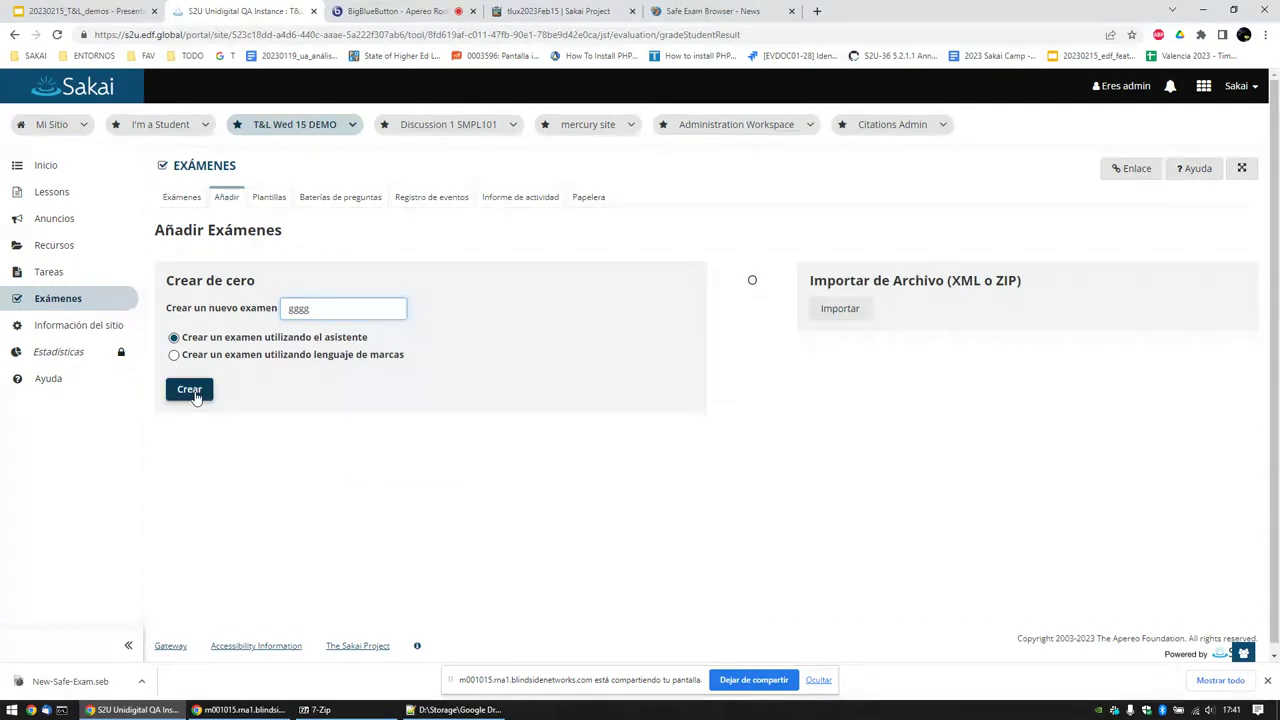
click(192, 389)
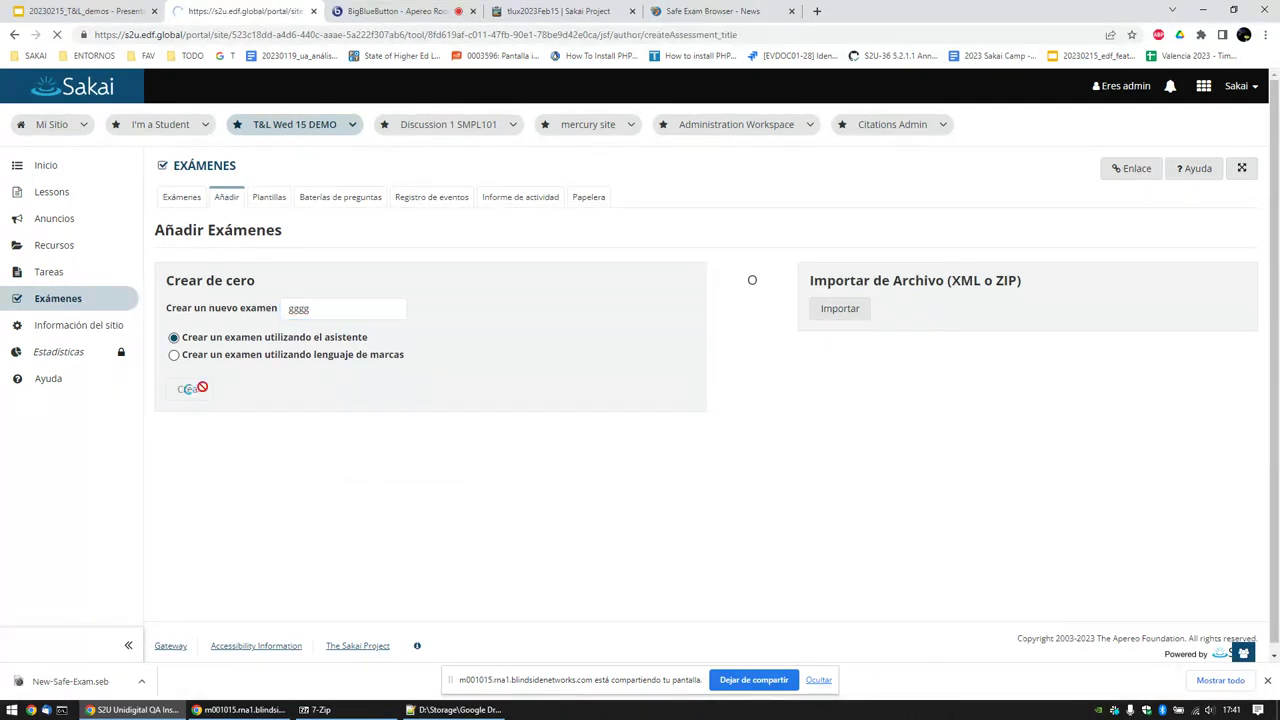
Step: In the gggg exam's security settings, require Safe Exam Browser, then bring up Windows search
click(418, 276)
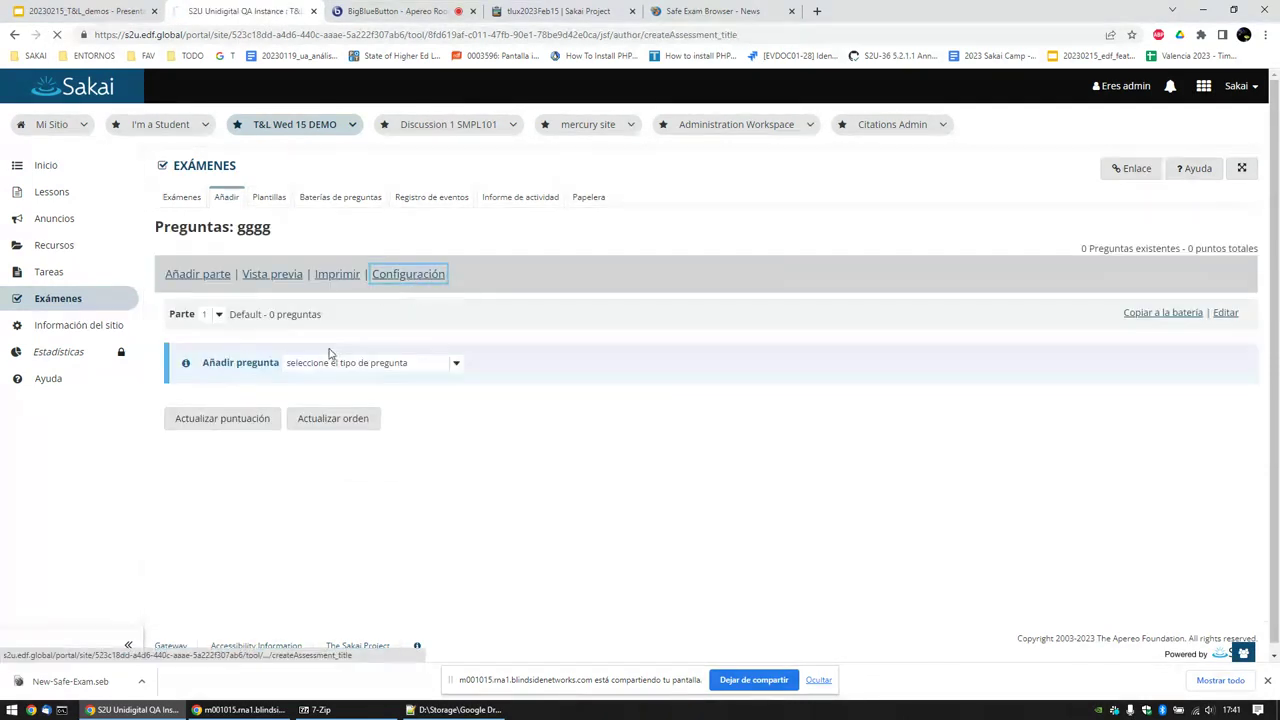
scroll(328, 354, down, 3)
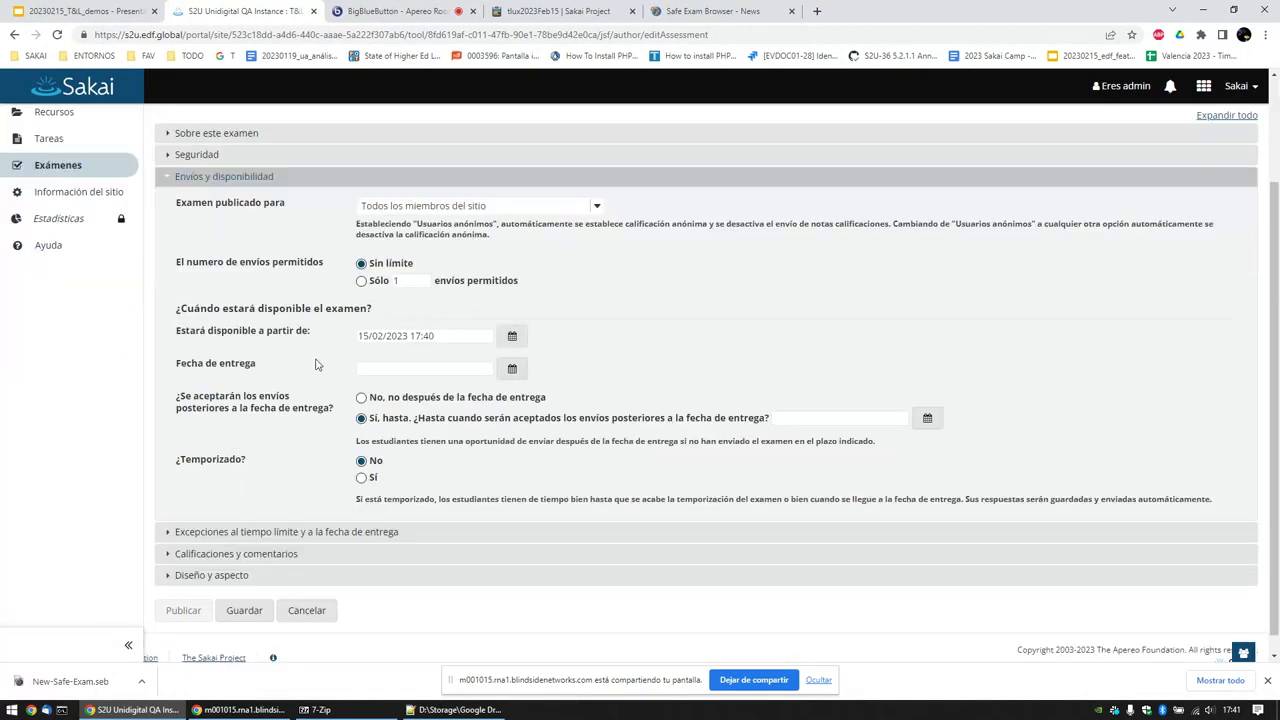
click(200, 154)
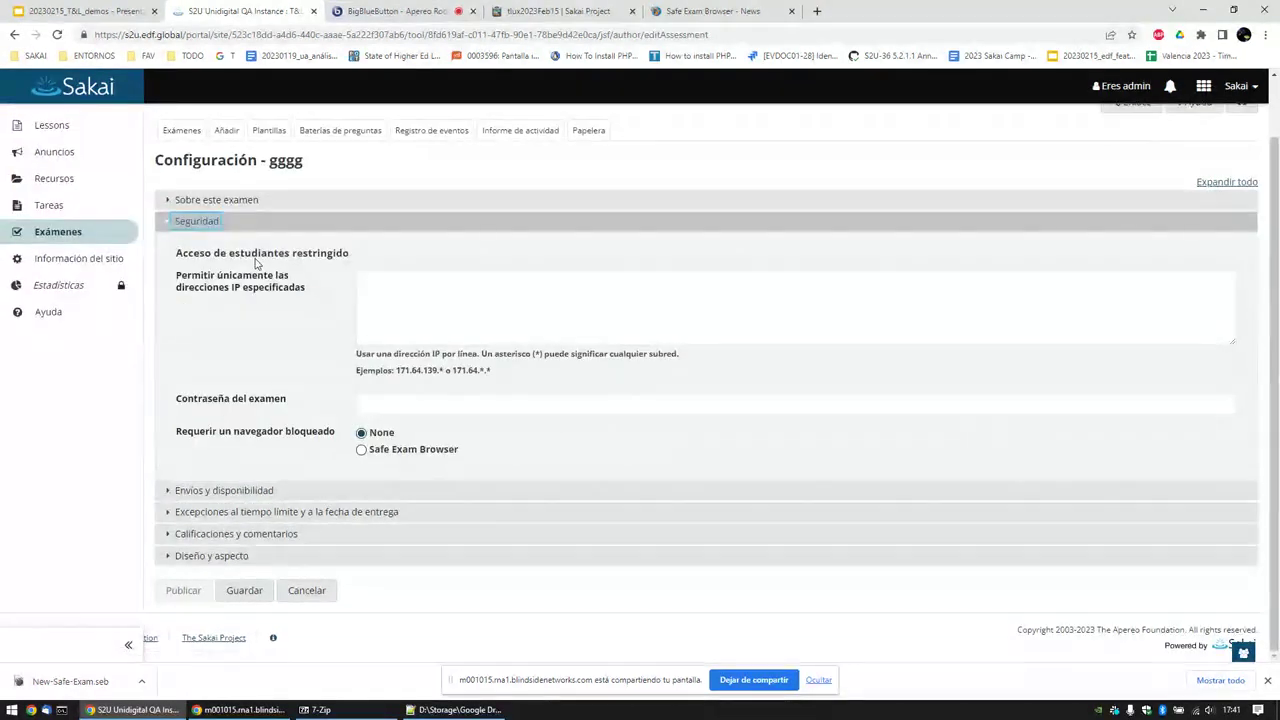
click(361, 450)
scroll(360, 440, down, 3)
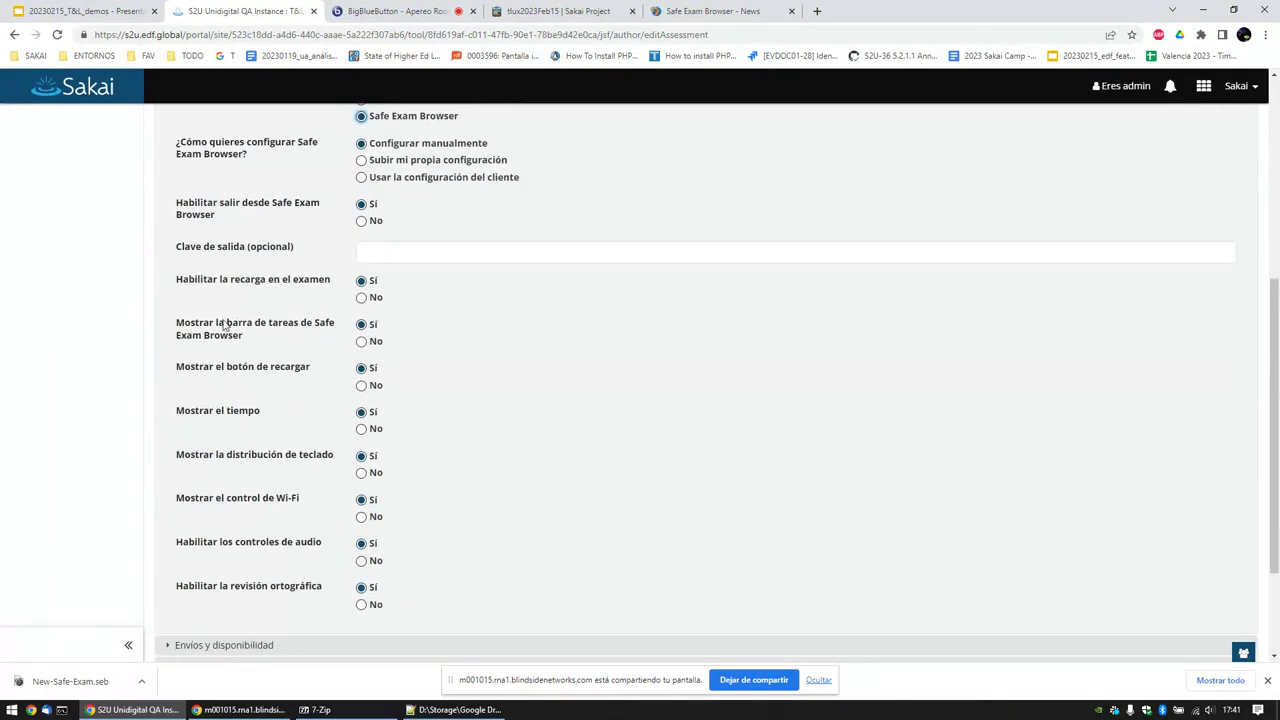
scroll(365, 565, down, 1)
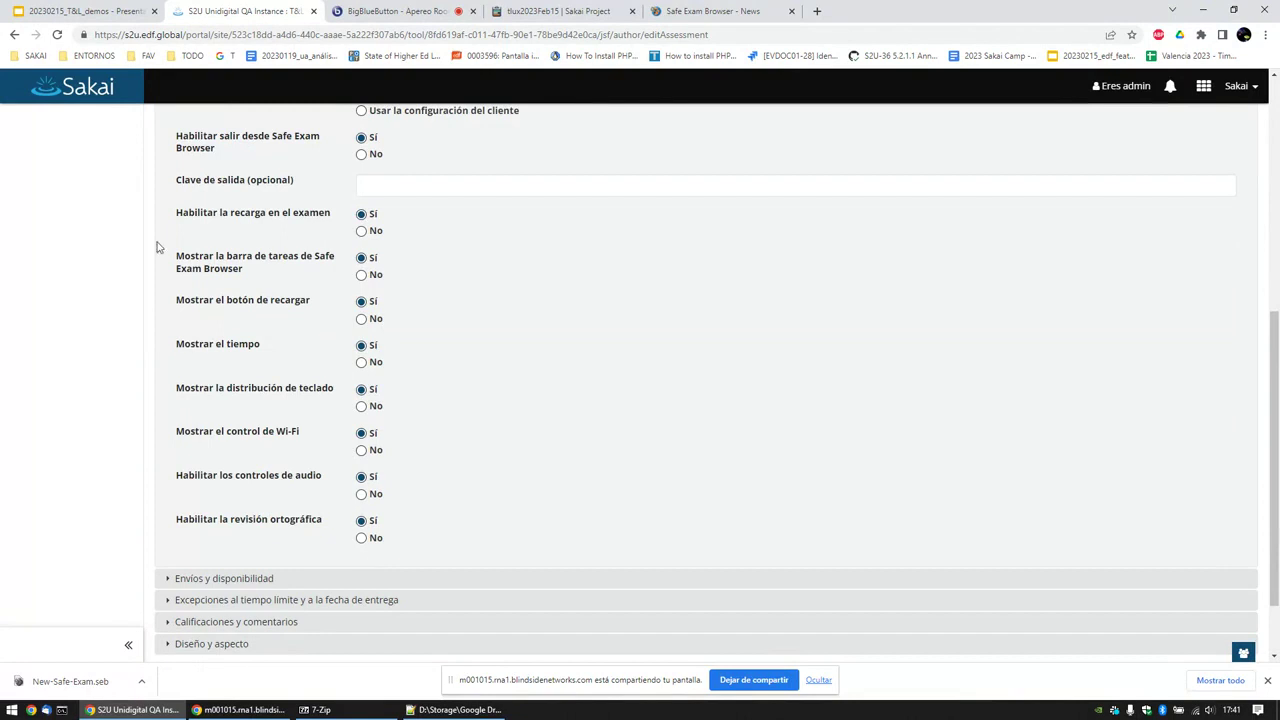
scroll(326, 371, up, 5)
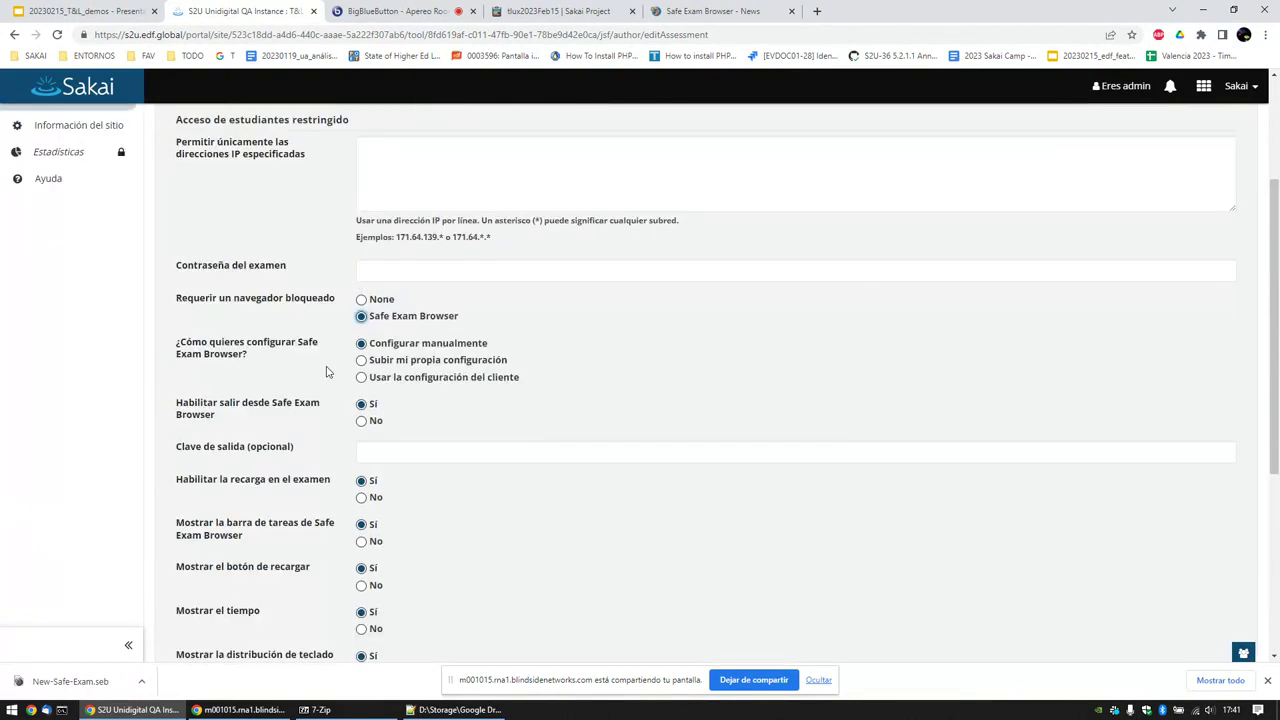
key(super)
text(safe)
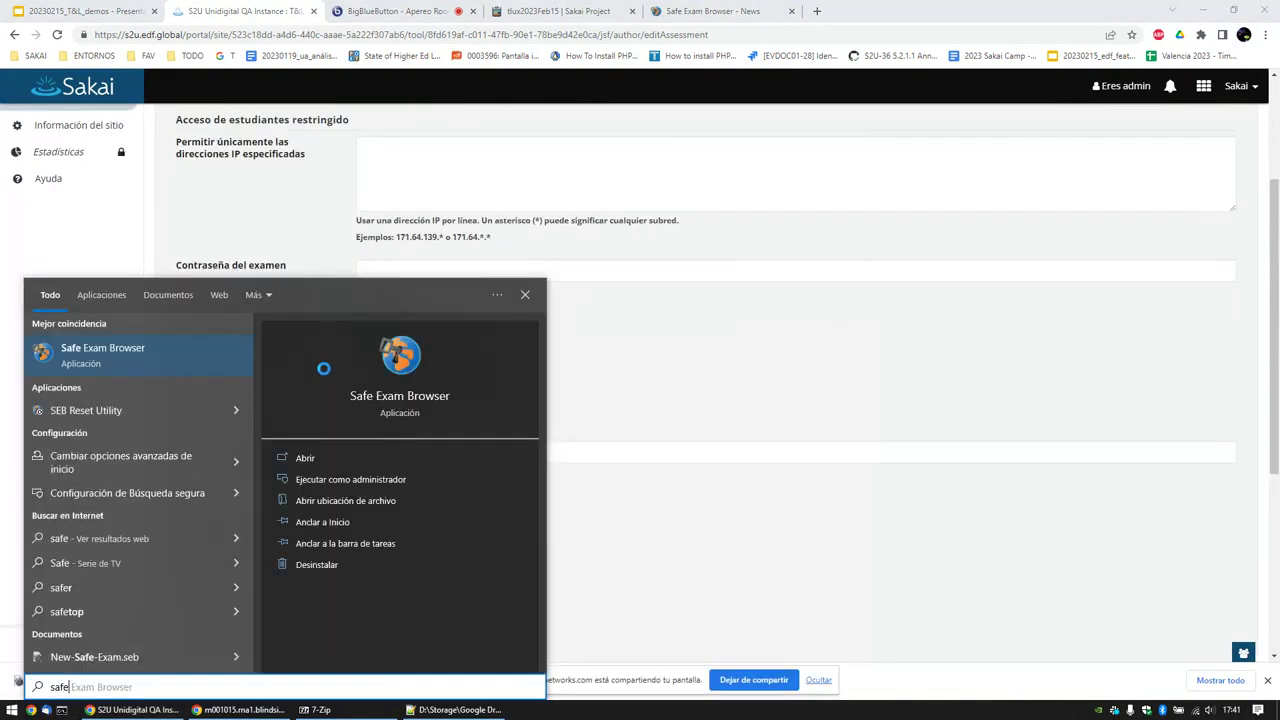
key(Return)
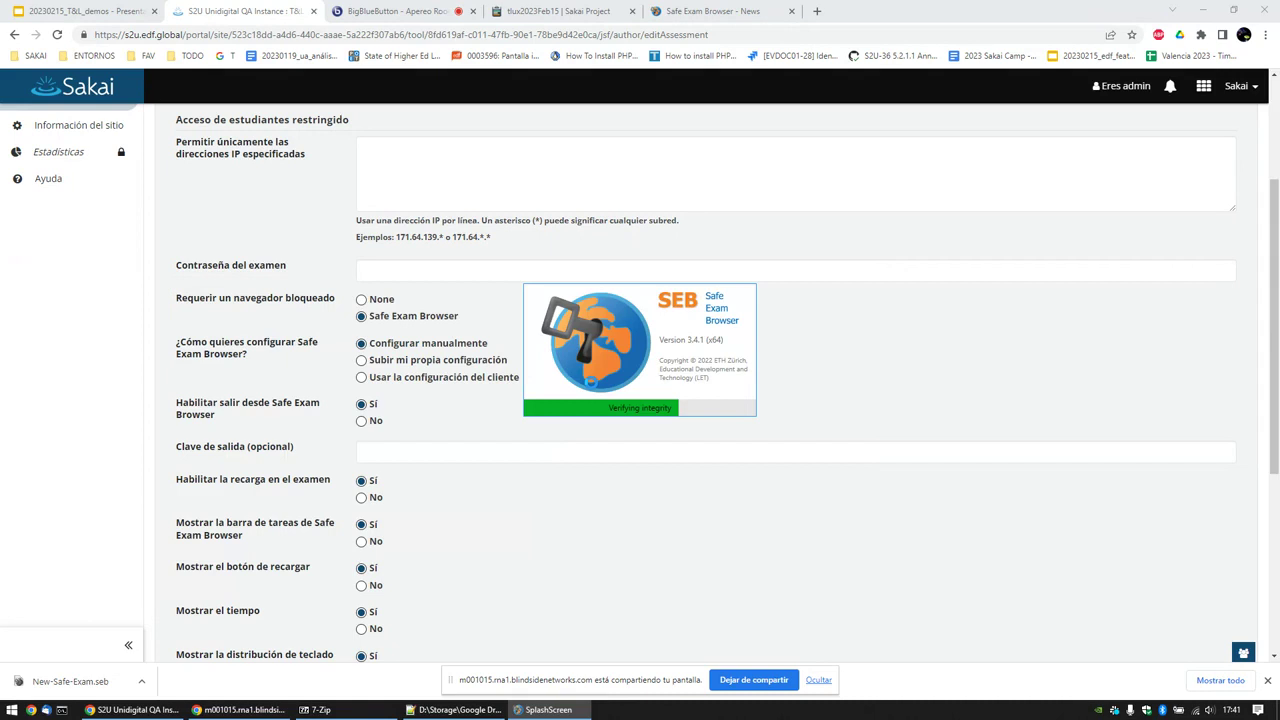
scroll(630, 403, up, 3)
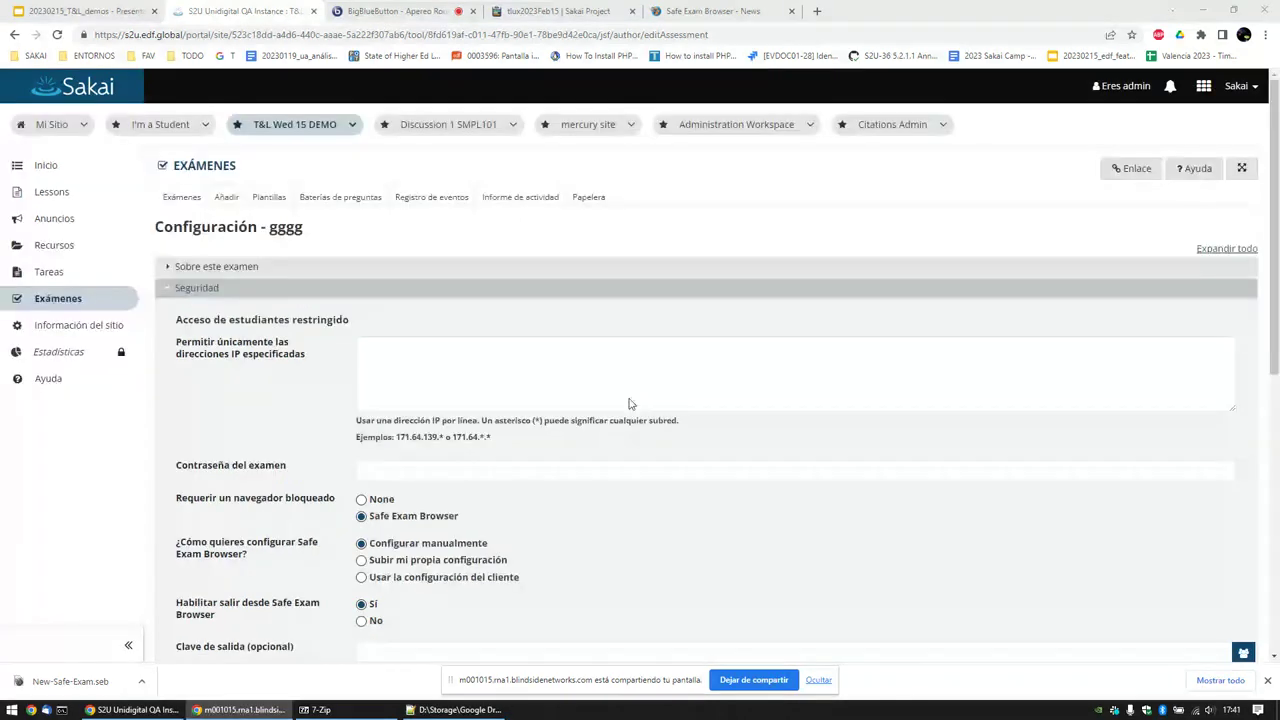
Step: Return to the exam list and sign out of the admin account
click(195, 165)
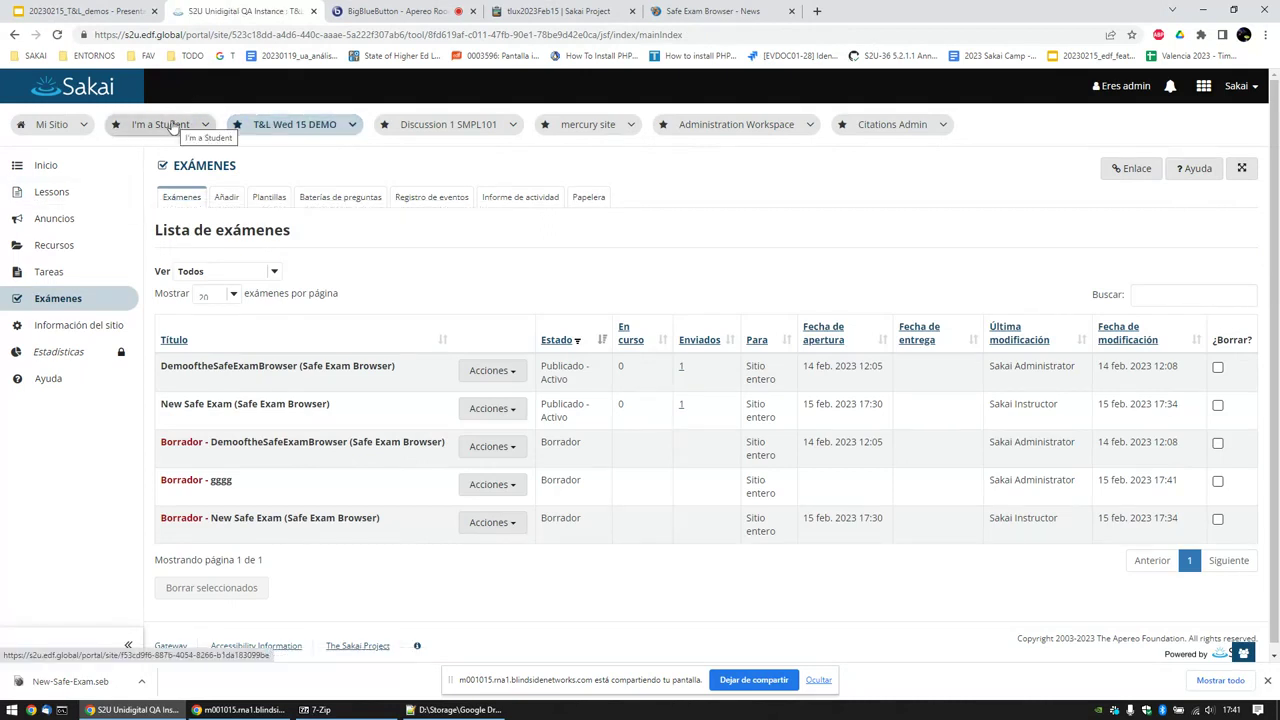
click(1238, 87)
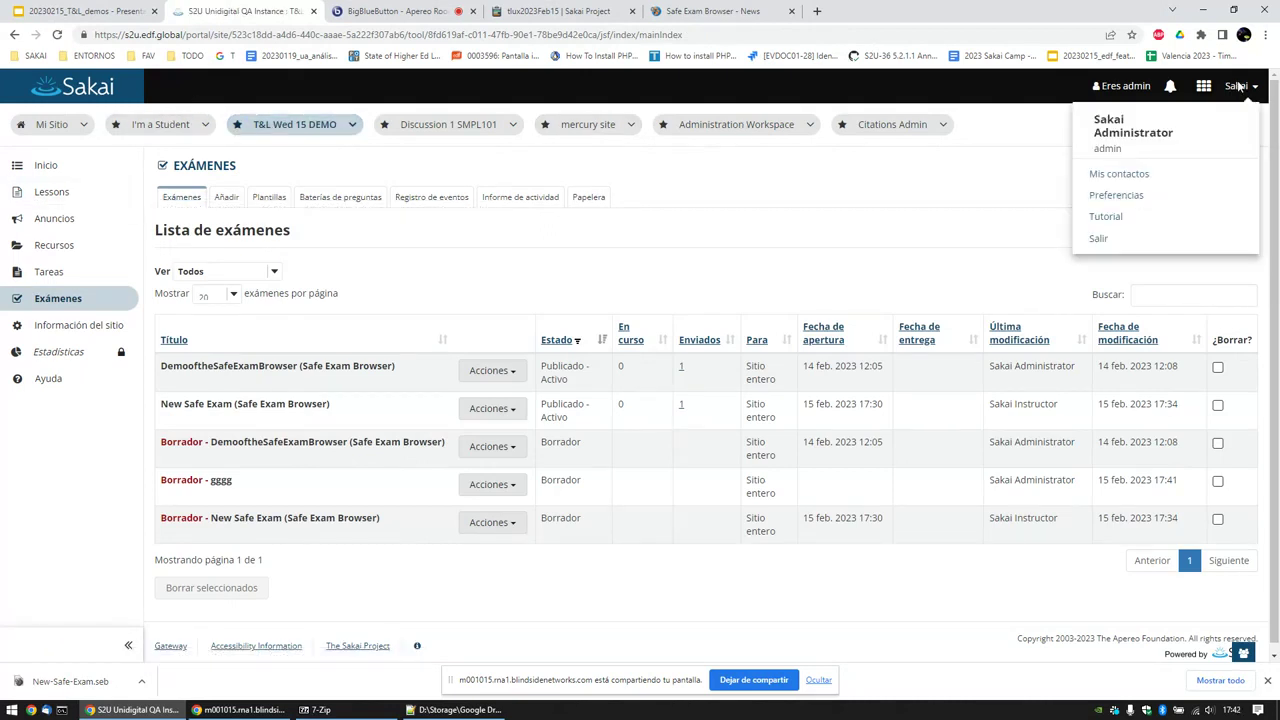
click(1140, 205)
Step: Sign in as the instructor, dismiss Chrome's password popups, and open the T&L Wed 15 DEMO site
click(978, 85)
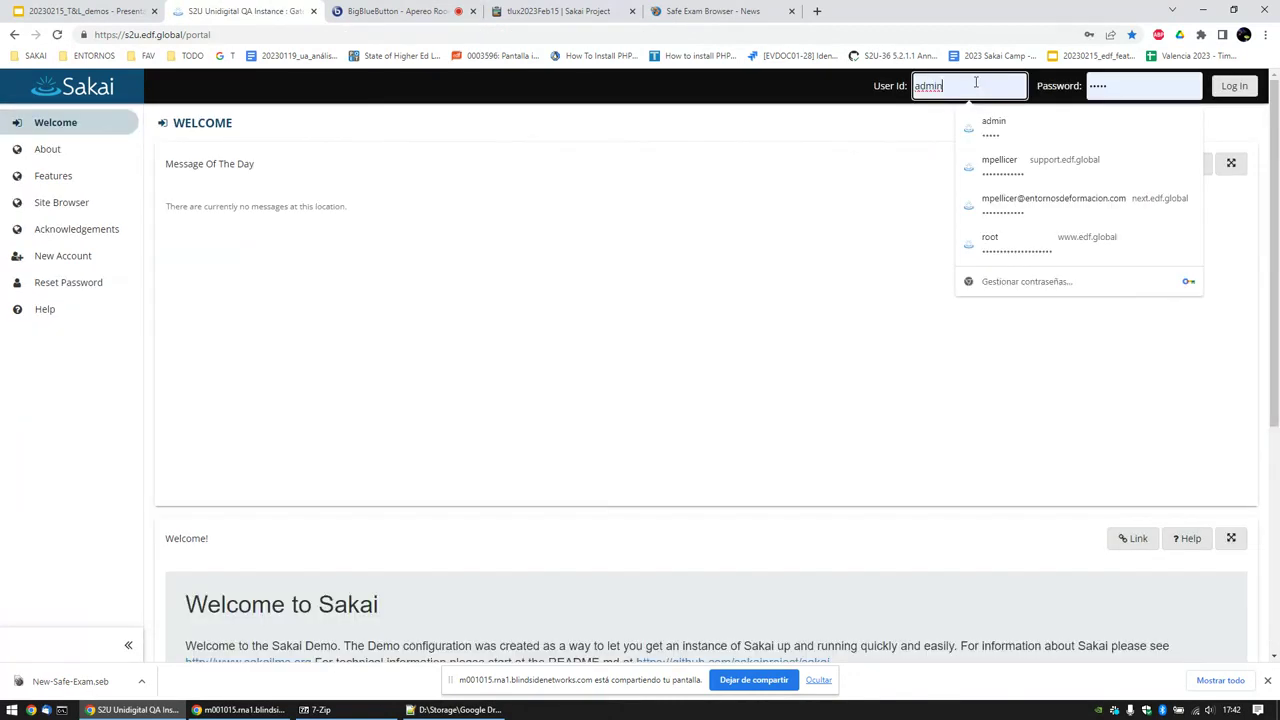
double_click(976, 85)
text(instructor)
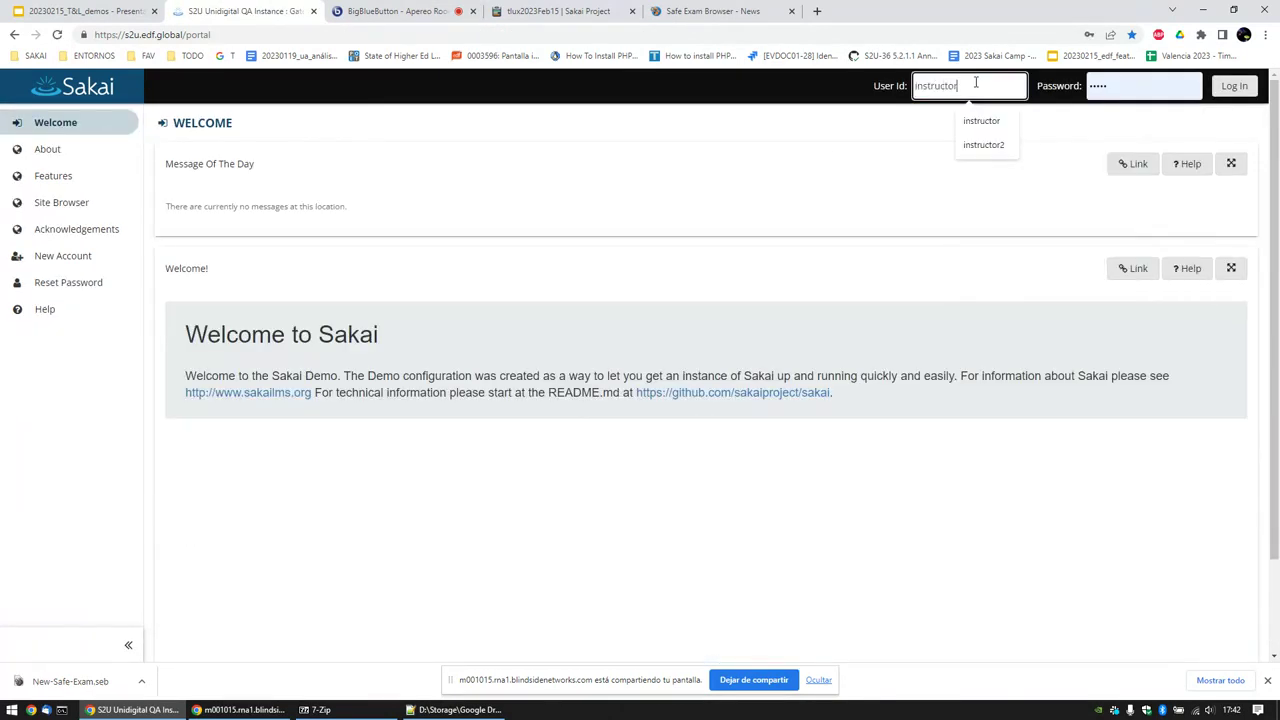
key(Tab)
key(Return)
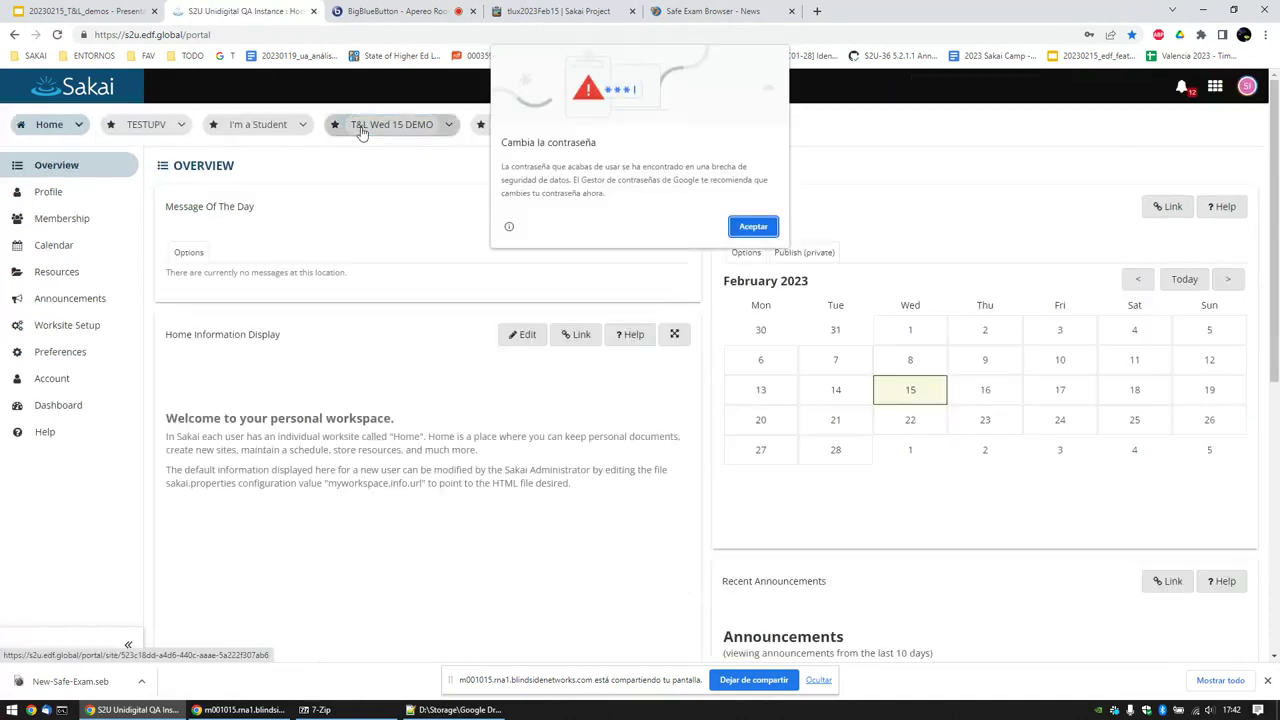
click(751, 224)
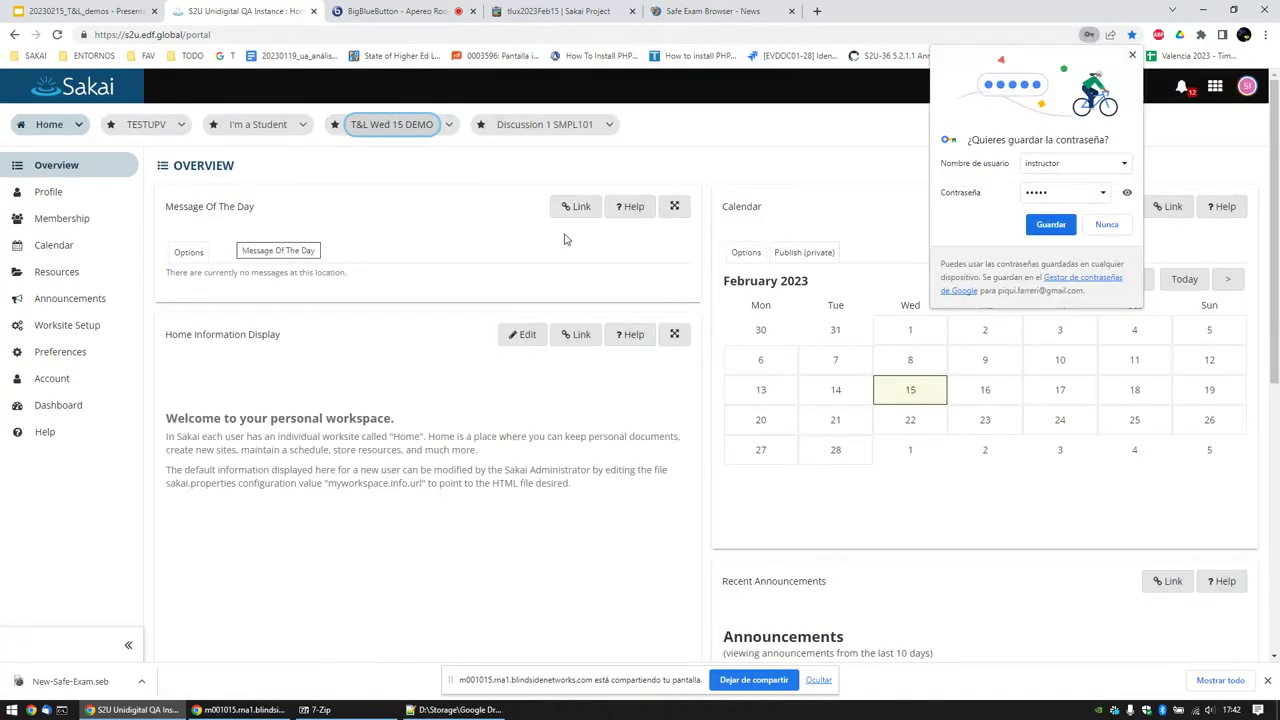
click(1132, 55)
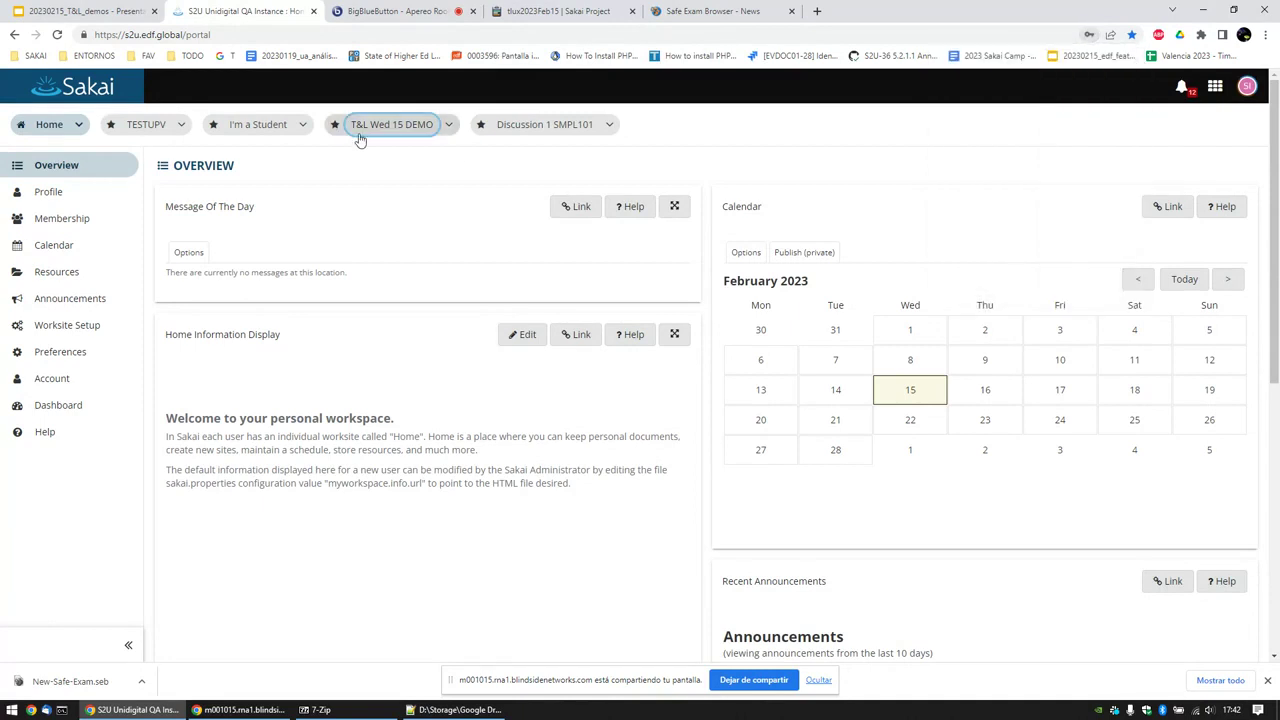
click(390, 126)
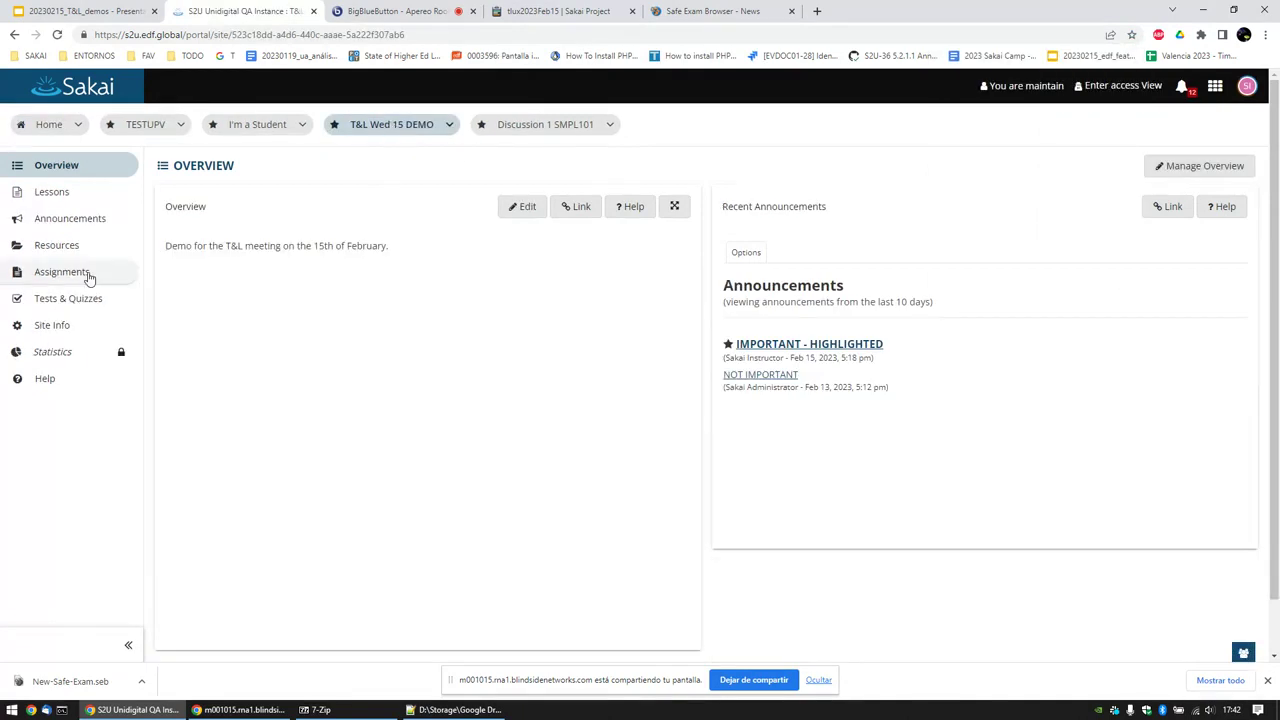
Step: In Tests & Quizzes, create a new assessment titled 'Restrict Options'
click(88, 298)
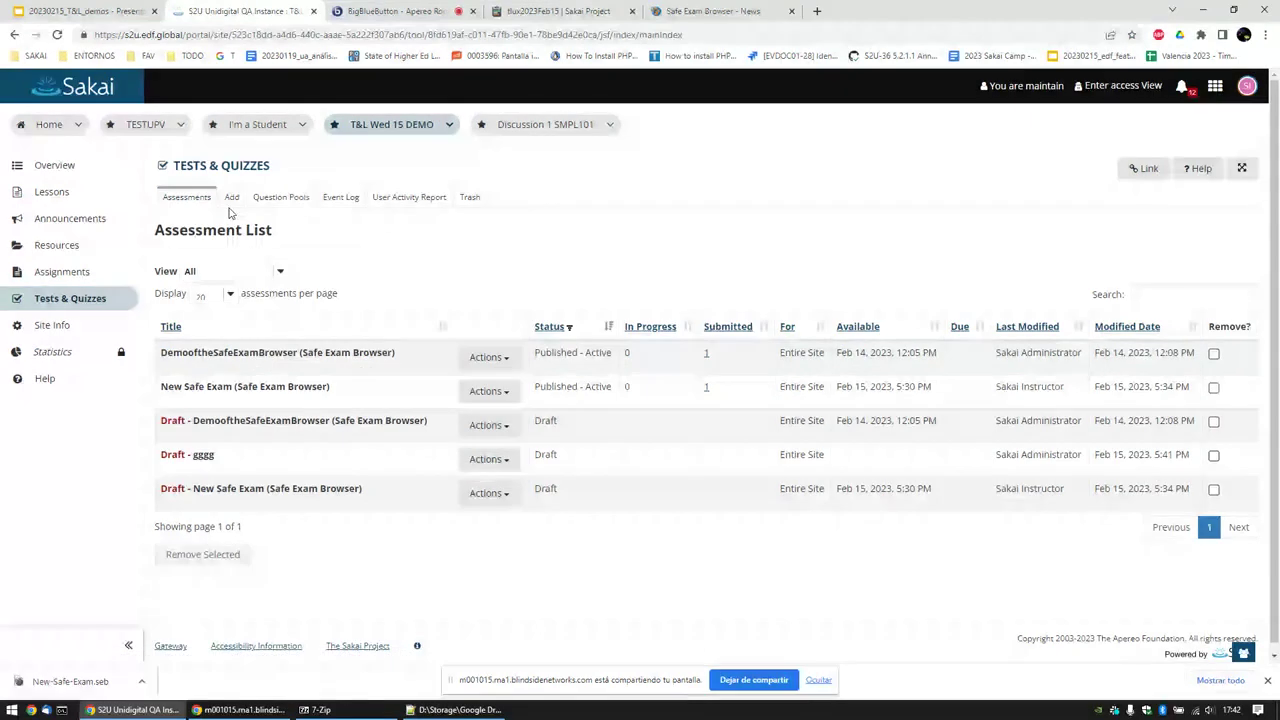
click(231, 199)
click(265, 306)
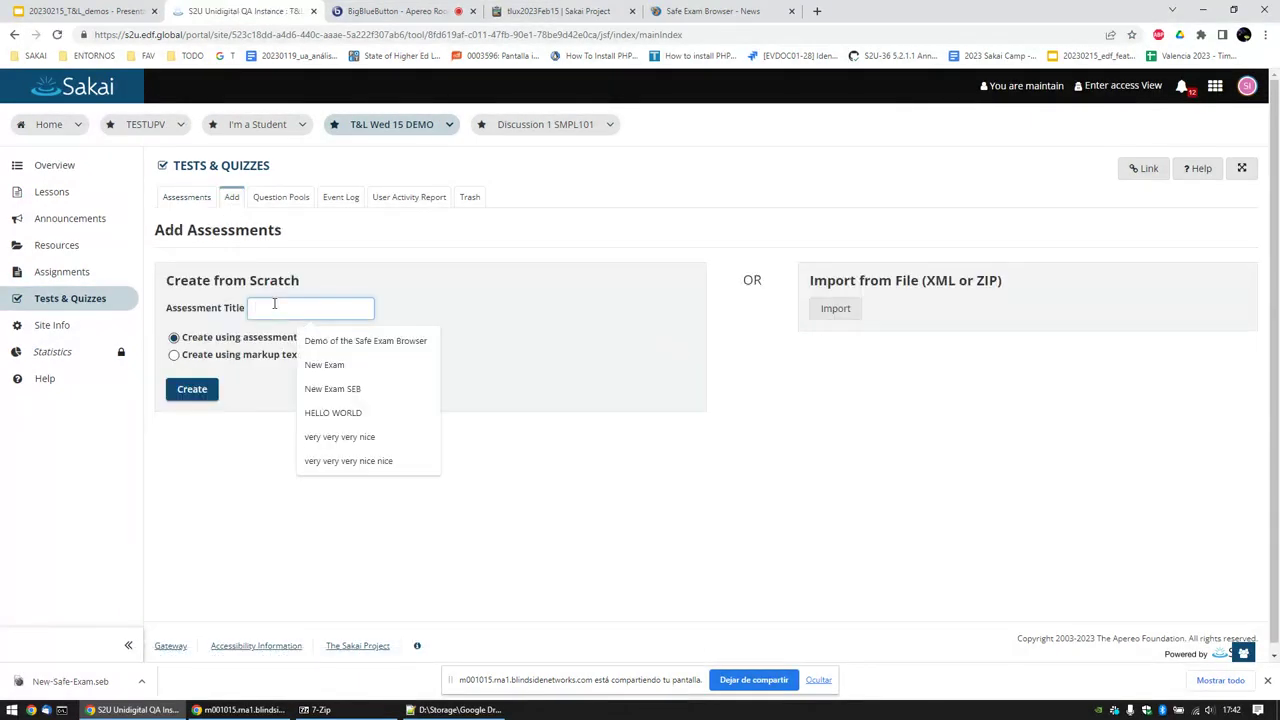
text(Restrict Op)
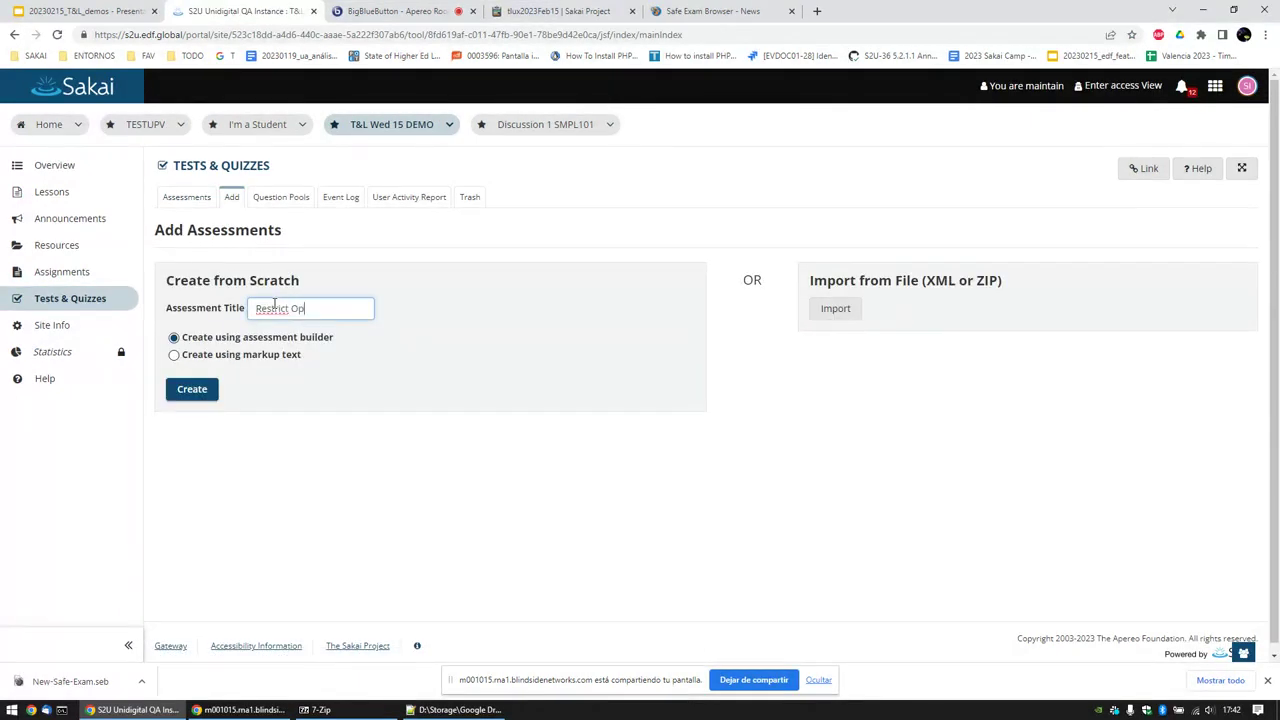
text(tipom)
key(BackSpace)
key(BackSpace)
key(BackSpace)
text(ons)
triple_click(274, 303)
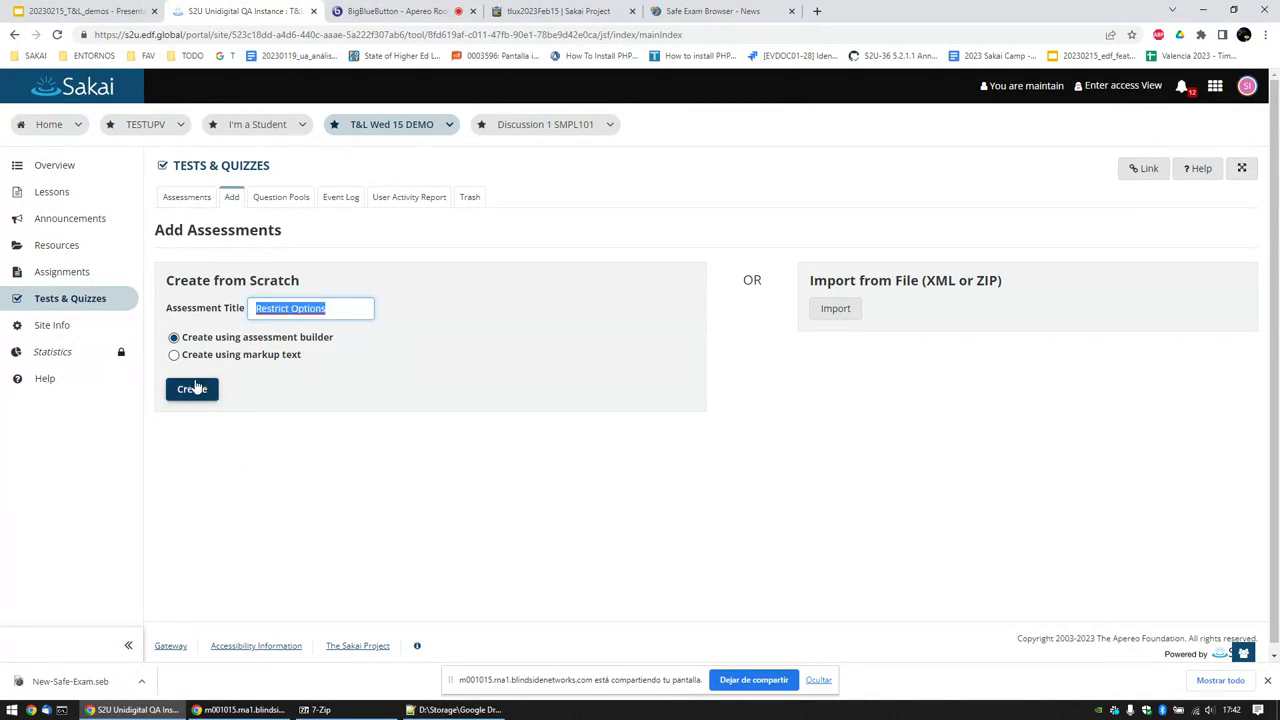
click(192, 389)
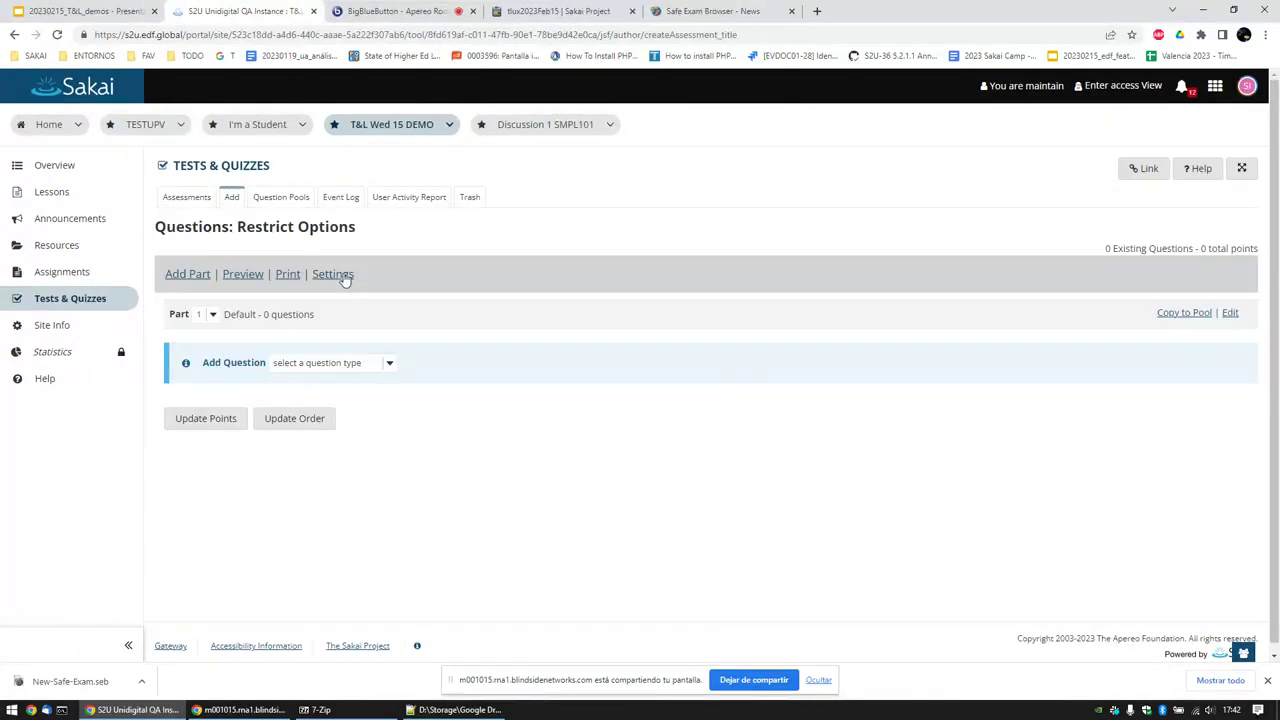
Step: Add and save a 1-point True/False question 'Do you like it?' with answer True
click(350, 364)
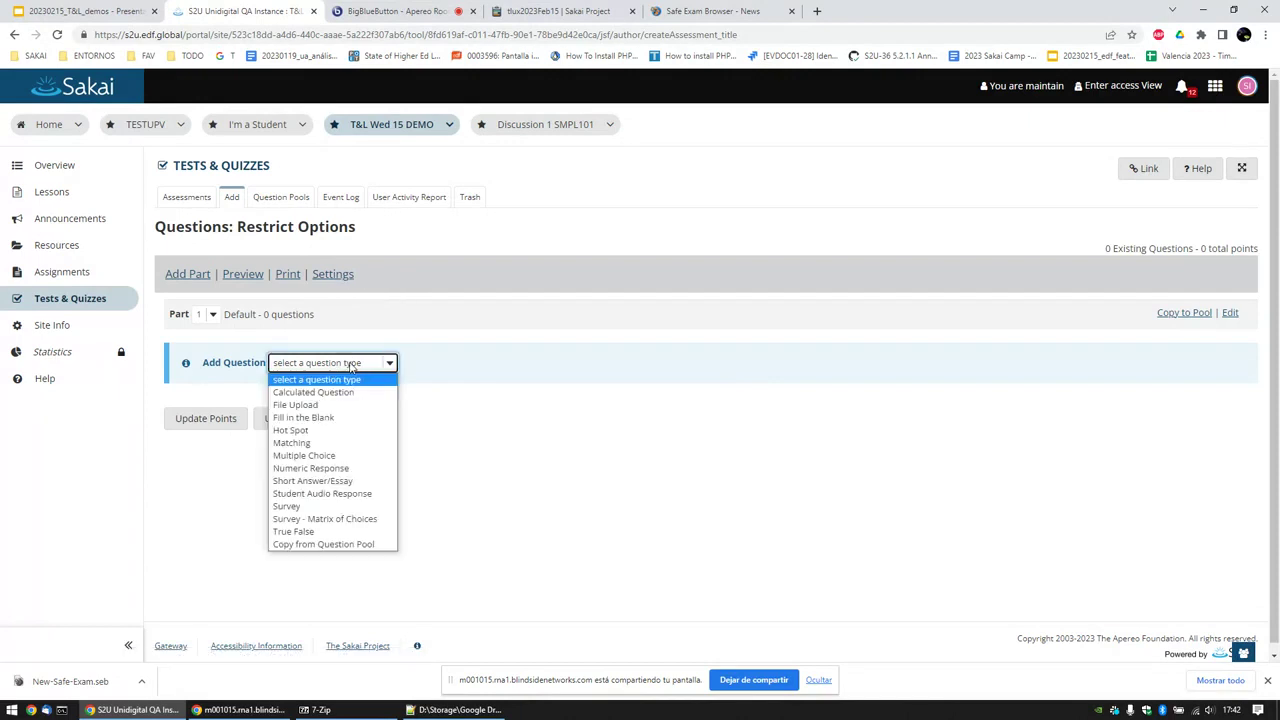
click(342, 531)
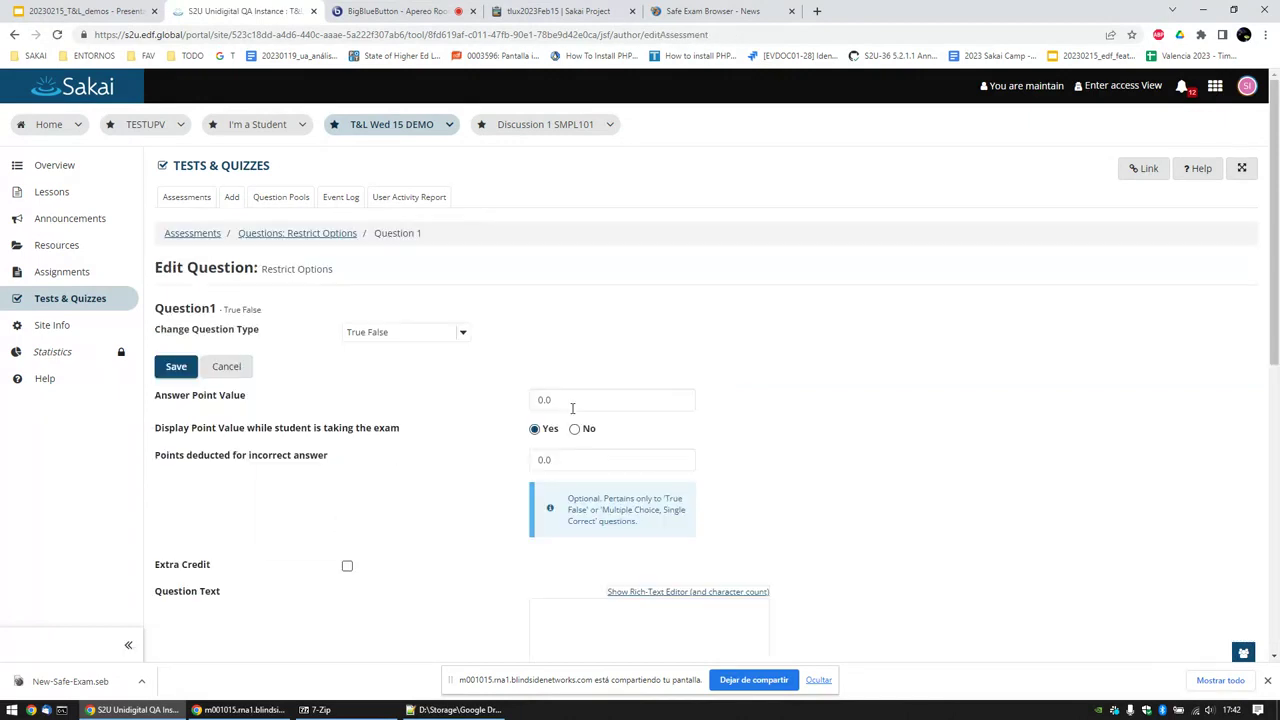
click(571, 405)
text(1)
scroll(554, 423, down, 2)
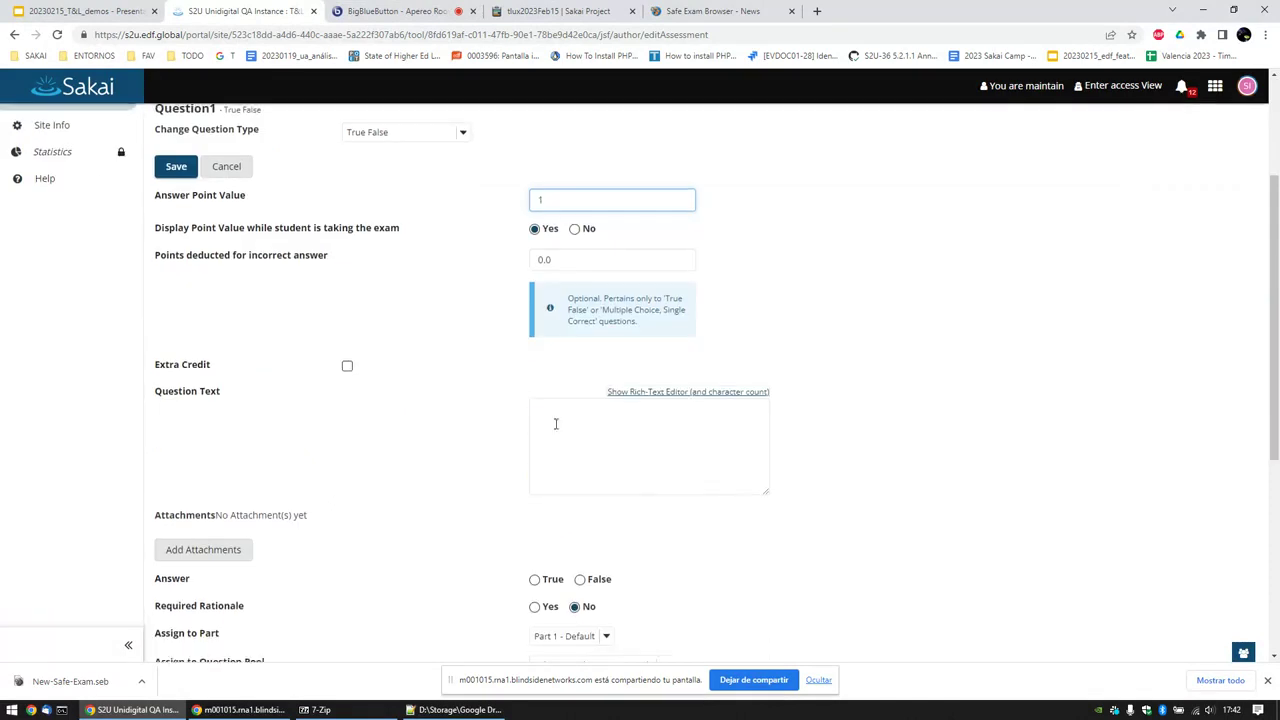
click(571, 437)
text(Do you )
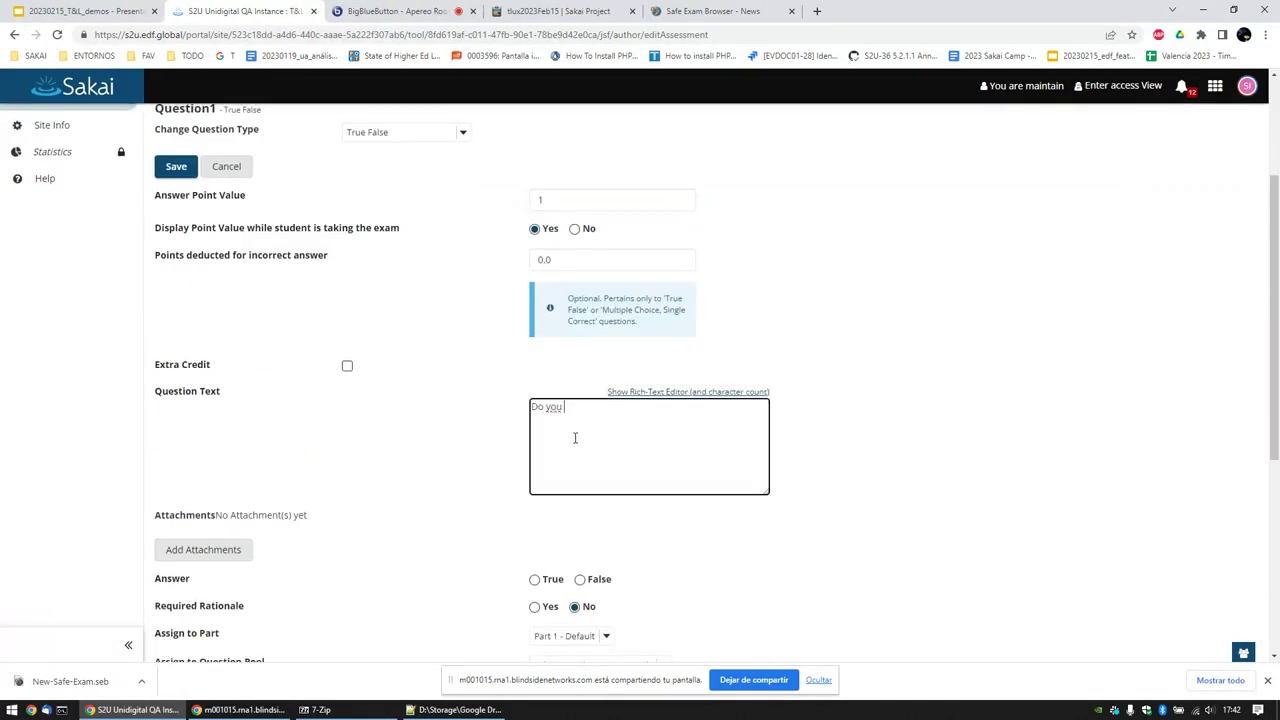
text(like it?)
click(534, 579)
scroll(314, 543, down, 4)
click(180, 588)
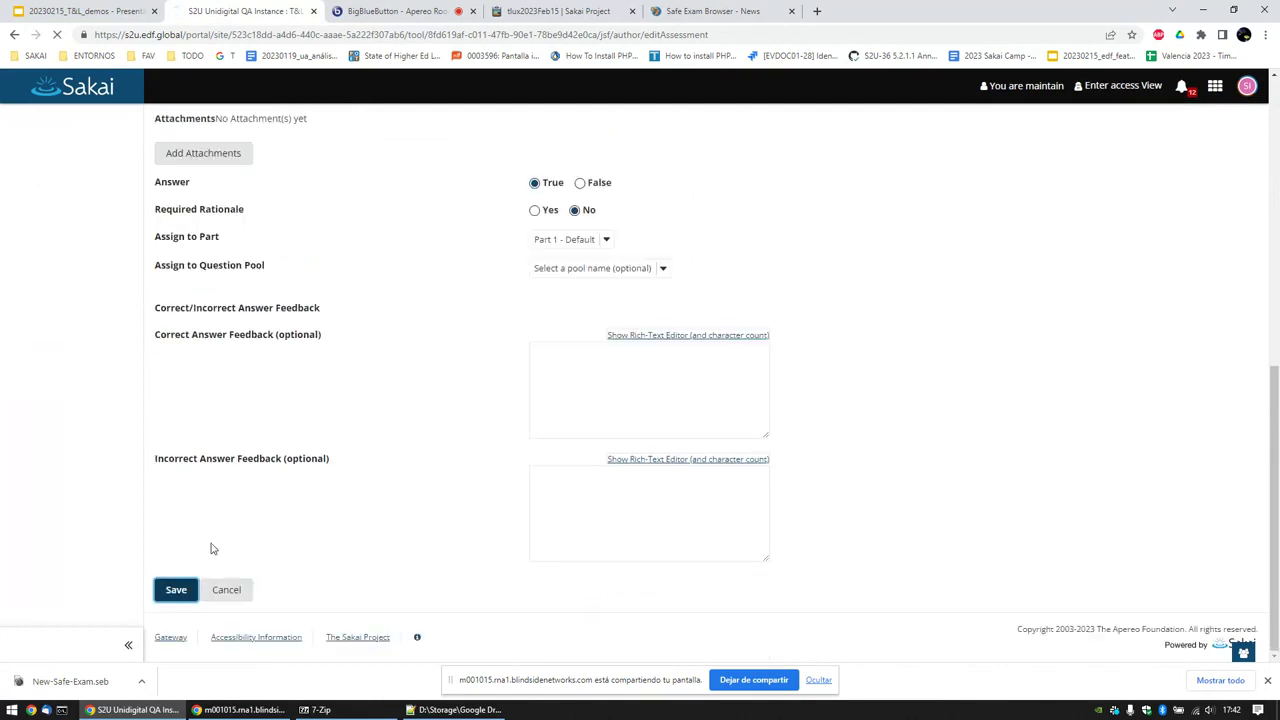
click(331, 272)
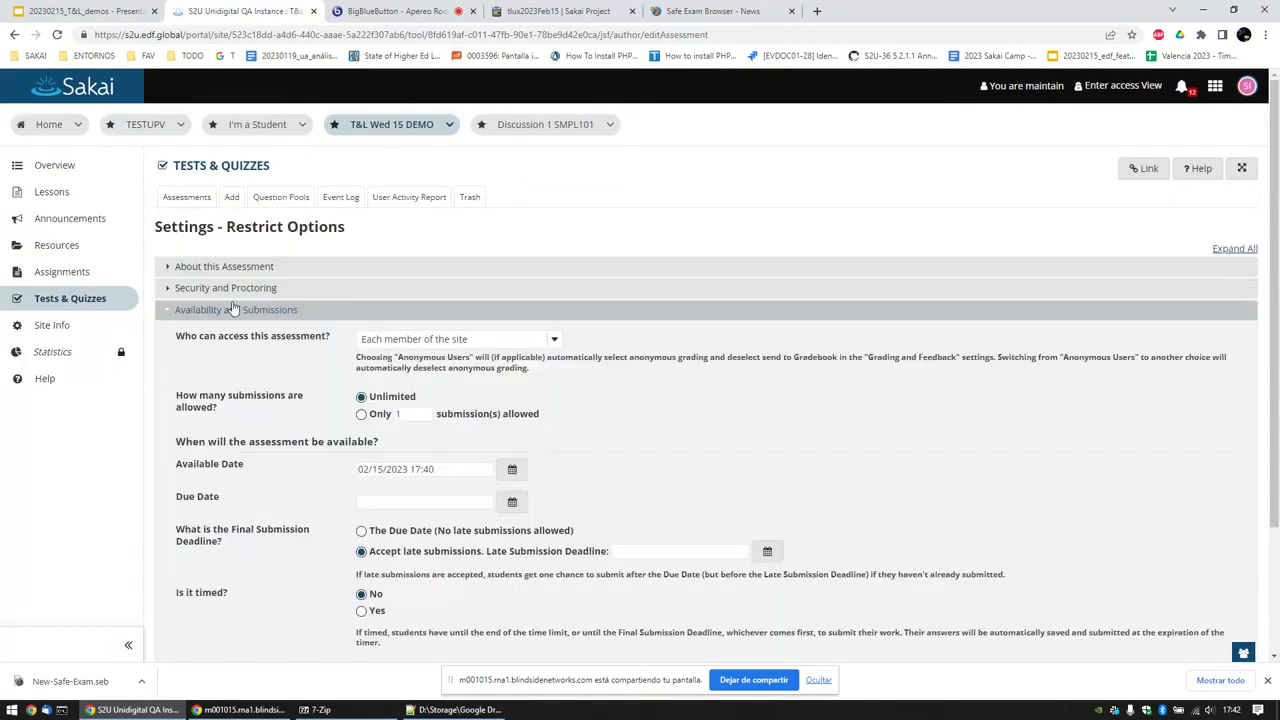
Step: Require Safe Exam Browser and set quitting, task bar, reload and clock to No
click(230, 289)
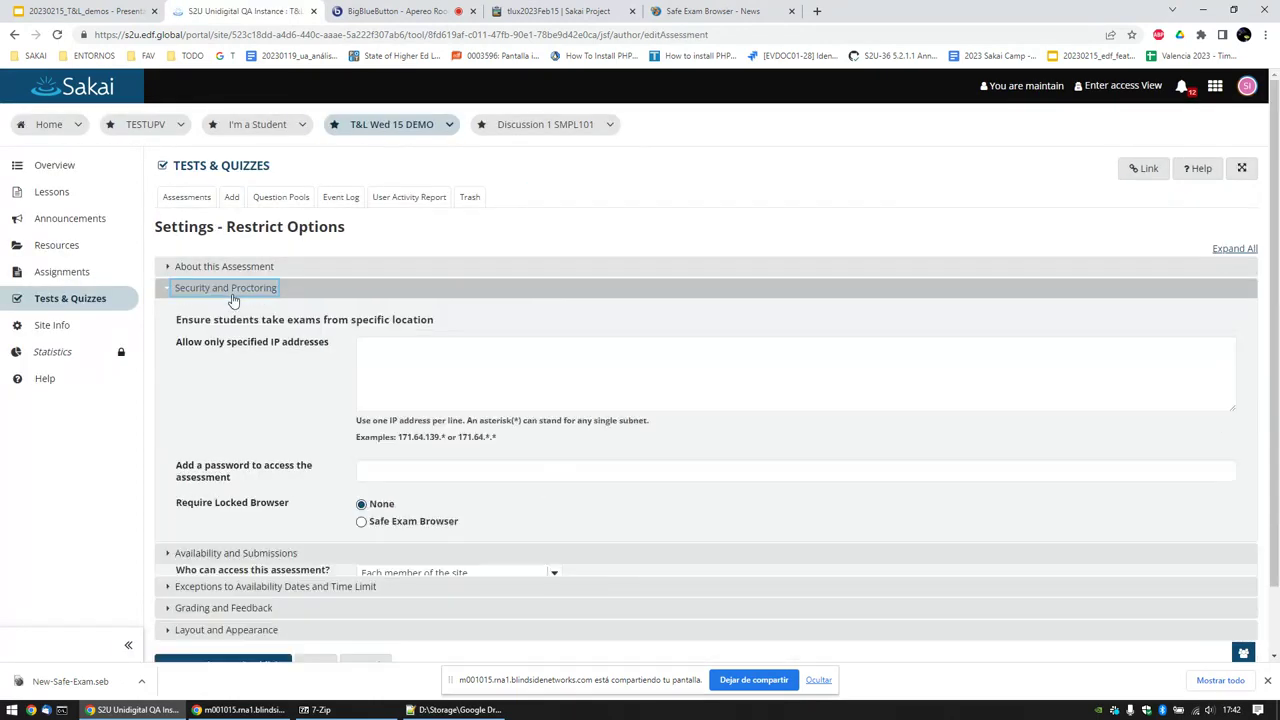
click(382, 523)
scroll(417, 513, down, 2)
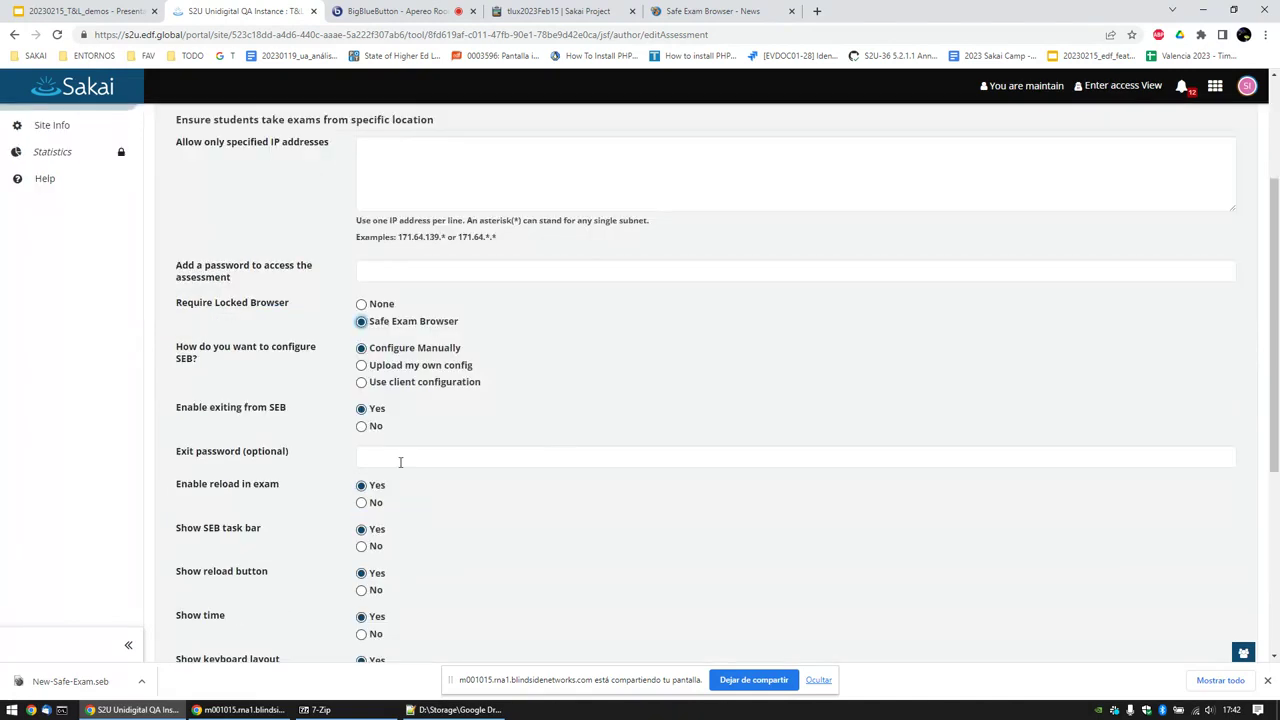
scroll(400, 462, down, 1)
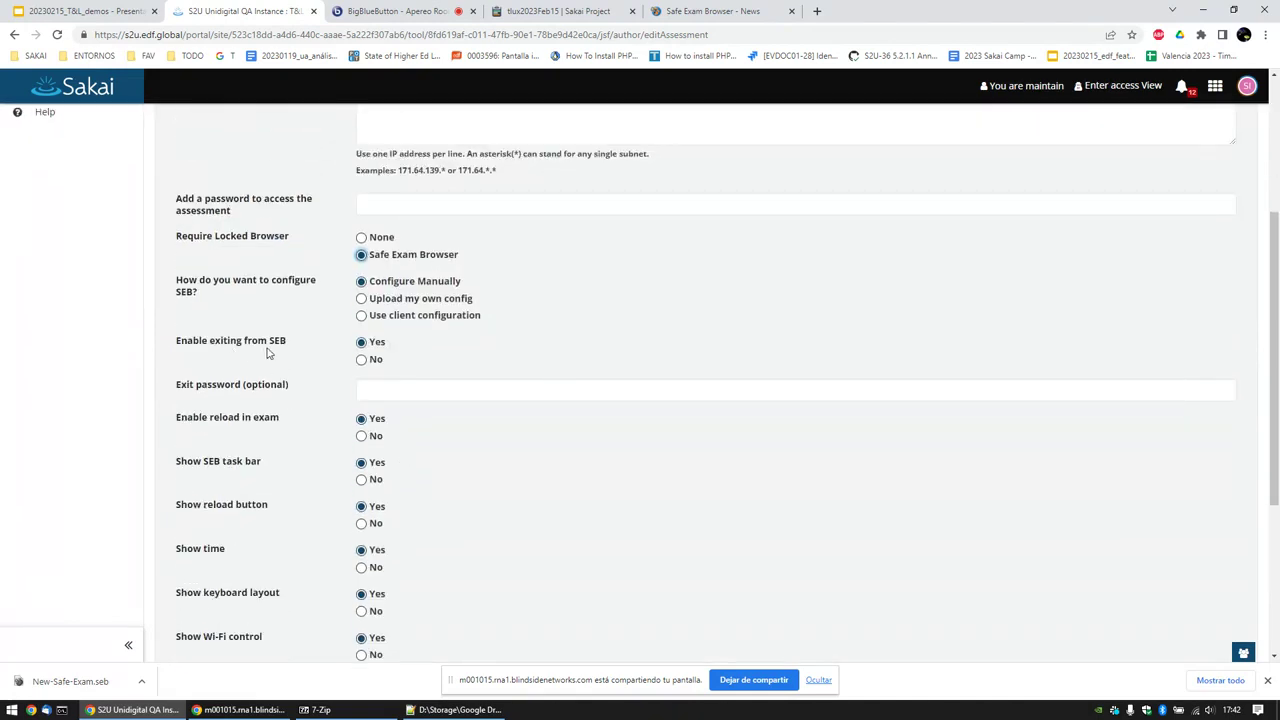
click(362, 361)
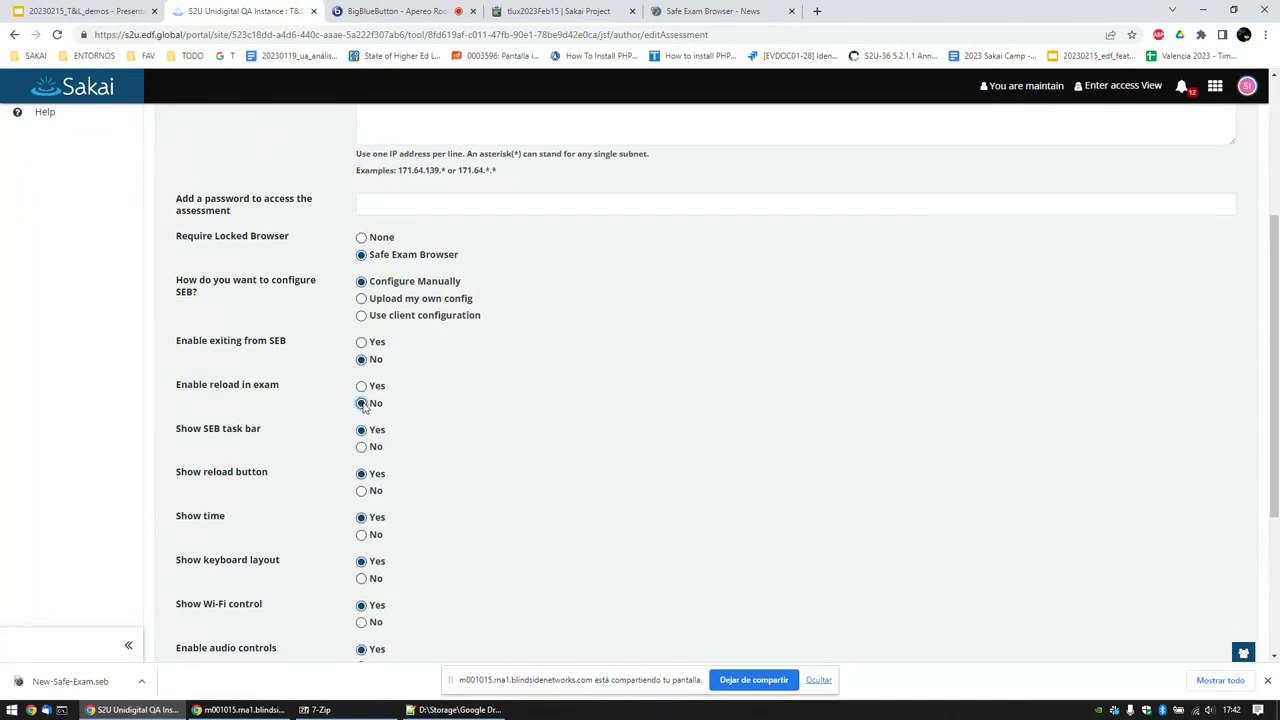
click(362, 447)
click(362, 491)
click(362, 536)
Step: Set keyboard layout, Wi-Fi, audio and spell checking to No, then save and publish
click(362, 580)
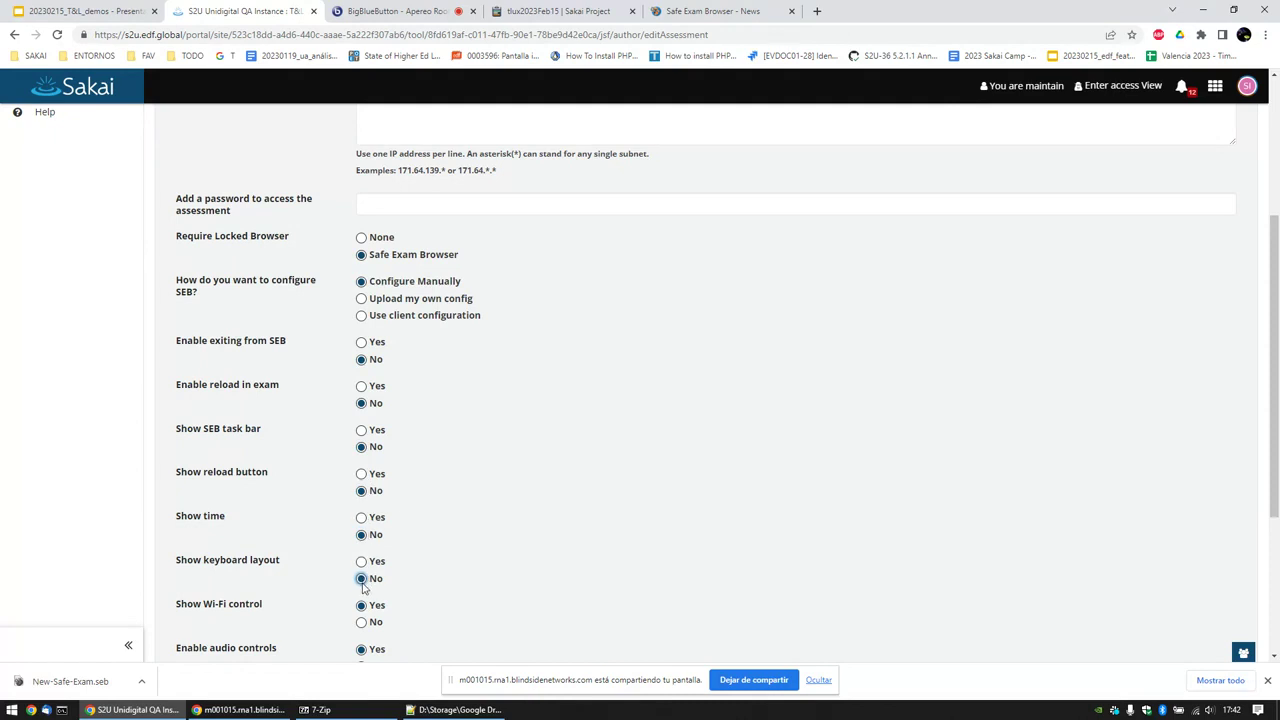
click(362, 621)
scroll(362, 600, down, 2)
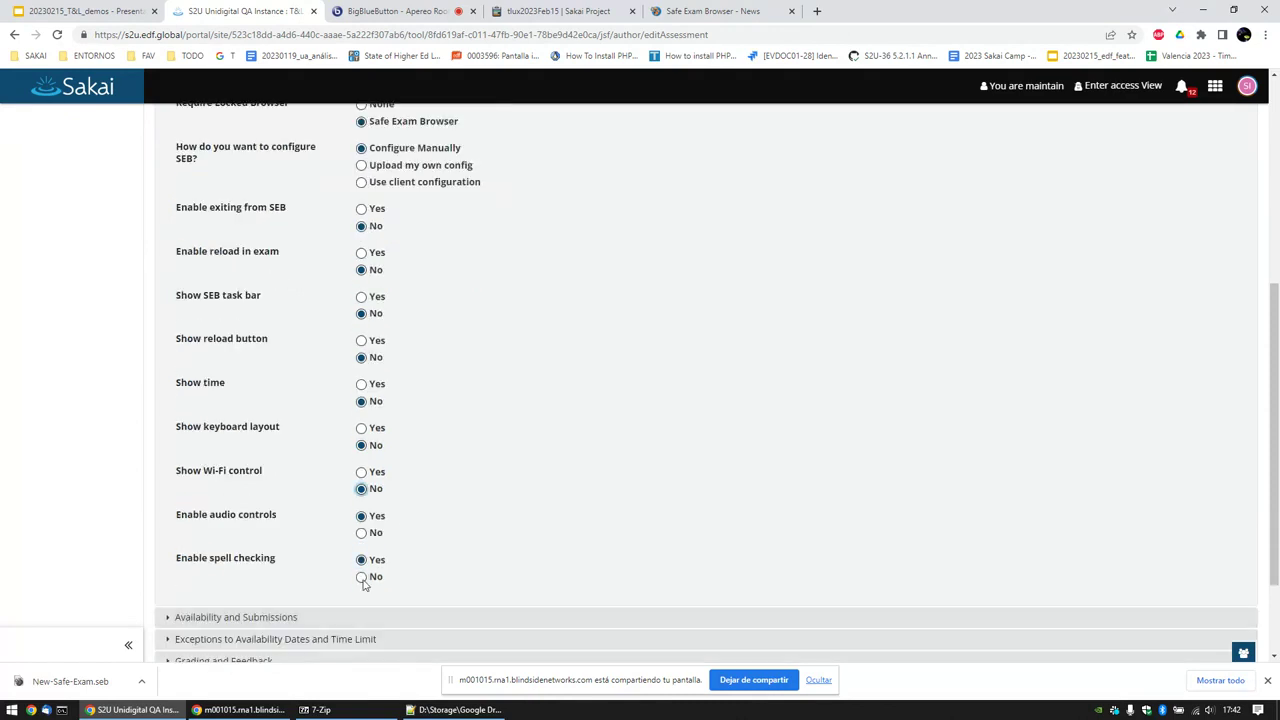
click(362, 534)
click(362, 578)
scroll(444, 582, down, 2)
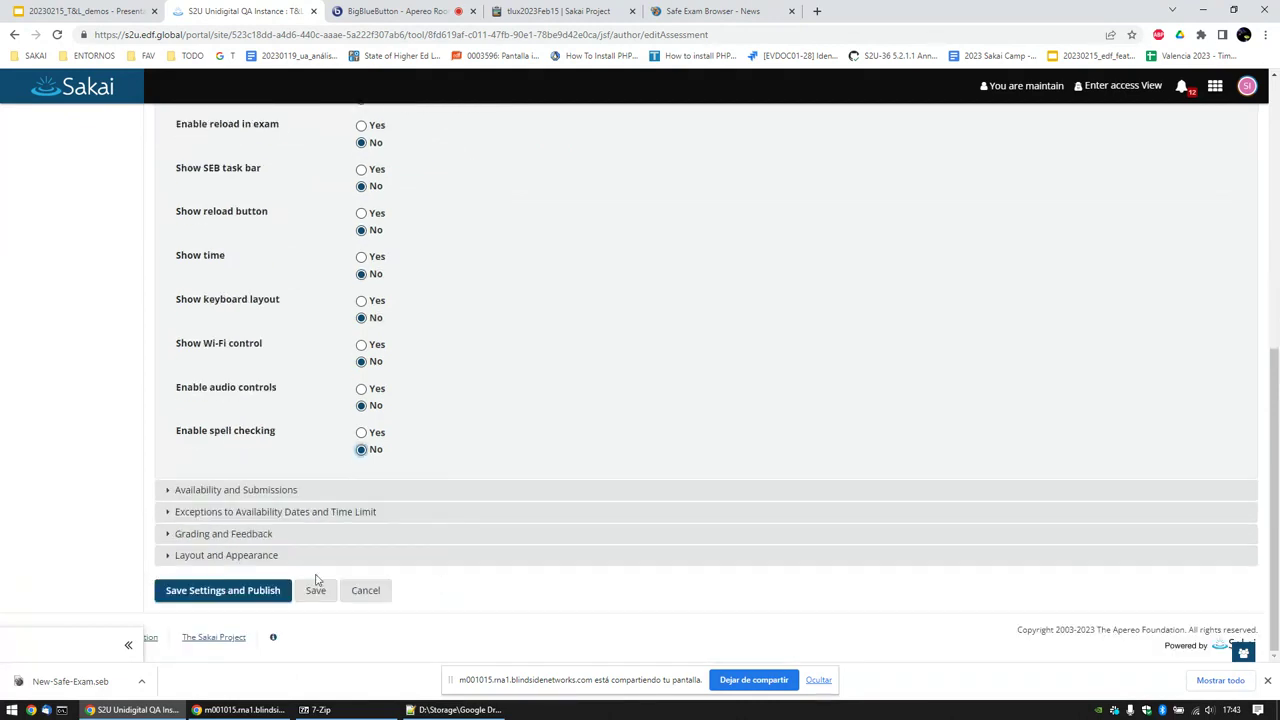
click(262, 594)
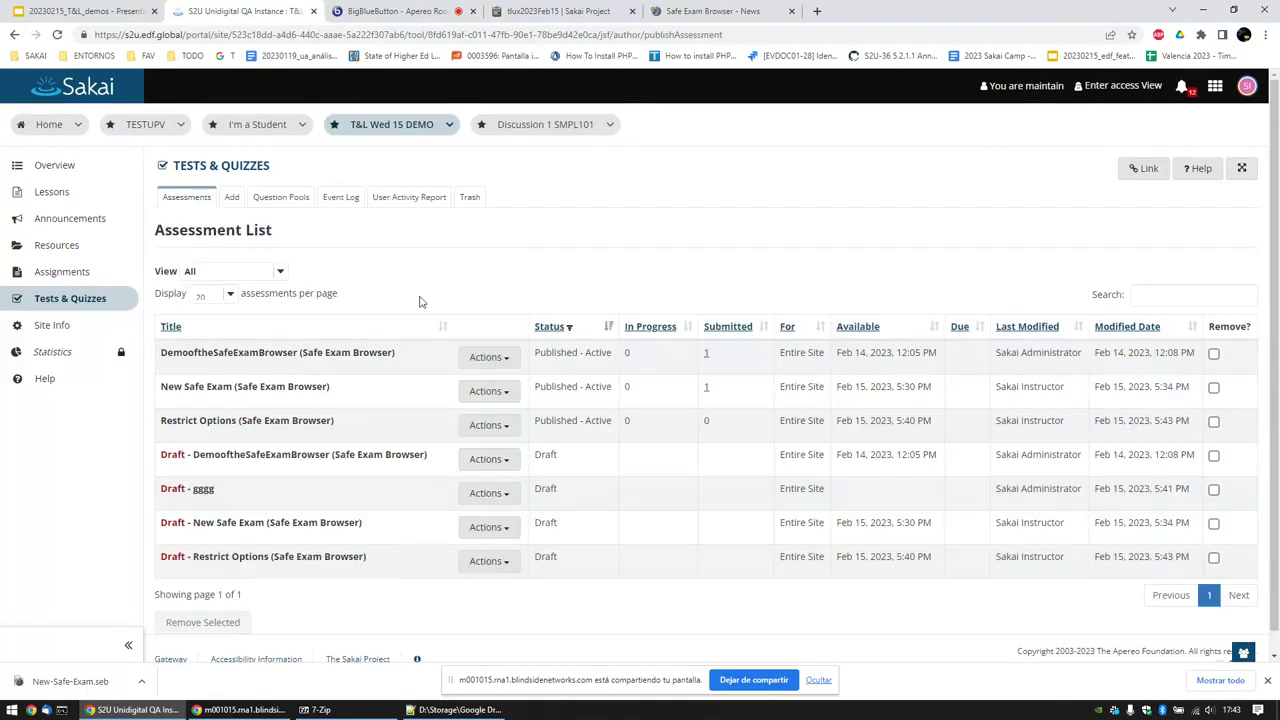
Step: Log out of the instructor account and sign in with the student account
click(1247, 86)
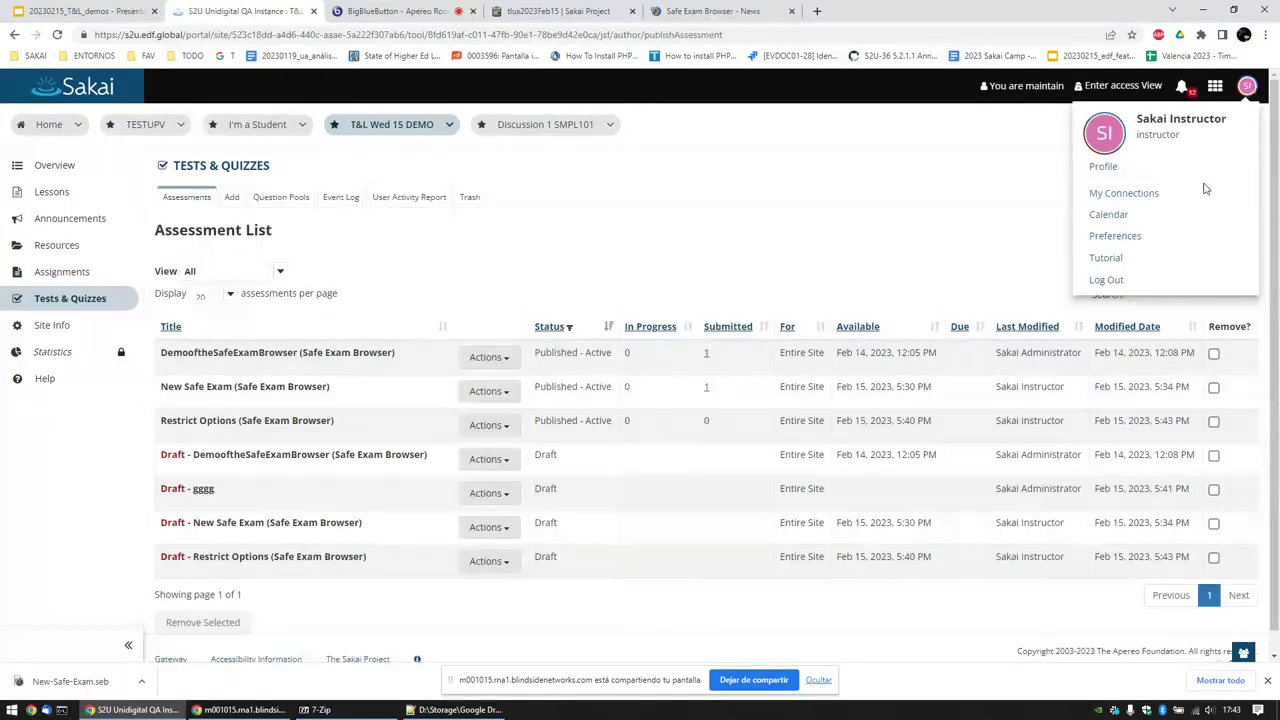
click(1105, 280)
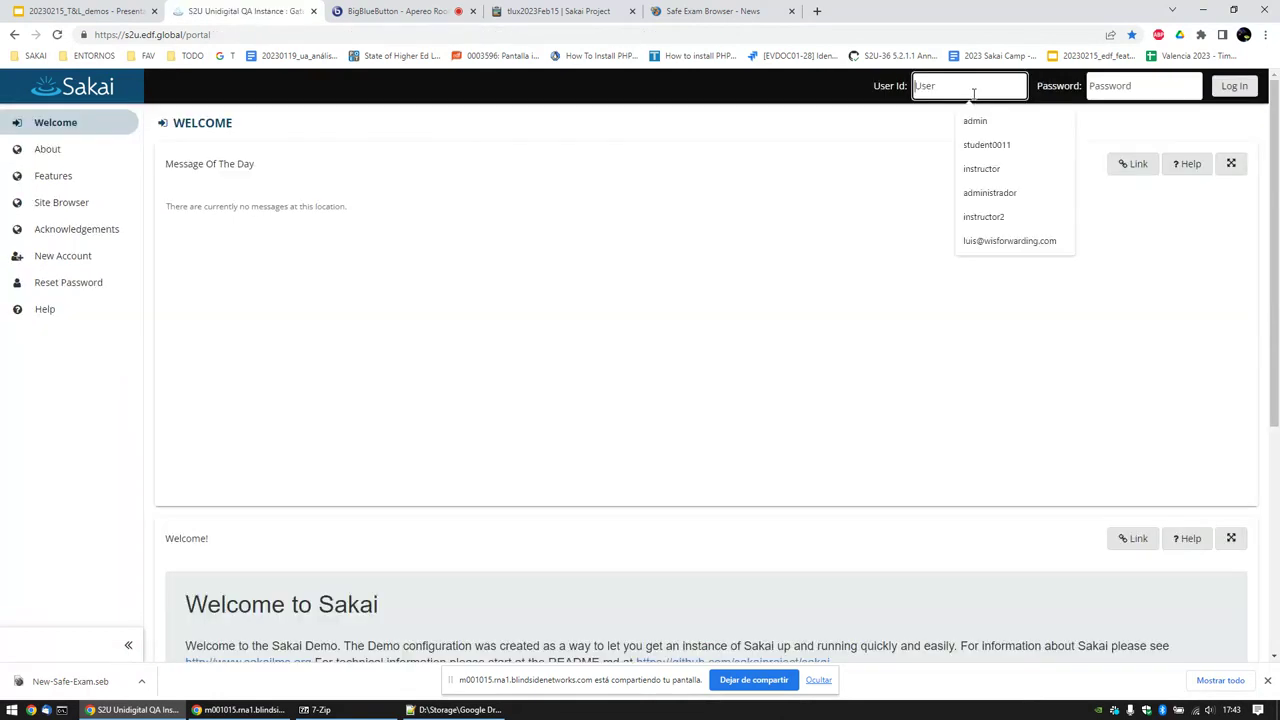
click(979, 85)
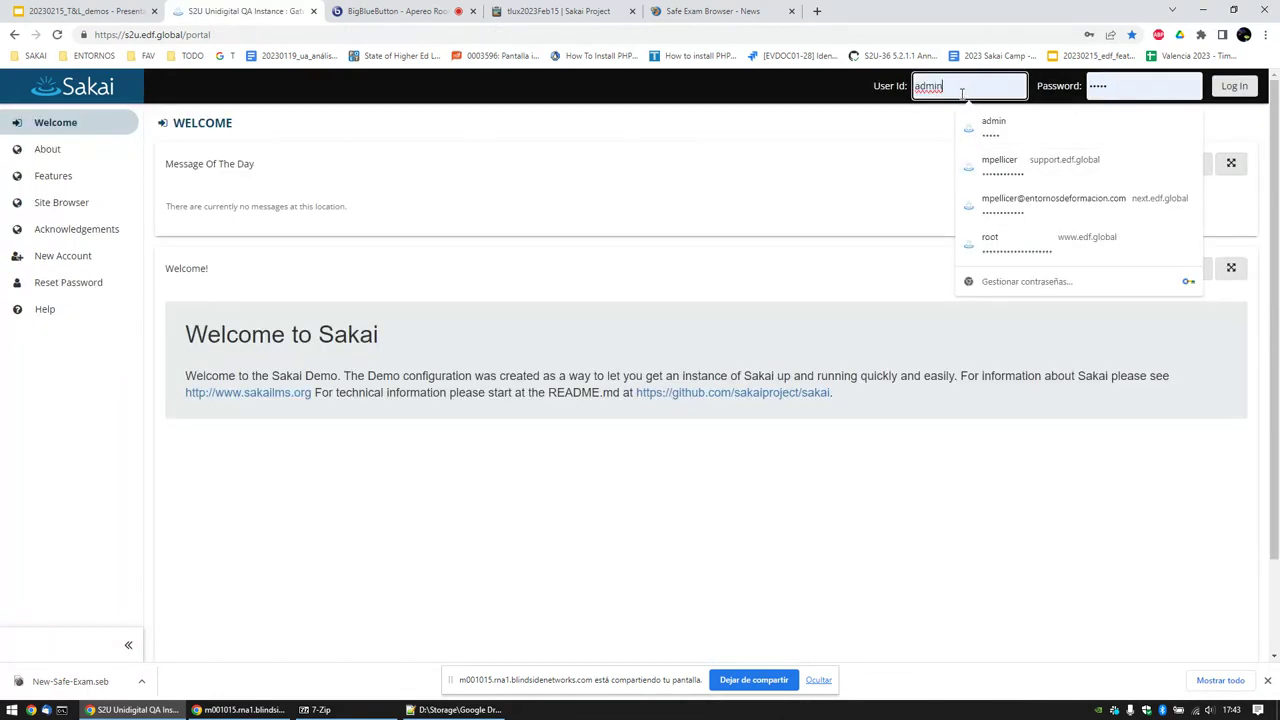
double_click(962, 91)
text(student)
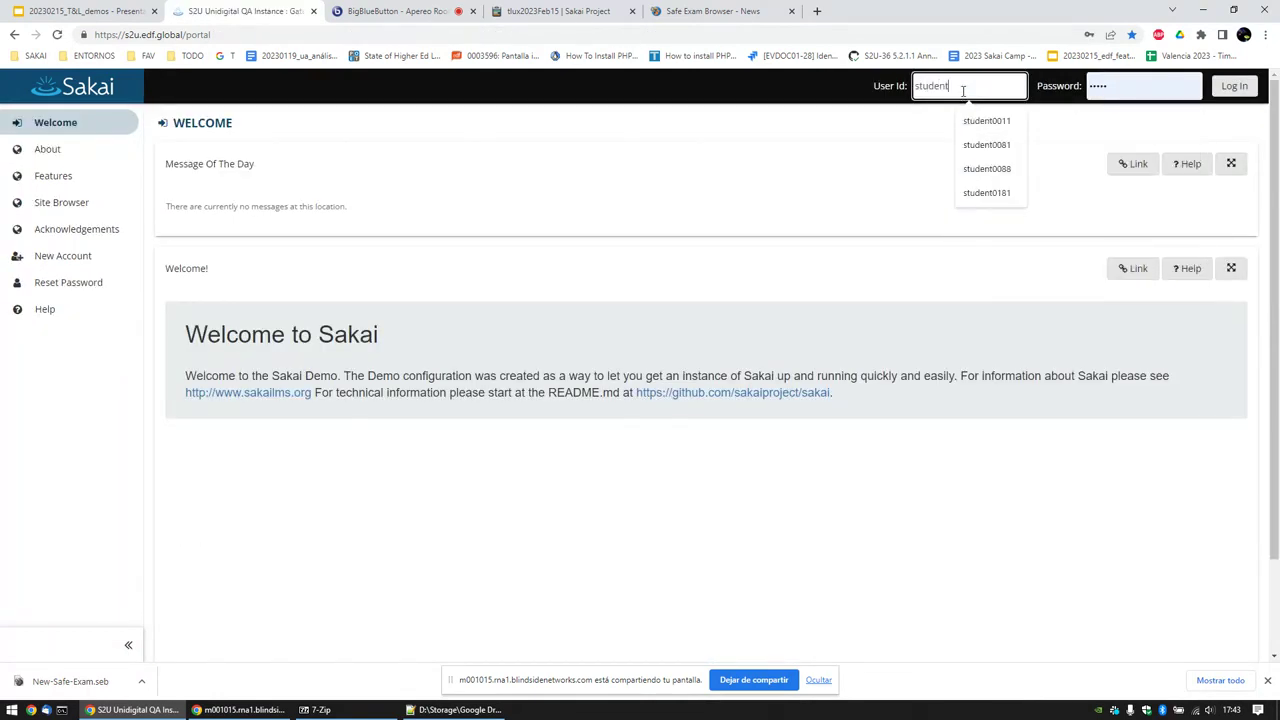
text(0011)
key(Tab)
text(saka)
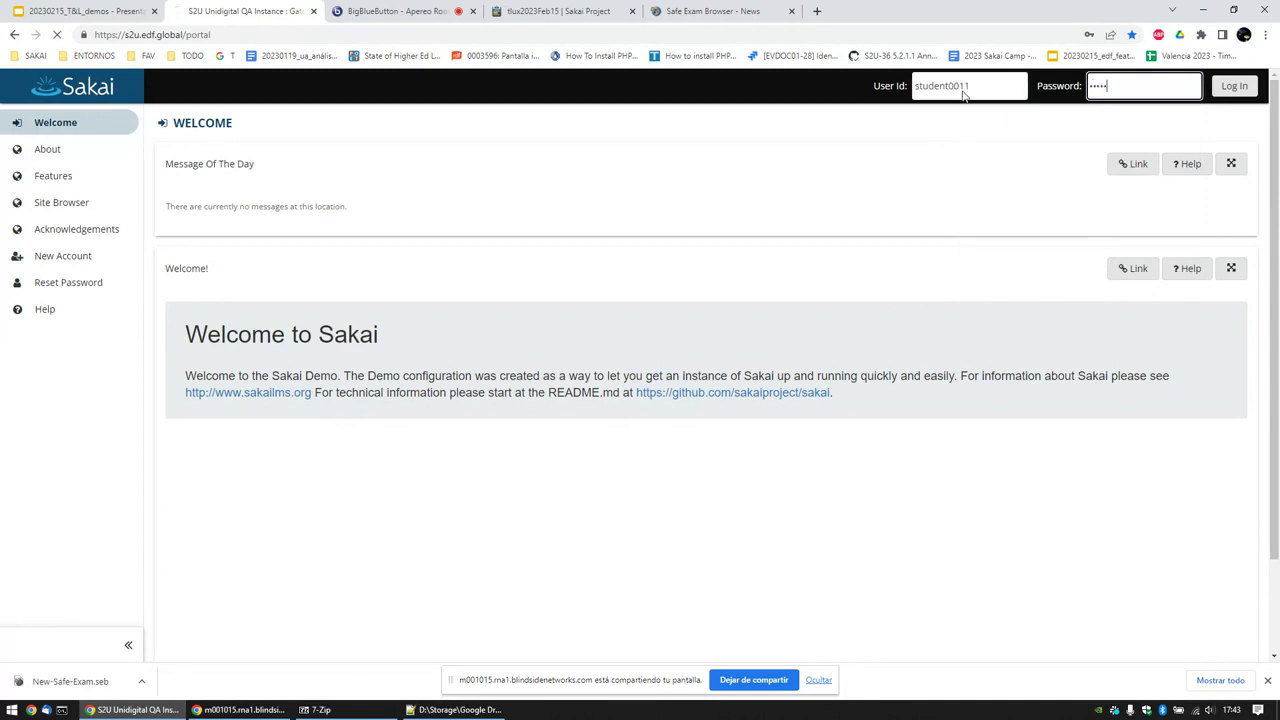
Step: Open Restrict Options under T&L Wed 15 DEMO > Tests & Quizzes and launch Safe Exam Browser
click(150, 124)
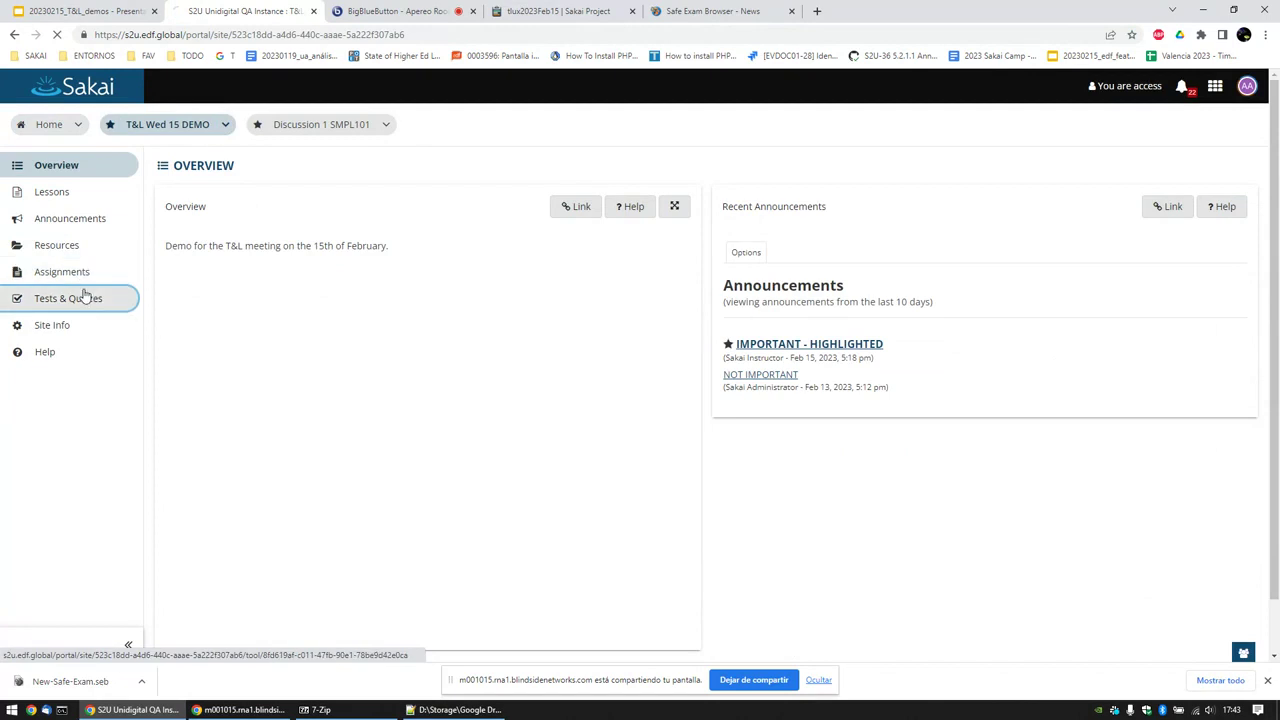
click(85, 296)
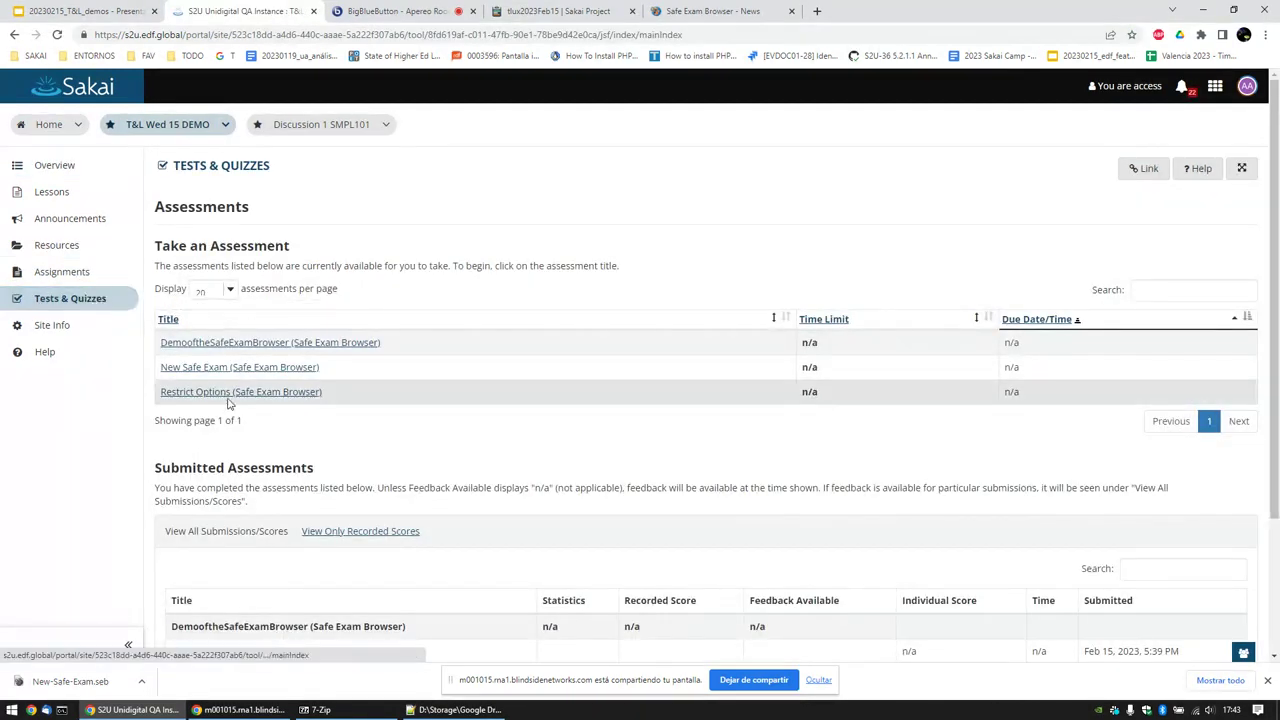
click(236, 393)
click(262, 364)
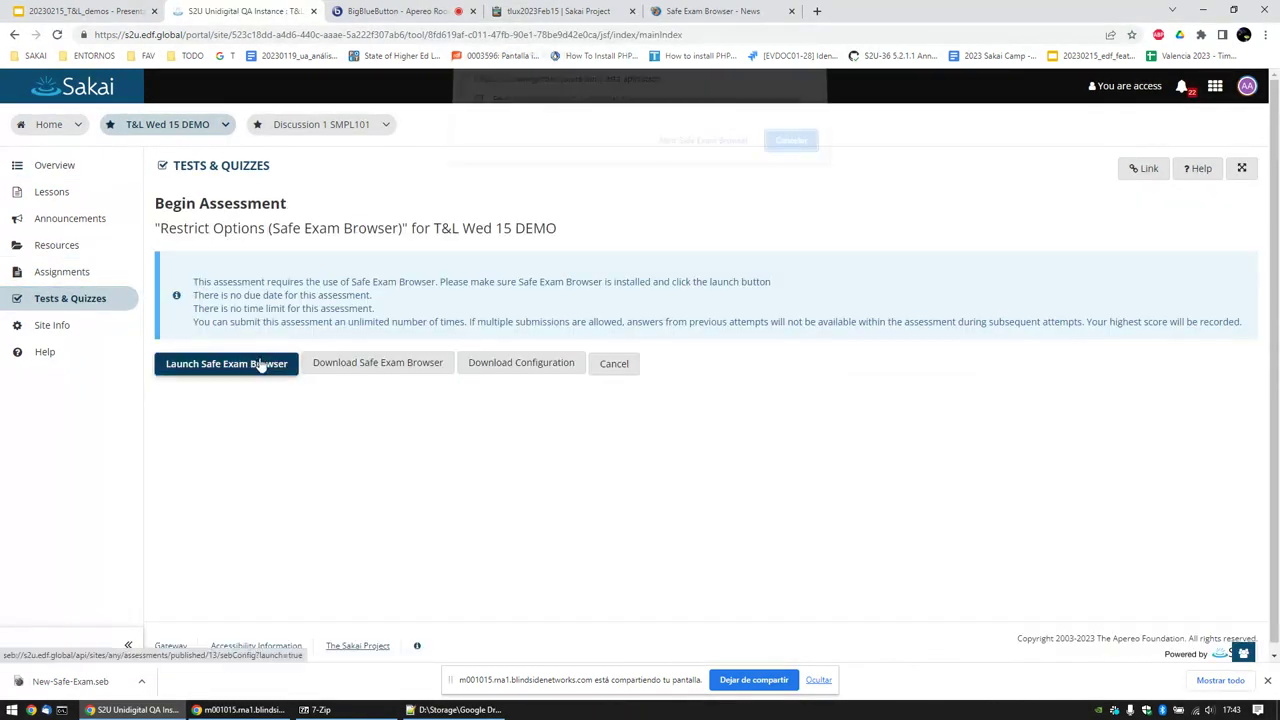
click(708, 147)
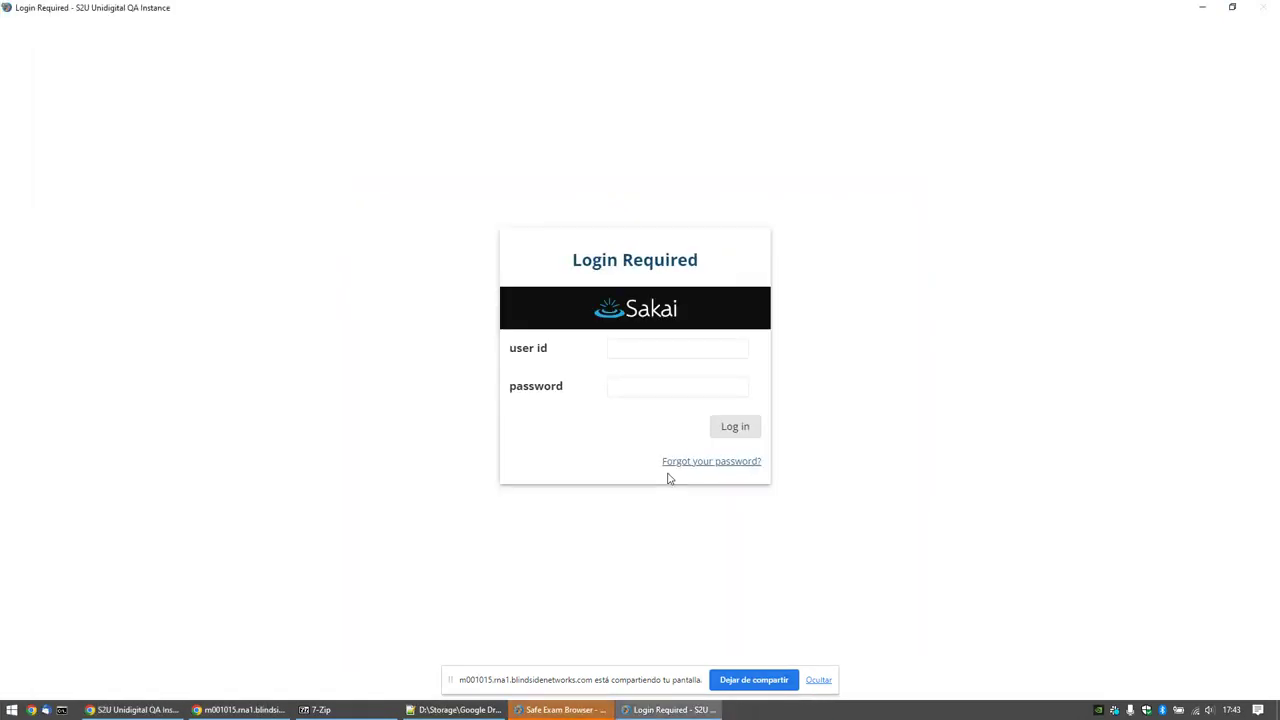
Step: Dismiss the screen-sharing notice and sign in to Sakai as the student inside SEB
click(820, 680)
click(675, 352)
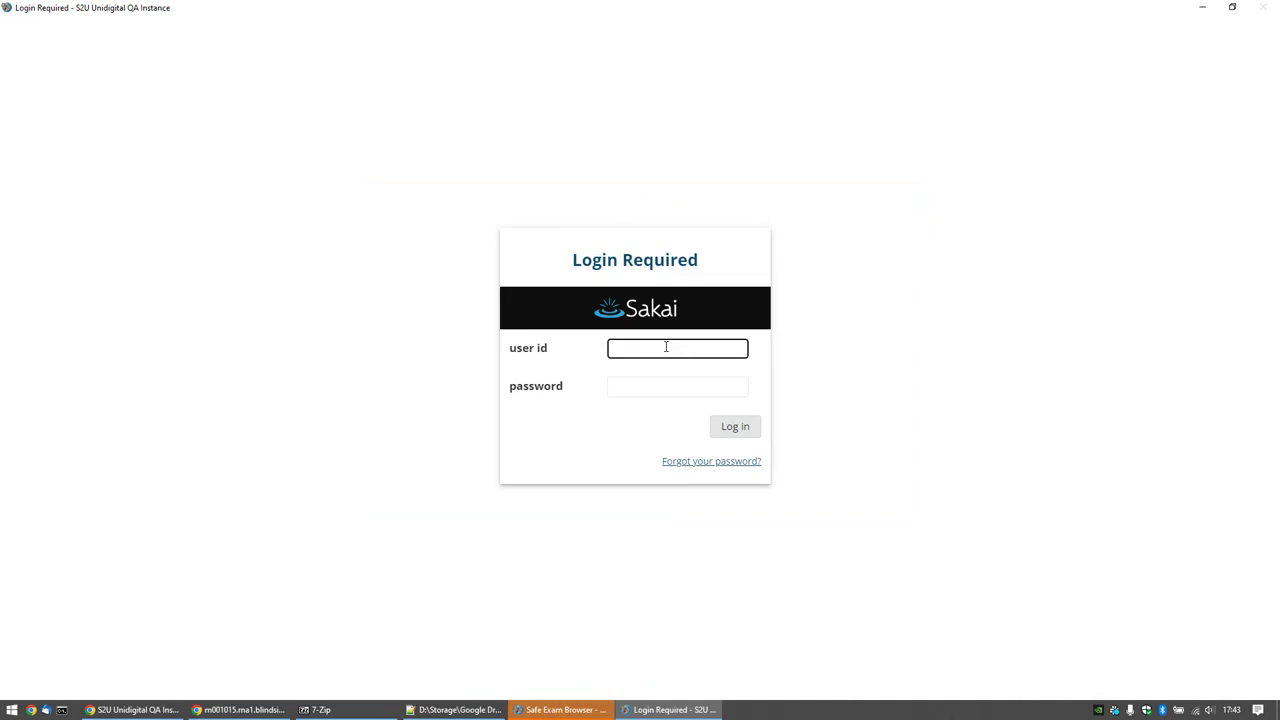
text(student001)
key(Tab)
key(Return)
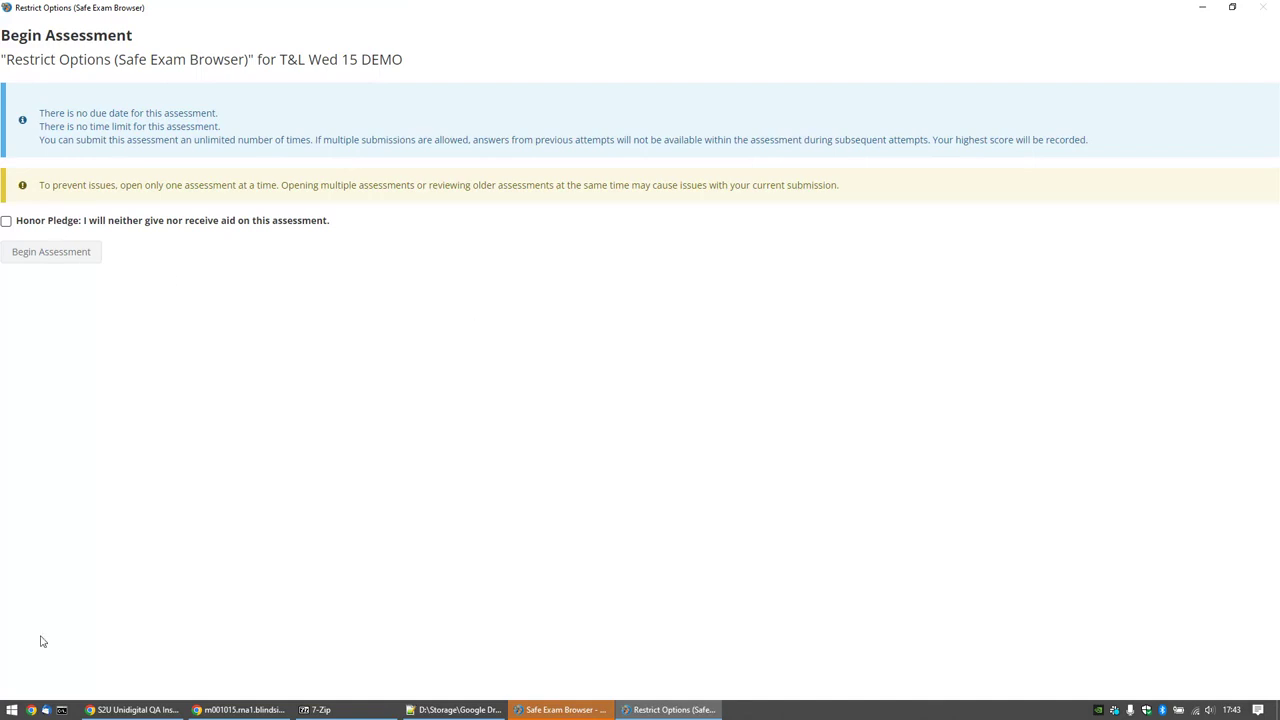
Step: Accept the honor pledge, answer True, and submit the assessment for grading
click(6, 221)
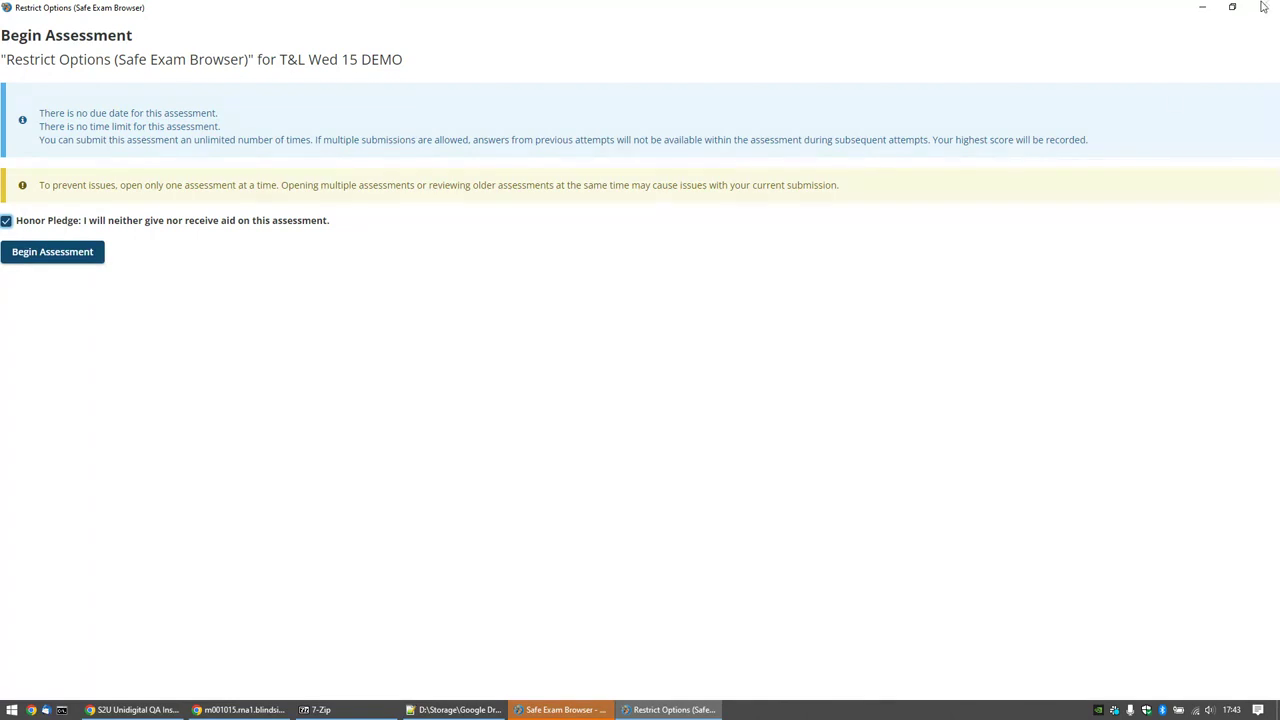
click(80, 251)
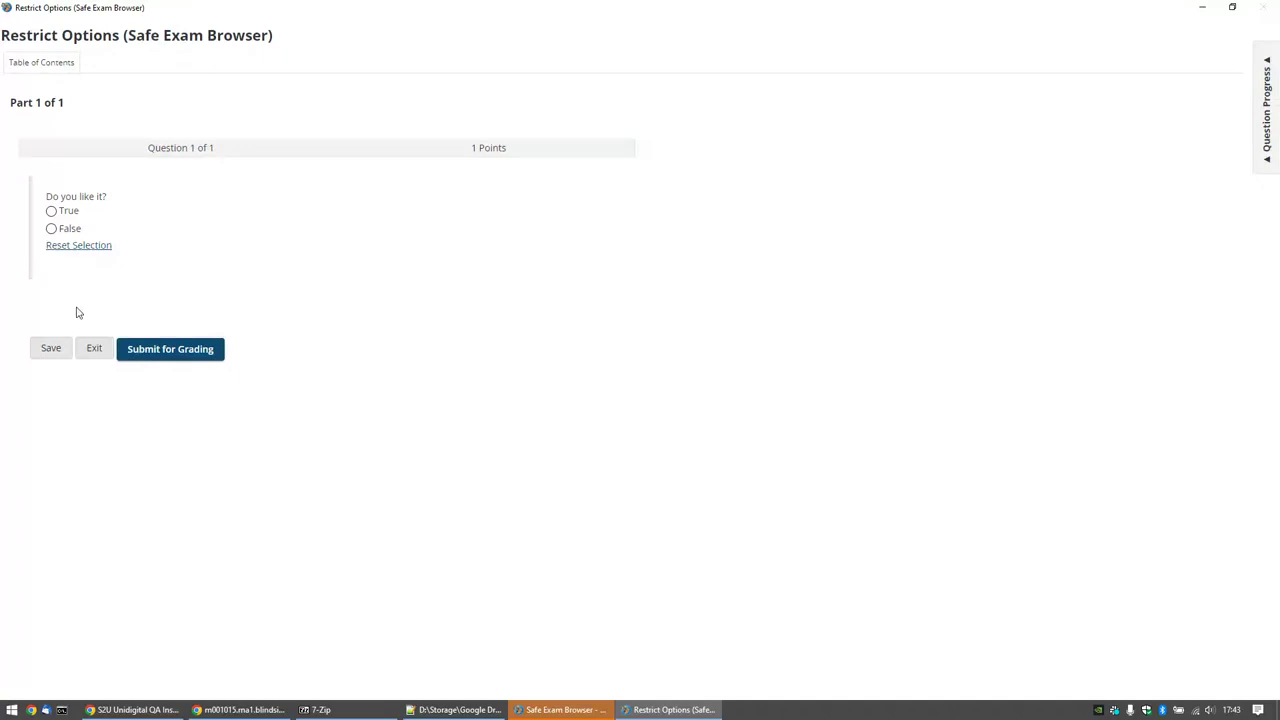
click(61, 214)
click(168, 354)
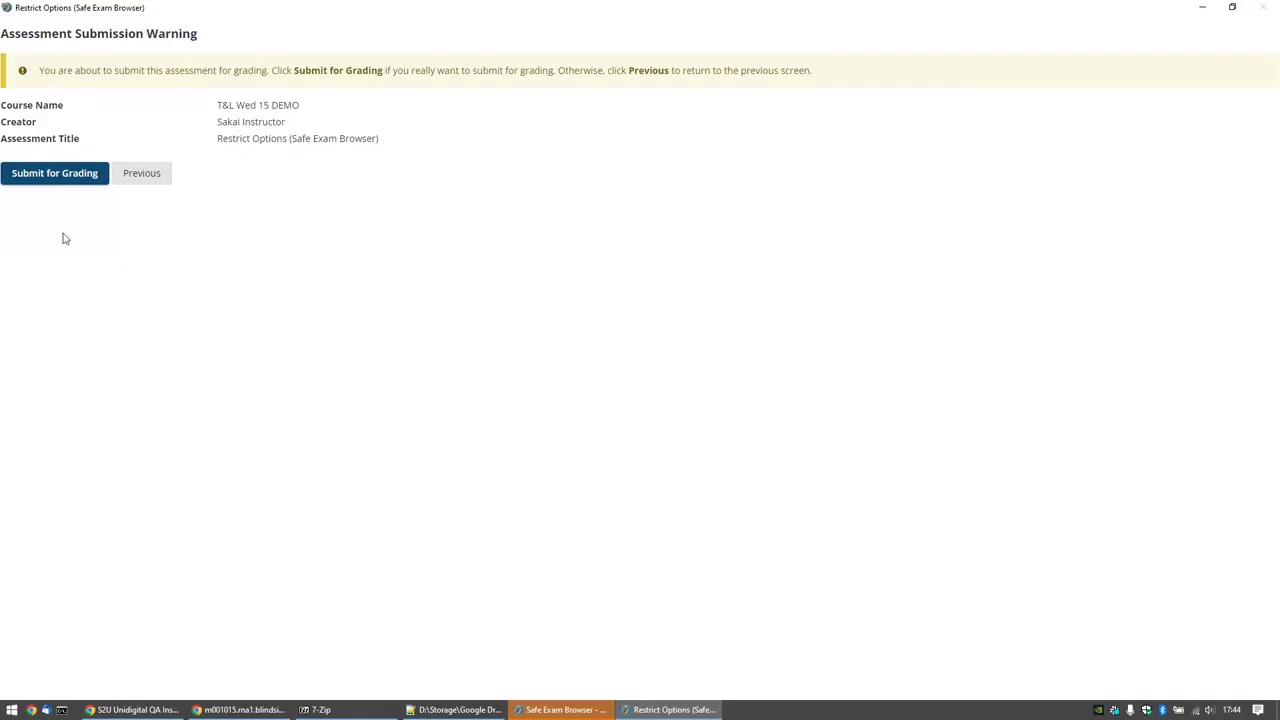
click(56, 174)
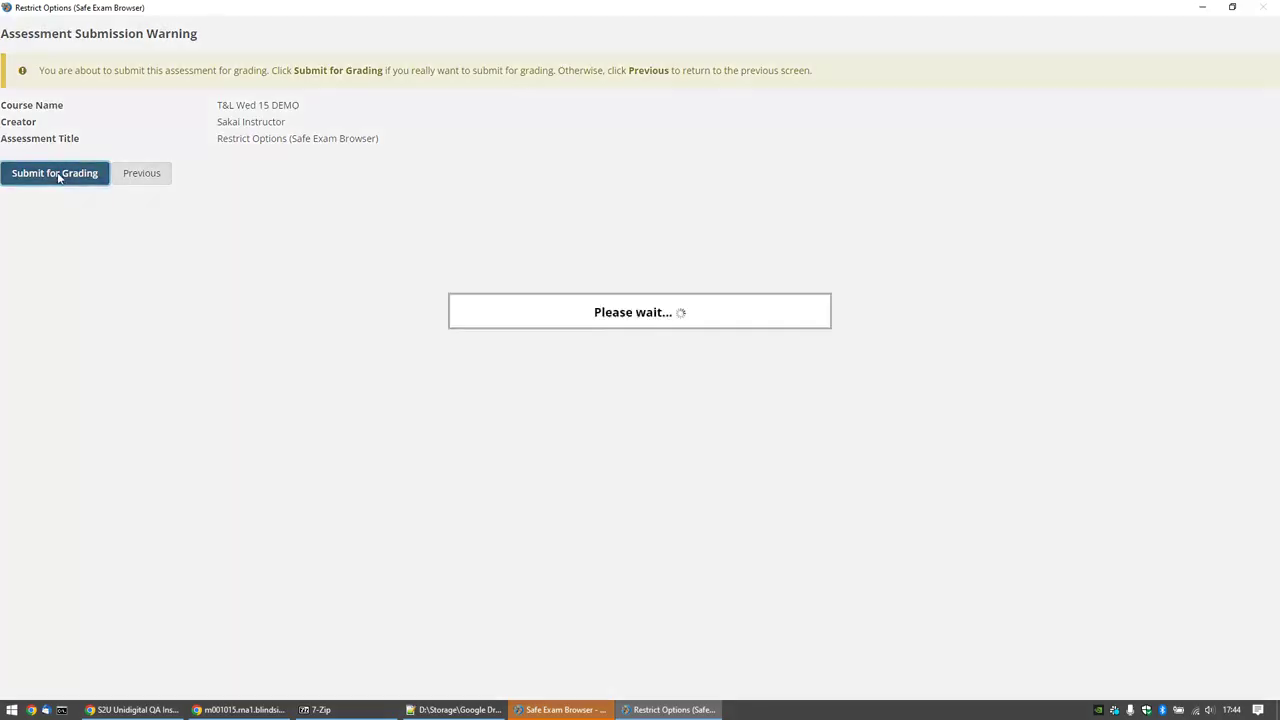
Step: Quit Safe Exam Browser and return to the T&L demos slide deck
click(80, 307)
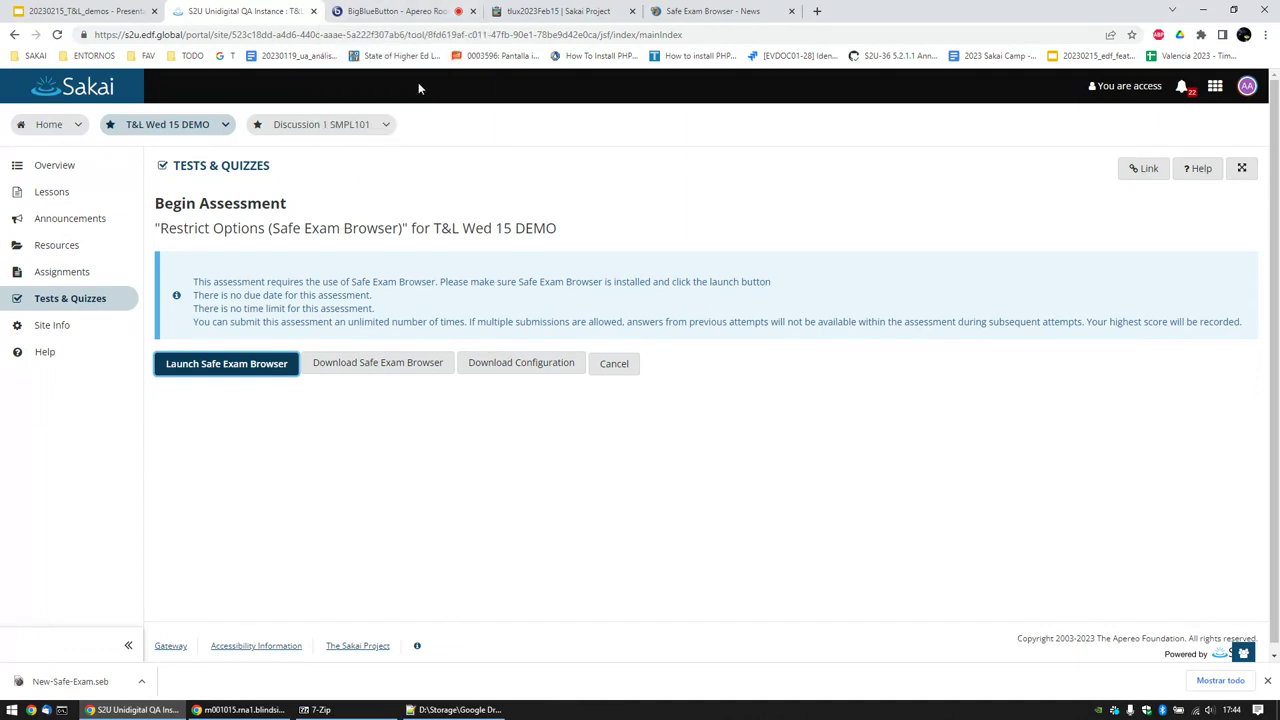
click(88, 10)
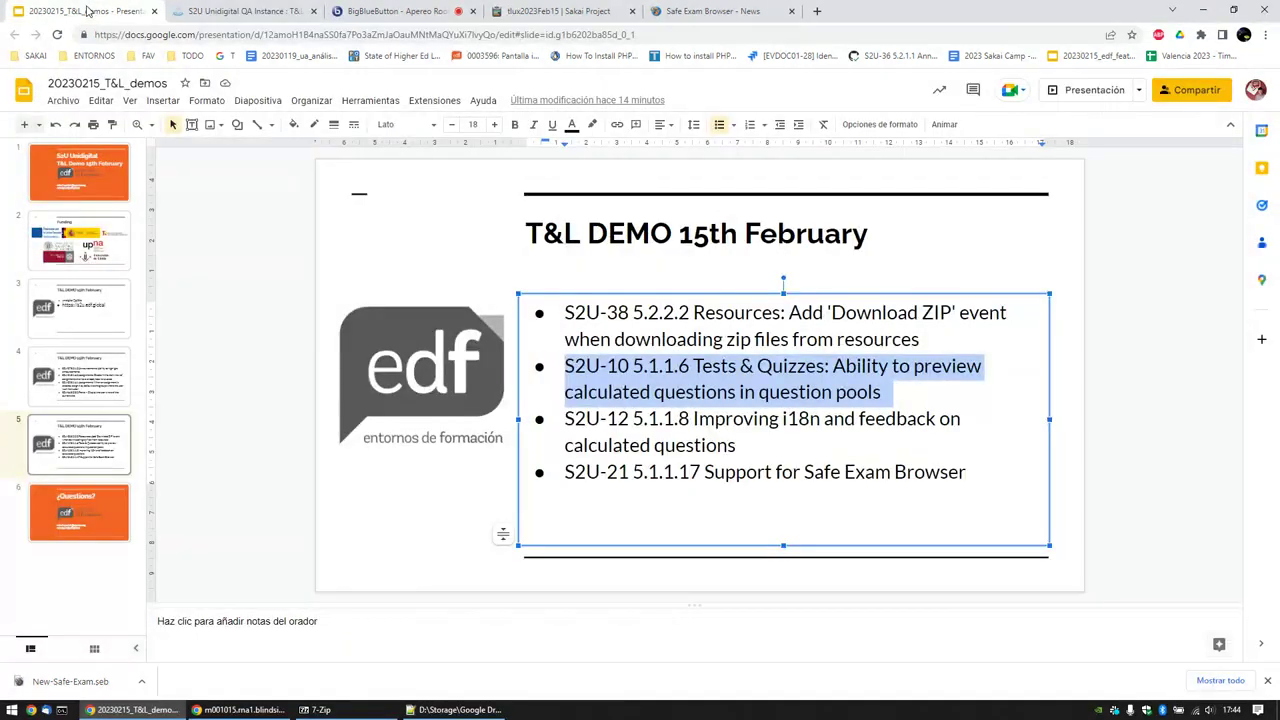
click(772, 474)
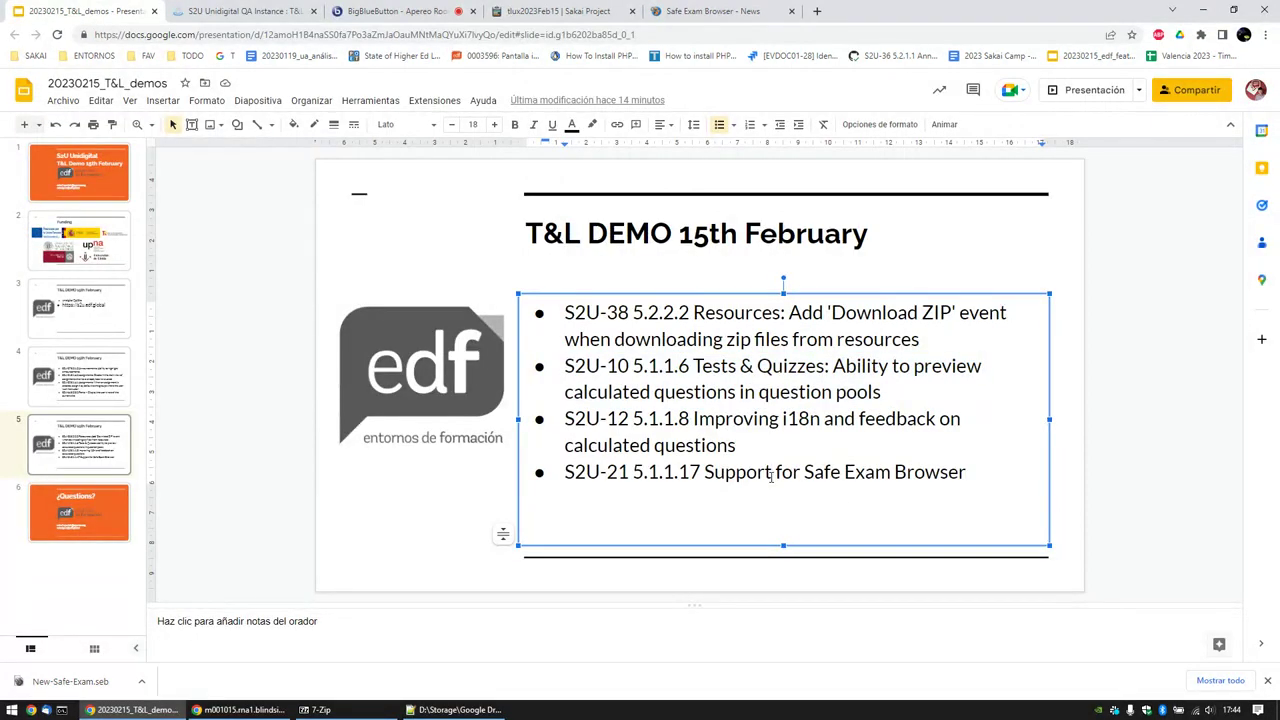